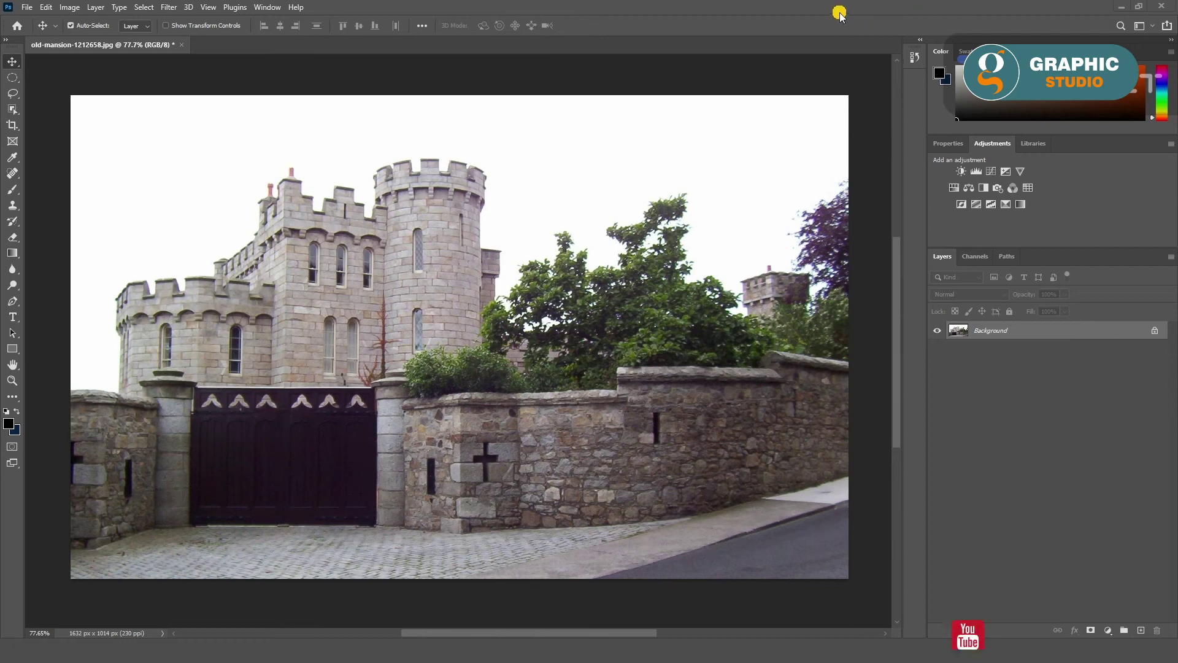
Step: Duplicate the photo as layer 'Image' and replace the old Blue copy channel with a fresh Blue duplicate
key("ctrl+j")
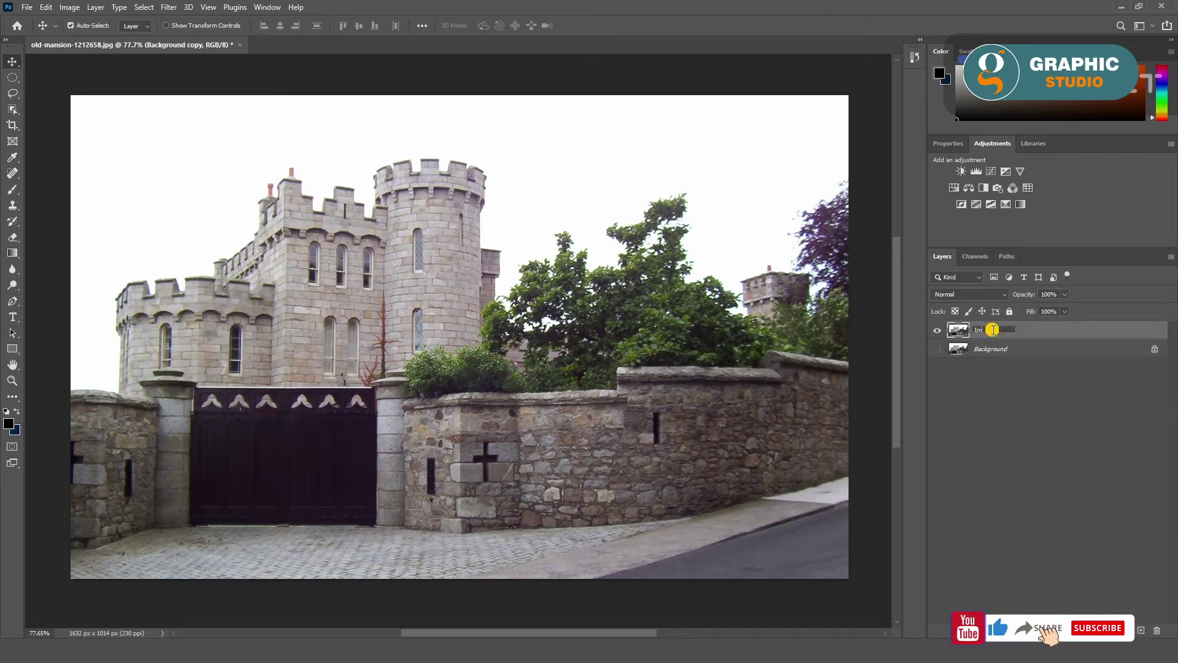
key("Return")
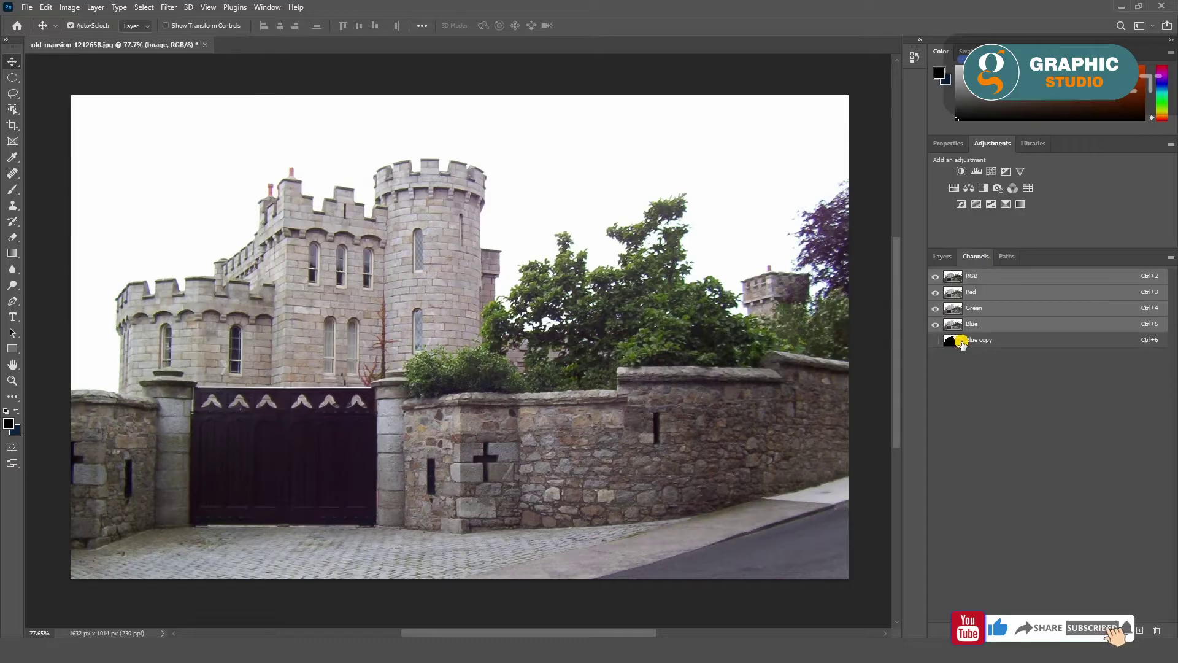
left_click(985, 341)
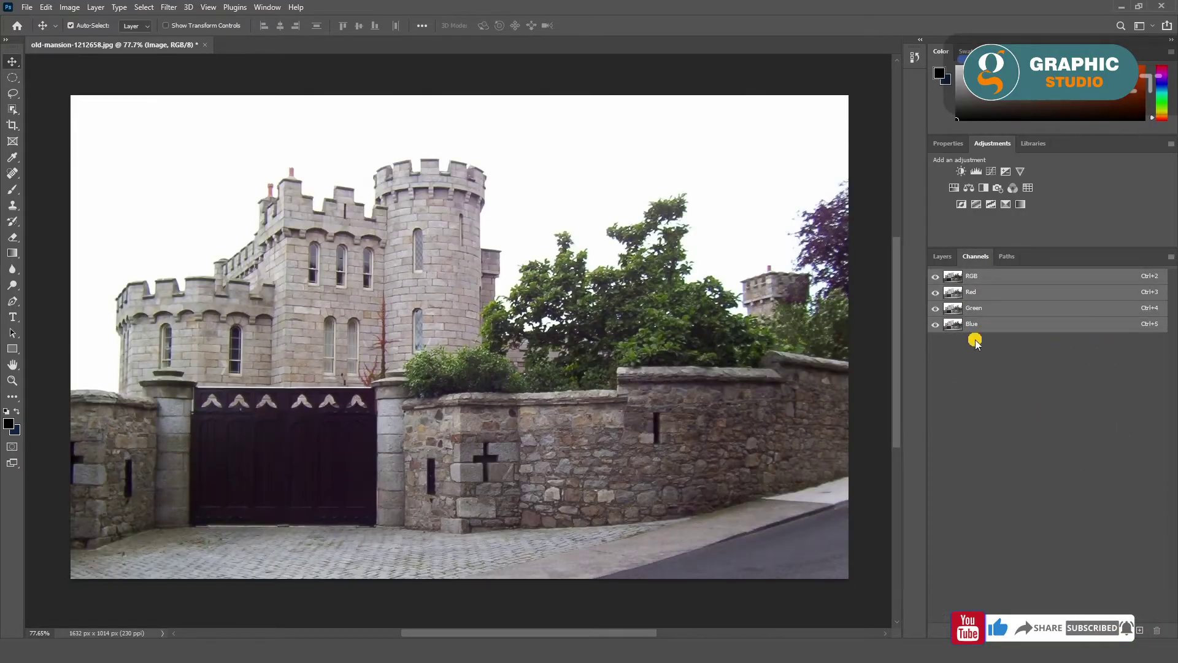
left_click_drag(976, 325, 1145, 632)
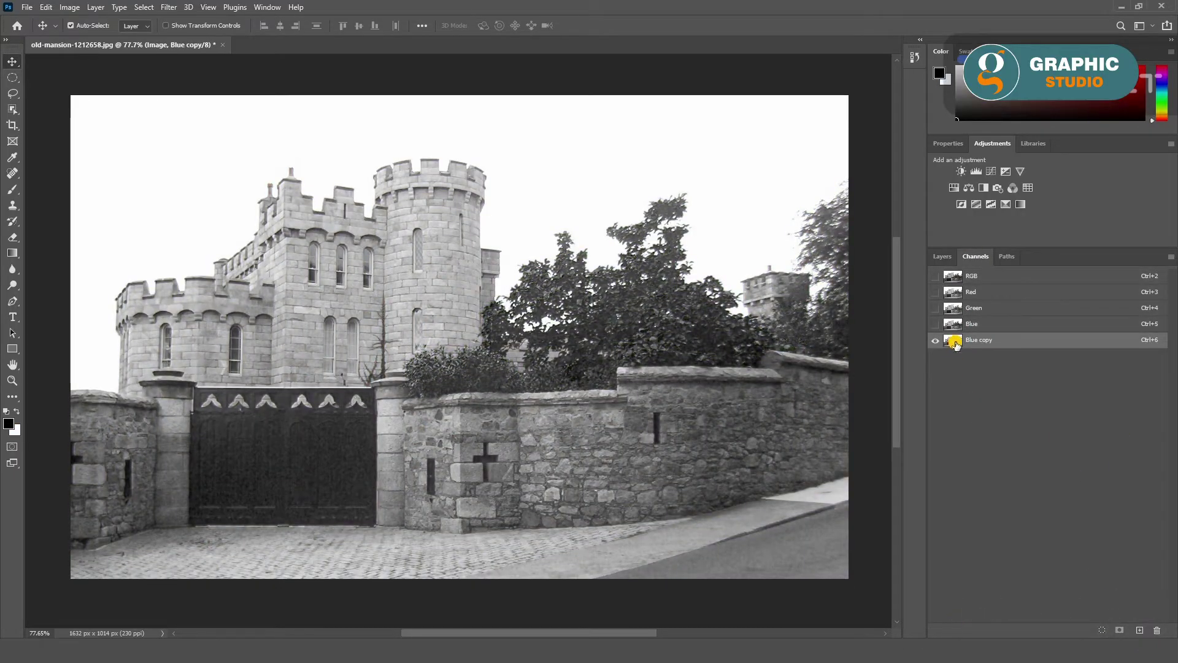
left_click_drag(941, 338, 153, 61)
Step: Apply Levels to the Blue copy channel with black input 238 and white input 246
left_click(72, 8)
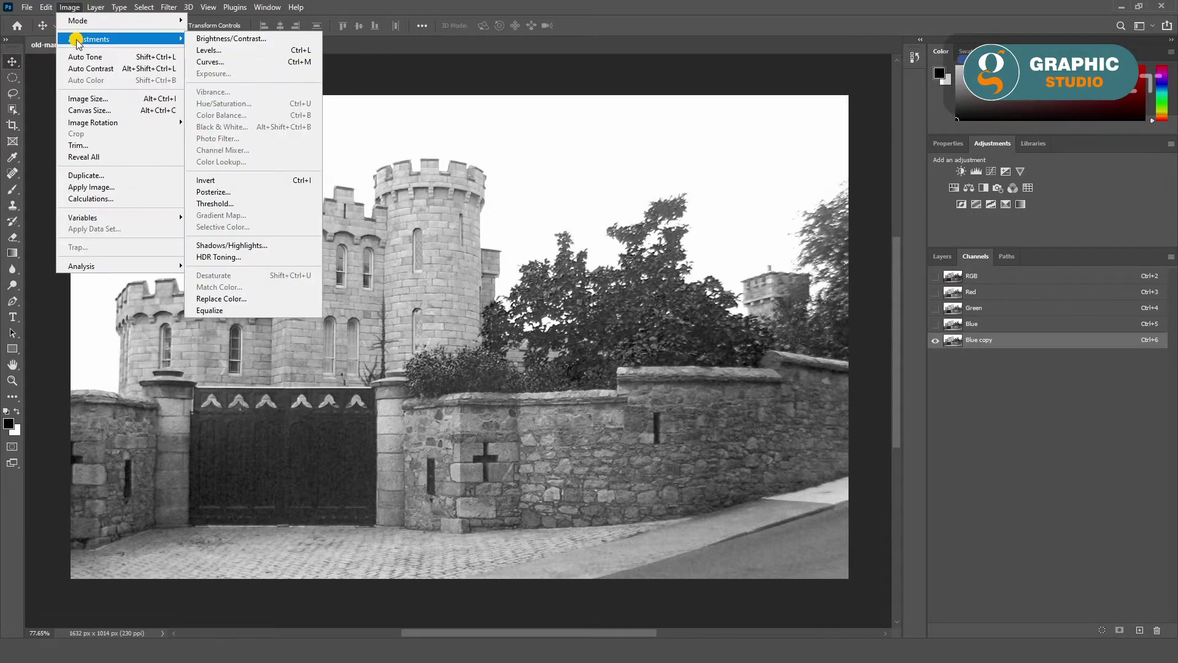
left_click(224, 44)
left_click_drag(489, 323, 623, 330)
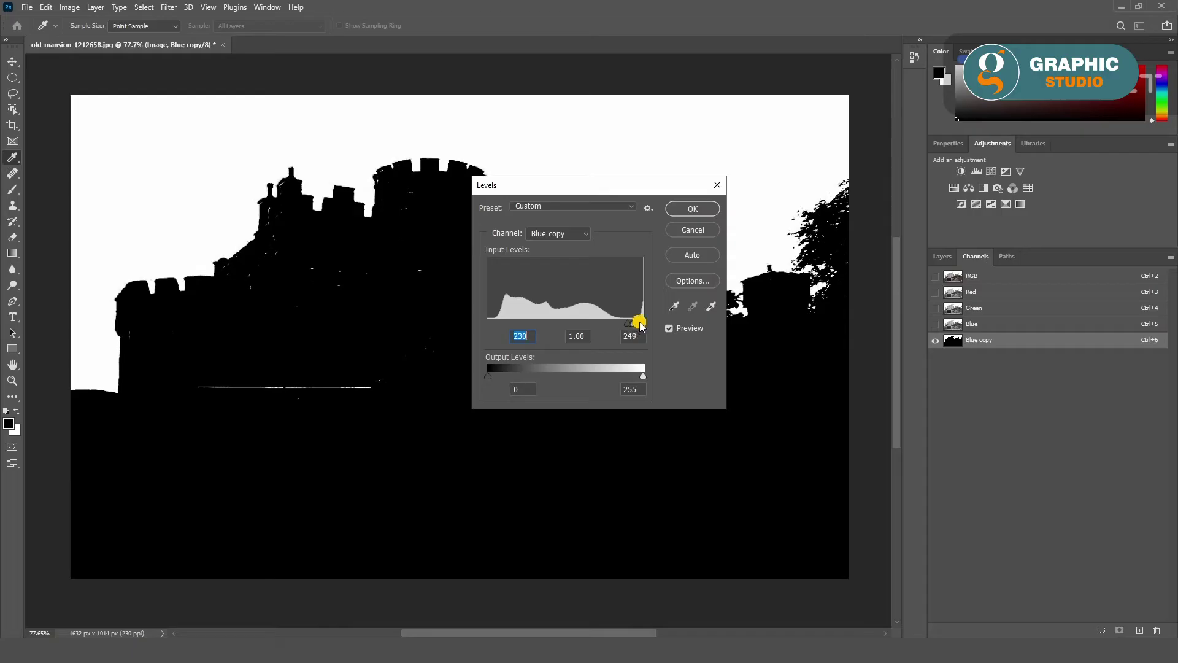
left_click(631, 326)
left_click_drag(642, 324, 638, 326)
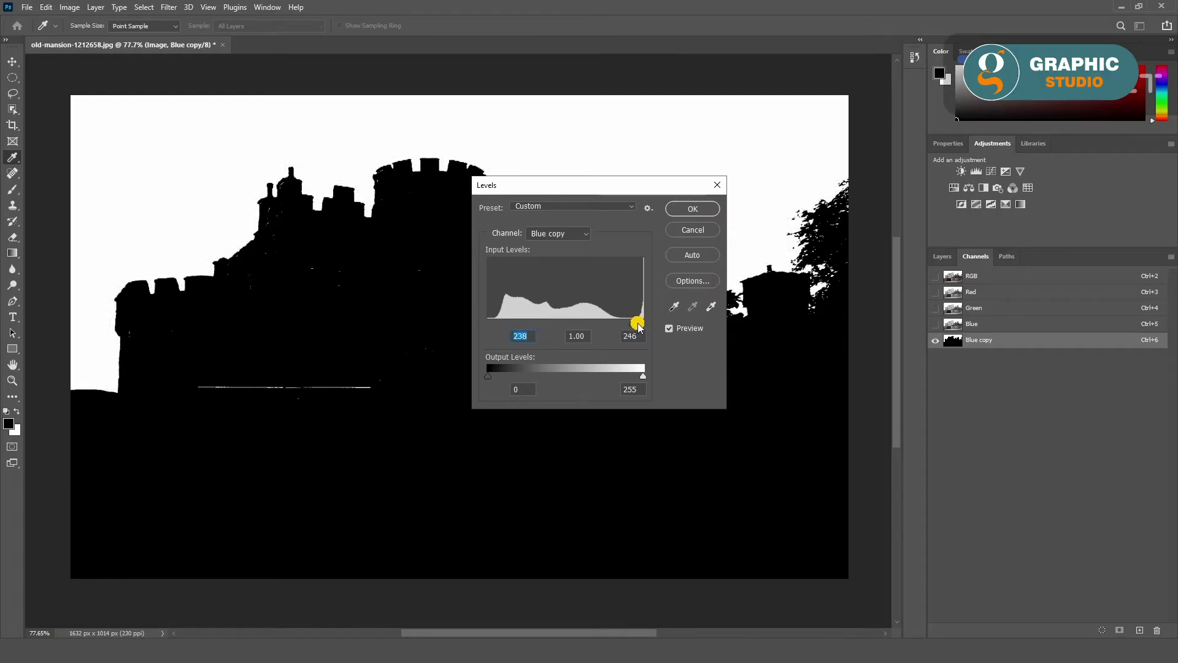
left_click(686, 209)
Step: Set a 175 px brush with 100% flow and smoothing, and paint black over the base's white streak
key("v")
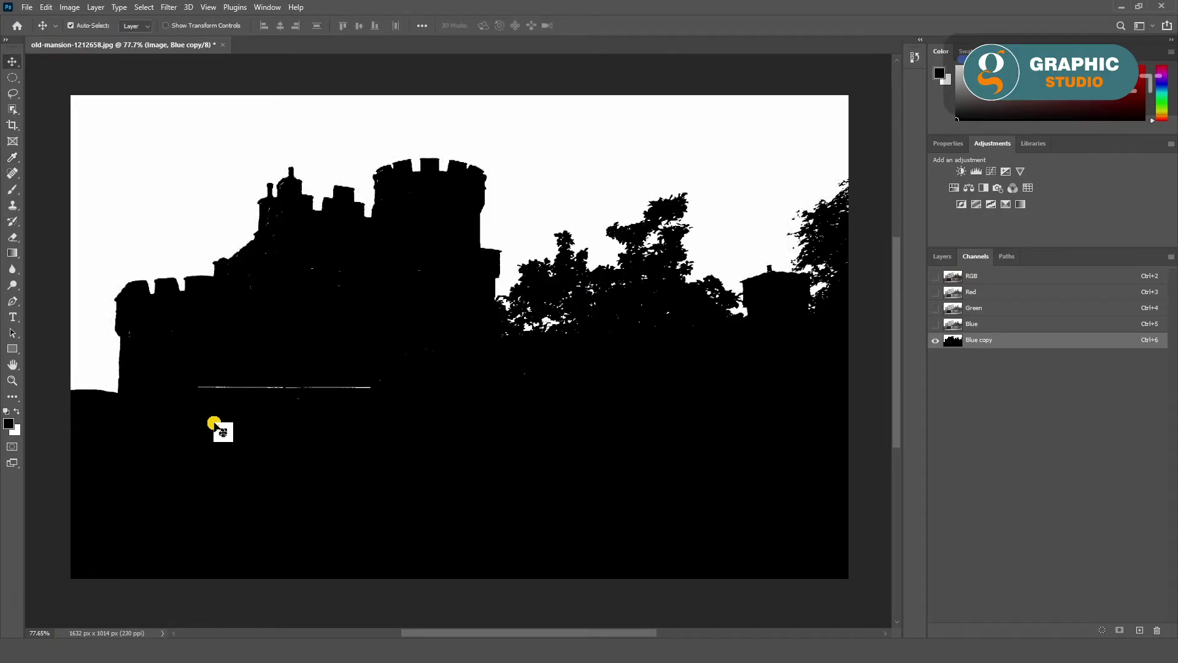
key("b")
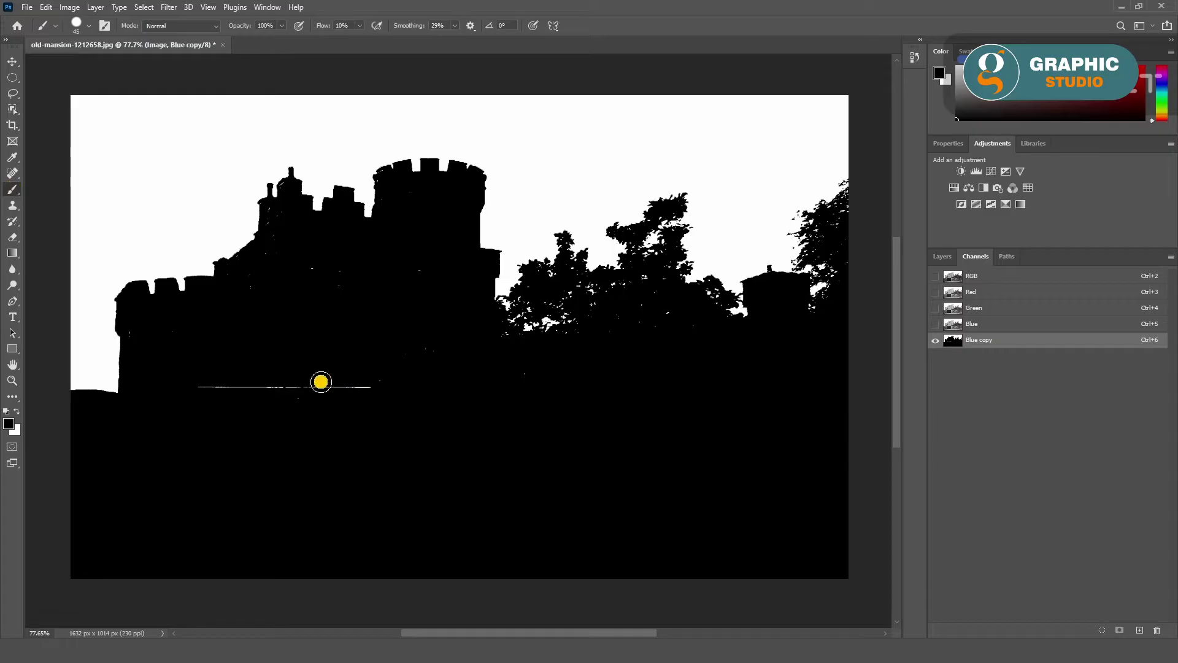
left_click(89, 25)
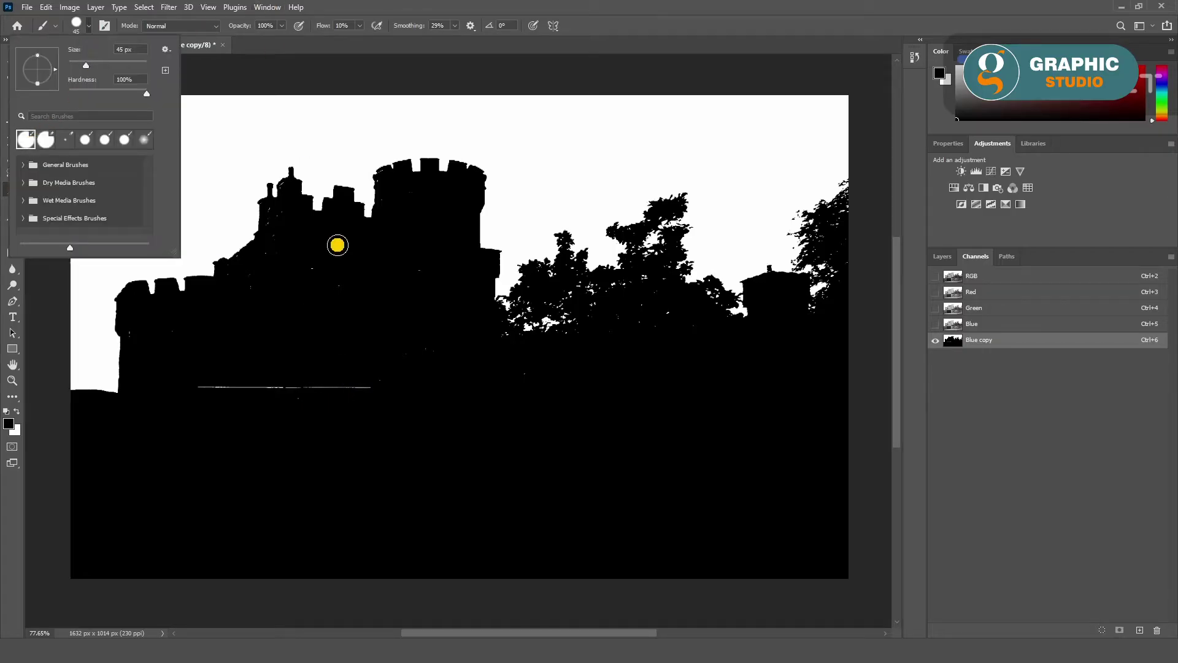
left_click(356, 26)
left_click(455, 26)
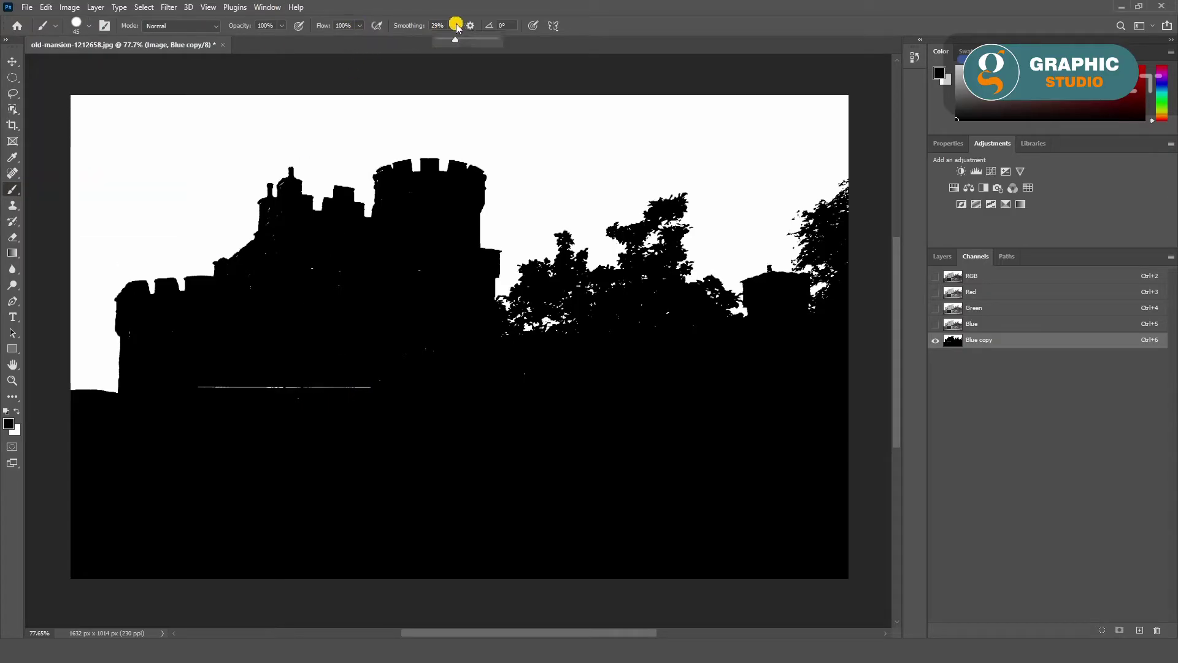
key("bracketright")
key("bracketright")
key("bracketright")
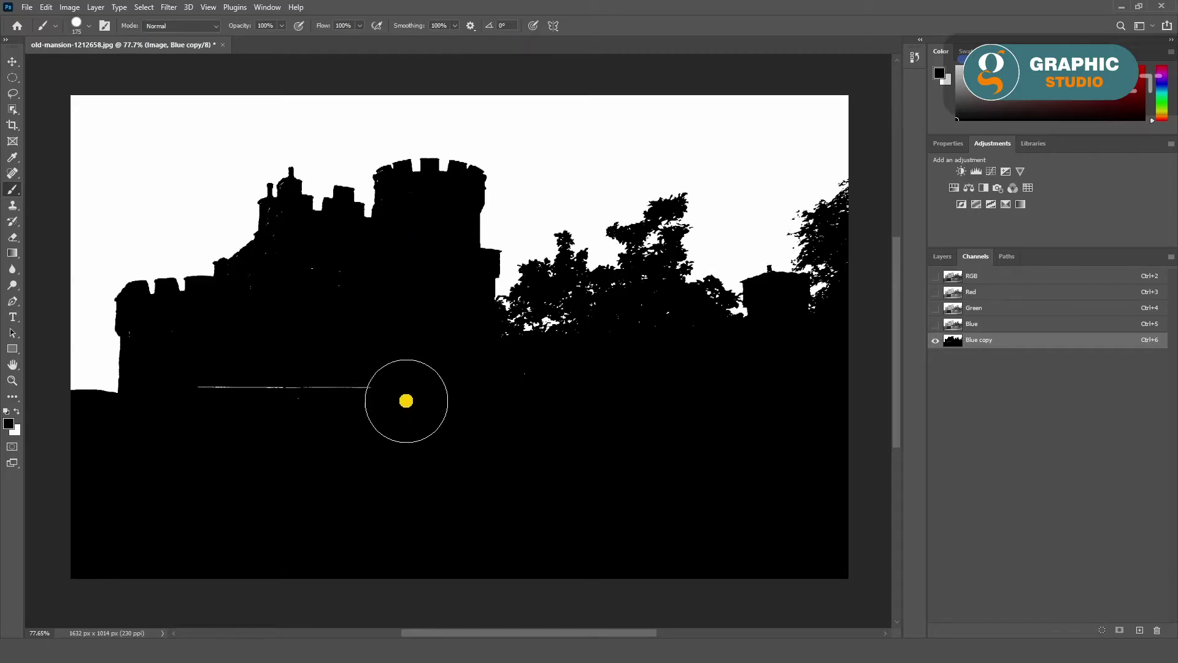
left_click_drag(408, 400, 204, 391)
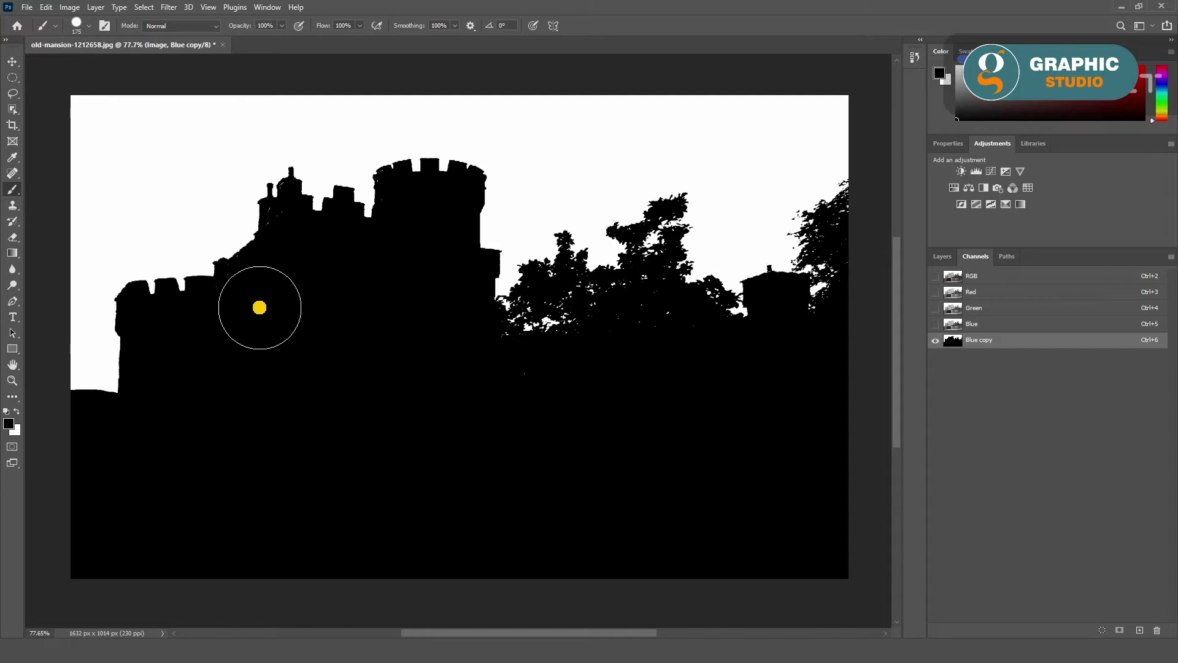
Step: With a 40 px brush, paint black along the tower's top edge and remaining gaps
scroll(262, 335, "up", 3)
scroll(610, 429, "up", 3)
scroll(610, 429, "down", 3)
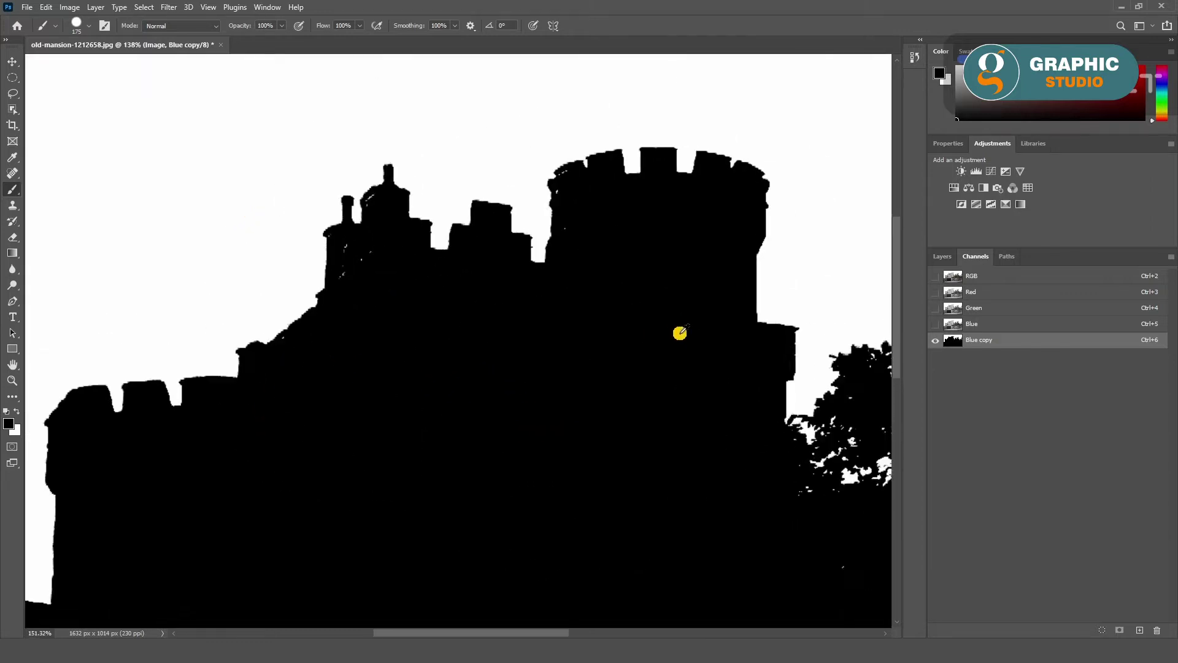
scroll(609, 295, "up", 2)
key("bracketleft")
key("bracketleft")
key("bracketleft")
key("bracketleft")
key("bracketleft")
key("bracketleft")
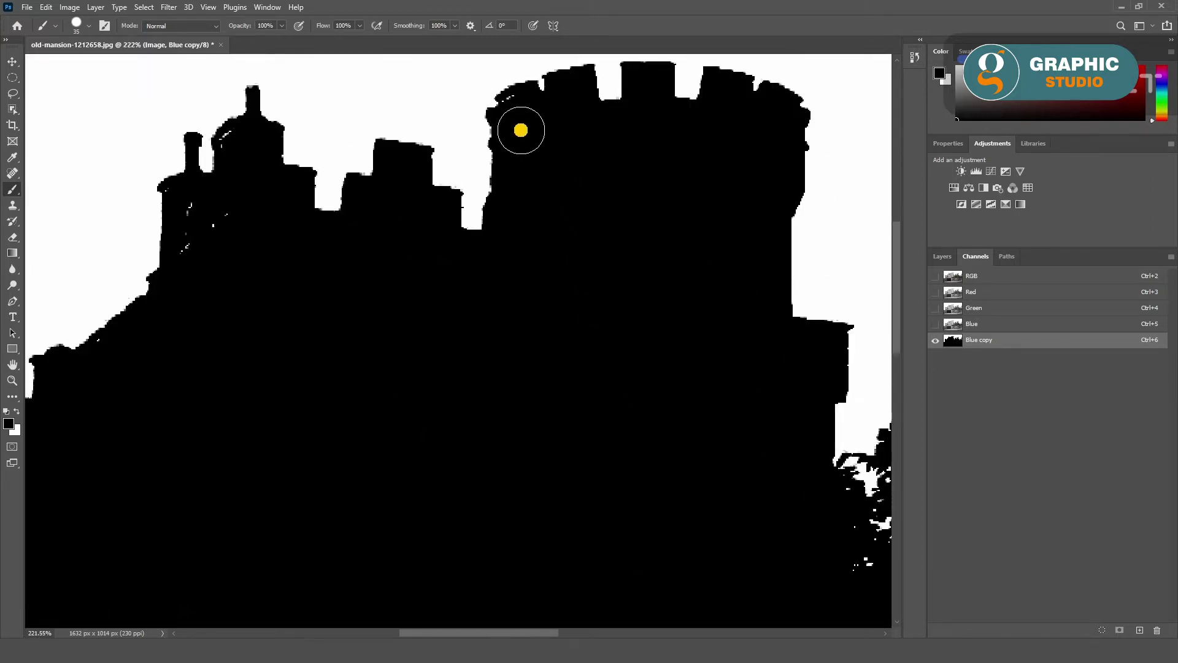
left_click_drag(521, 130, 519, 120)
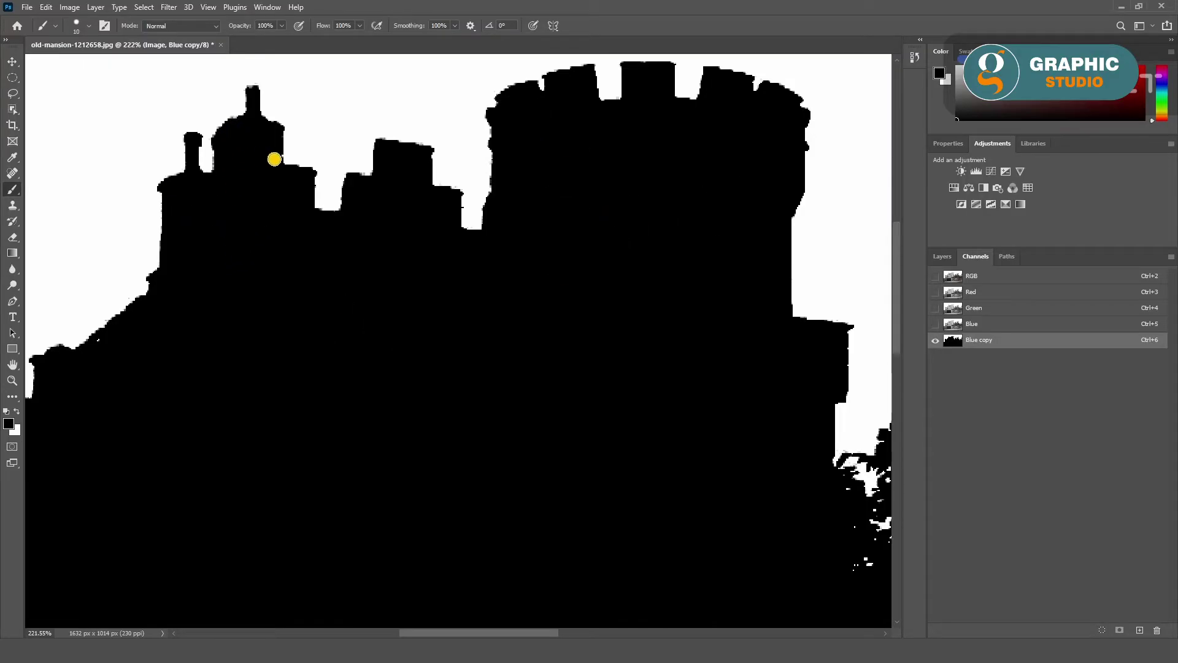
left_click_drag(482, 339, 424, 438)
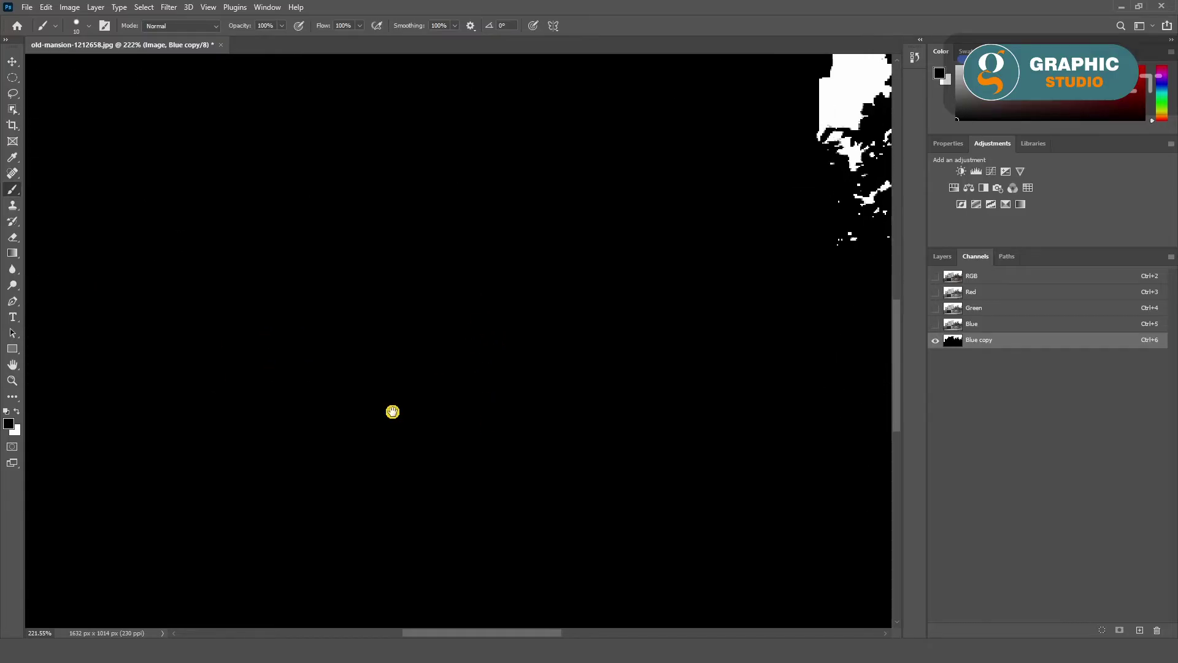
Step: Shrink the brush to 15 px and zoom around to inspect the silhouette's fine edges
scroll(550, 322, "down", 3)
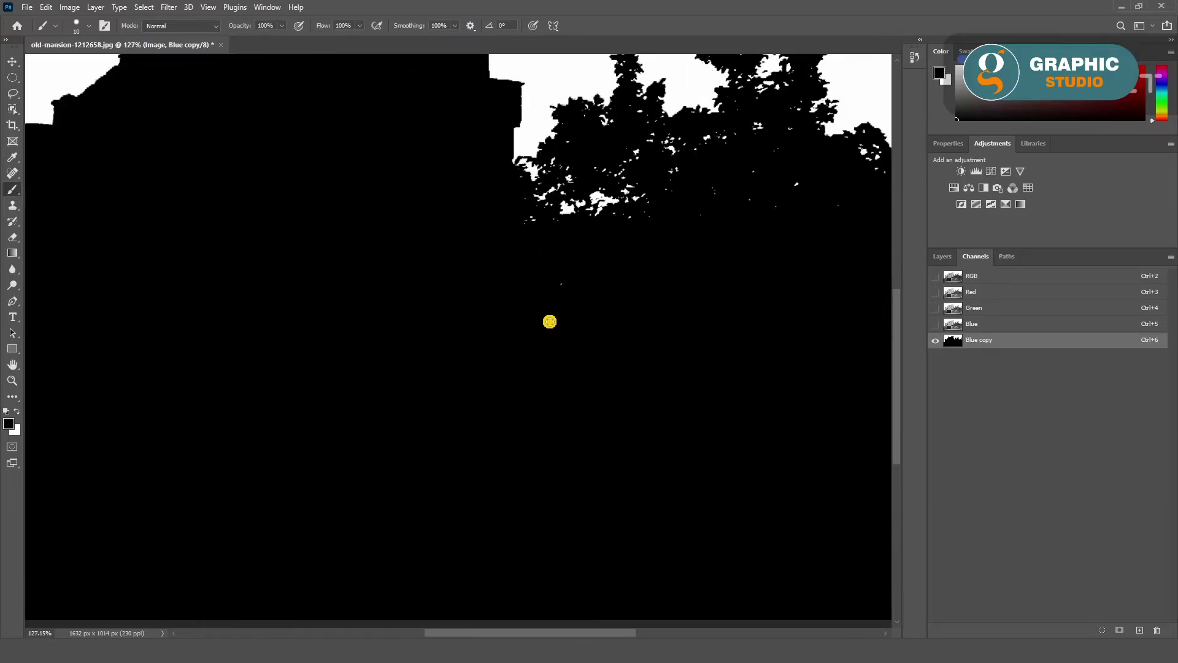
scroll(389, 334, "down", 2)
scroll(829, 223, "up", 5)
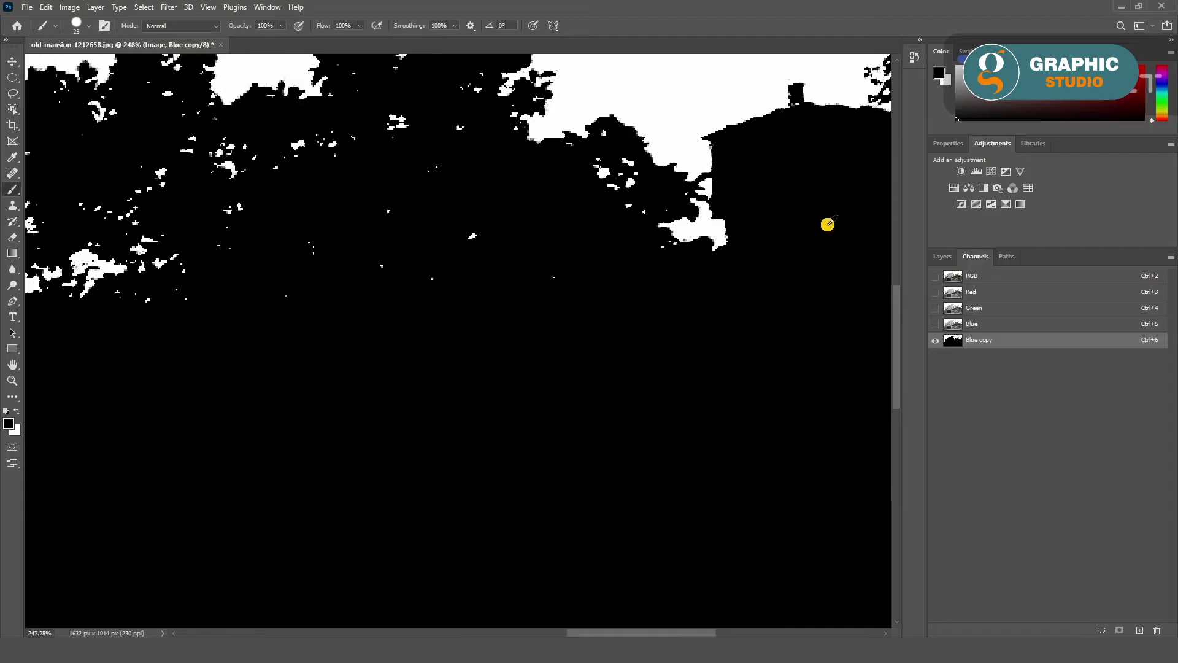
scroll(808, 202, "up", 2)
scroll(521, 185, "up", 3)
key("bracketleft")
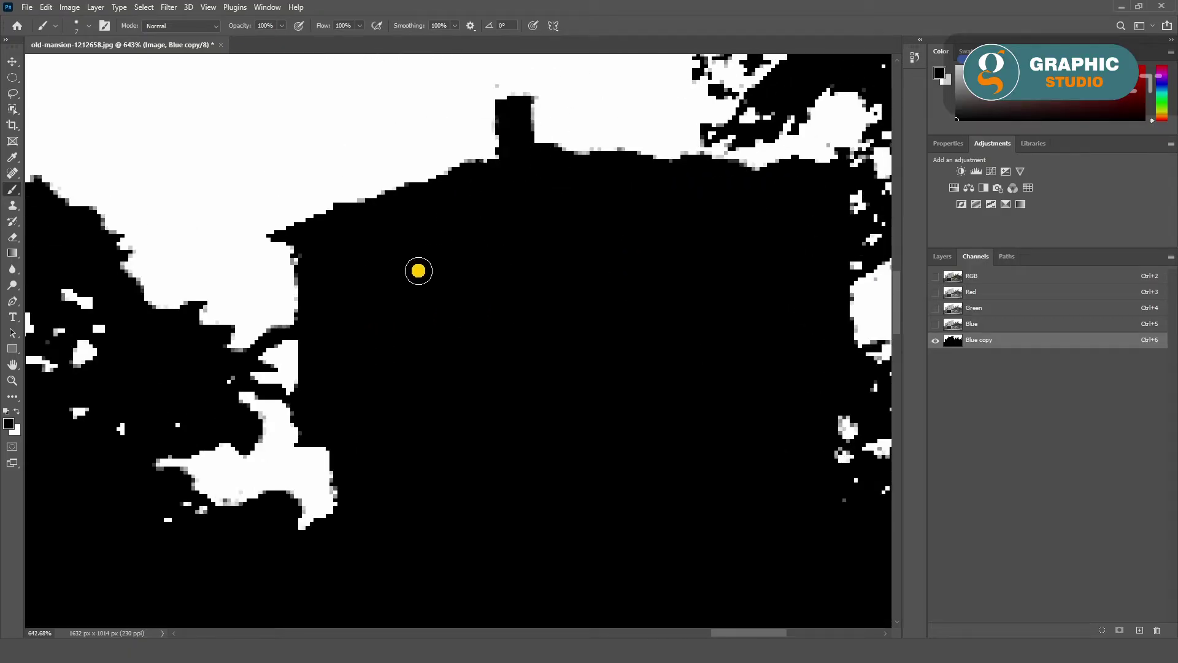
scroll(602, 305, "down", 3)
scroll(626, 431, "up", 2)
scroll(515, 313, "down", 3)
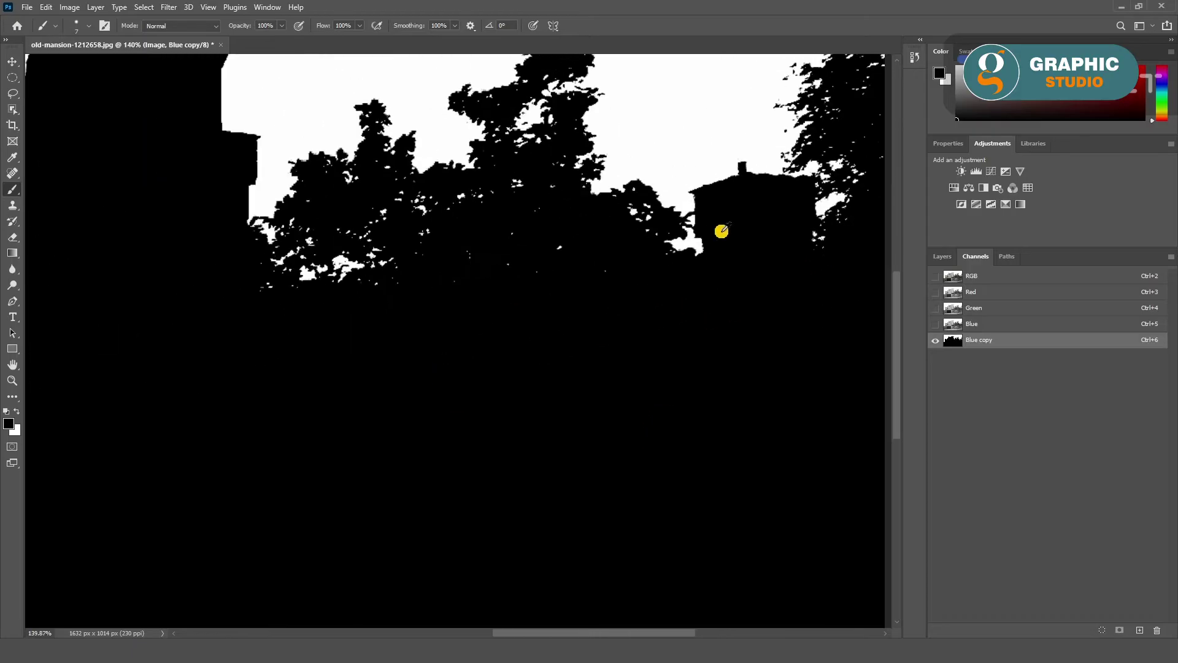
scroll(720, 231, "down", 1)
scroll(297, 316, "up", 3)
scroll(813, 219, "up", 4)
scroll(794, 202, "up", 2)
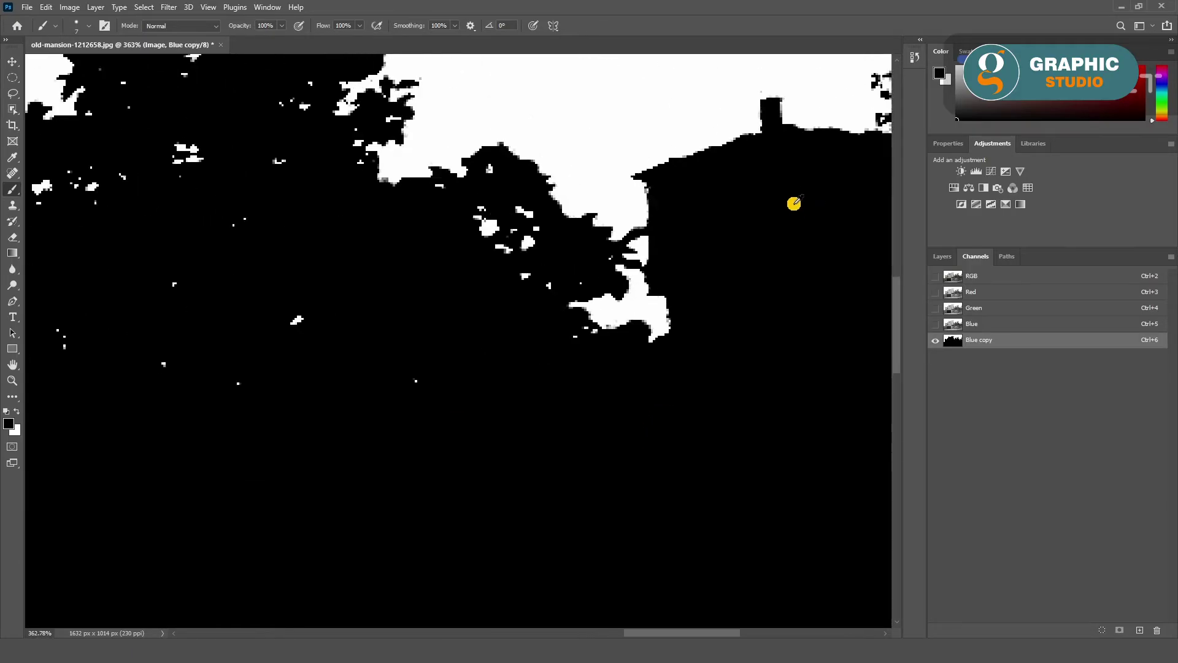
scroll(574, 339, "up", 3)
scroll(665, 307, "up", 12)
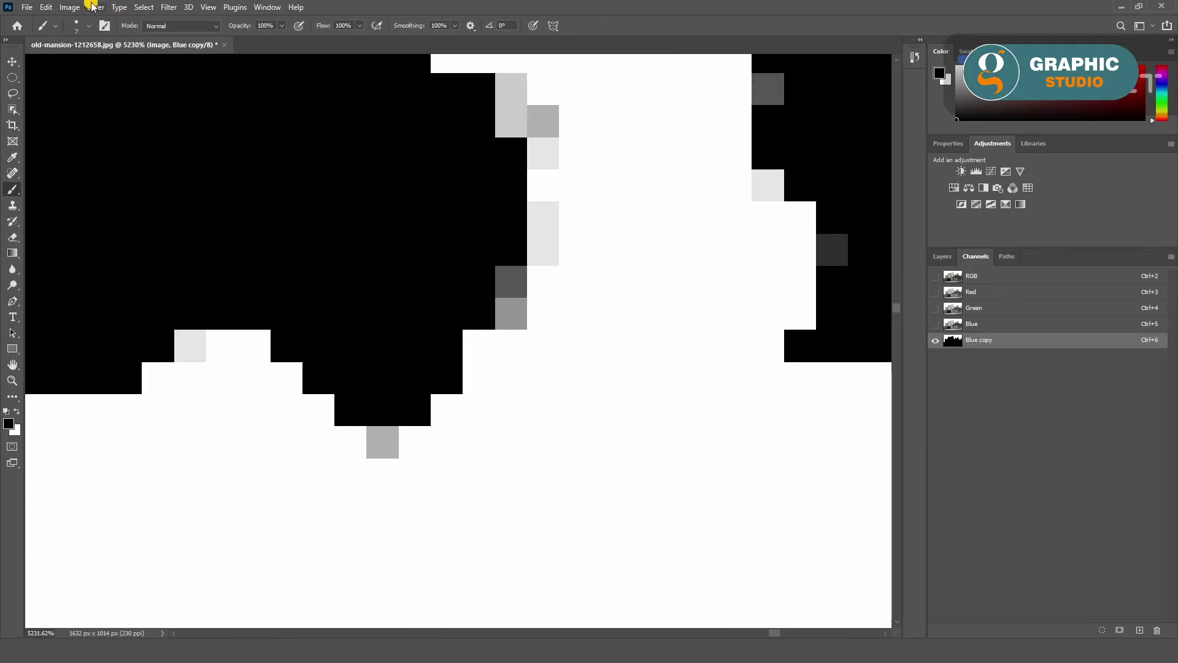
Step: Apply Levels to Blue copy, setting the black point from grey edge pixels
left_click(69, 6)
left_click(212, 49)
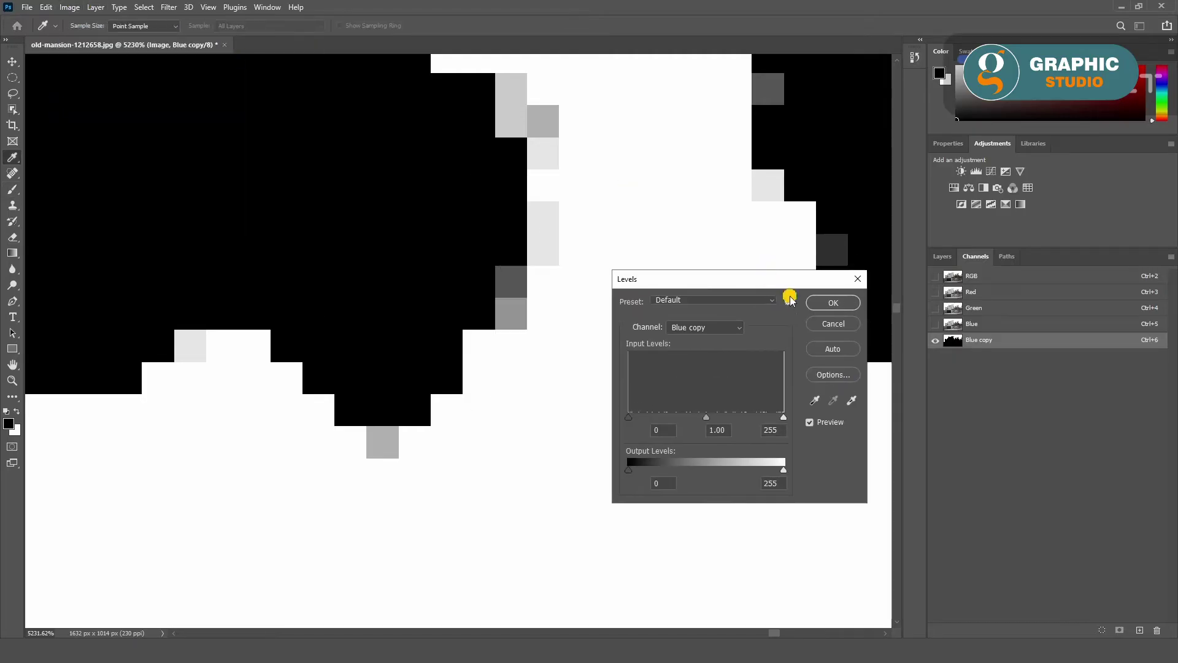
left_click(515, 314)
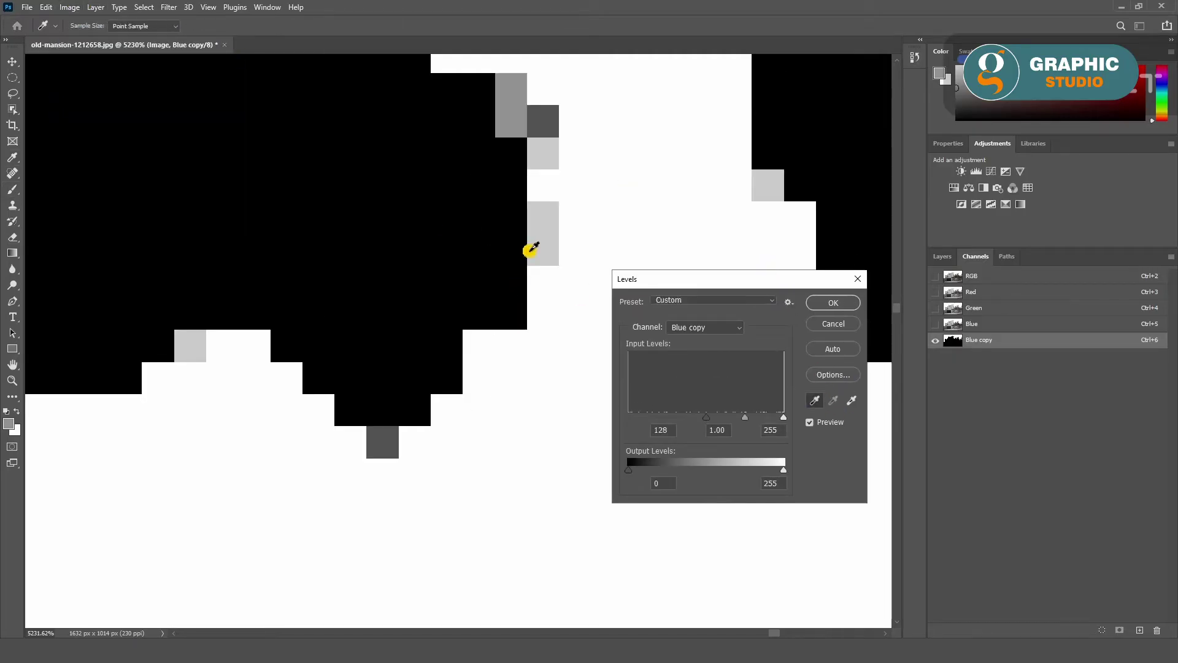
left_click(545, 218)
left_click(832, 305)
Step: Paint the grey pixels beside the small turret white and check the mask edges
scroll(625, 321, "down", 5)
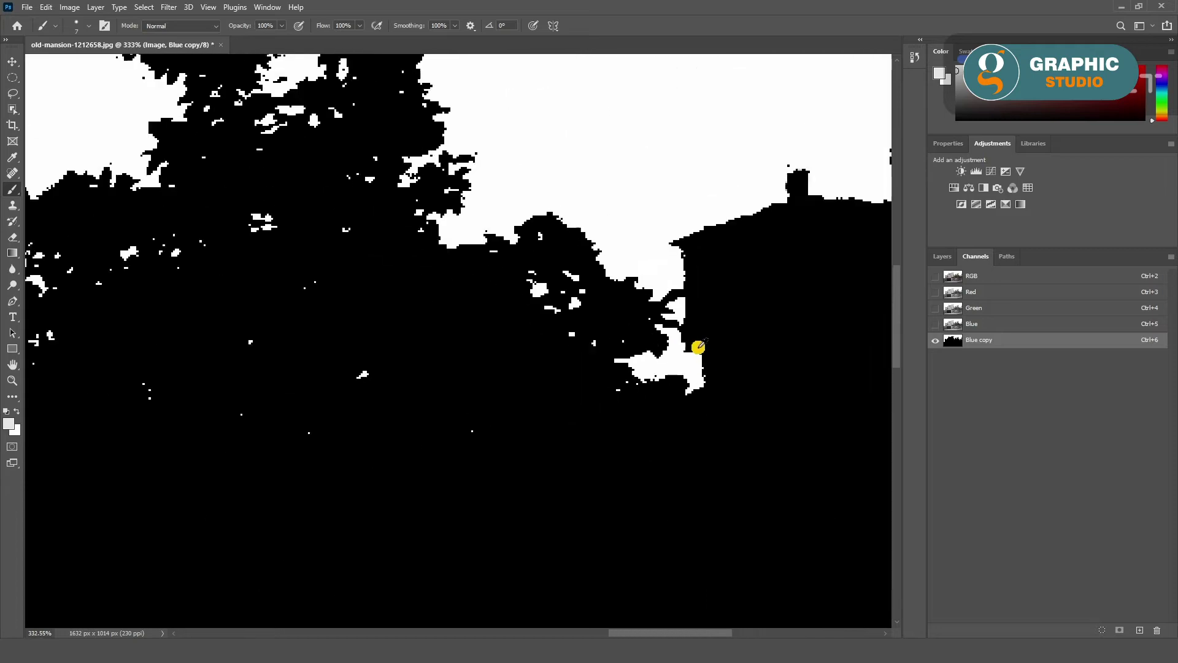
scroll(697, 345, "down", 3)
scroll(678, 300, "down", 2)
key("b")
scroll(750, 231, "up", 6)
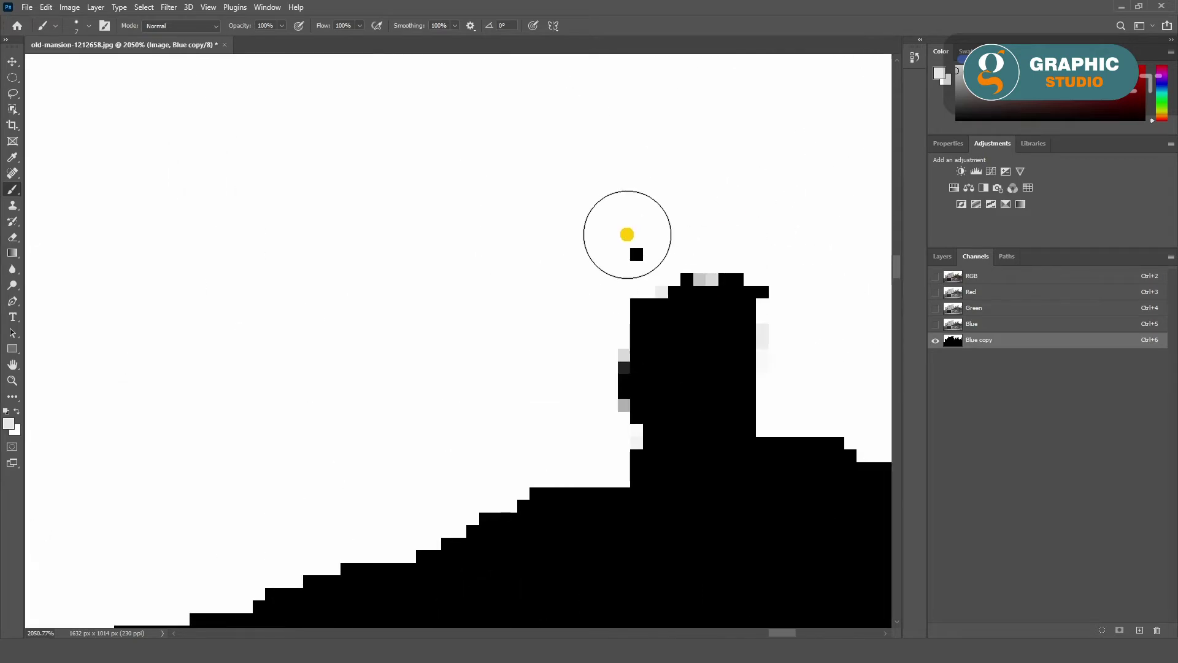
scroll(565, 421, "down", 1)
mouse_move(589, 376)
left_mouse_down()
mouse_move(578, 381)
mouse_move(575, 357)
left_mouse_up()
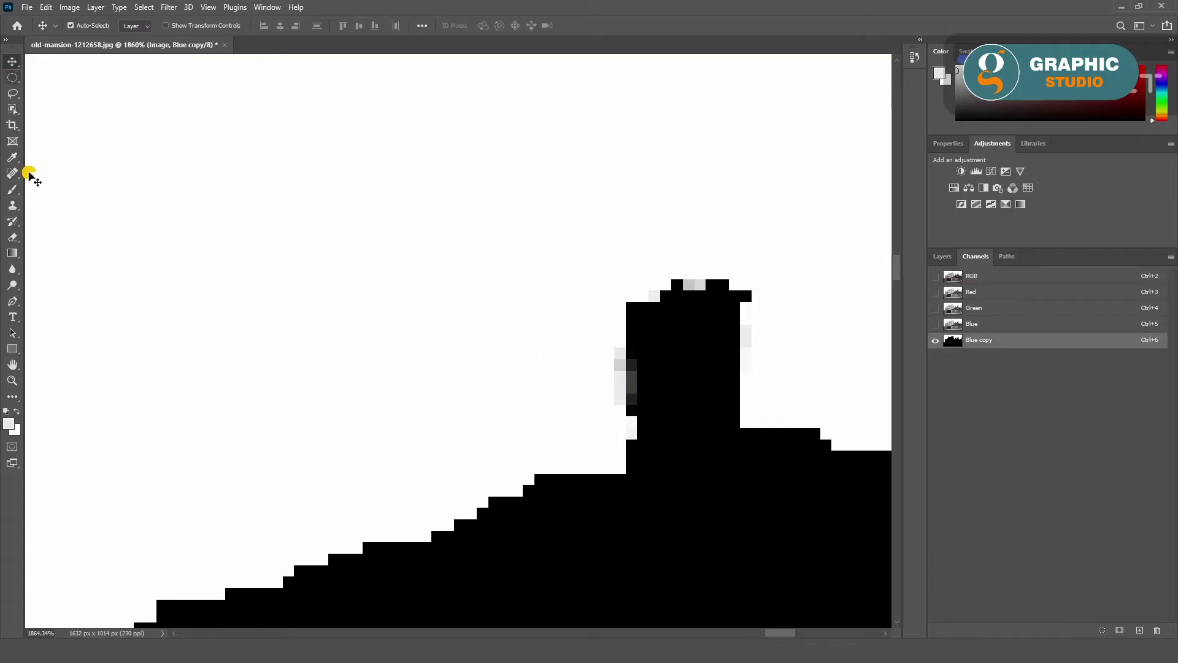
left_click(12, 189)
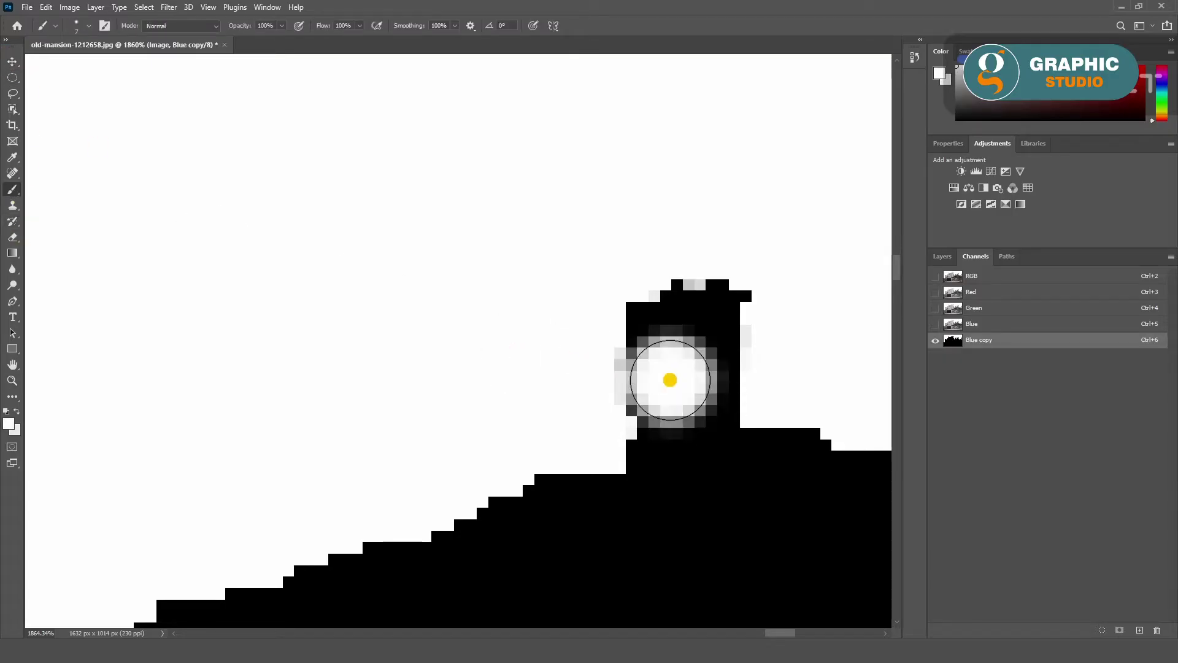
scroll(641, 265, "down", 10)
scroll(715, 247, "down", 3)
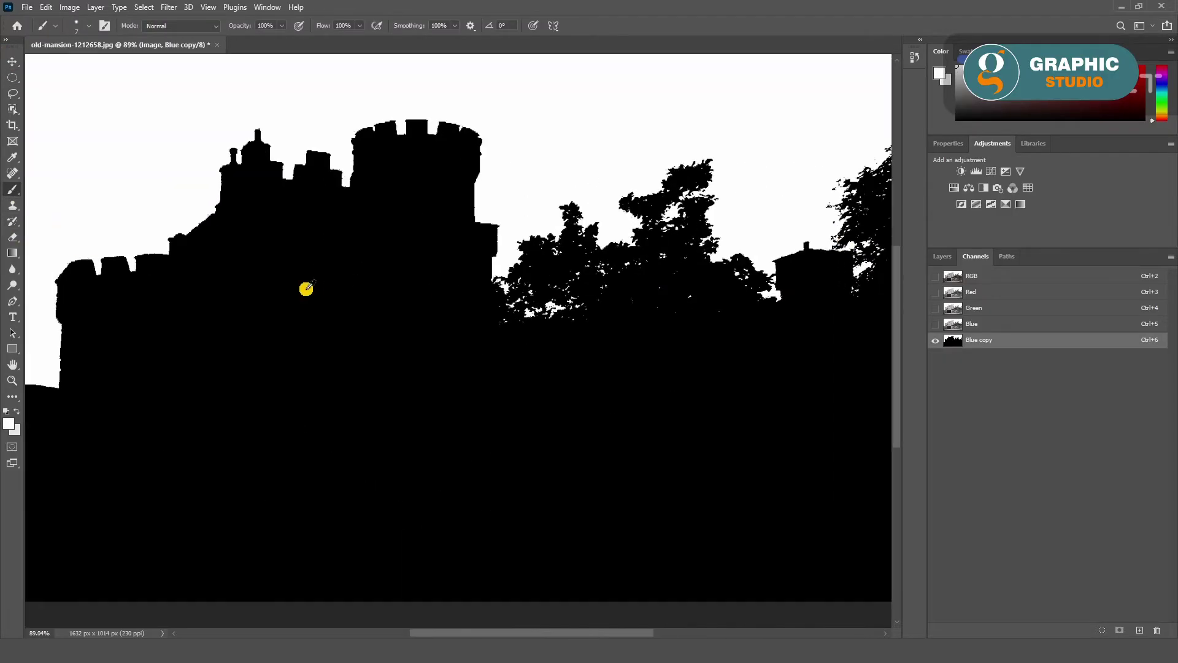
scroll(305, 284, "down", 3)
scroll(326, 203, "up", 3)
scroll(289, 135, "up", 3)
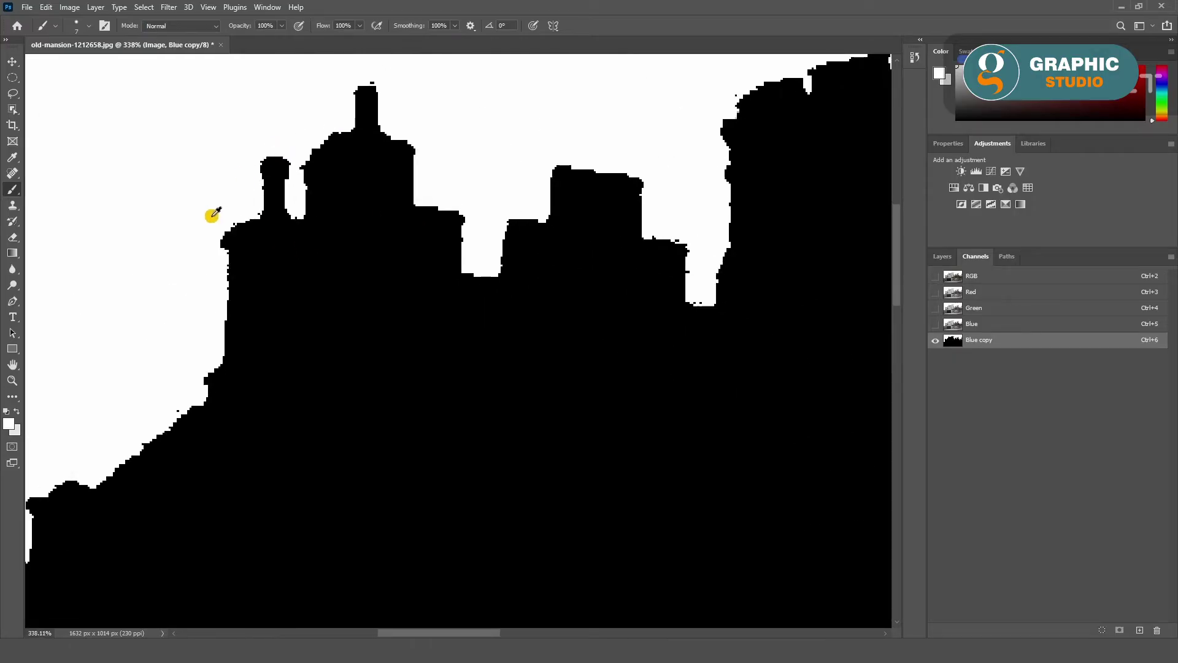
scroll(211, 210, "down", 3)
scroll(237, 226, "up", 3)
scroll(473, 168, "up", 2)
scroll(231, 252, "down", 3)
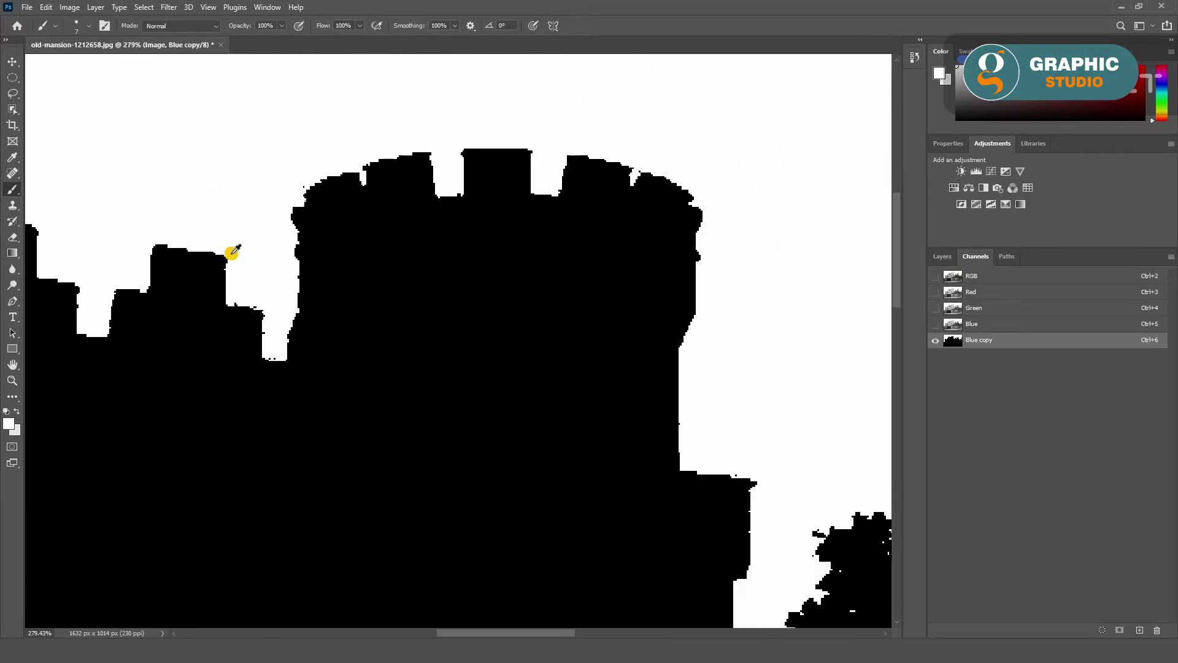
scroll(547, 164, "down", 3)
scroll(363, 256, "down", 1)
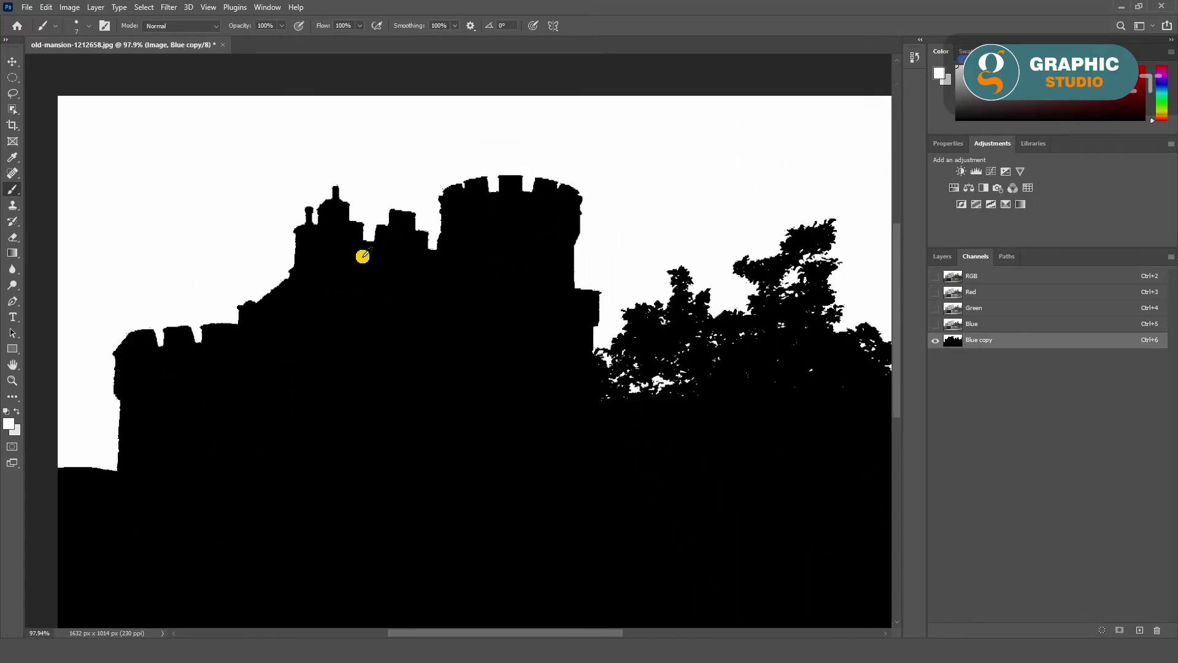
Step: Load Blue copy as a selection, invert it onto the castle, and return to the RGB layers
left_click(954, 344, "ctrl")
scroll(315, 308, "down", 1)
left_click(144, 7)
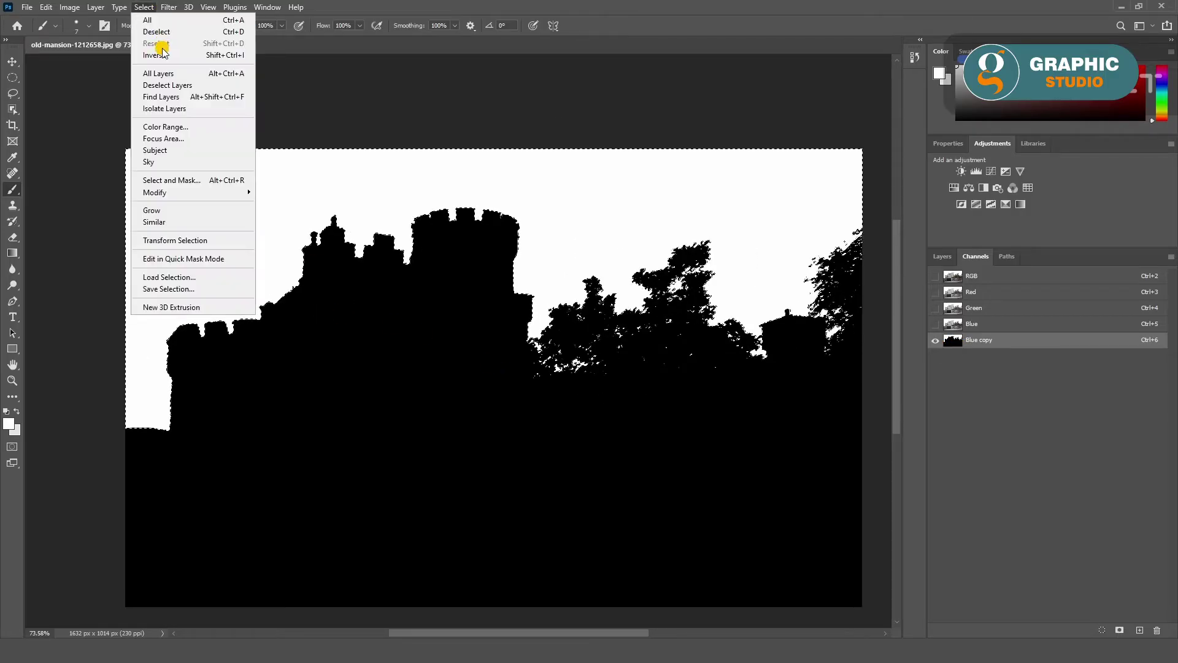
left_click(982, 417)
left_click(973, 276)
left_click(942, 256)
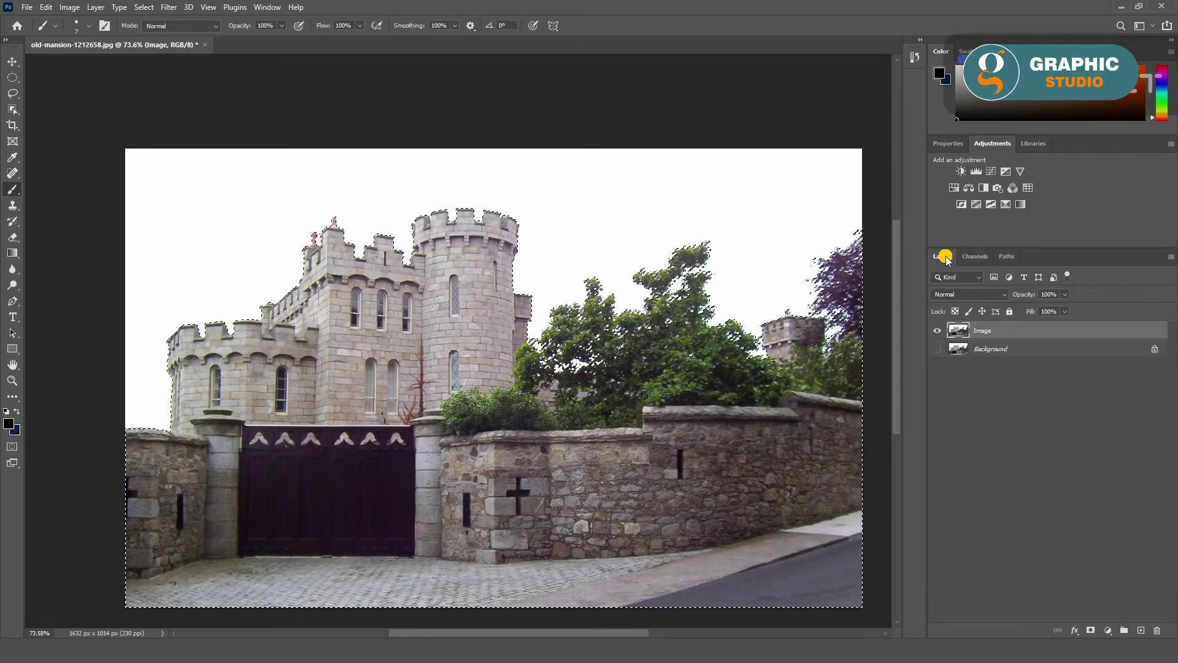
Step: Copy the selected castle onto a new layer and hide the original Image layer
left_click(46, 7)
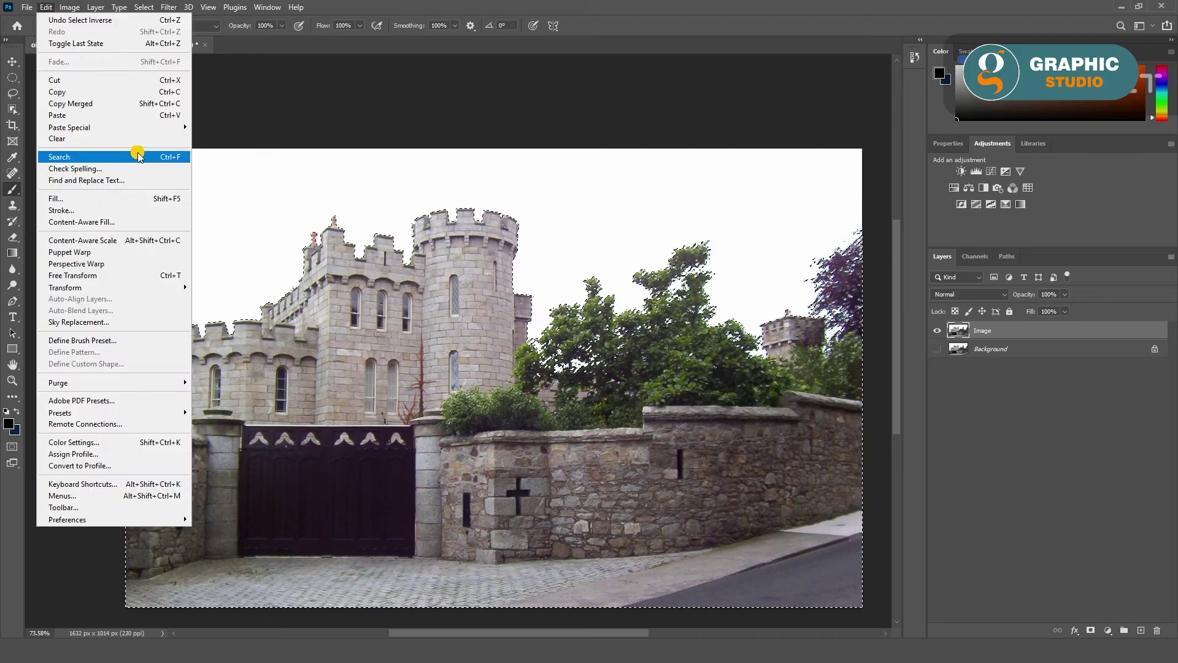
left_click(123, 104)
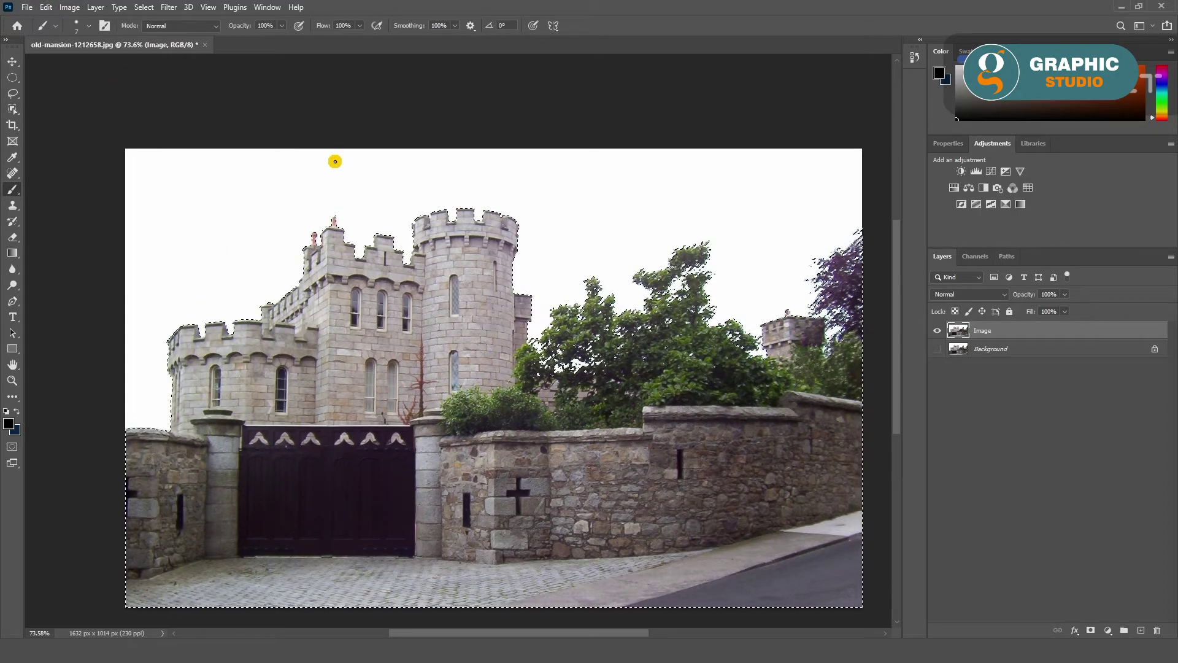
left_click(46, 6)
left_click(68, 115)
left_click(937, 349)
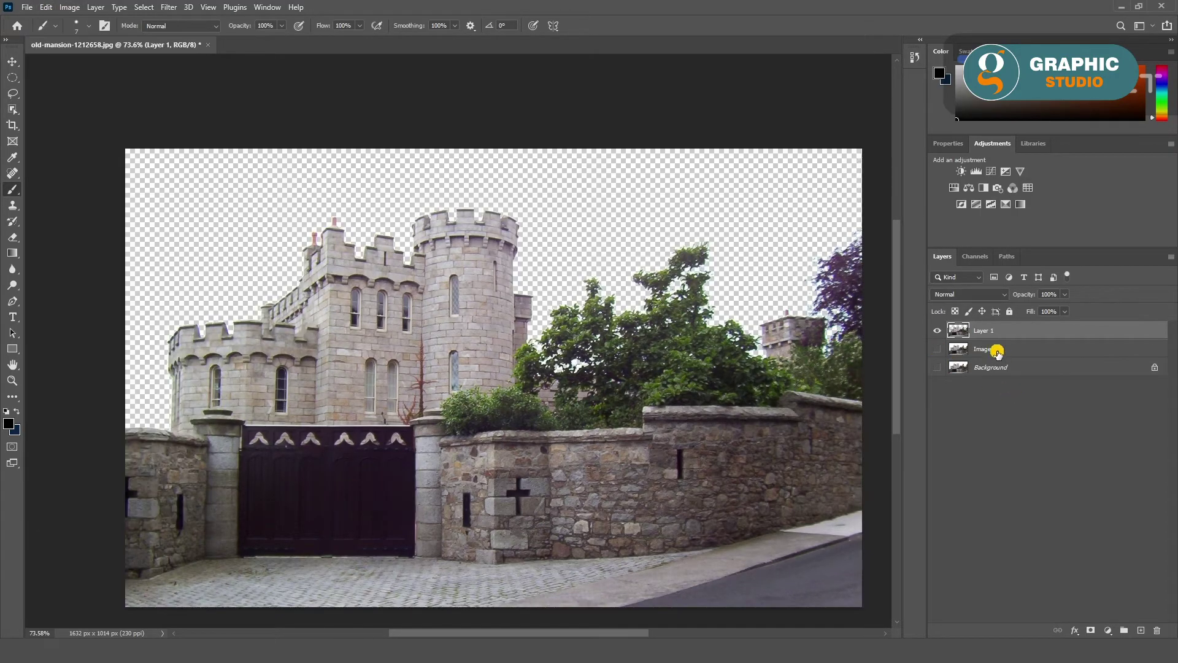
scroll(308, 316, "down", 2)
scroll(362, 304, "up", 3)
scroll(878, 412, "down", 1)
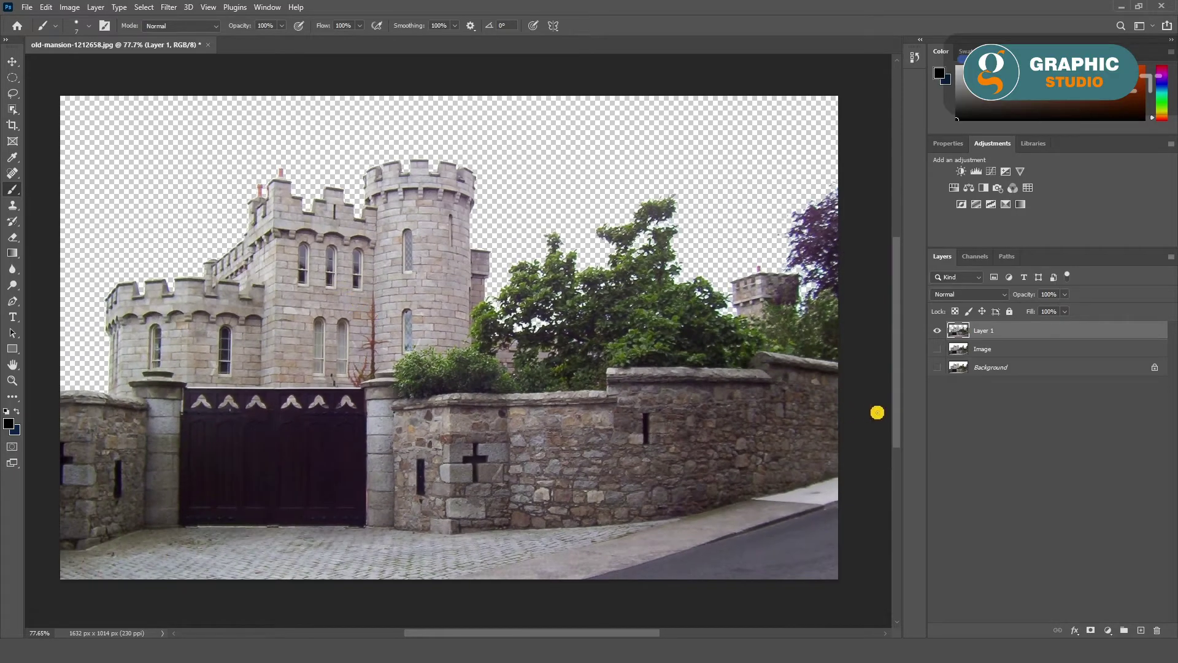
Step: Copy a starry night sky image from the browser
key("v")
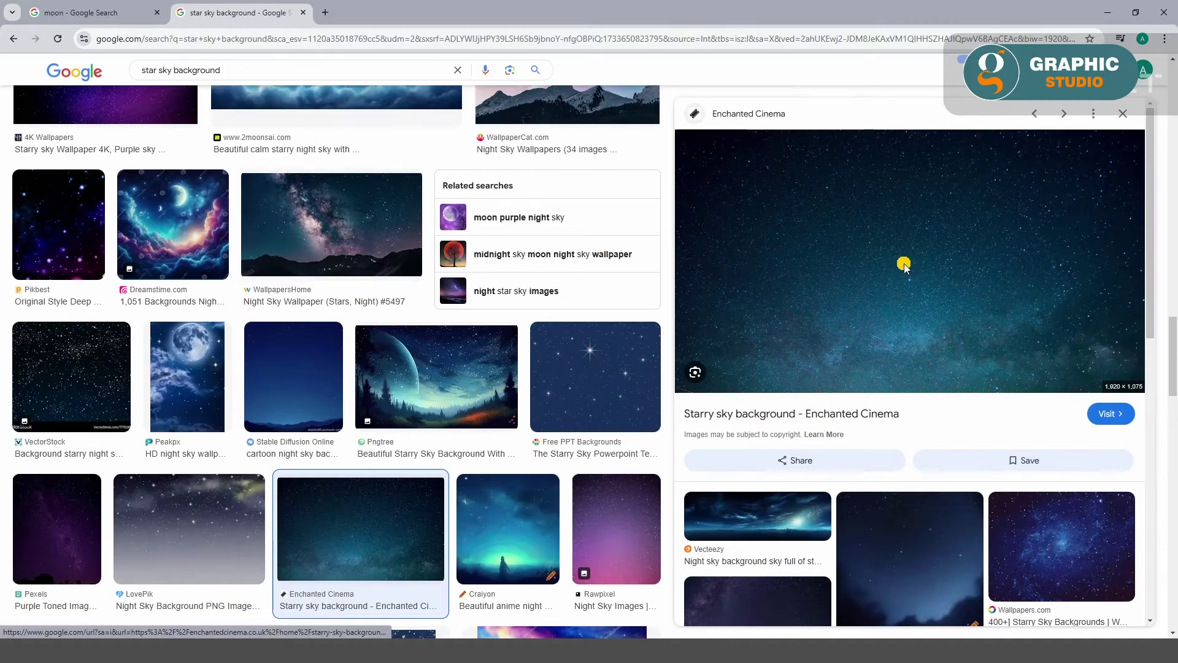
right_click(904, 264)
left_click(952, 467)
Step: Paste the starry sky as Layer 2, scale it to cover the canvas, and move it below Layer 1
key("ctrl+v")
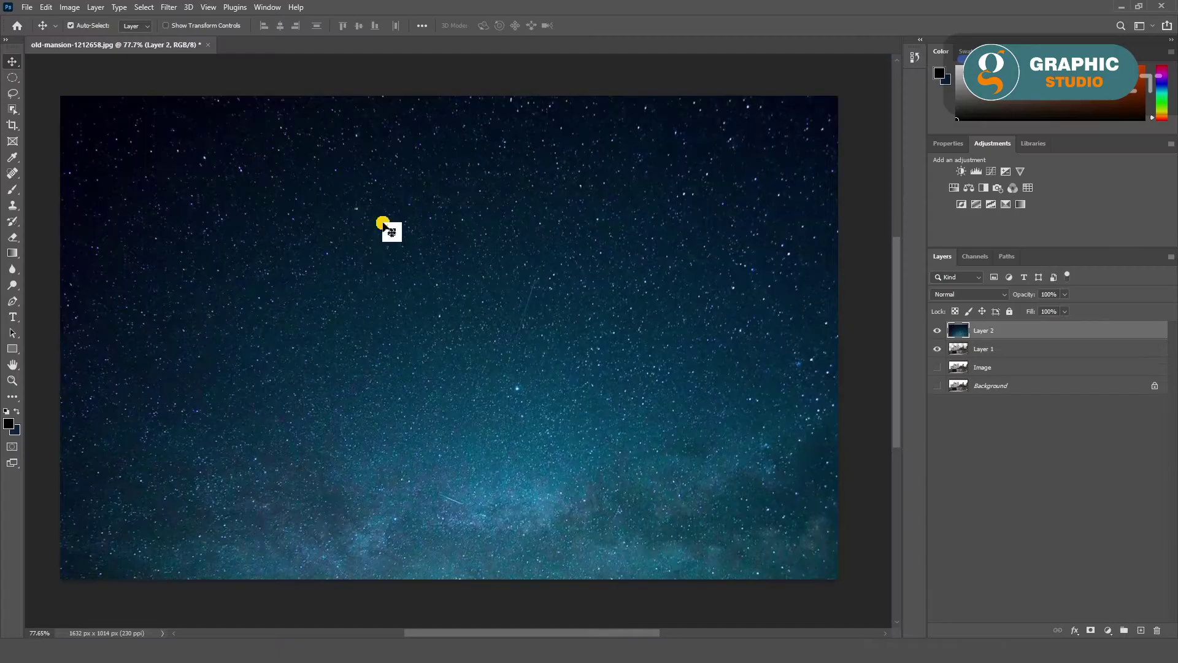
key("ctrl+t")
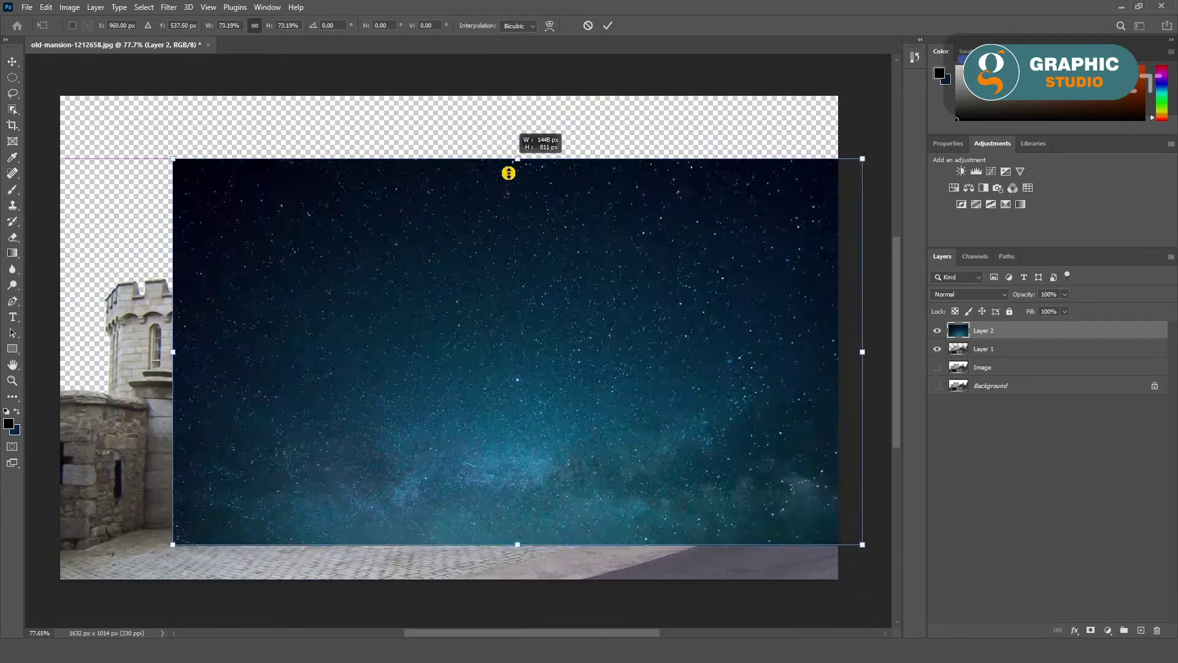
mouse_move(512, 112)
left_mouse_down()
mouse_move(481, 264)
mouse_move(344, 185)
left_mouse_up()
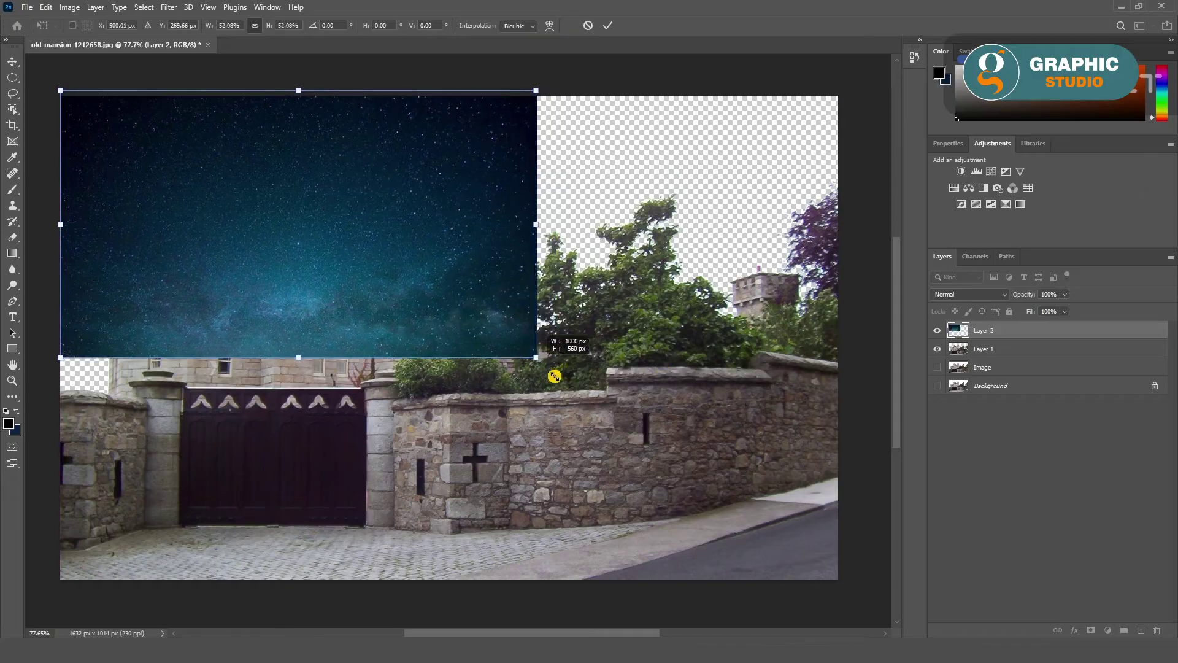
left_click_drag(530, 354, 839, 529)
key("Return")
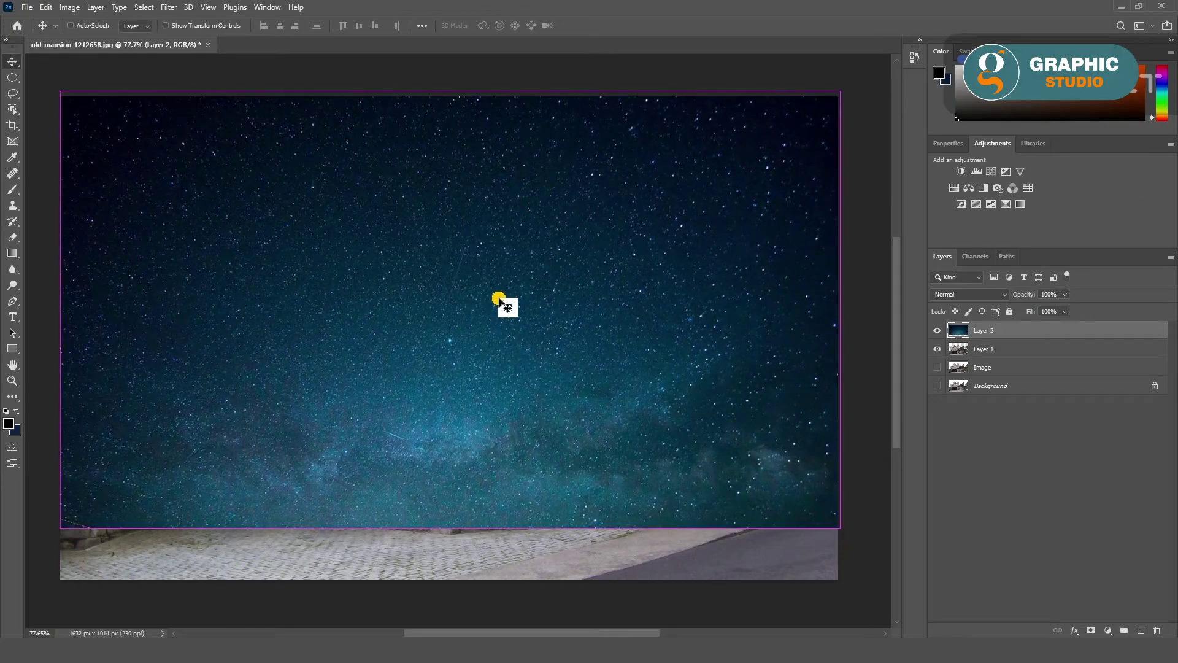
left_click_drag(1059, 330, 1058, 357)
Step: Select Layer 1's castle pixels and contract the selection by 1 pixel
left_click(998, 333)
scroll(704, 176, "up", 2)
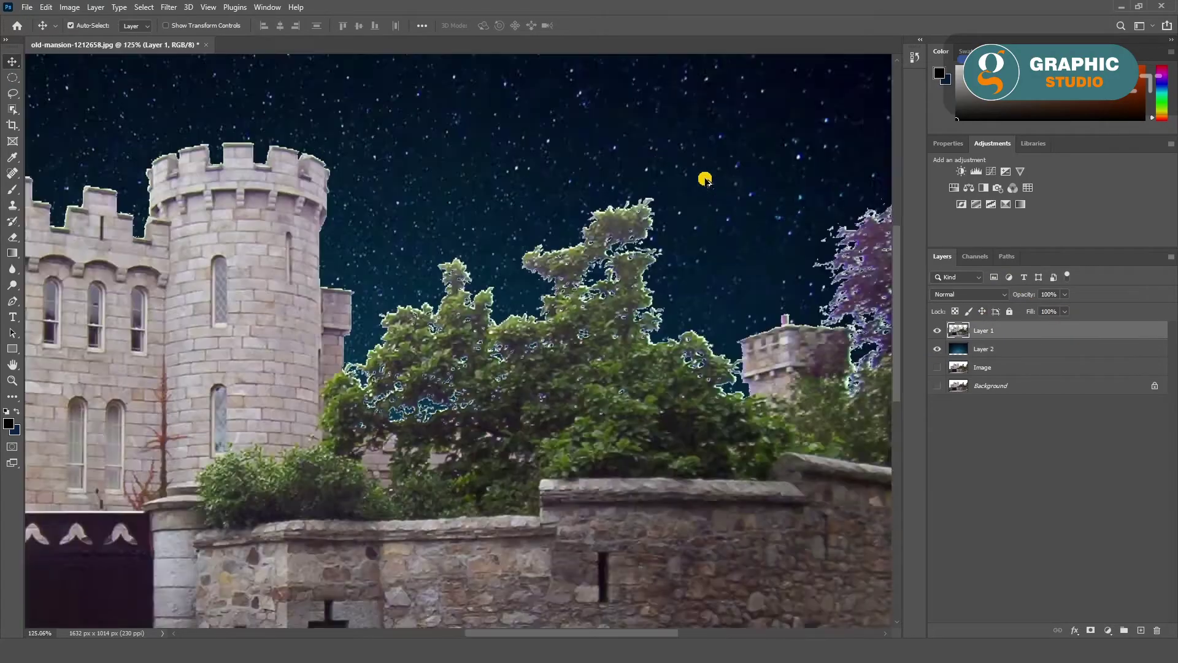
scroll(663, 295, "up", 4)
scroll(663, 295, "up", 2)
scroll(548, 251, "up", 2)
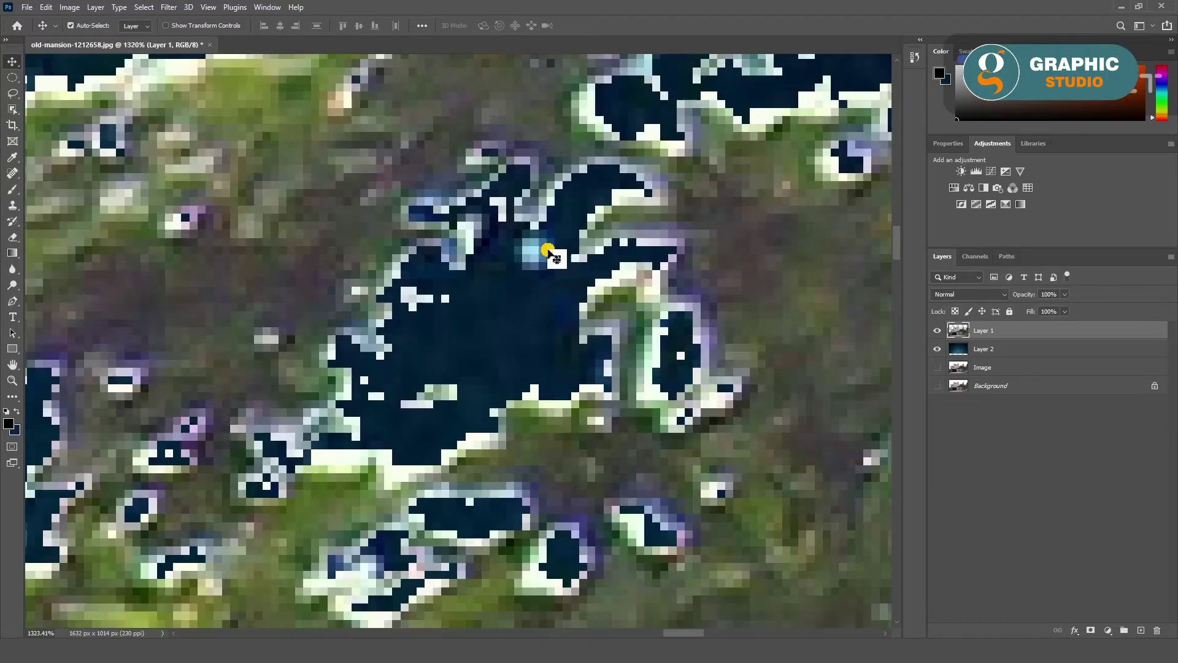
left_click(960, 332, "ctrl")
left_click(143, 7)
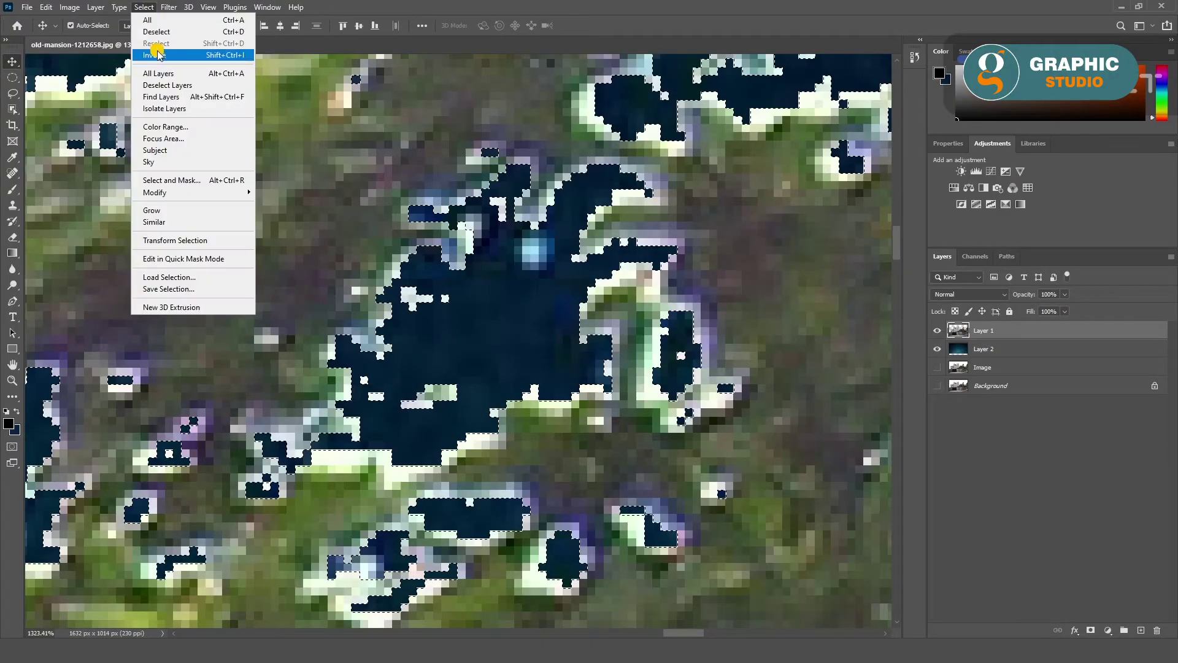
mouse_move(166, 192)
left_click(289, 204)
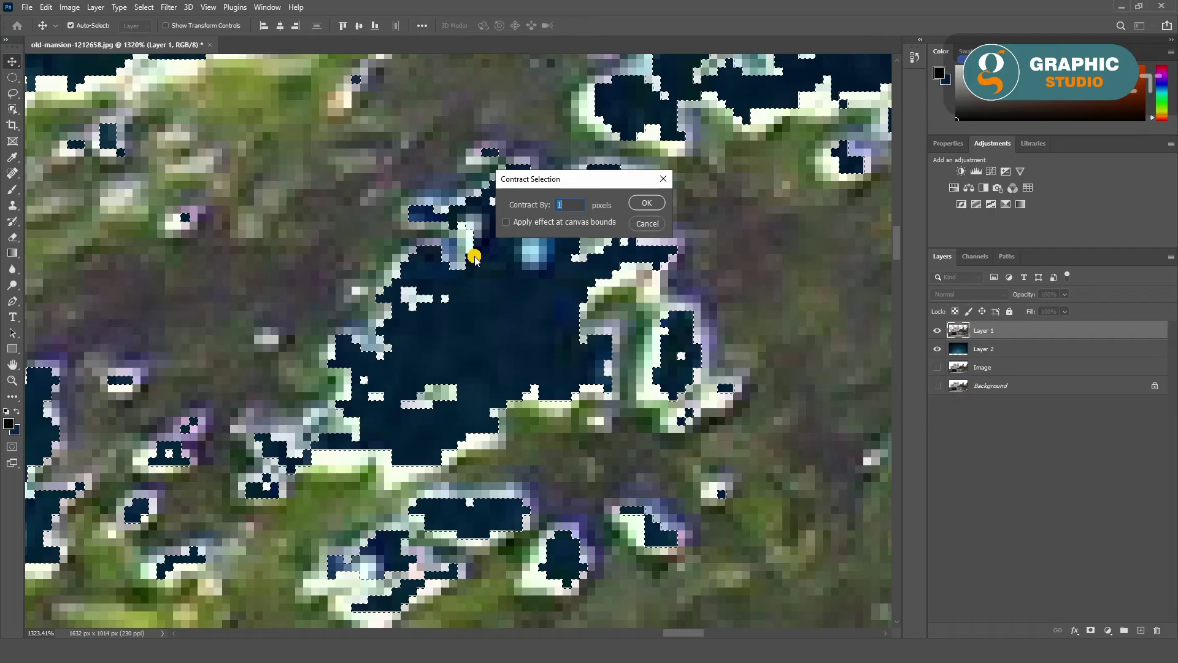
left_click(644, 197)
scroll(539, 250, "up", 3)
scroll(384, 344, "up", 2)
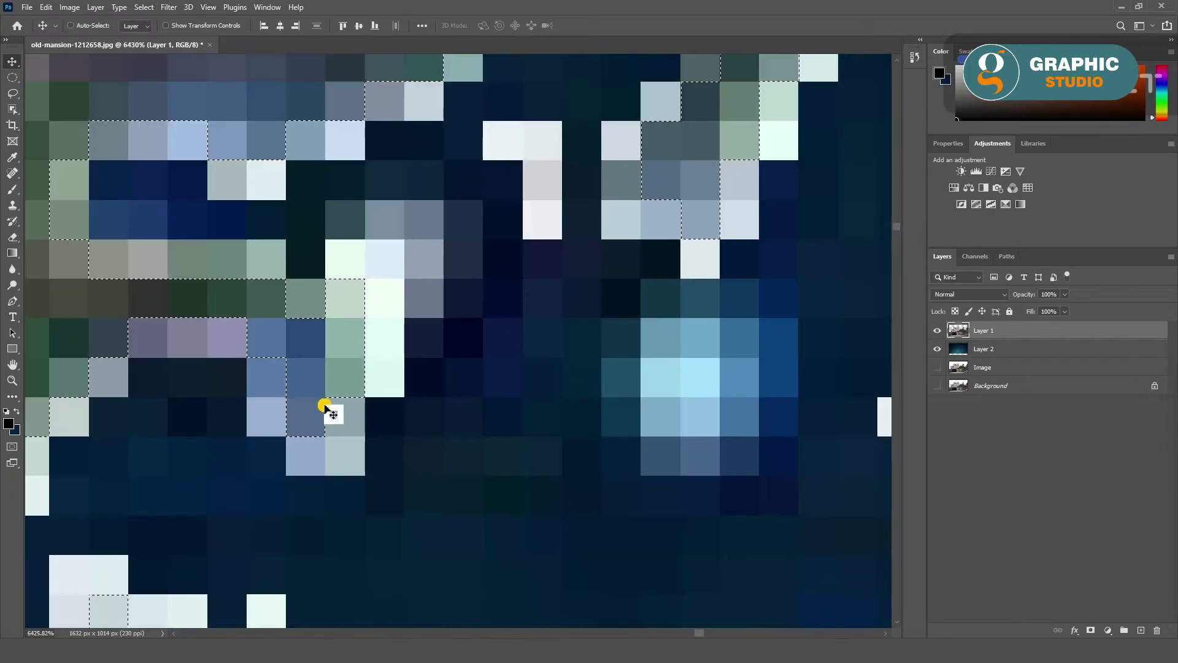
Step: Deselect and apply a 5-pixel Defringe to Layer 1's edges
left_click(149, 7)
left_click(157, 53)
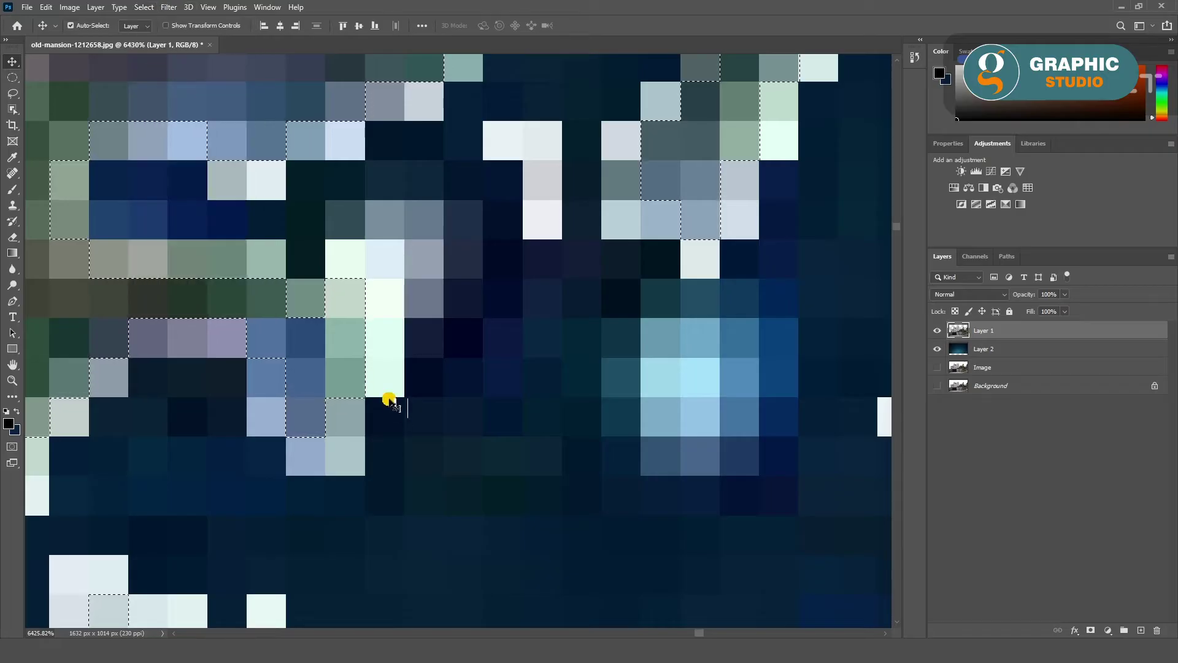
scroll(568, 334, "down", 2)
scroll(508, 315, "down", 2)
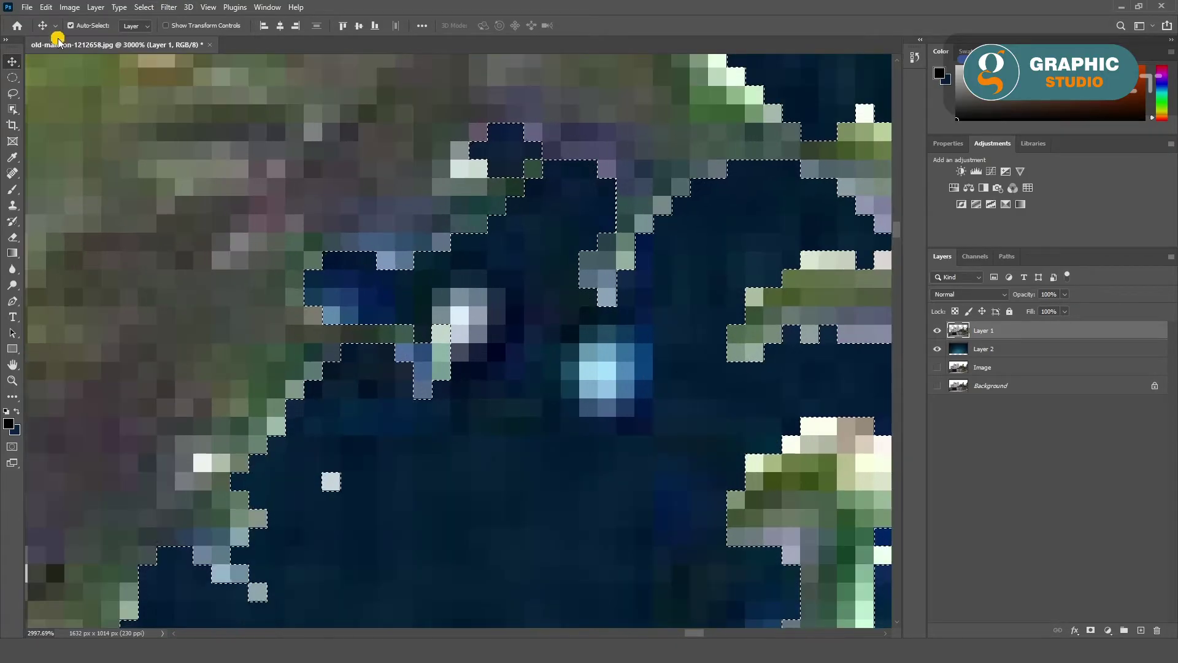
key("ctrl+d")
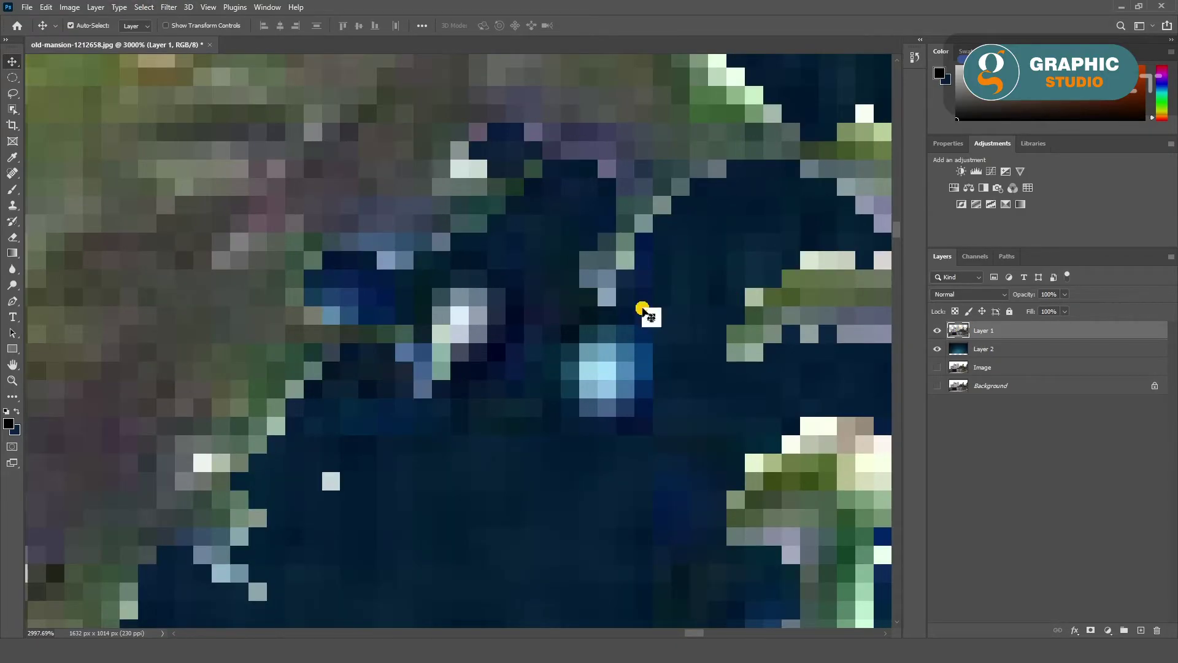
left_click(95, 7)
mouse_move(120, 492)
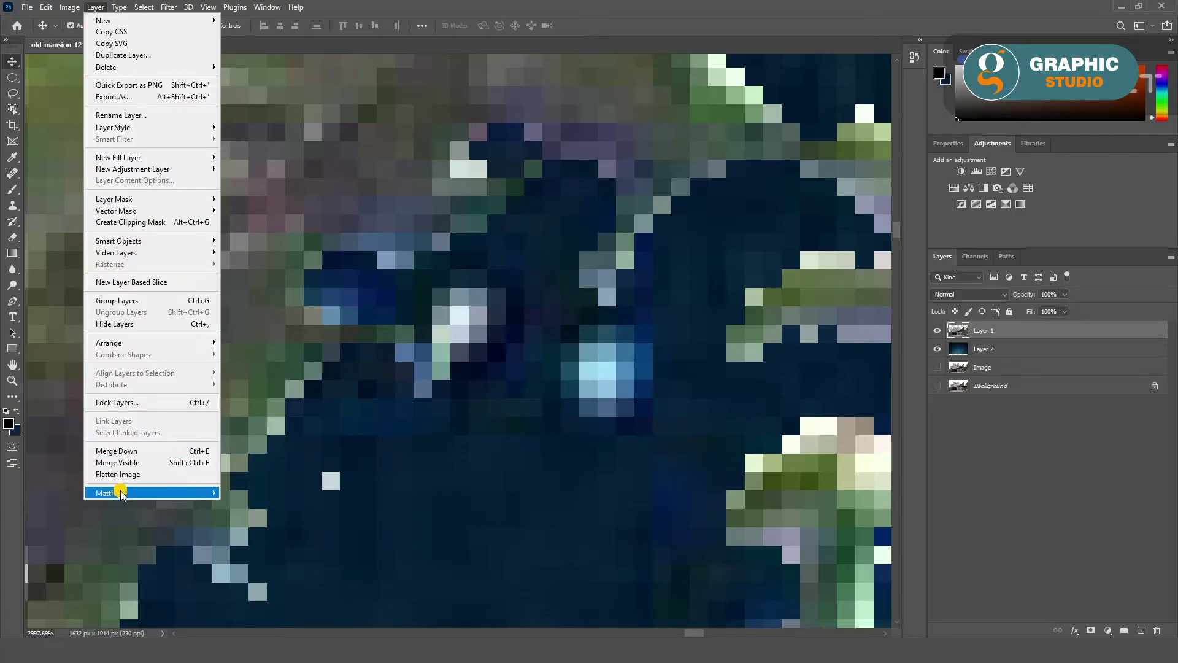
left_click(239, 504)
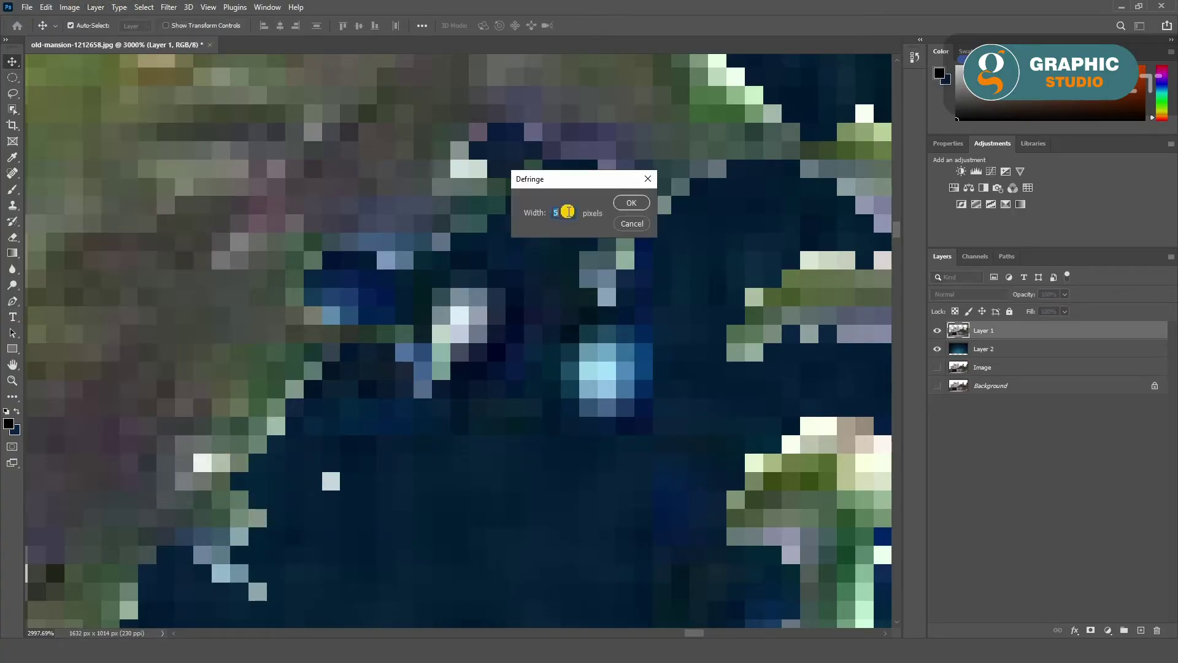
left_click(642, 207)
scroll(539, 307, "down", 10)
scroll(534, 270, "down", 5)
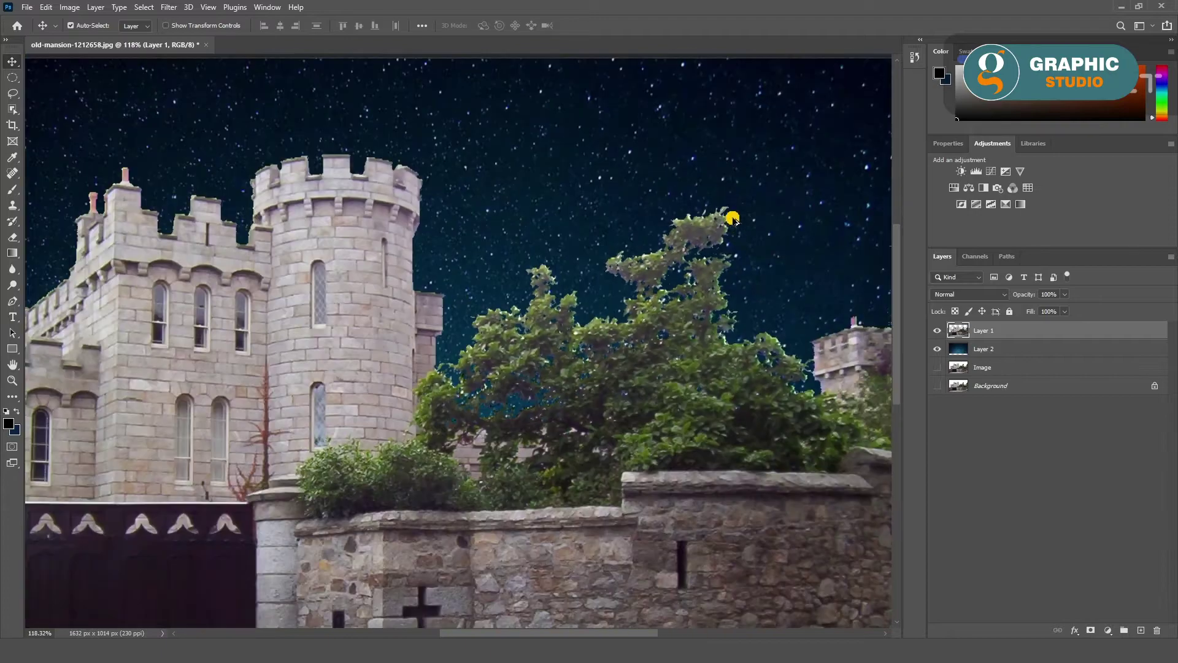
Step: Darken the starry sky layer with Curves, lowering the top point and midtones
scroll(421, 389, "up", 1)
left_click(539, 128)
scroll(529, 224, "down", 2)
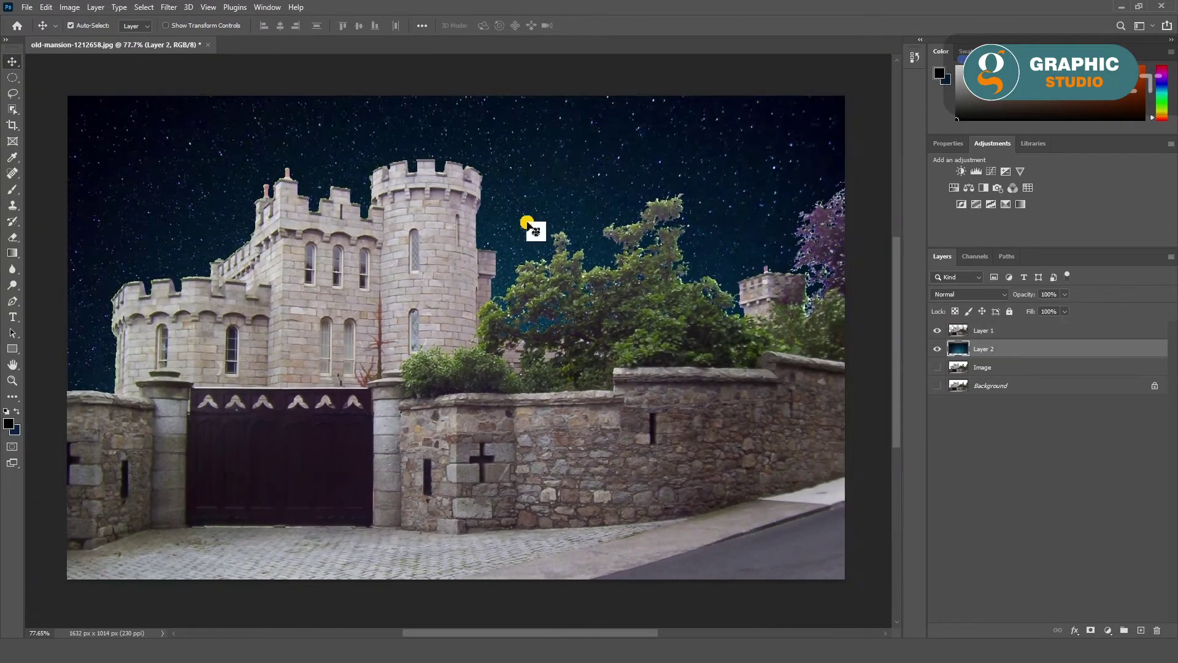
left_click(1045, 295)
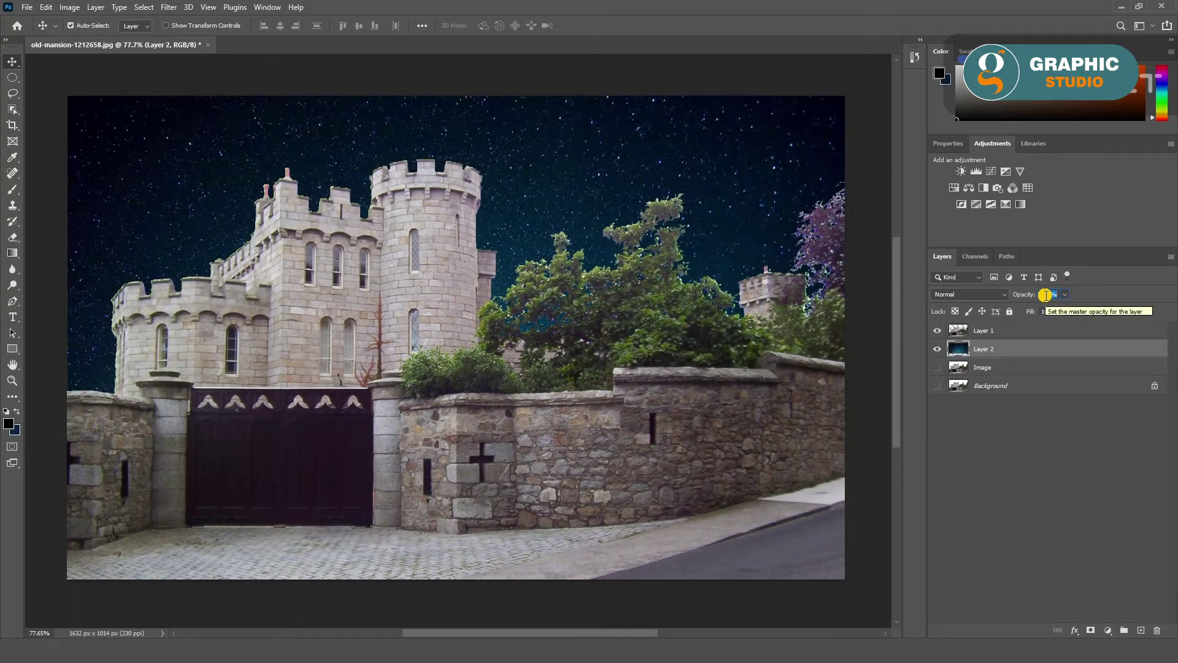
left_click(70, 8)
mouse_move(88, 39)
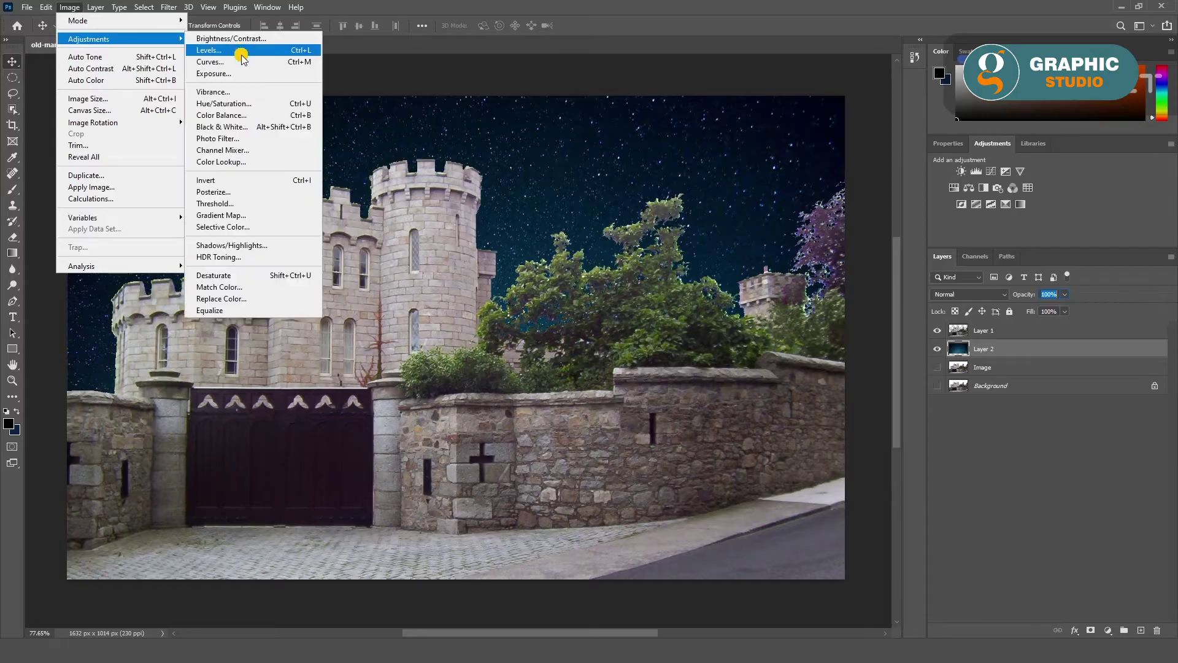
left_click(241, 62)
left_click_drag(633, 109, 630, 272)
left_click_drag(590, 329, 603, 368)
left_click_drag(527, 422, 527, 429)
left_click(743, 299)
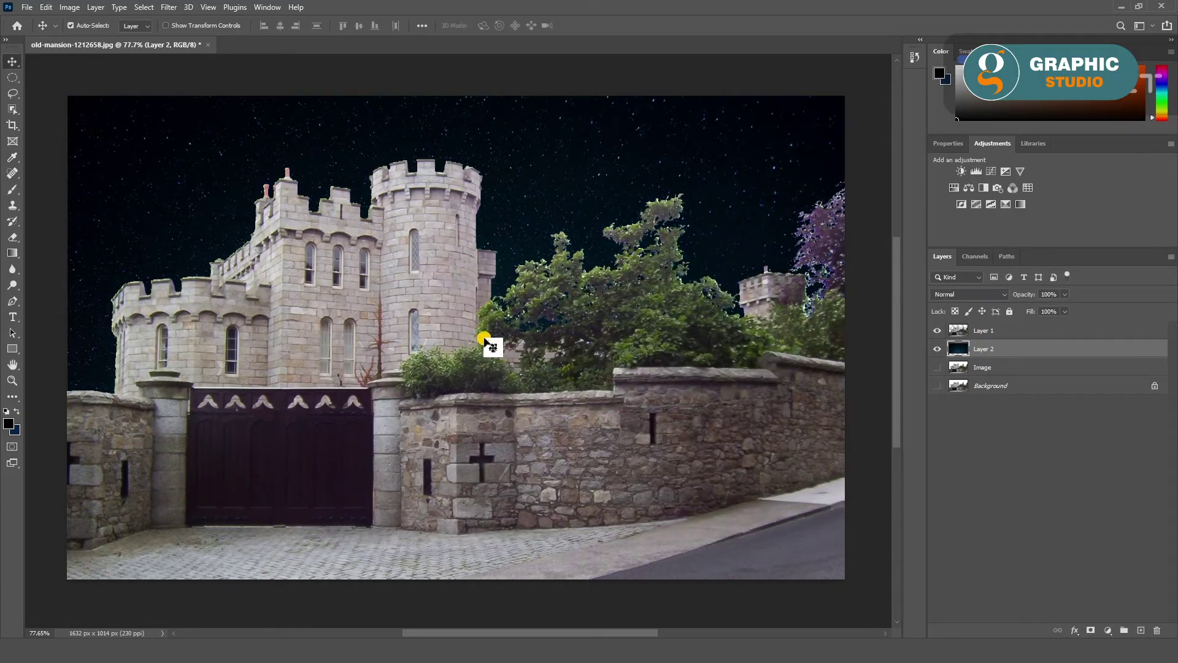
Step: Make the castle Layer 1 the active layer again
key("v")
left_click(486, 342)
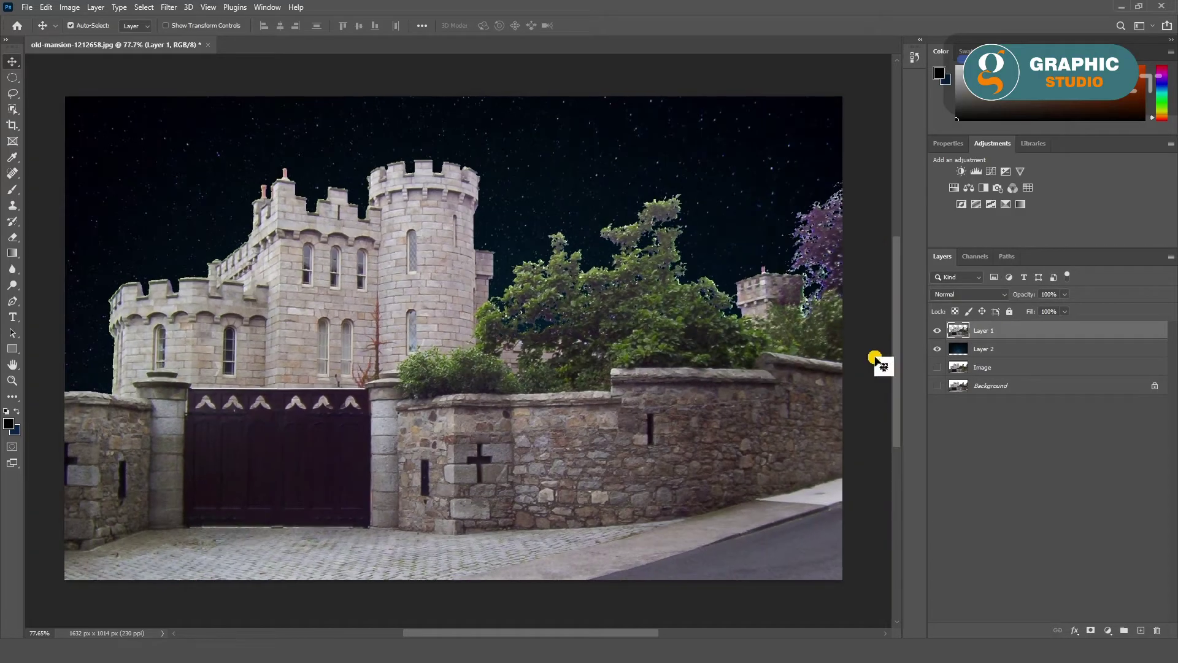
left_click(872, 370)
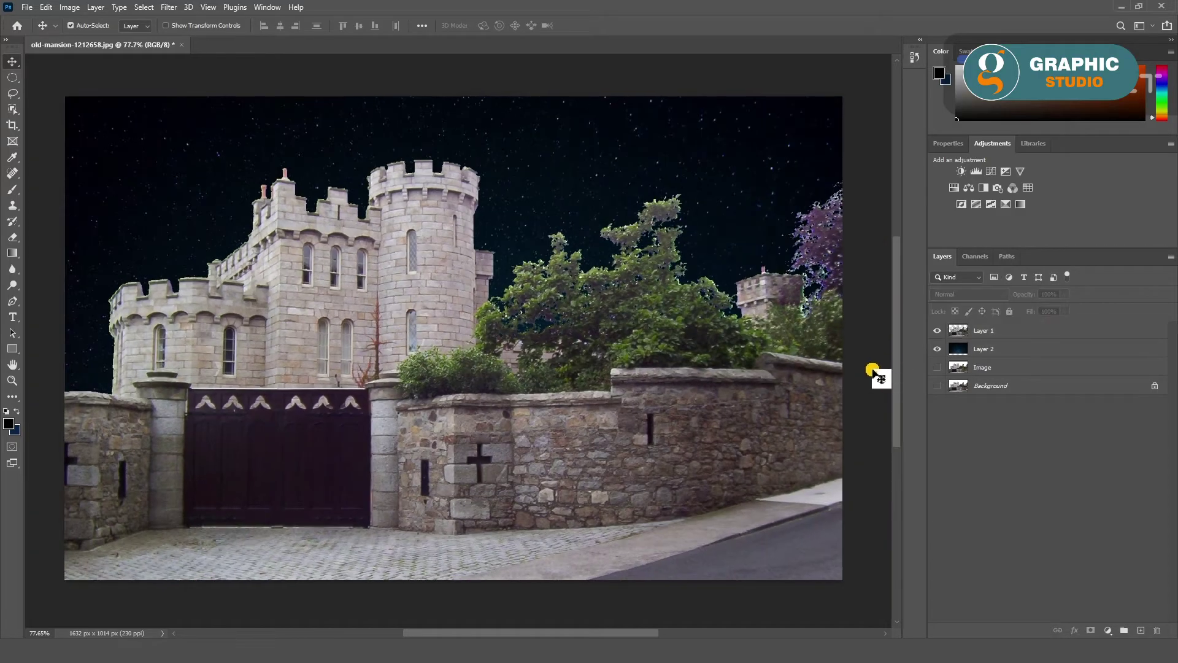
left_click(447, 285)
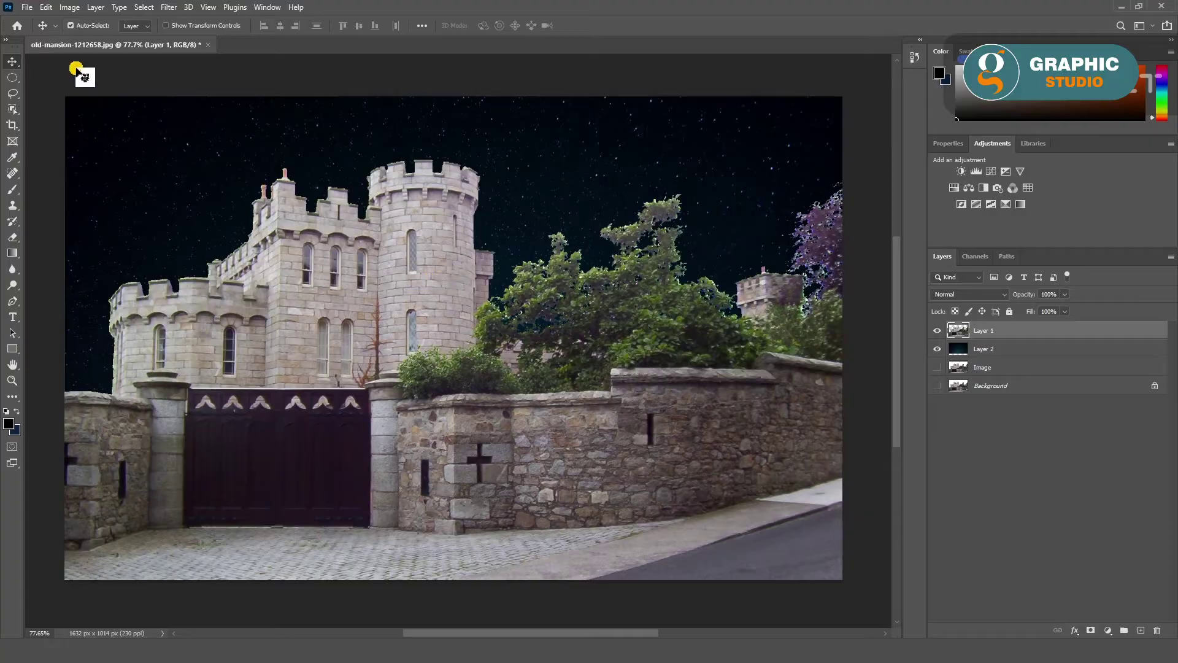
Step: Preview darker Levels output on the castle, then cancel without applying
left_click(70, 6)
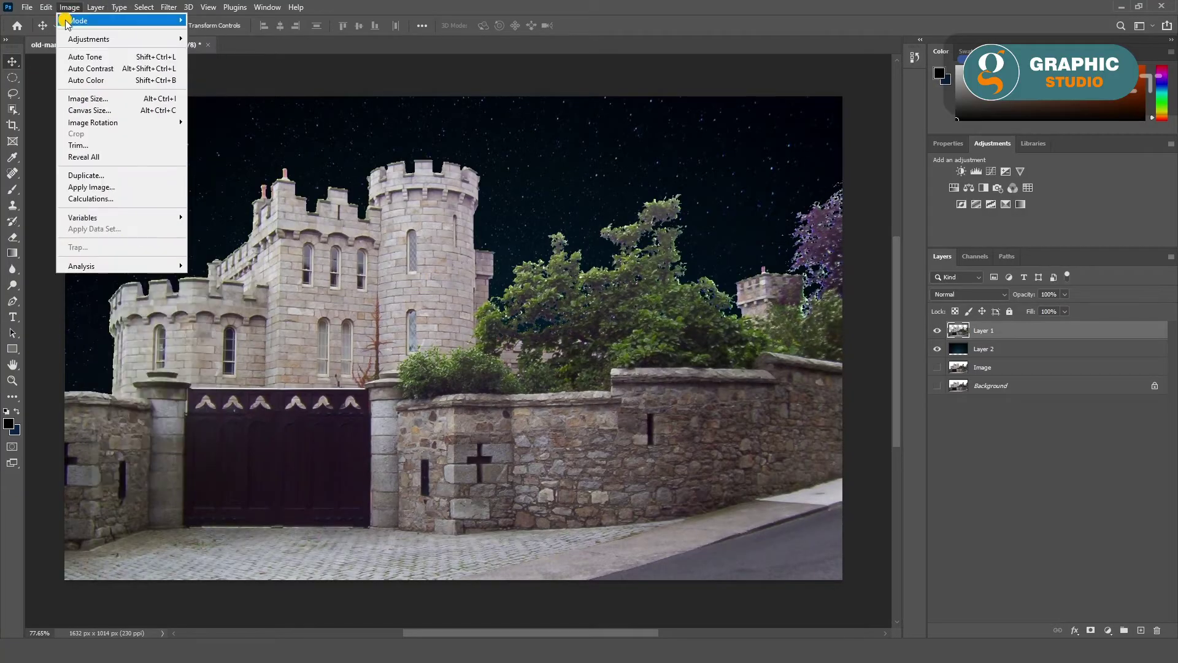
left_click(237, 52)
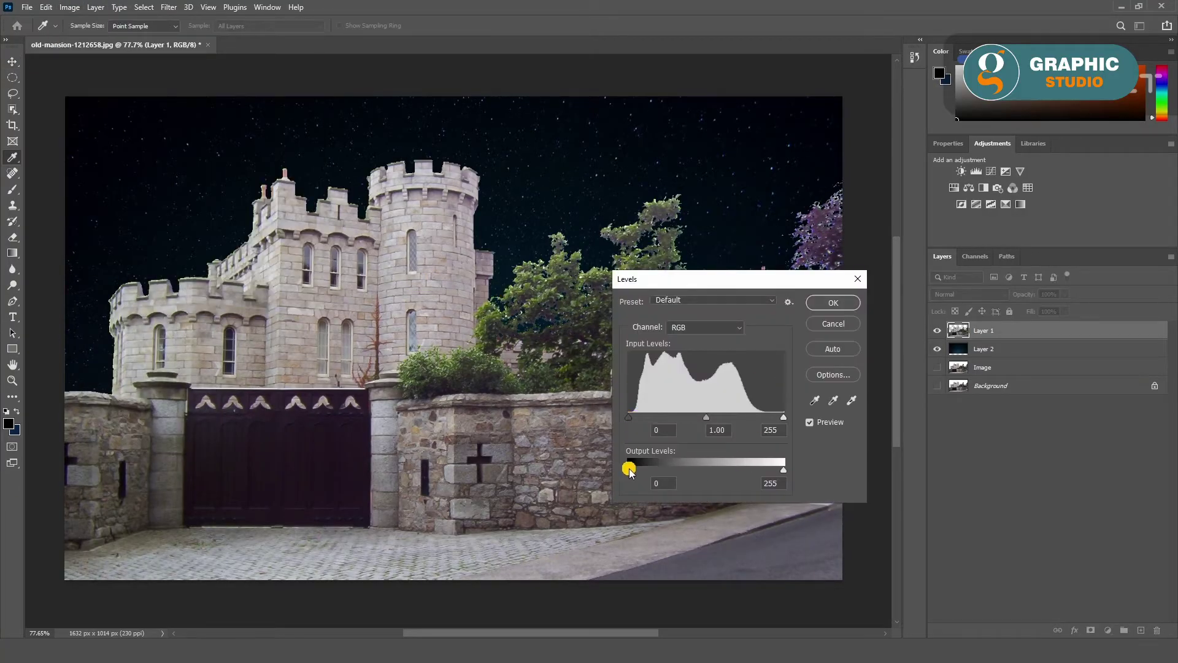
left_click_drag(629, 470, 618, 475)
mouse_move(633, 417)
left_mouse_down()
mouse_move(736, 415)
mouse_move(618, 413)
left_mouse_up()
left_click(838, 332)
Step: Darken the castle layer with Curves by lowering the top-right point
left_click(70, 7)
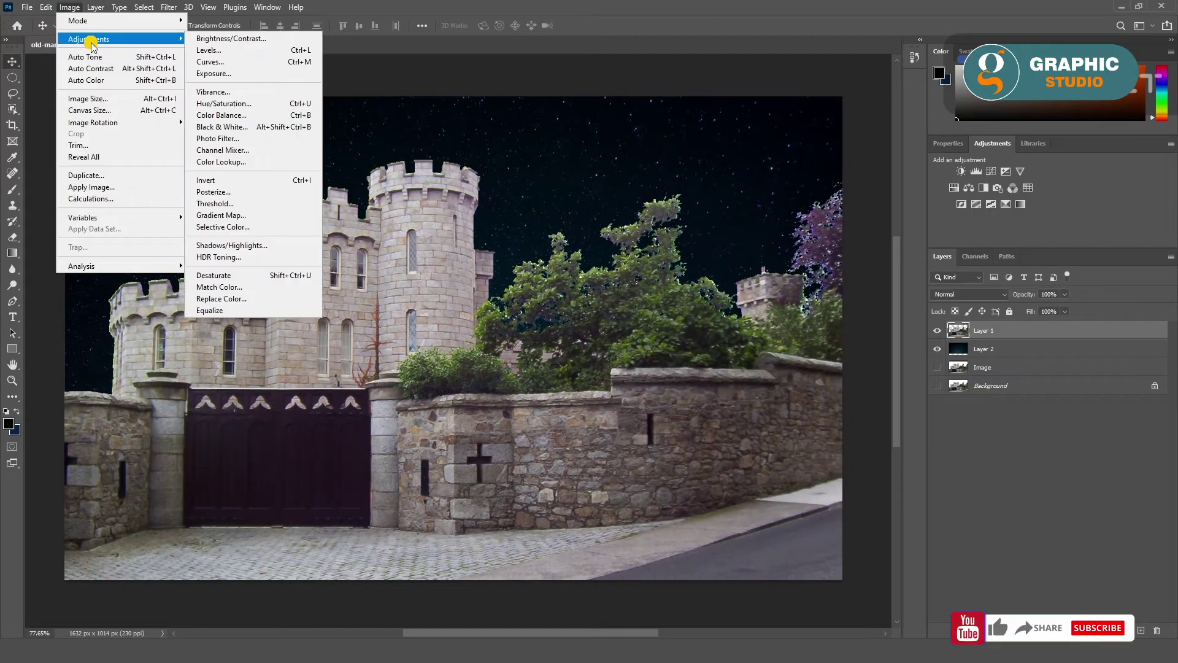
left_click(233, 64)
mouse_move(588, 333)
left_mouse_down()
mouse_move(605, 350)
mouse_move(610, 412)
mouse_move(591, 422)
left_mouse_up()
scroll(407, 482, "down", 10)
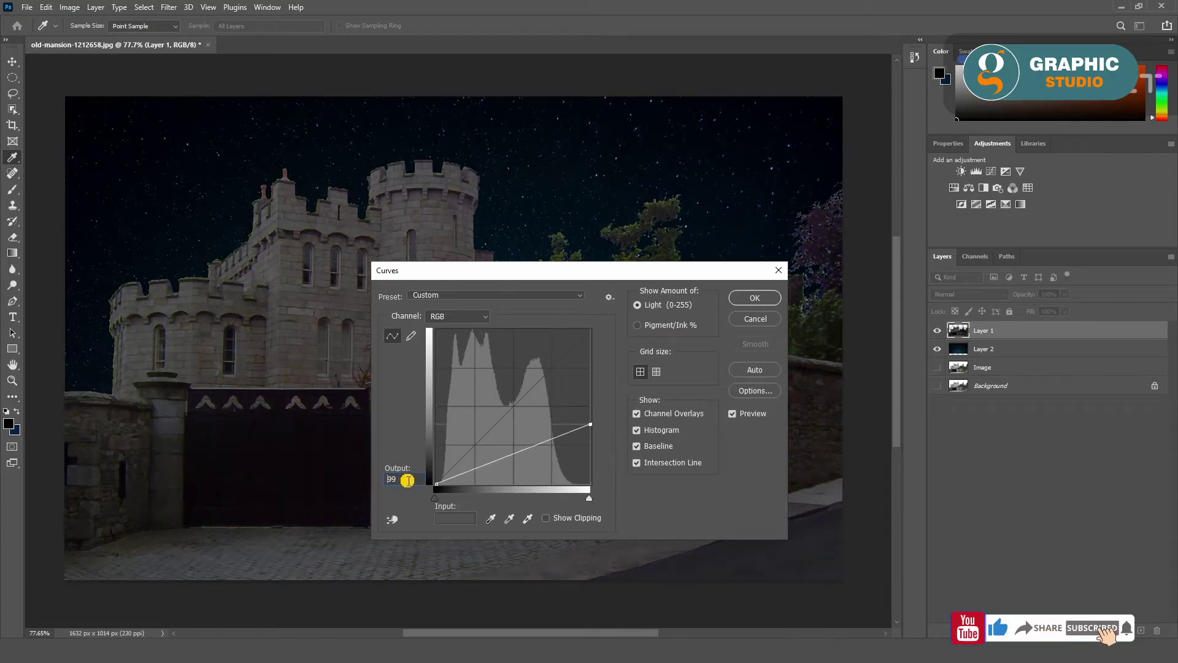
scroll(406, 480, "down", 9)
scroll(406, 480, "down", 8)
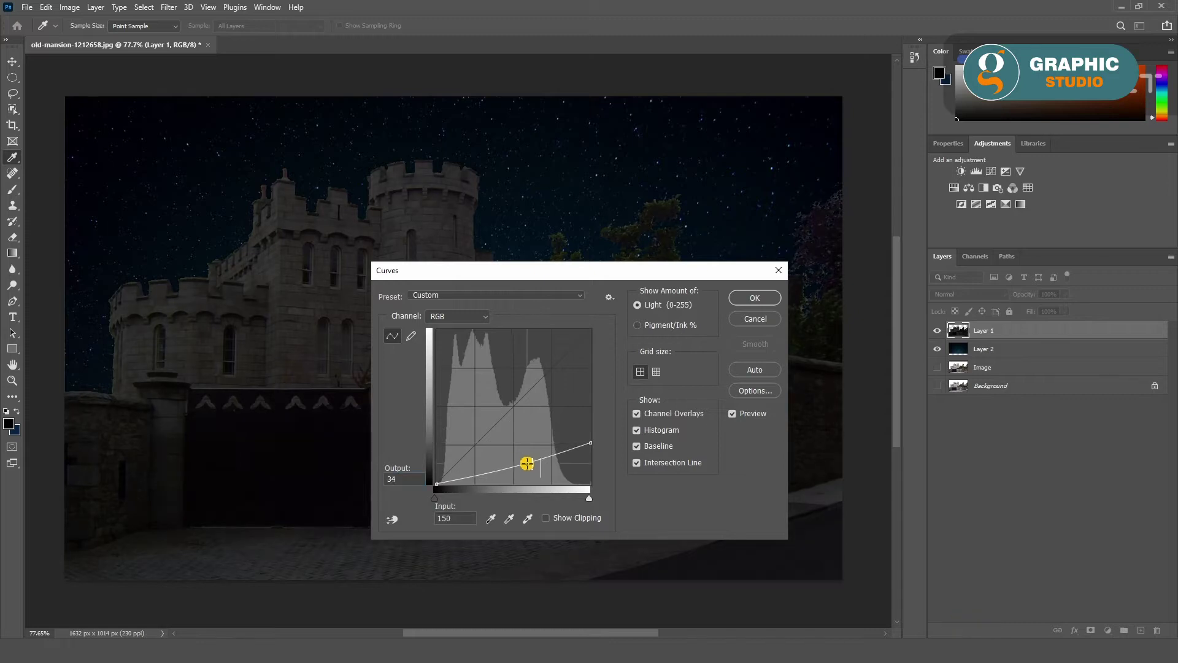
left_click_drag(532, 268, 793, 208)
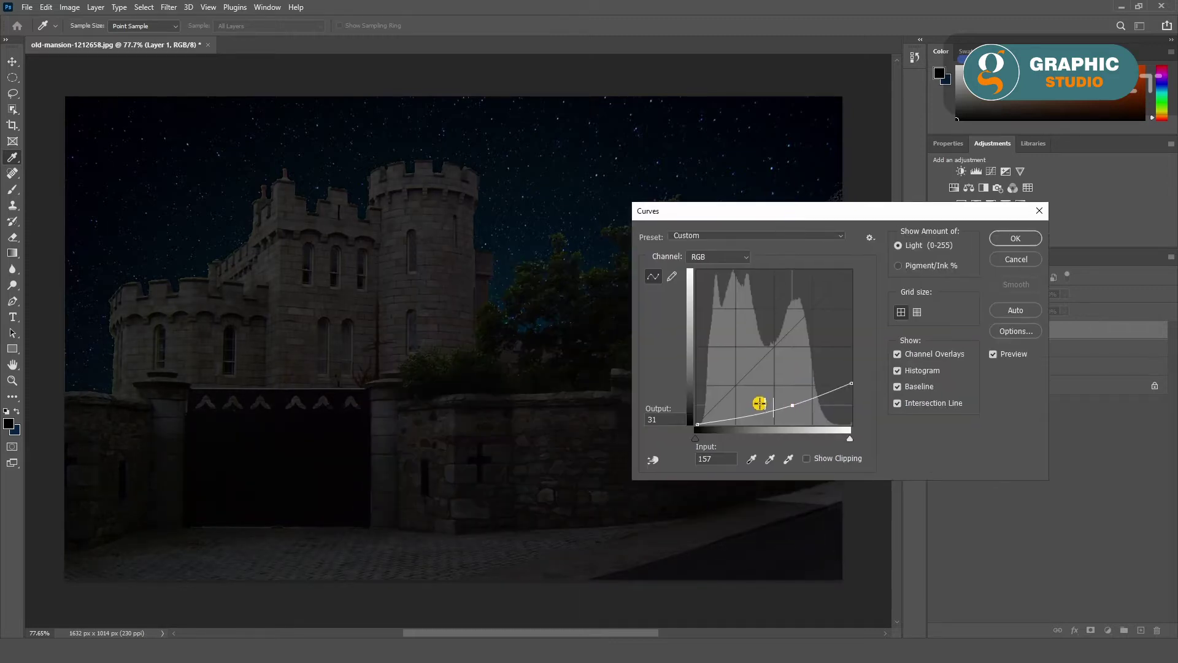
left_click(1016, 238)
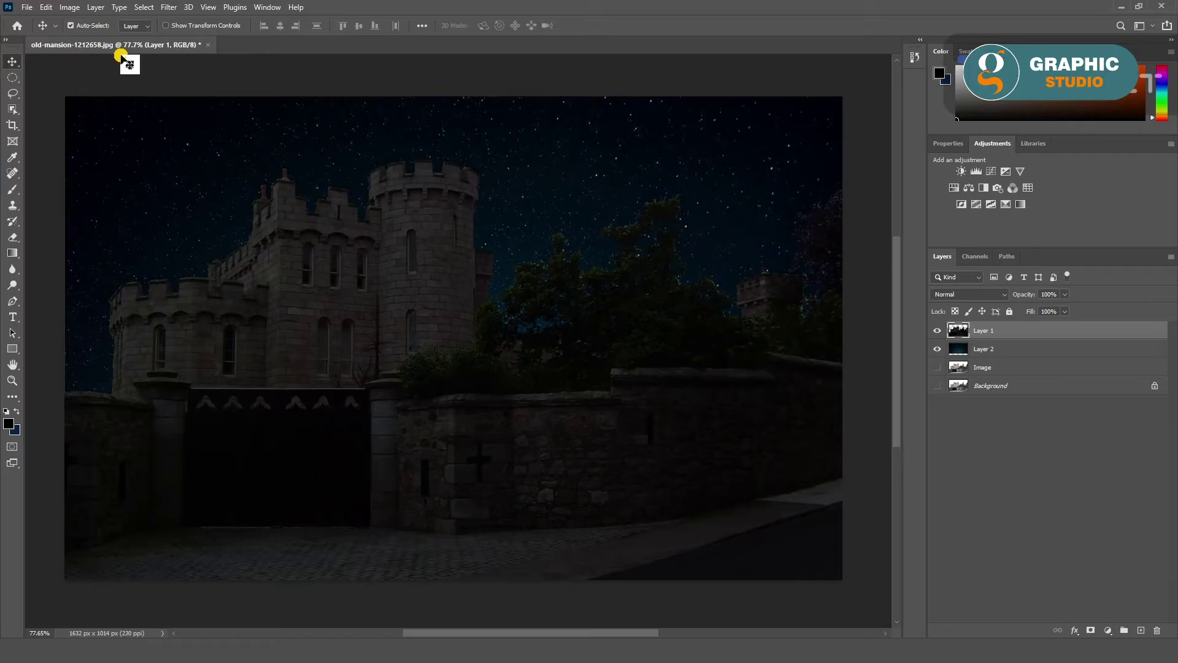
Step: Cool the castle layer with a Color Balance shift toward cyan and blue (Blue +12)
left_click(70, 8)
mouse_move(88, 39)
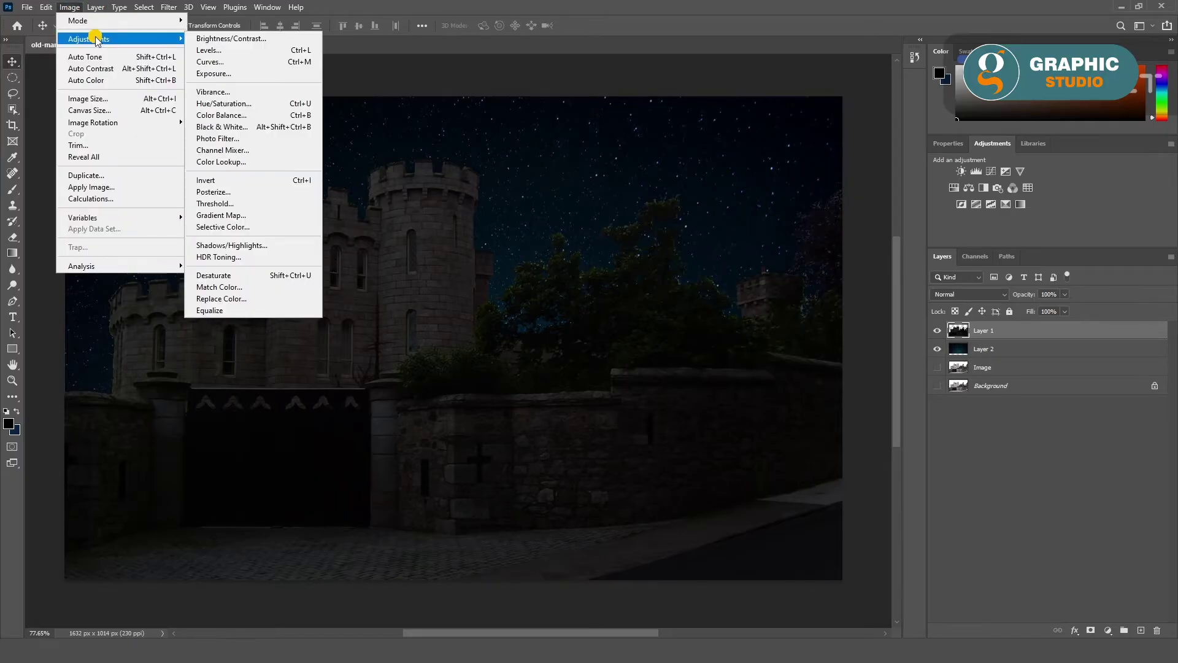
left_click(221, 115)
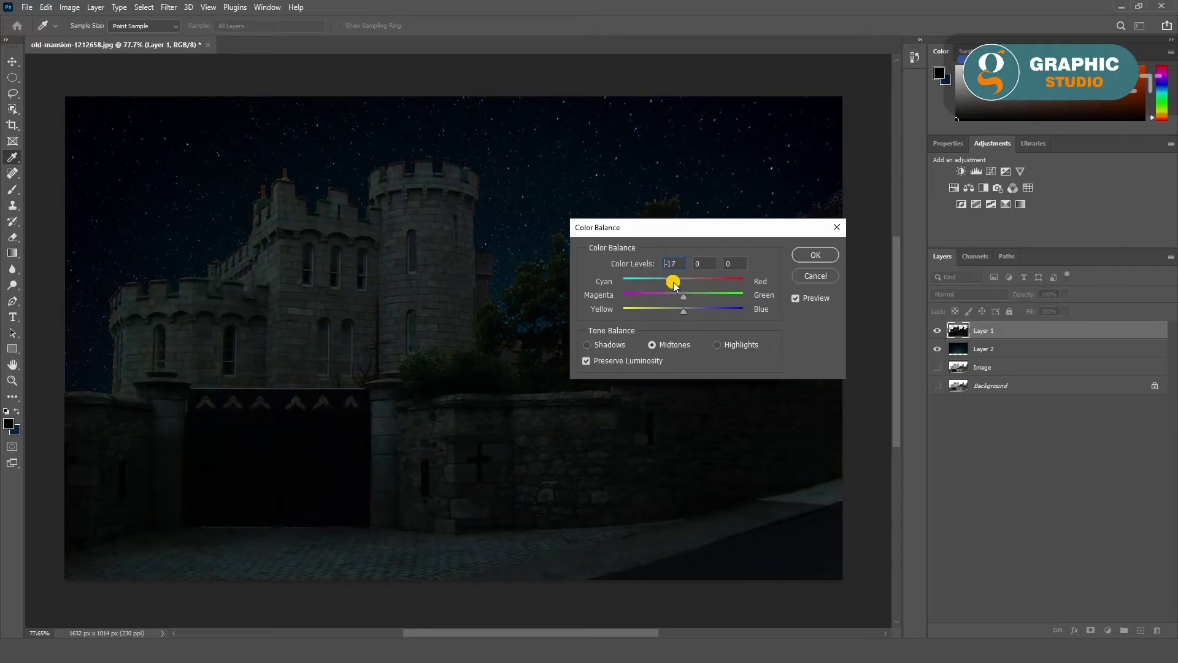
left_click_drag(674, 282, 690, 311)
left_click(816, 254)
Step: Deepen the starry sky layer's darks with a Levels black input of 19
left_click(1007, 452)
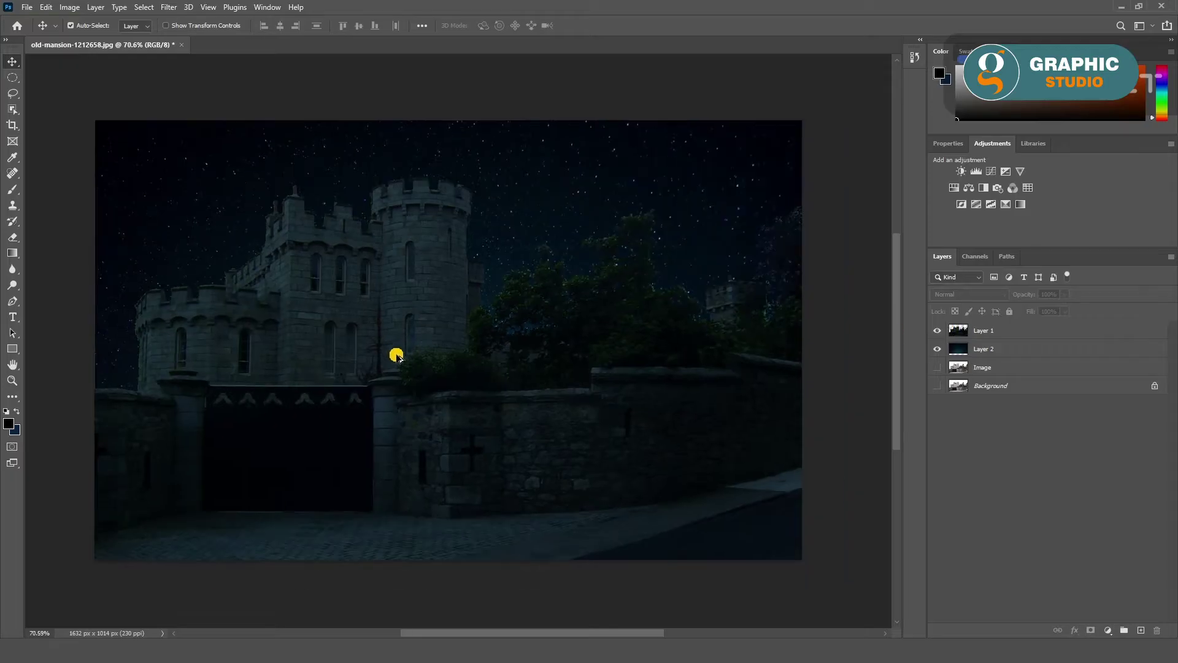
scroll(356, 356, "down", 1)
left_click(1016, 348)
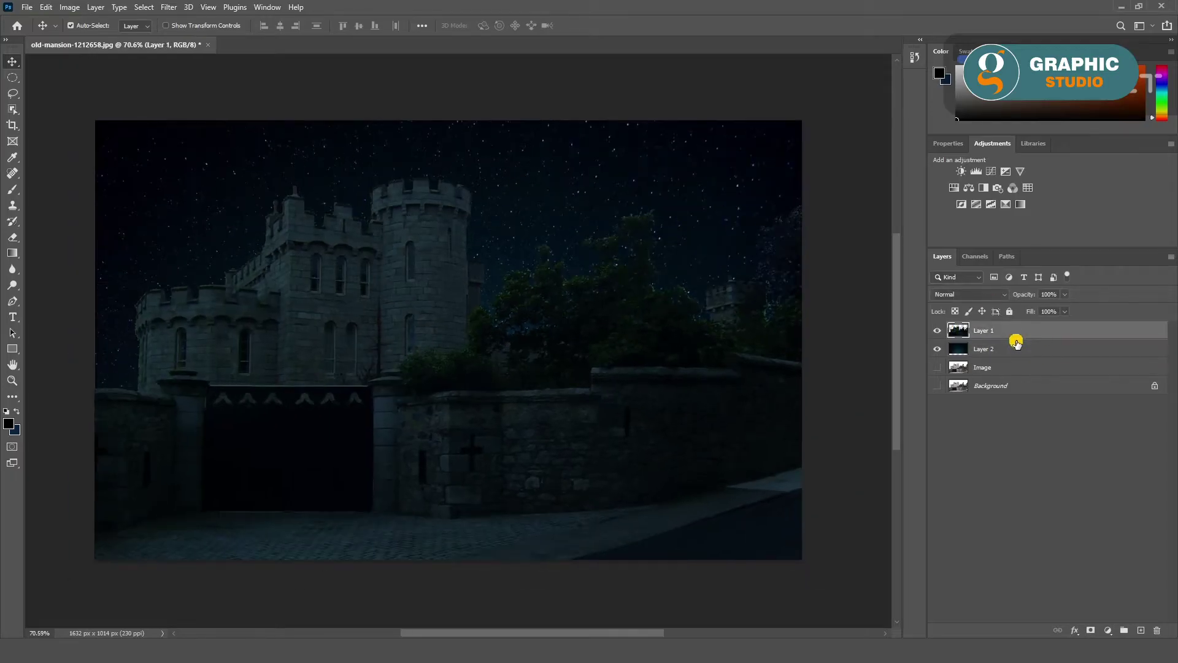
left_click(71, 7)
mouse_move(89, 39)
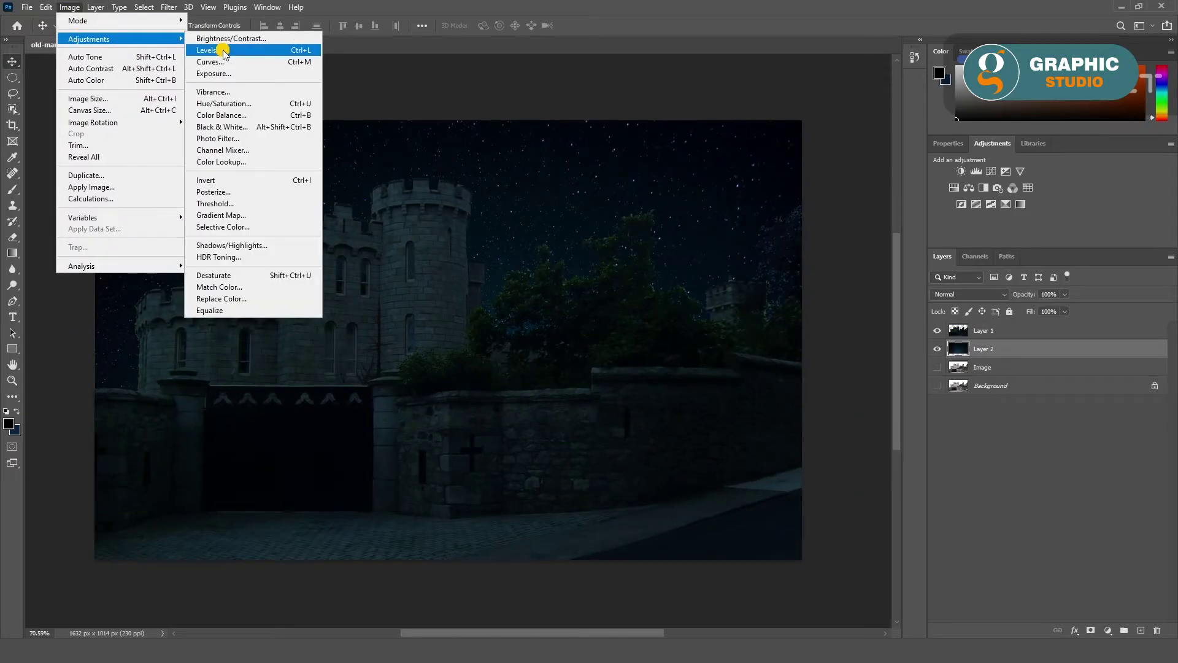
left_click(221, 52)
left_click_drag(630, 416, 640, 419)
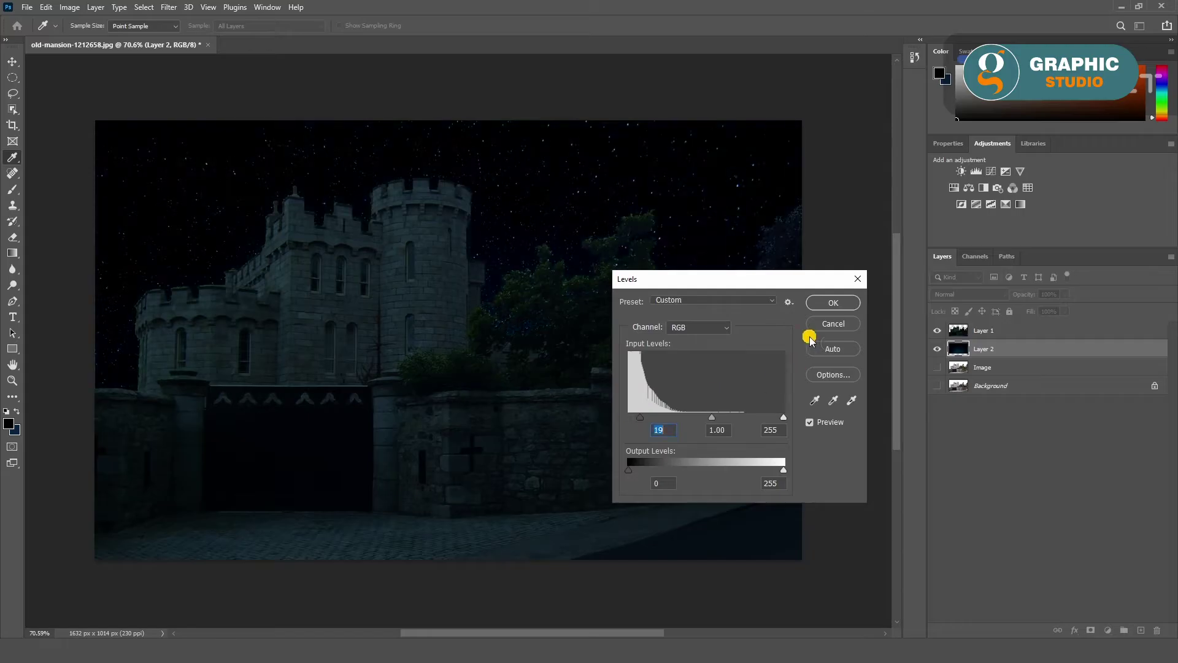
key("Return")
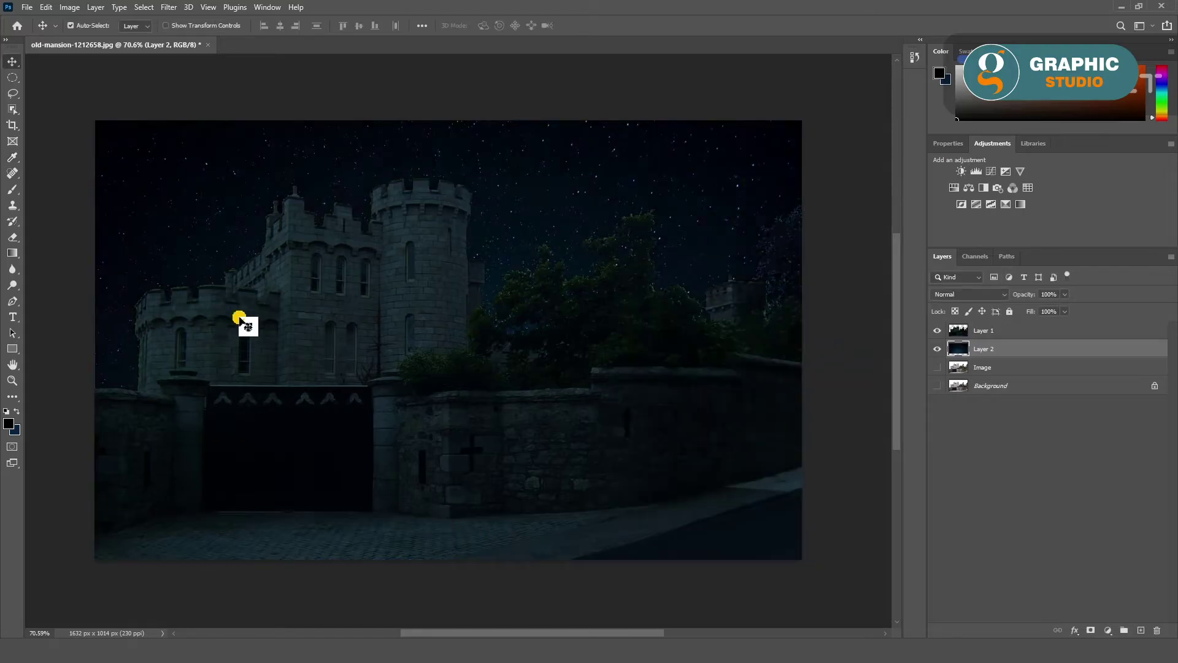
left_click(660, 305, "ctrl")
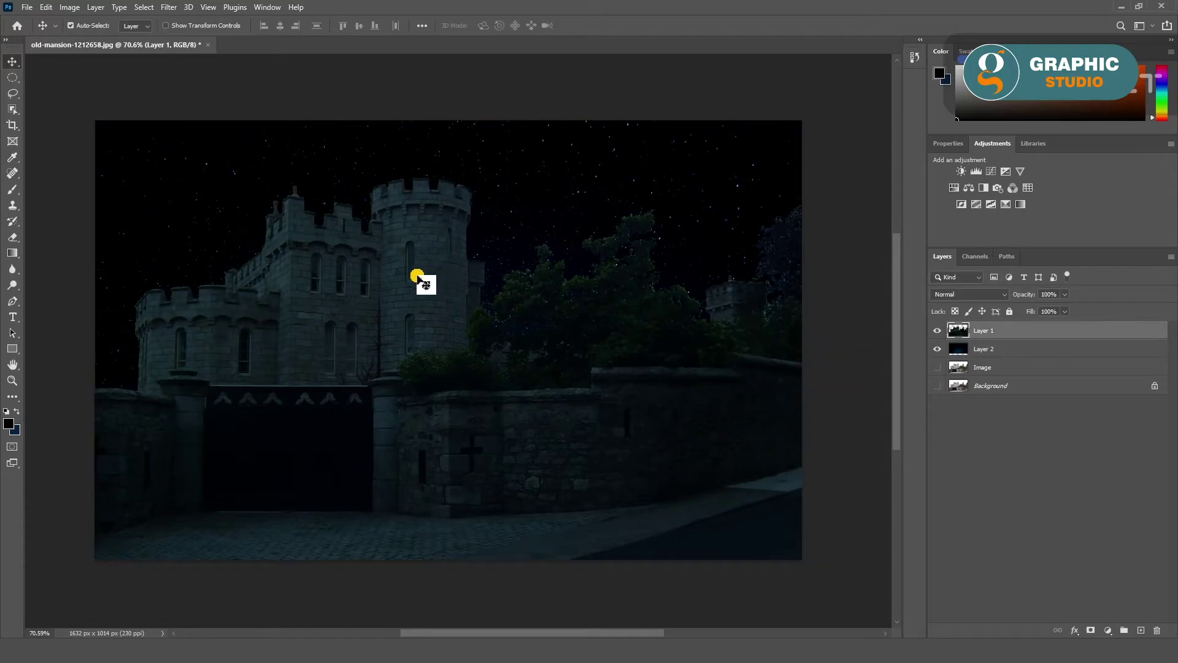
Step: Show only the daytime Image layer and lasso-select all the castle windows
scroll(270, 299, "up", 3)
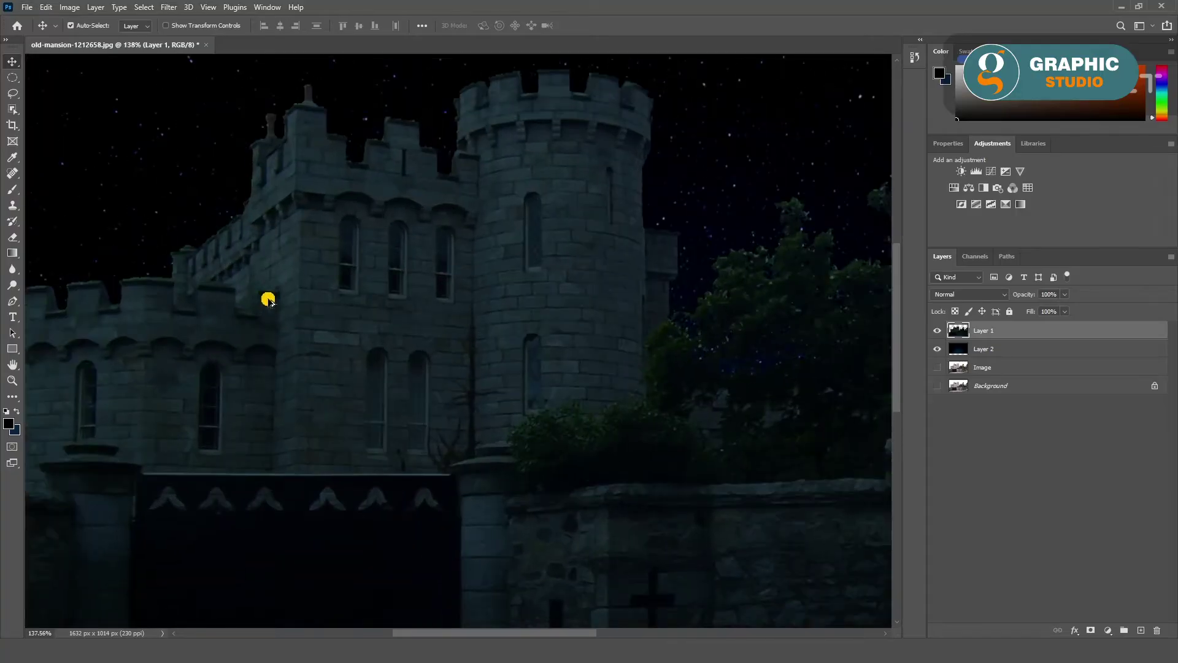
left_click(955, 369)
scroll(534, 296, "up", 1)
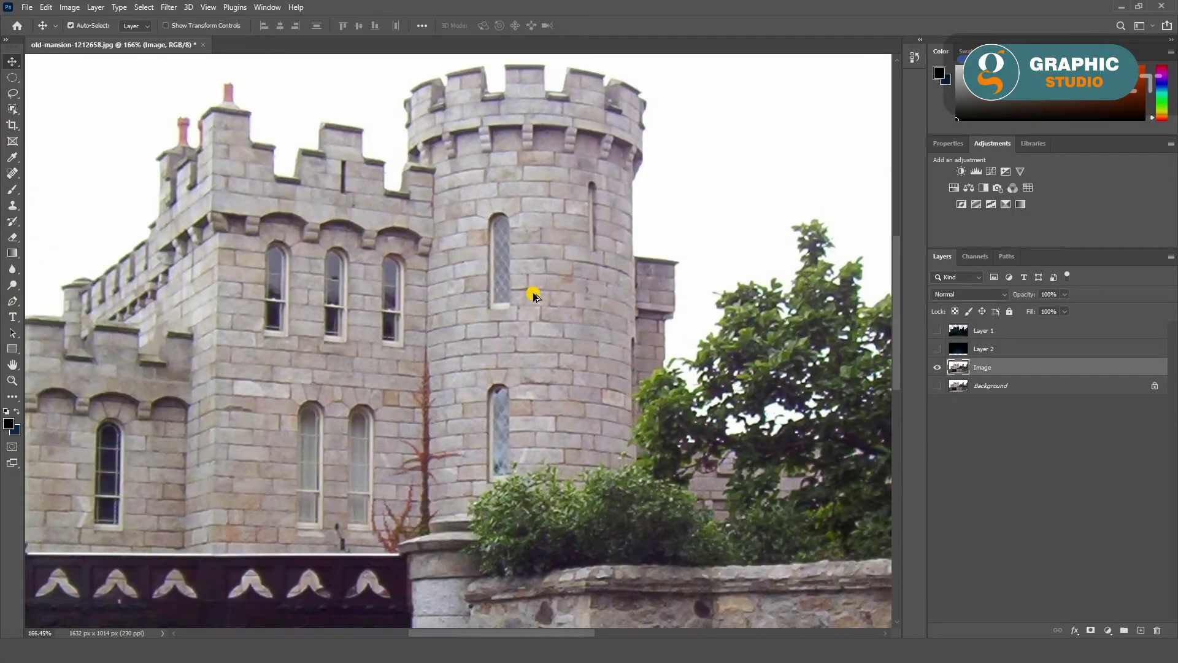
scroll(516, 322, "up", 1)
key("l")
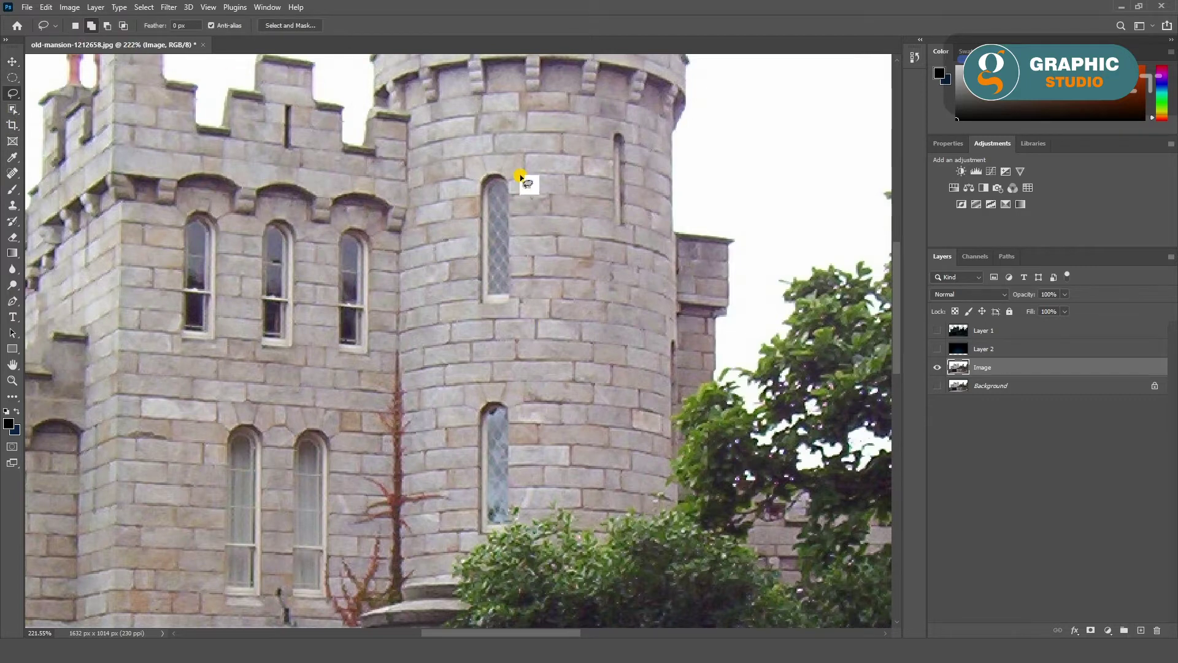
left_click_drag(520, 178, 522, 180)
mouse_move(526, 407)
left_mouse_down()
mouse_move(527, 502)
mouse_move(527, 405)
left_mouse_up()
mouse_move(377, 224)
left_mouse_down()
mouse_move(375, 334)
mouse_move(250, 356)
left_mouse_up()
mouse_move(205, 202)
left_mouse_down()
mouse_move(310, 242)
mouse_move(384, 234)
mouse_move(531, 174)
left_mouse_up()
mouse_move(537, 371)
left_mouse_down()
mouse_move(491, 434)
mouse_move(415, 413)
mouse_move(415, 268)
mouse_move(484, 263)
mouse_move(547, 316)
mouse_move(540, 374)
left_mouse_up()
mouse_move(205, 286)
left_mouse_down()
mouse_move(205, 434)
mouse_move(145, 400)
mouse_move(153, 274)
mouse_move(204, 284)
left_mouse_up()
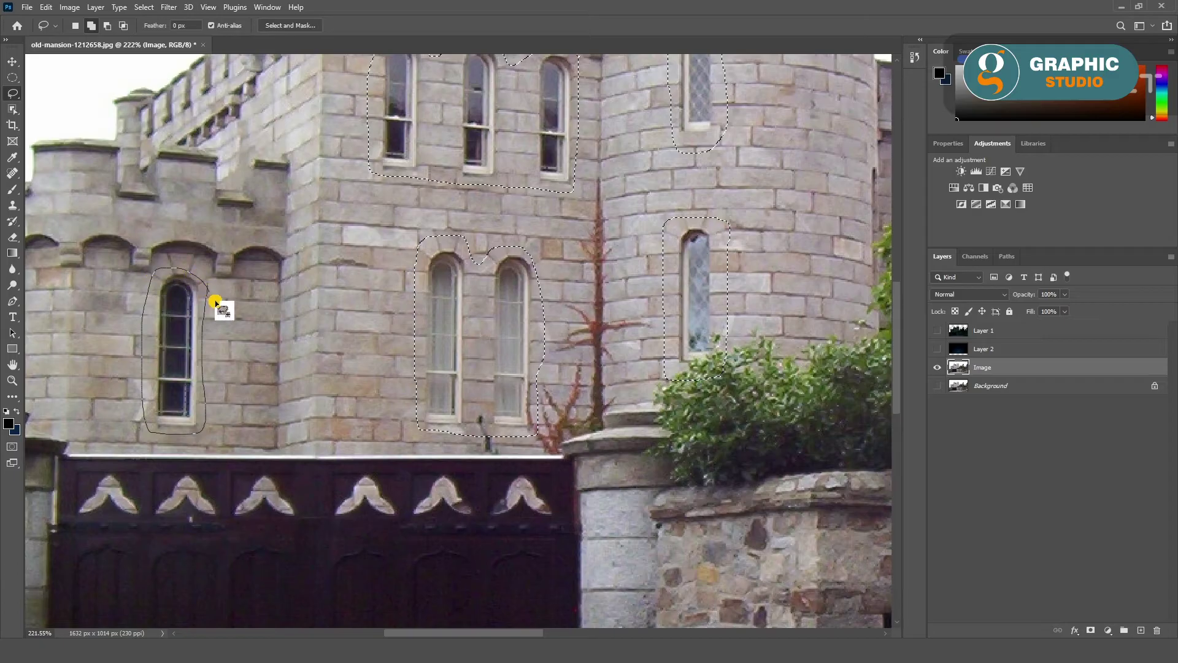
scroll(221, 308, "left", 5)
mouse_move(377, 302)
left_mouse_down()
mouse_move(381, 378)
mouse_move(344, 415)
mouse_move(318, 321)
mouse_move(378, 302)
left_mouse_up()
Step: Copy the selected windows to a new Layer 3, hide the Image layer, and move Layer 3 to the top
scroll(197, 350, "down", 3)
scroll(443, 263, "right", 3)
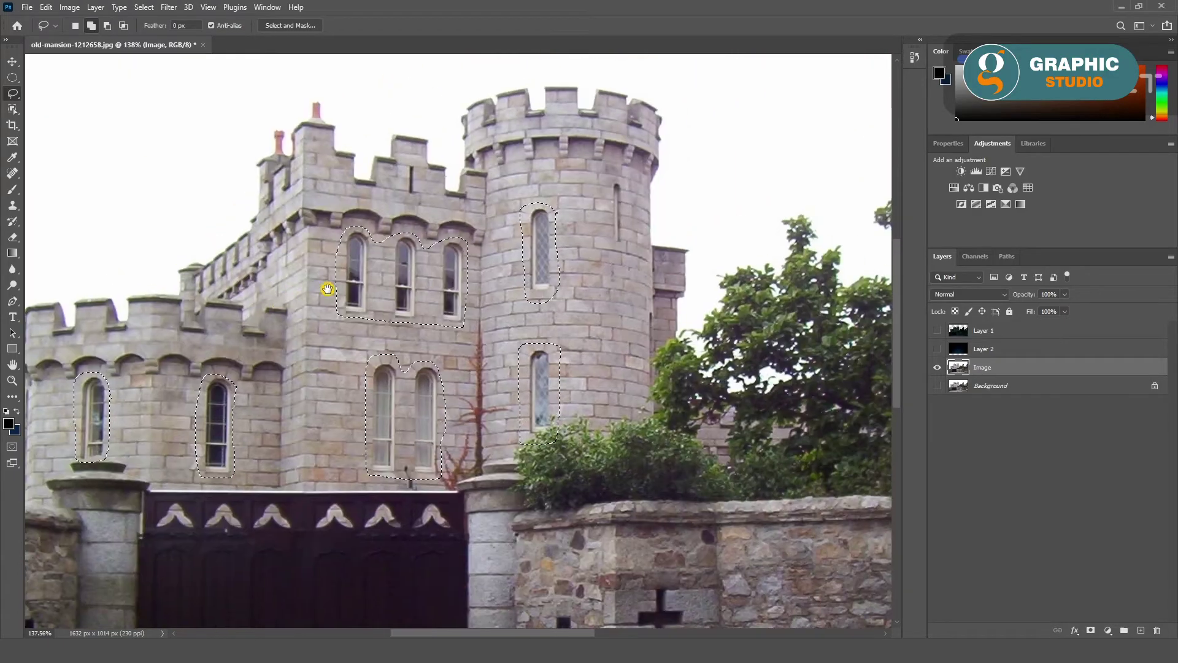
scroll(328, 296, "down", 2)
scroll(599, 231, "down", 3)
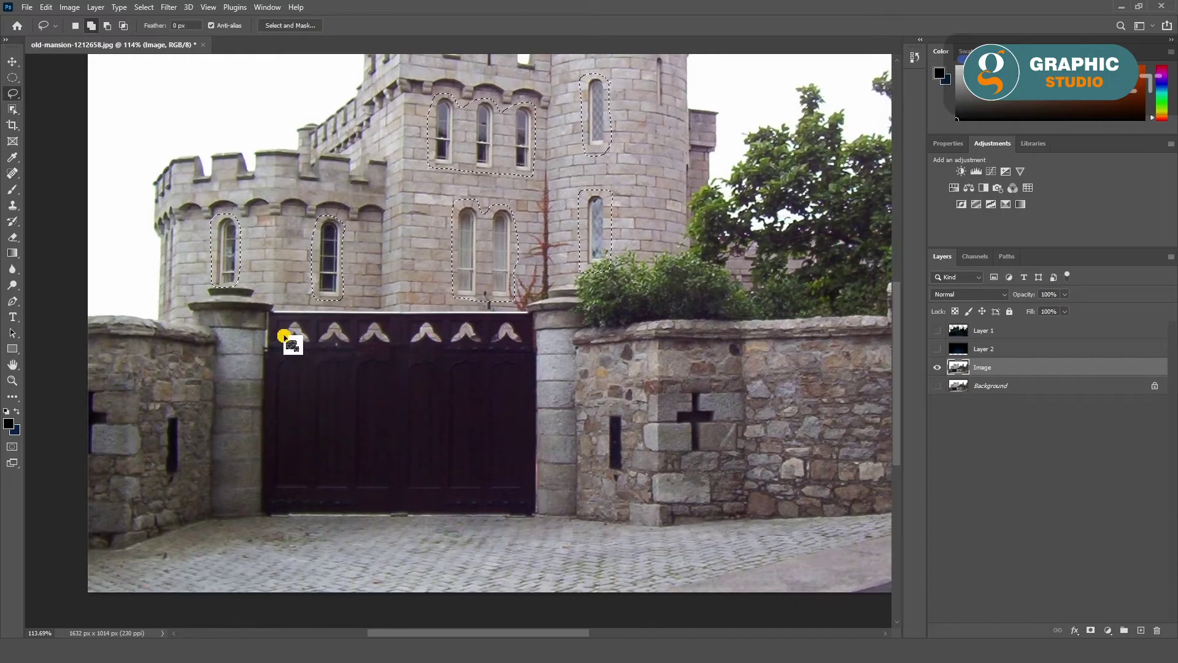
scroll(423, 304, "up", 2)
scroll(393, 322, "right", 1)
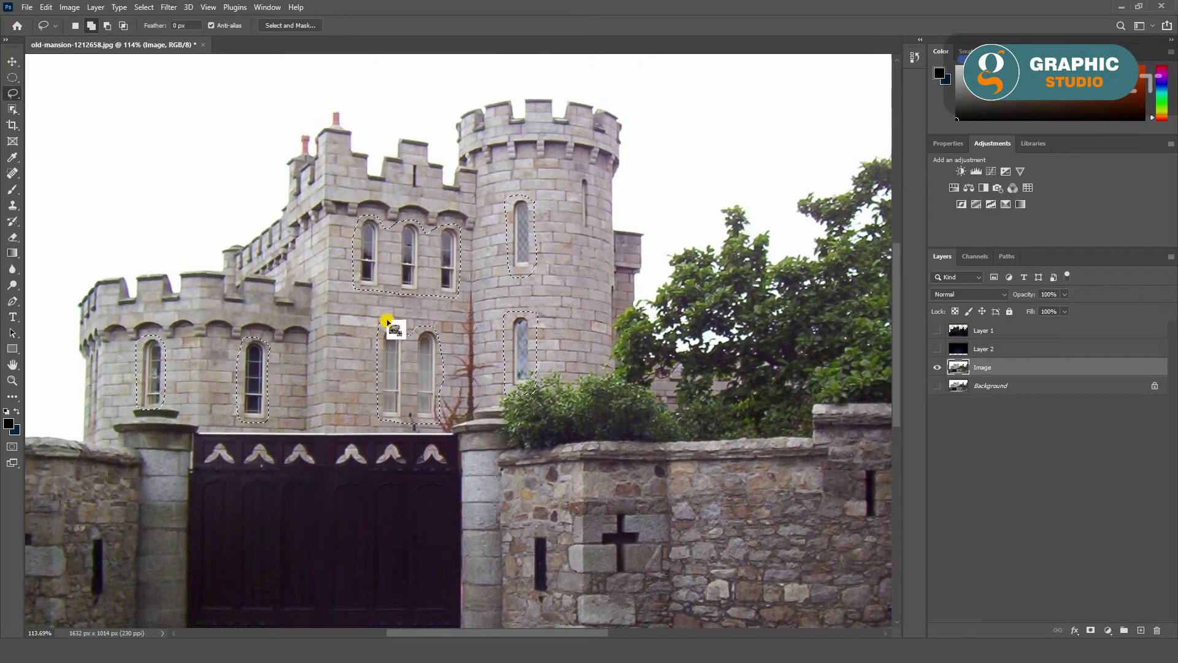
key("ctrl+j")
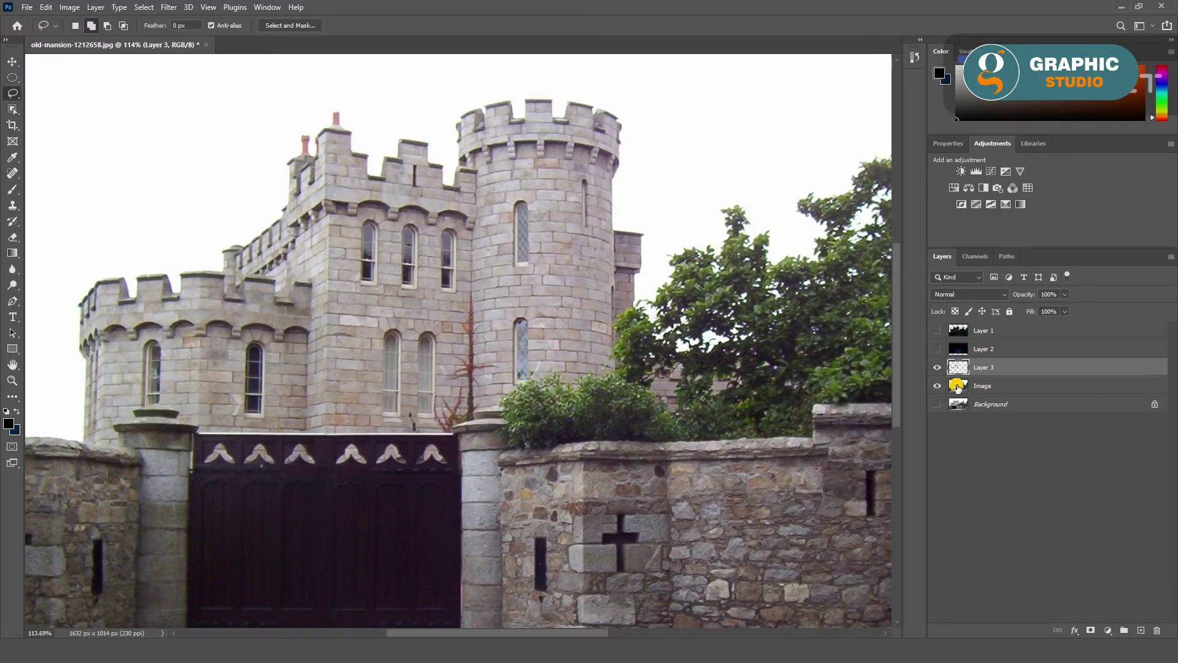
left_click(937, 385)
key("ctrl+shift+bracketright")
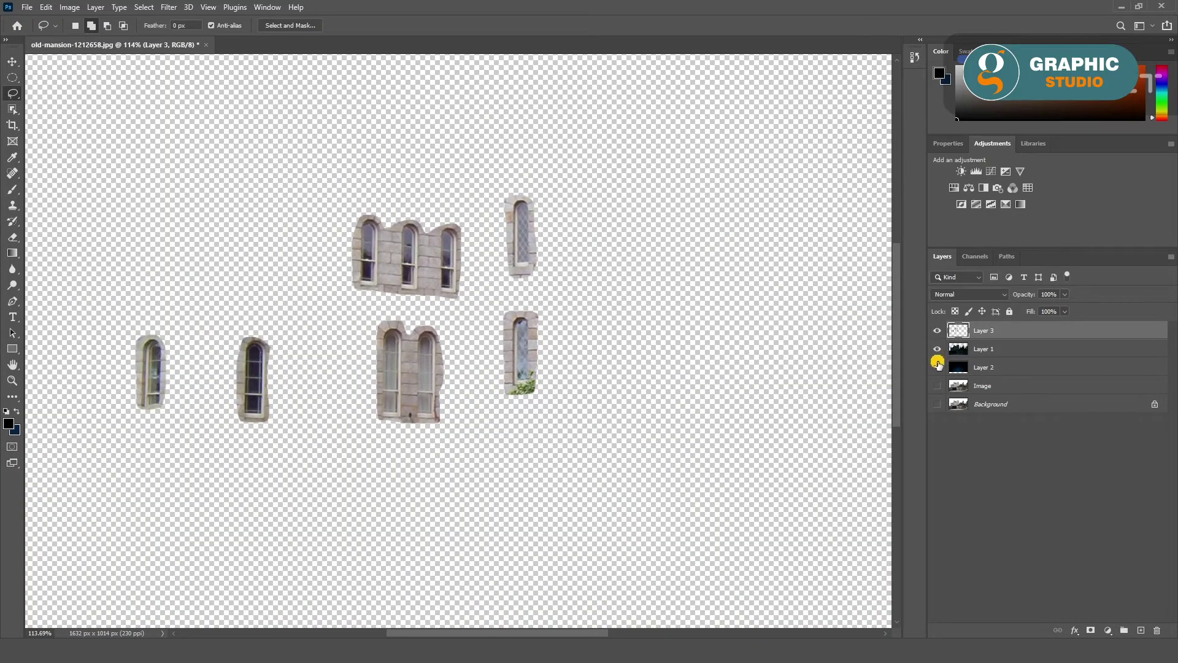
left_click(937, 366)
type("Light effct")
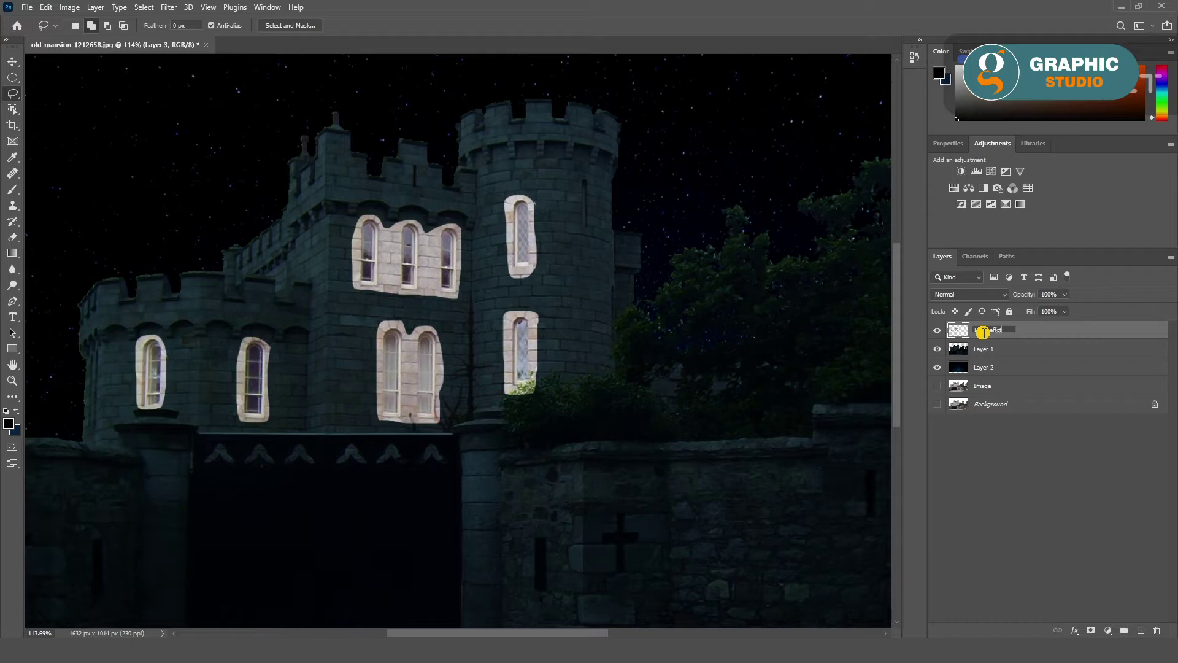
Step: Rename the windows layer 'Light effct' and color-balance it warm yellow-red (Shadows Yellow -100, Highlights Yellow -36)
key("Return")
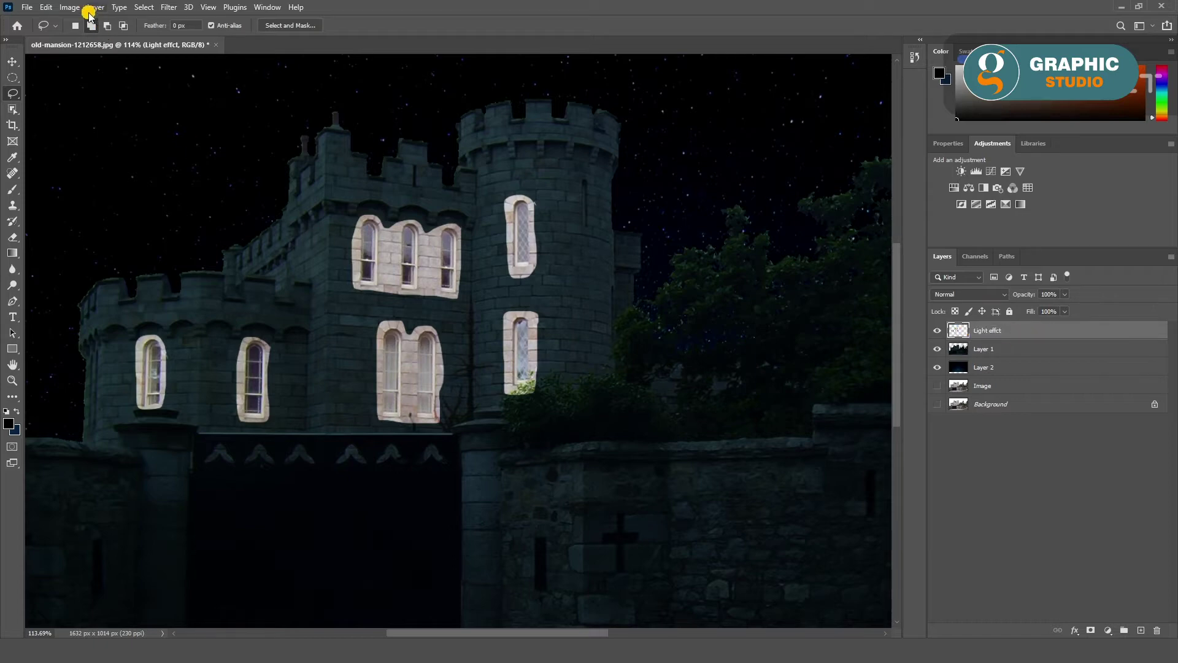
left_click(71, 7)
mouse_move(227, 104)
left_click(221, 114)
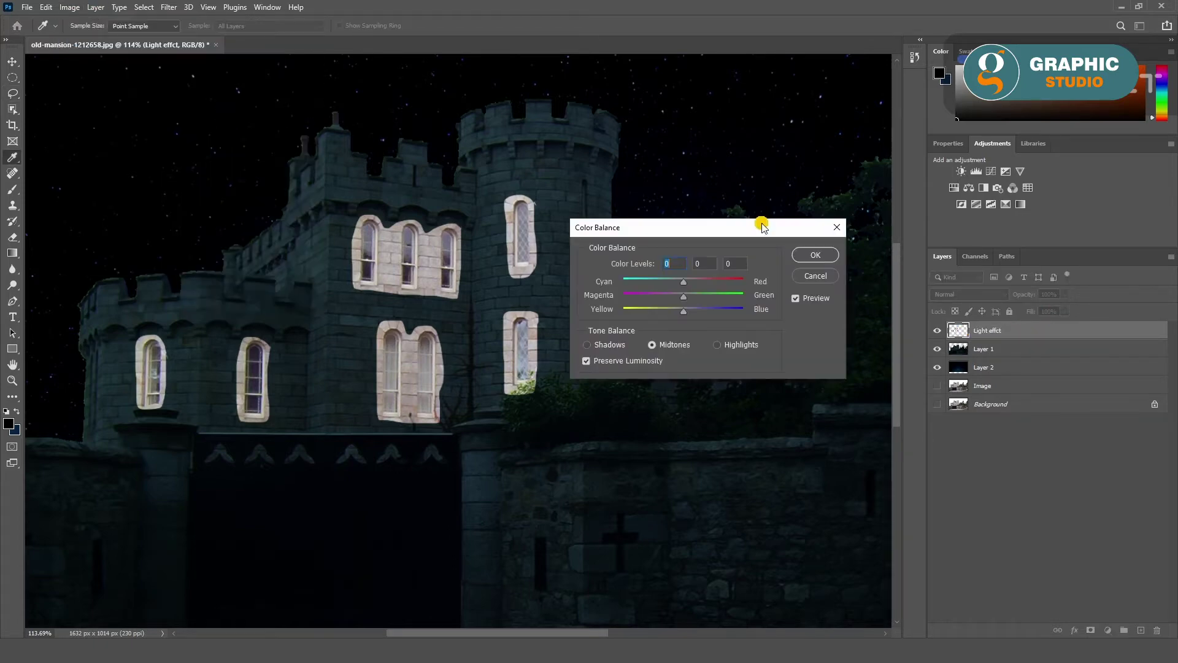
left_click_drag(683, 310, 623, 310)
mouse_move(683, 281)
left_mouse_down()
mouse_move(703, 282)
mouse_move(622, 312)
left_mouse_up()
left_click(587, 345)
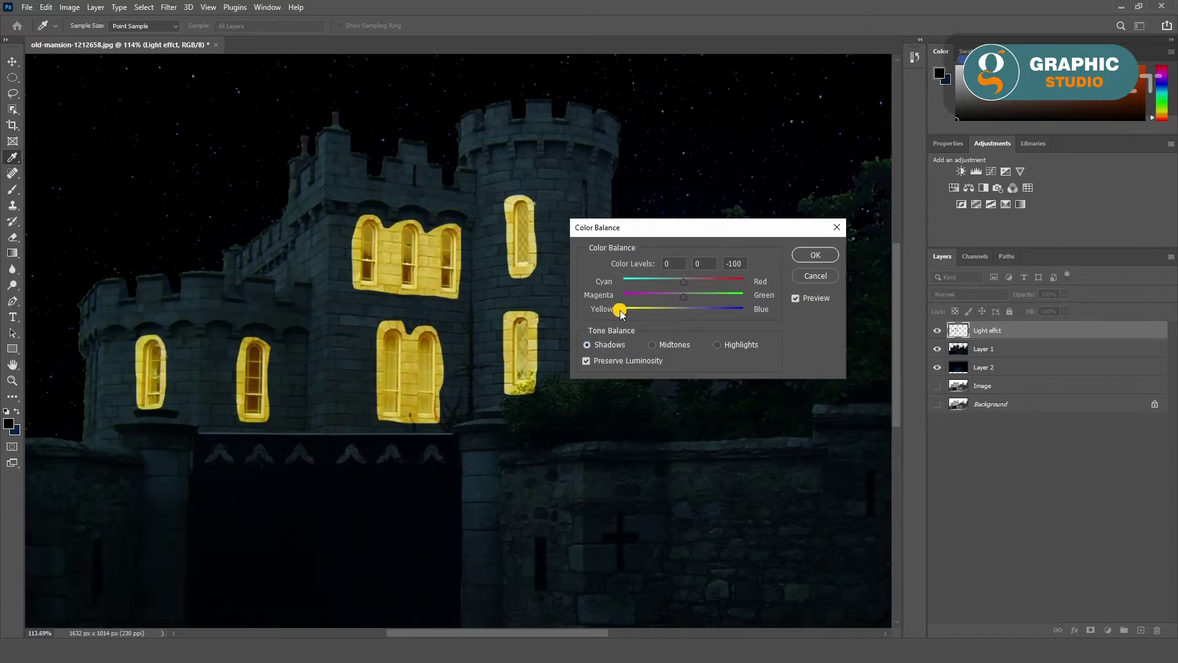
left_click_drag(683, 281, 709, 282)
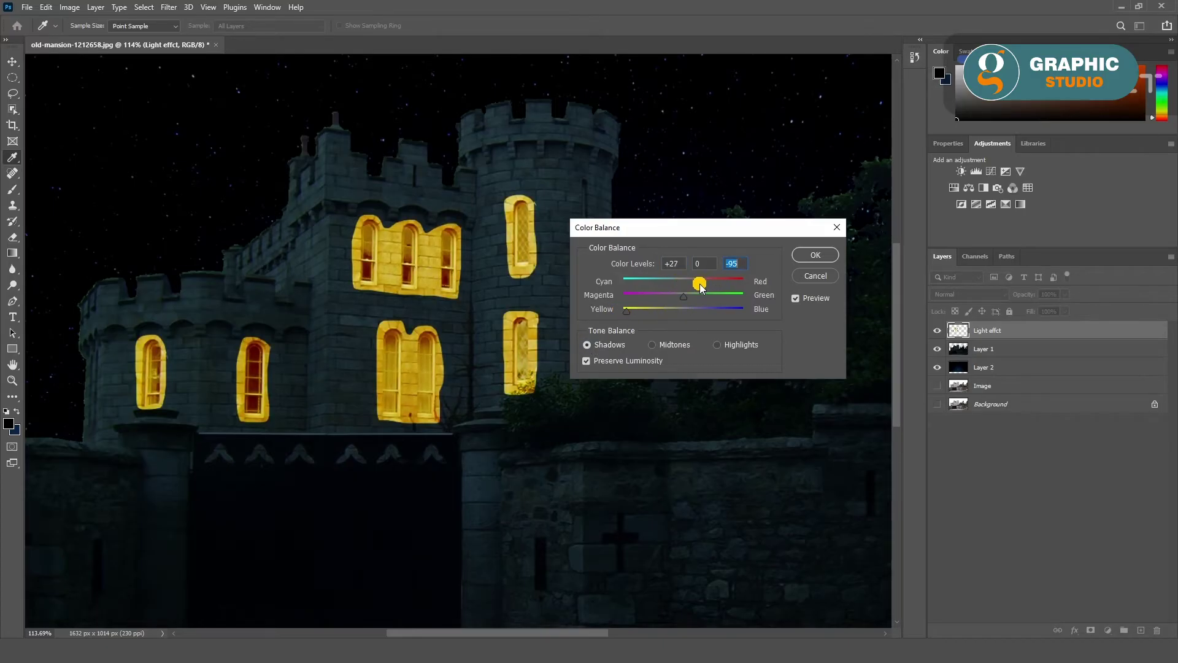
left_click(816, 255)
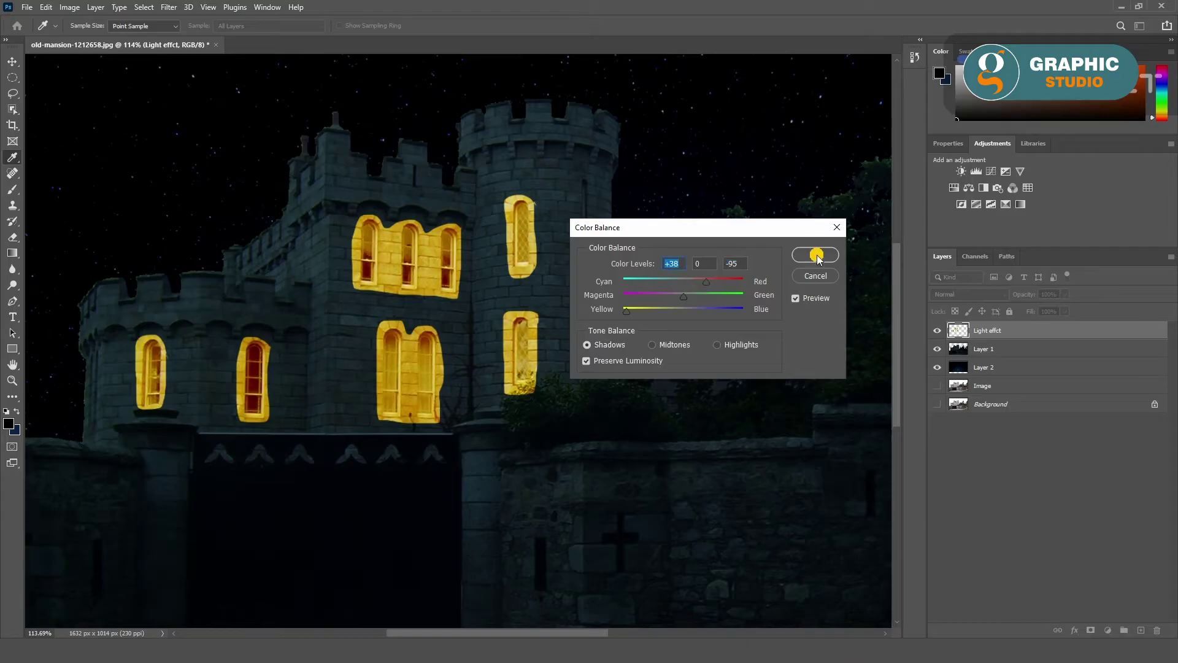
left_click(737, 345)
left_click_drag(683, 310, 663, 311)
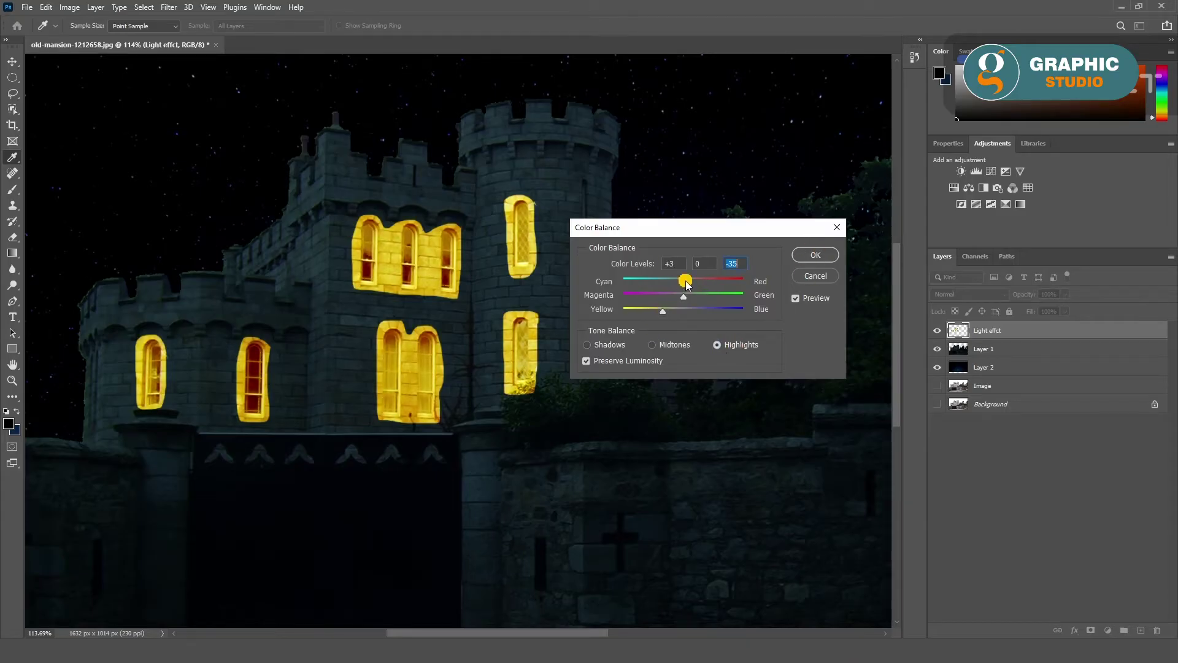
left_click(815, 254)
key("l")
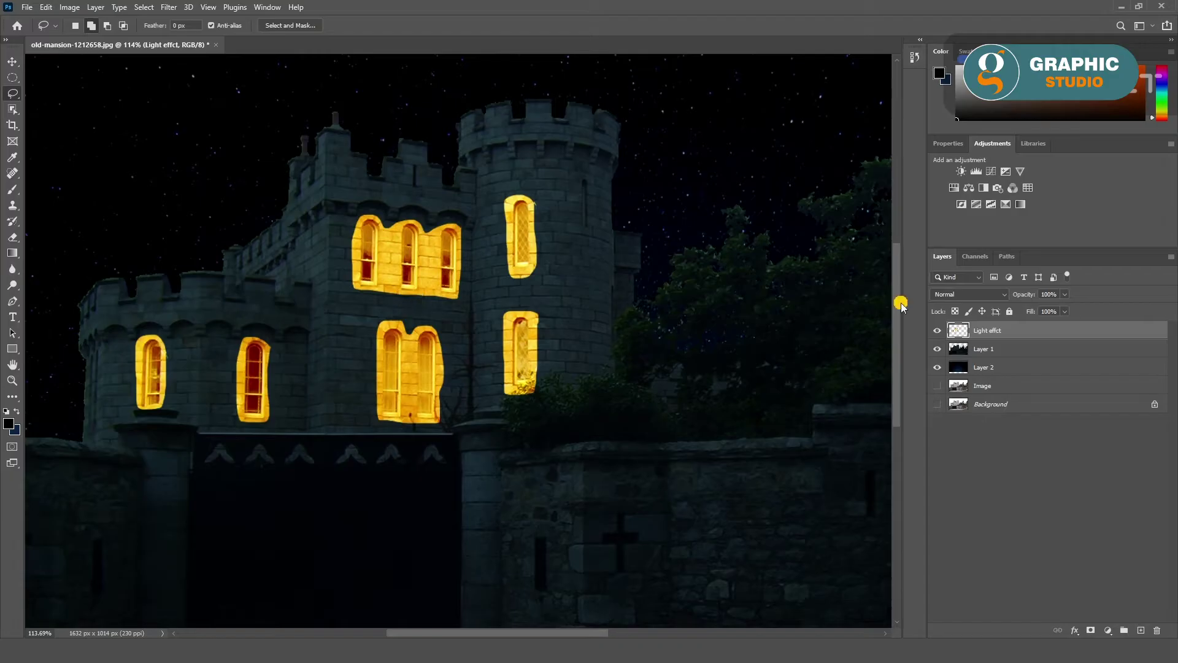
Step: Add a layer mask to Light effct and invert it to black, hiding all windows
left_click(1089, 631)
key("ctrl+i")
scroll(636, 240, "up", 5)
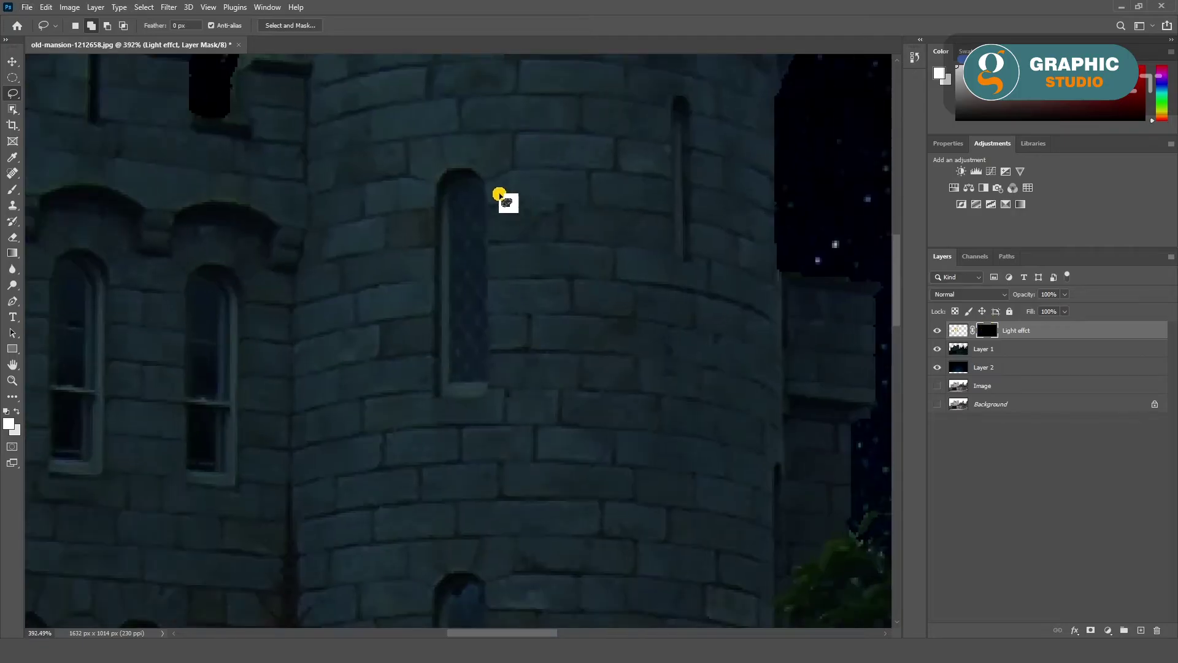
scroll(500, 197, "up", 3)
Step: Paint white with a 15 px brush straight down the arched tower window to reveal its glow
key("b")
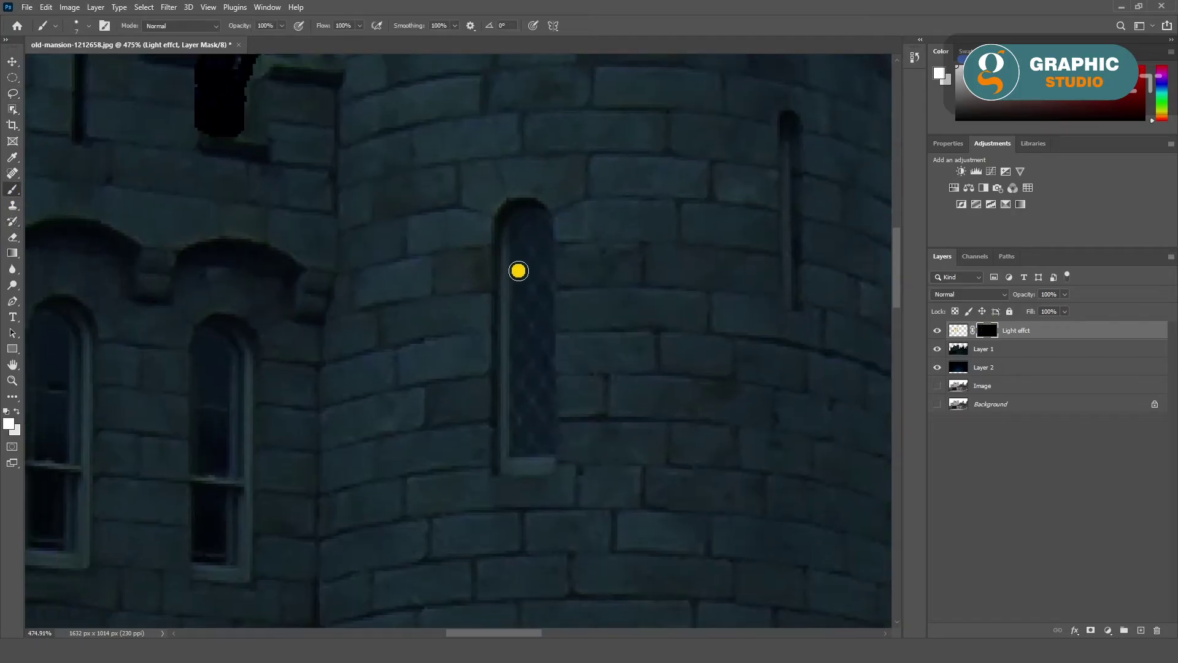
key("bracketright")
key("bracketright")
key("bracketright")
left_click(87, 26)
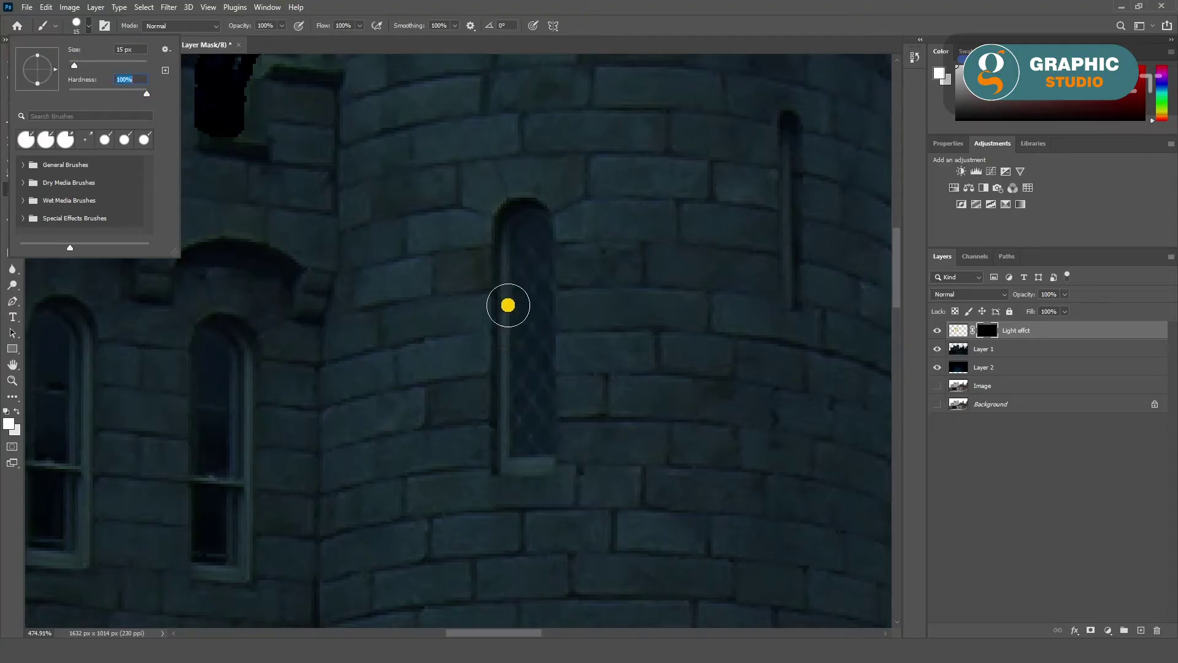
left_click(525, 232)
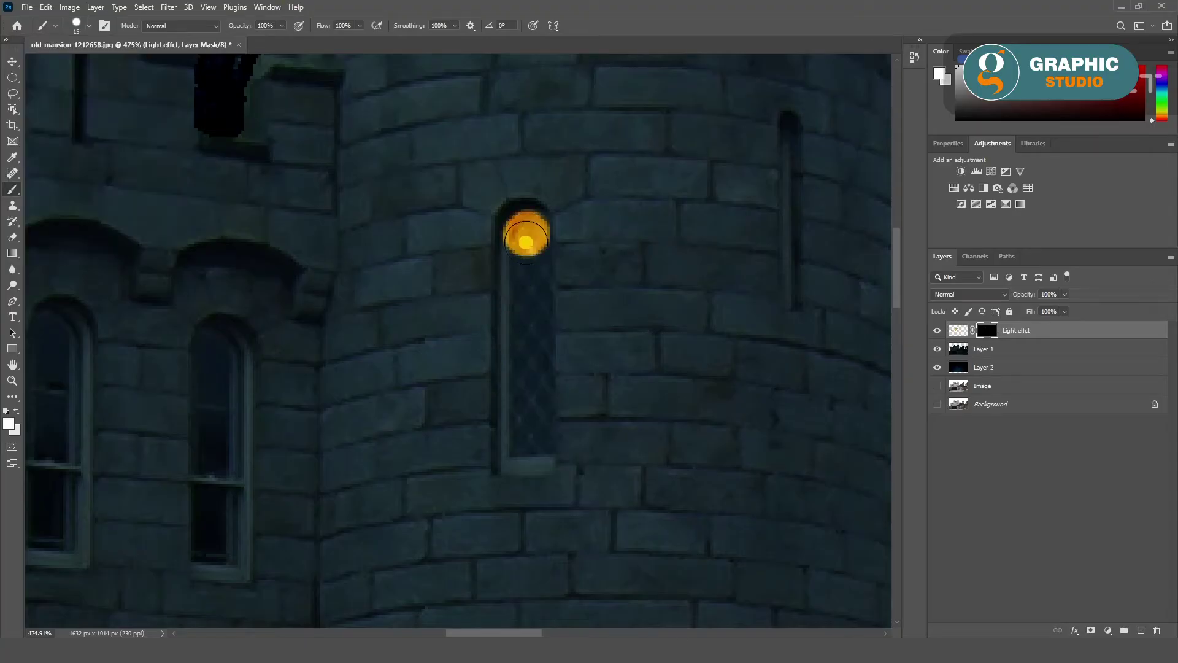
left_click(532, 422, "shift")
Step: Feather the window's left edge with a smaller soft brush at about 9% flow
key("bracketleft")
key("bracketleft")
key("bracketleft")
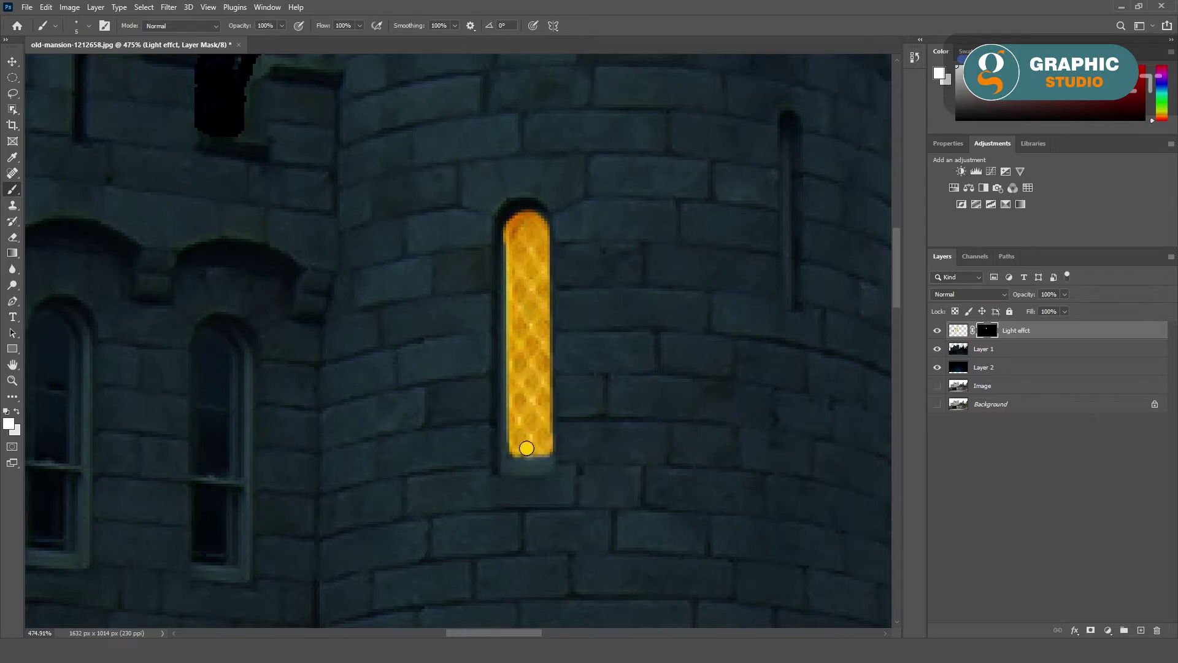
left_click(89, 27)
left_click(105, 141)
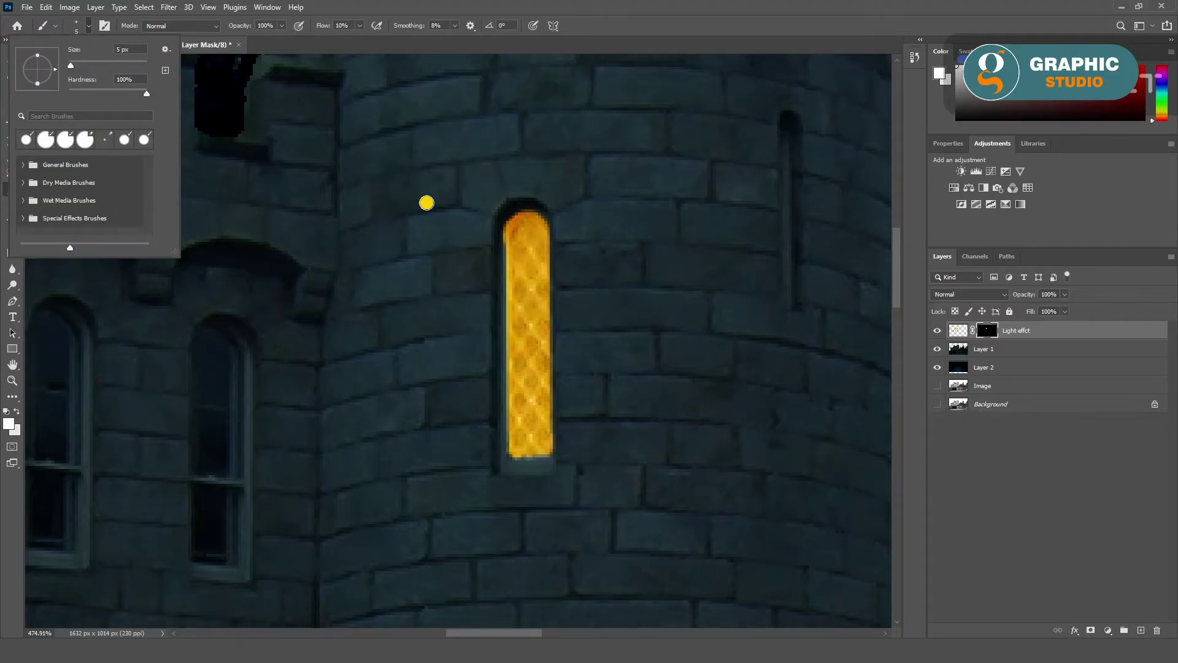
type("0")
left_click(347, 27)
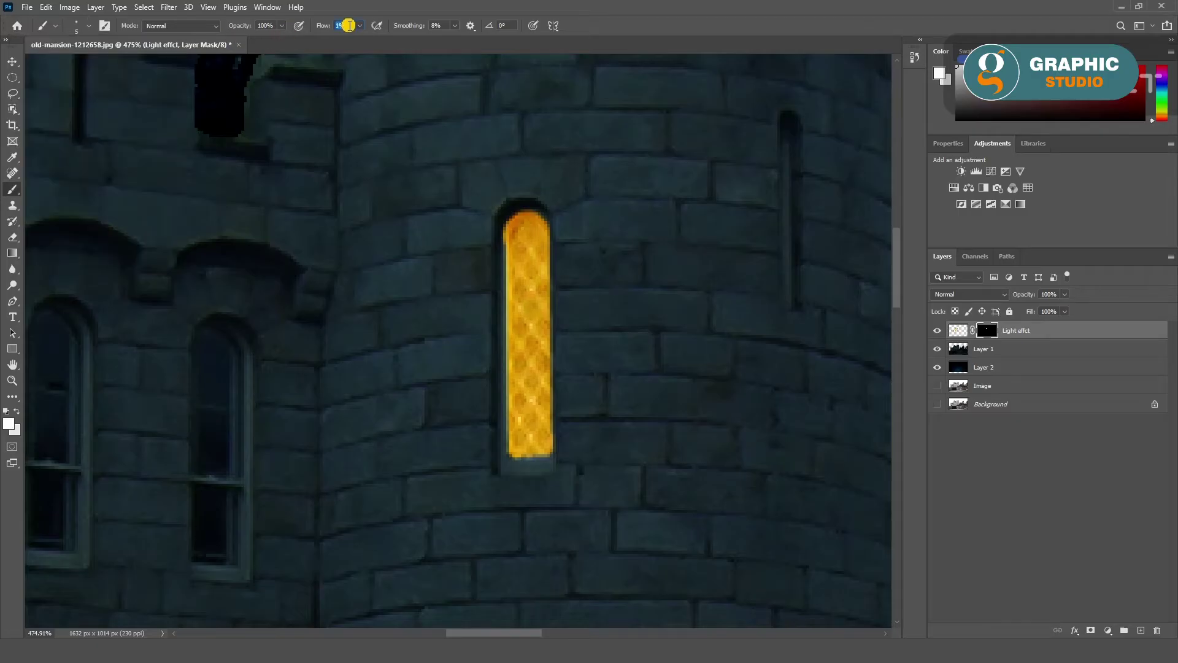
type("8")
left_click(346, 26)
left_click_drag(504, 231, 499, 303)
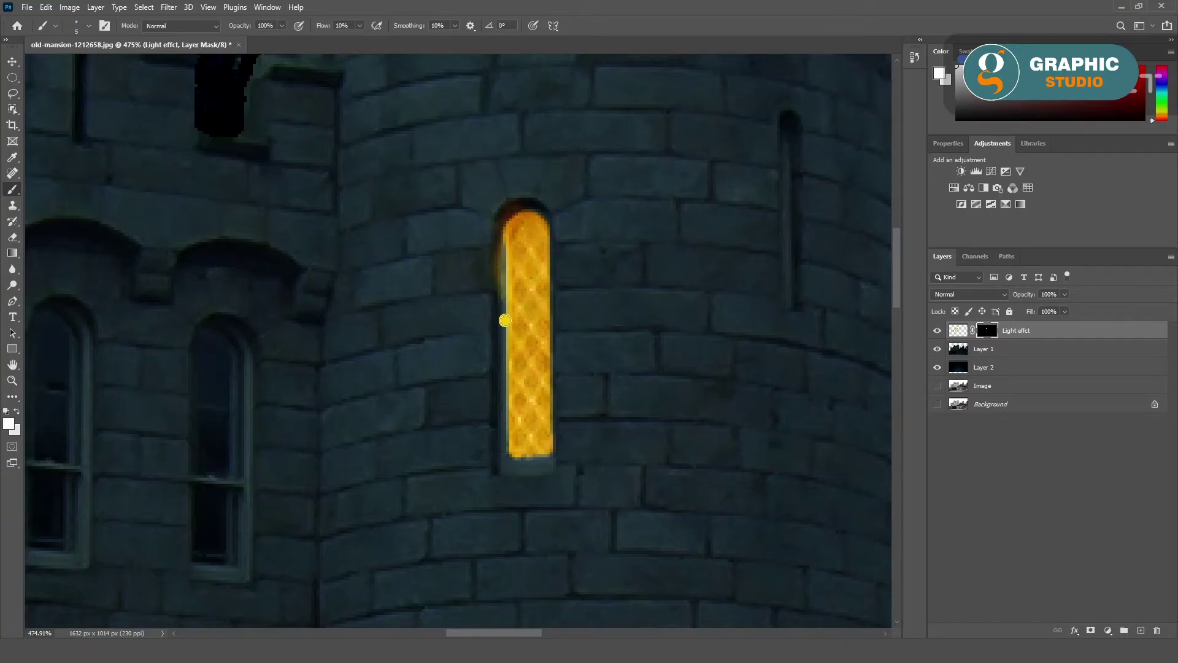
mouse_move(500, 453)
left_mouse_down()
mouse_move(492, 315)
mouse_move(498, 374)
left_mouse_up()
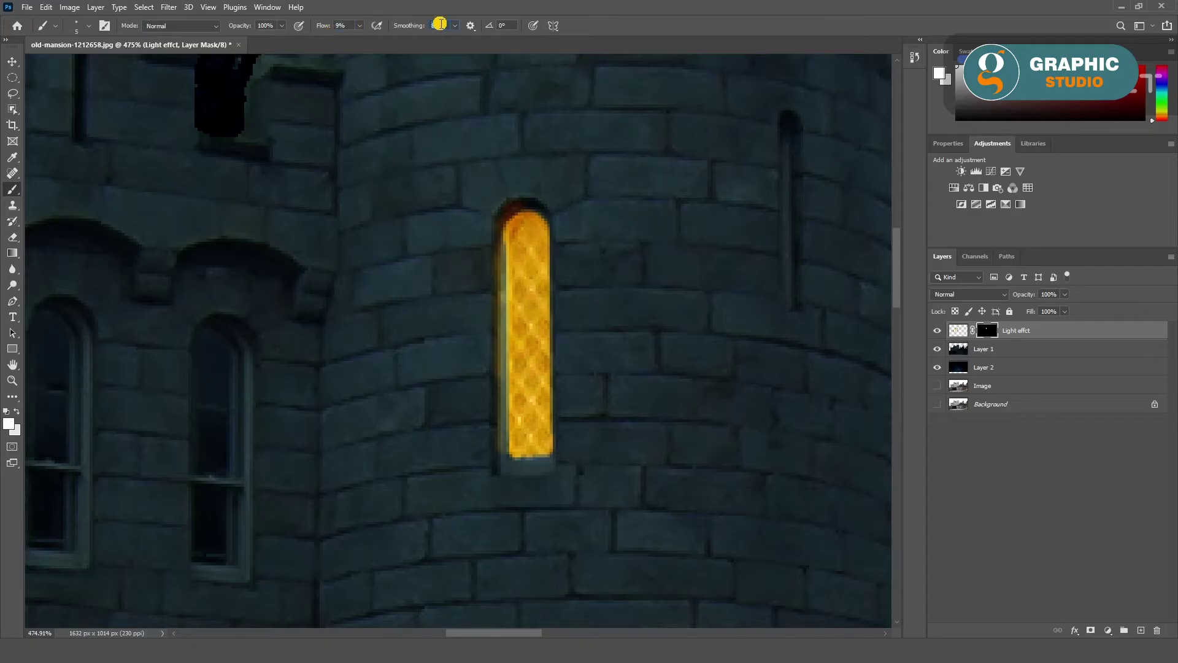
left_click_drag(498, 435, 504, 451)
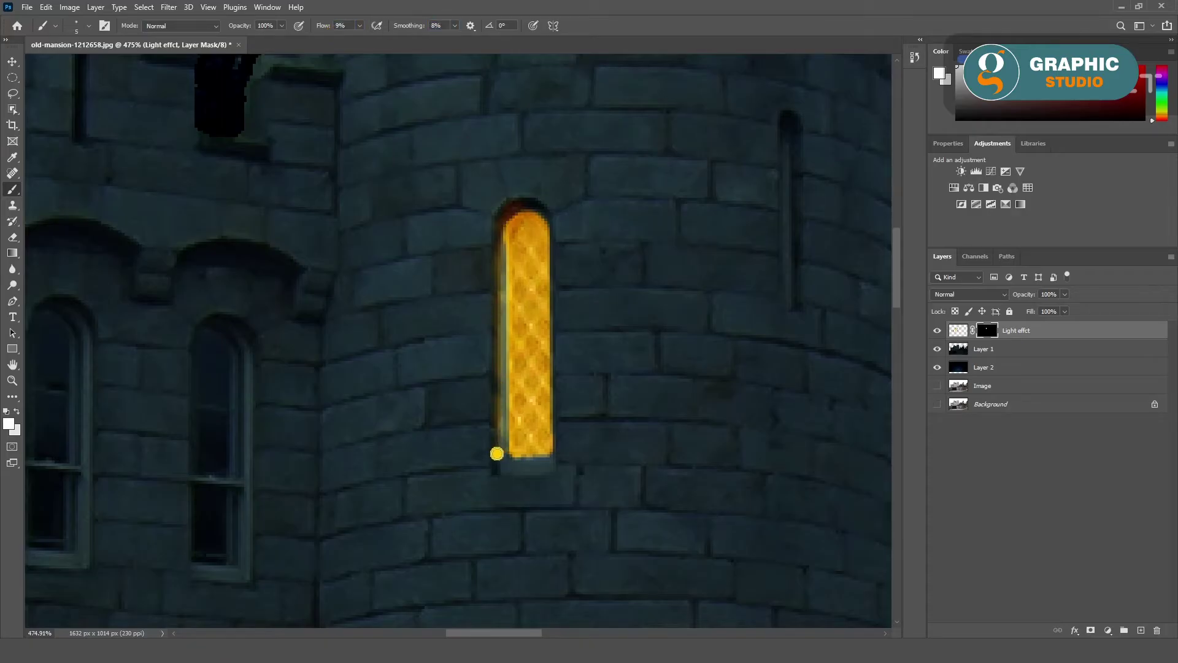
mouse_move(522, 204)
left_mouse_down()
mouse_move(495, 303)
mouse_move(503, 458)
left_mouse_up()
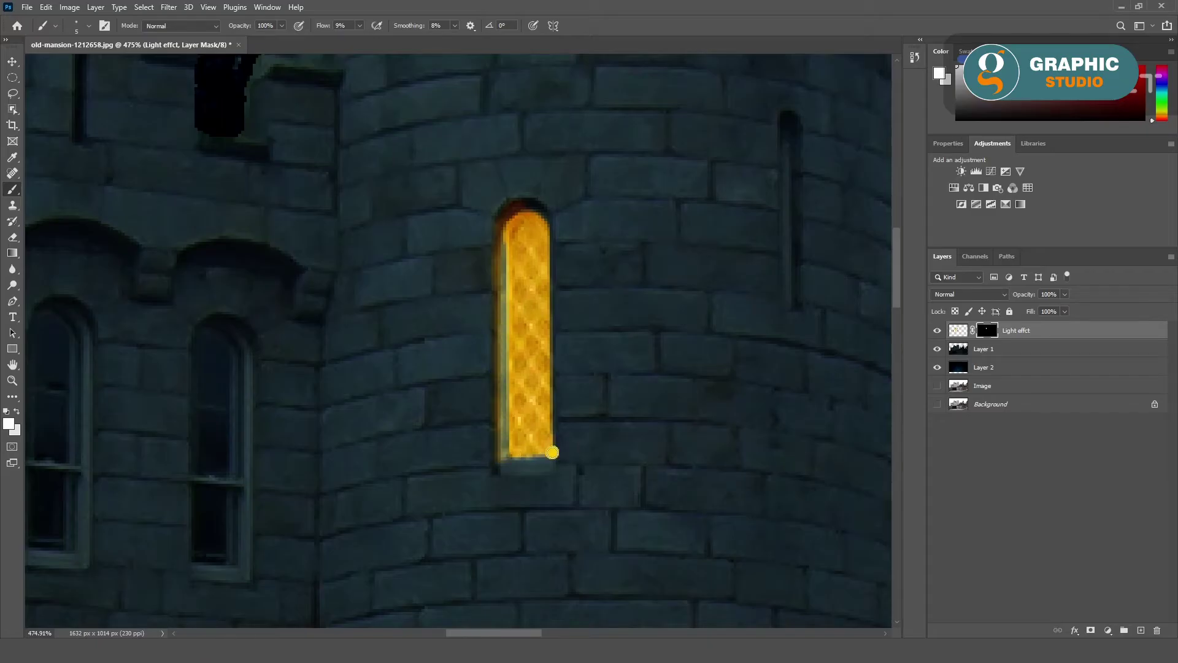
left_click_drag(512, 405, 503, 433)
Step: Paint white down the lower narrow tower window with a hard brush to reveal its glow
scroll(405, 327, "down", 5)
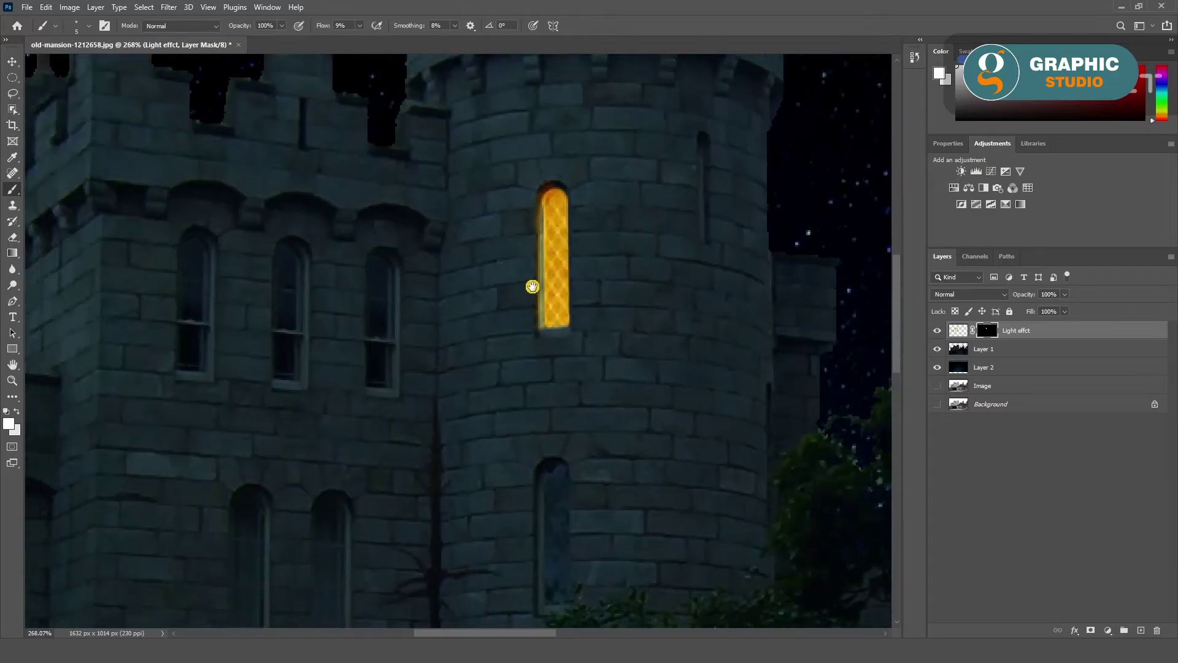
scroll(647, 320, "up", 5)
left_click(90, 25)
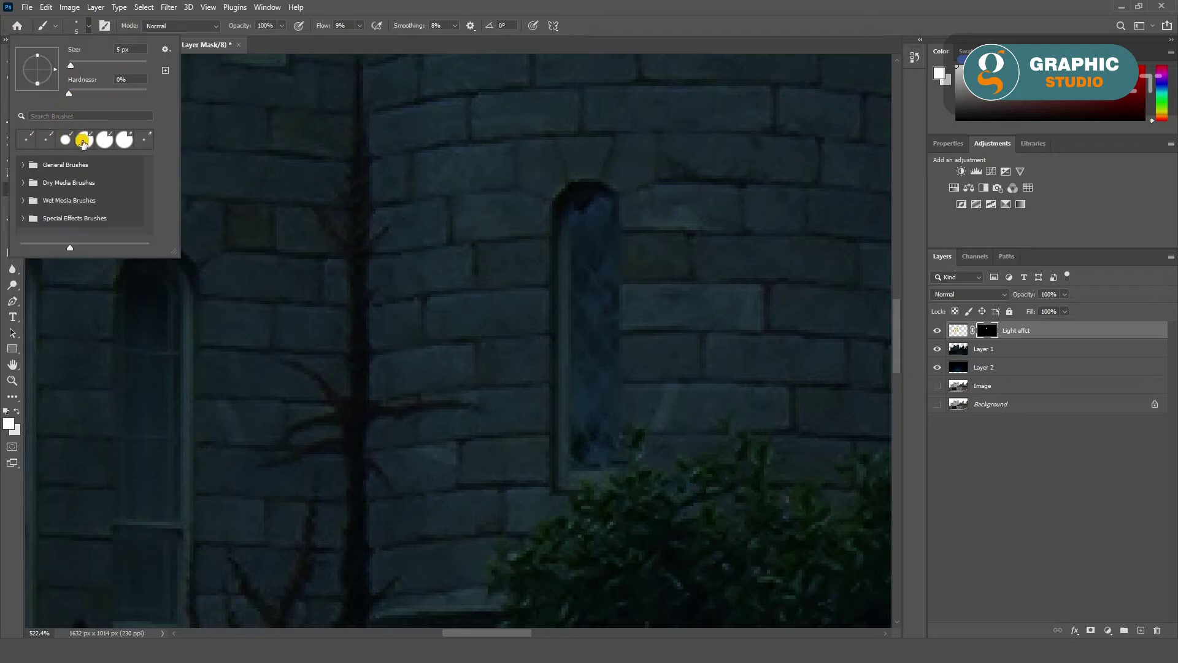
left_click(26, 139)
left_click(581, 229)
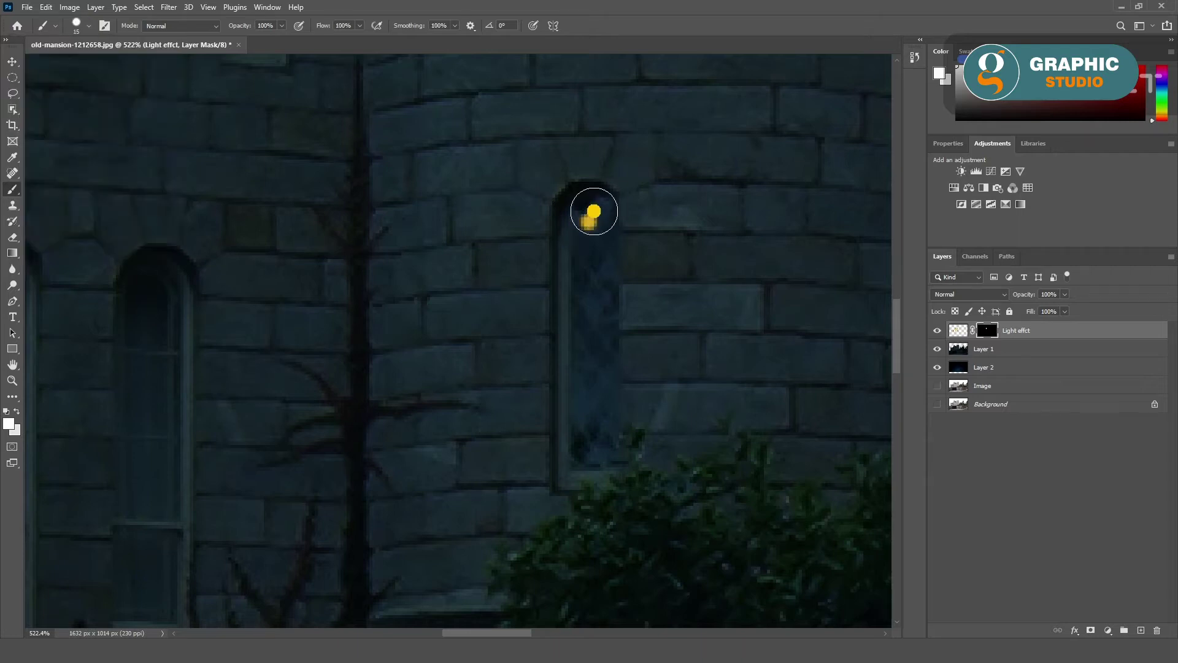
left_click(593, 215)
left_click(597, 450, "shift")
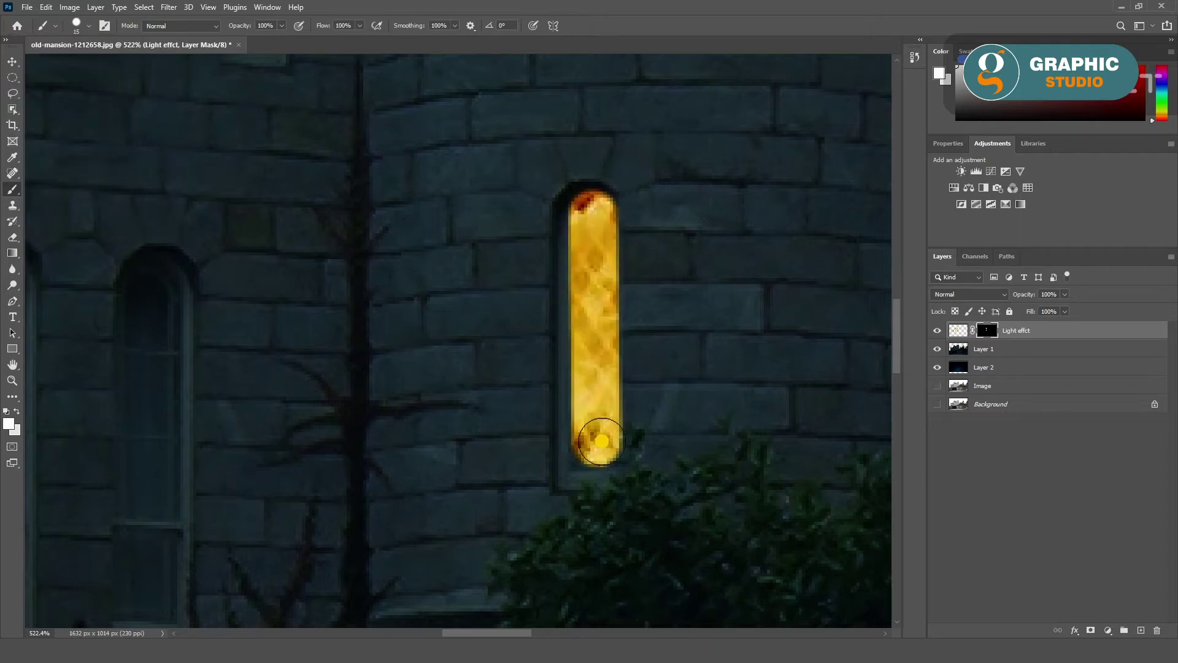
key("bracketleft")
key("bracketleft")
key("bracketleft")
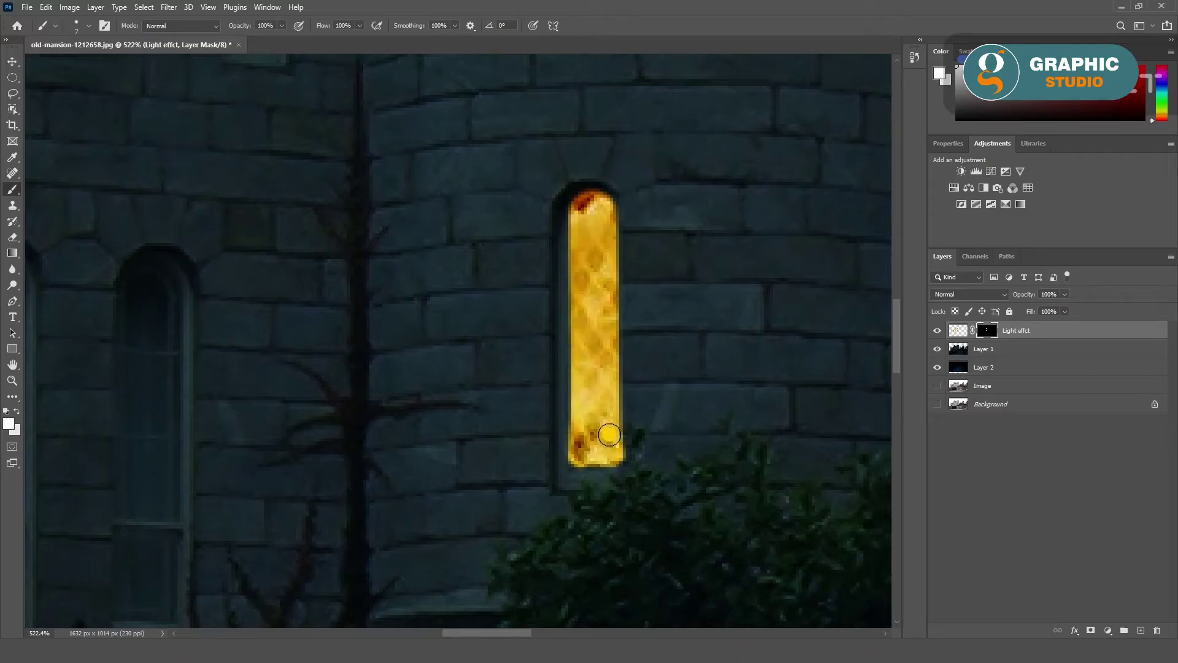
Step: Soften the window's left edge and arched top with faint low-flow glow
mouse_move(576, 215)
left_mouse_down()
mouse_move(581, 459)
mouse_move(599, 423)
left_mouse_up()
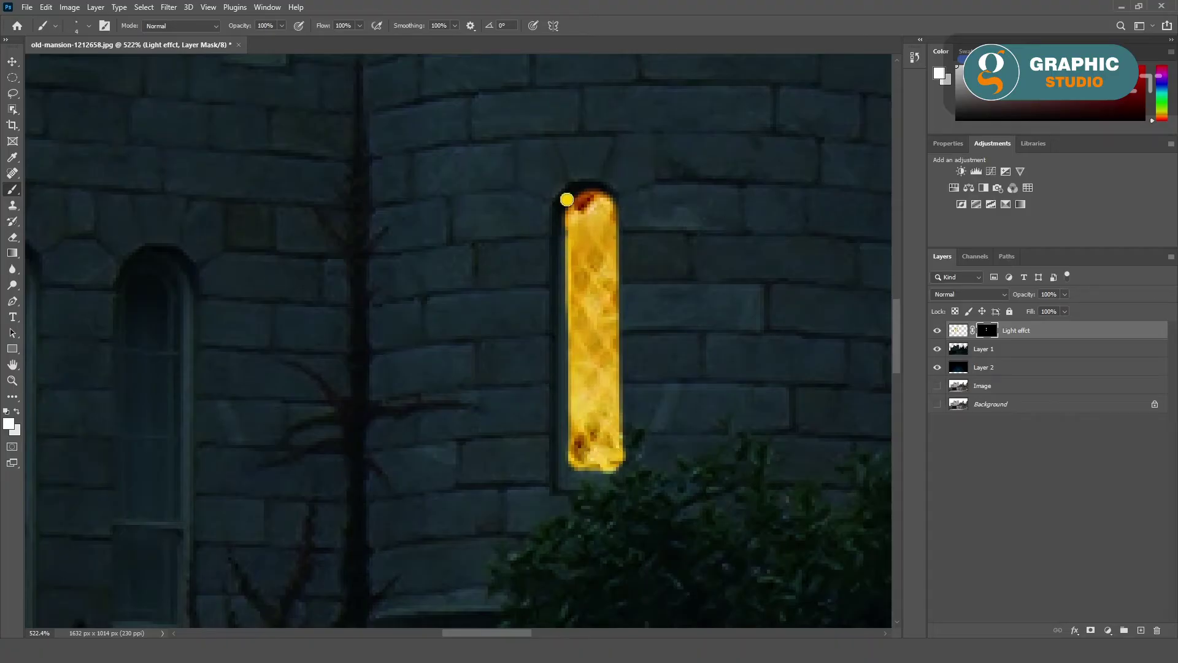
left_click(55, 26)
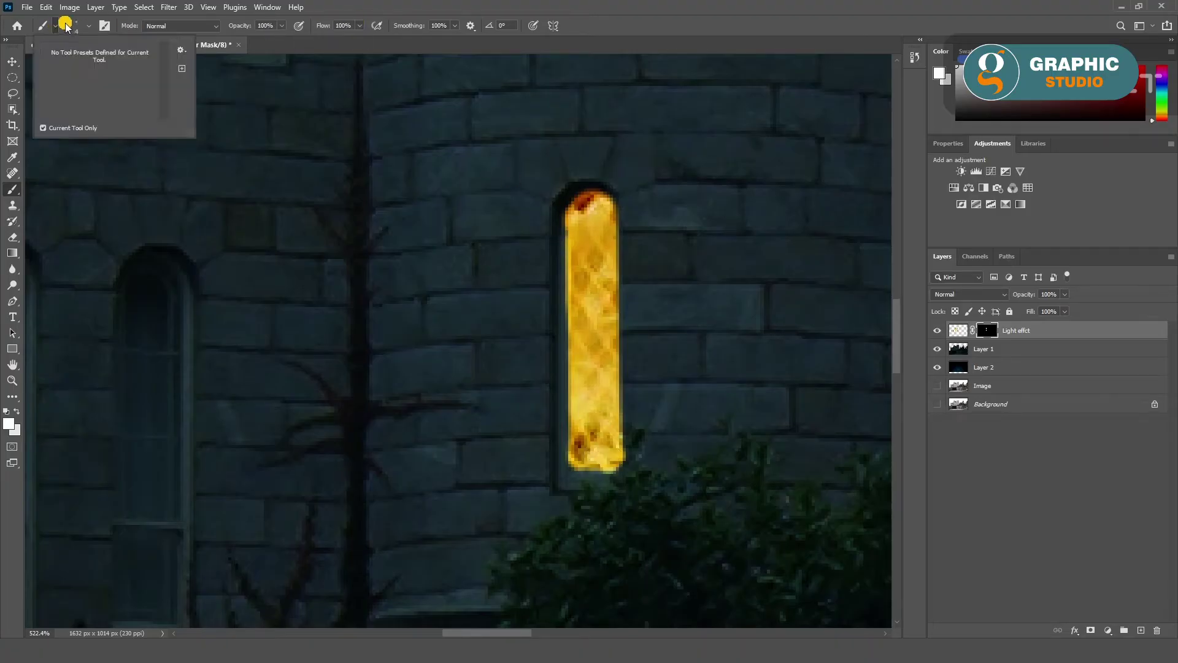
left_click(572, 203)
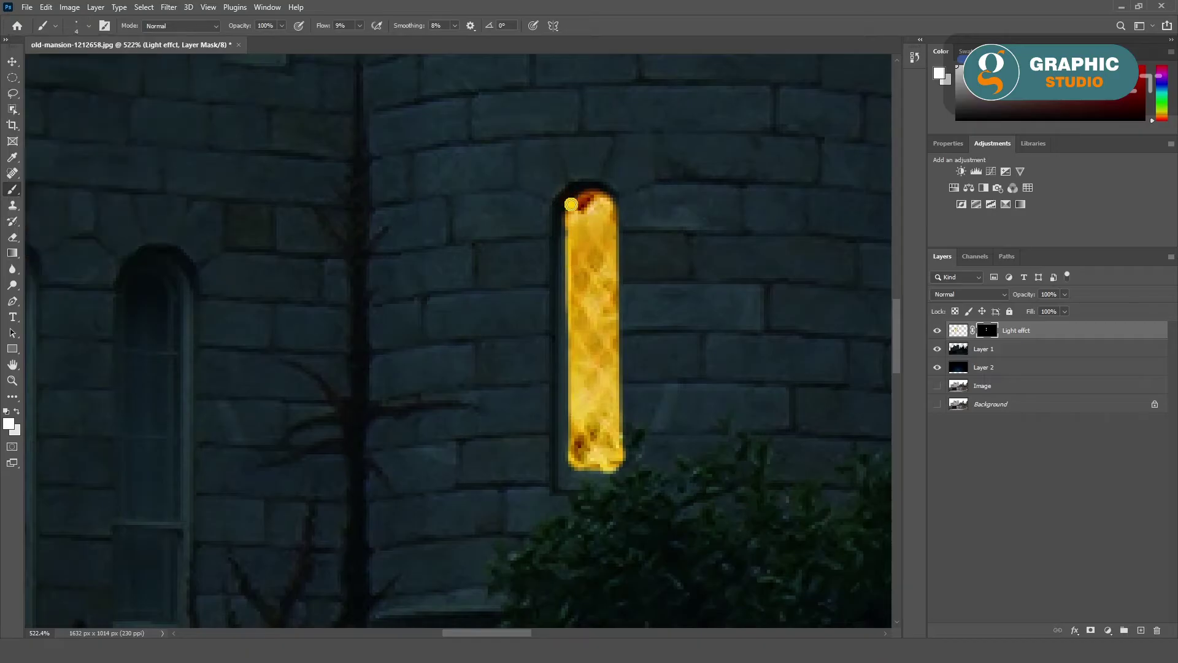
left_click_drag(565, 202, 555, 324)
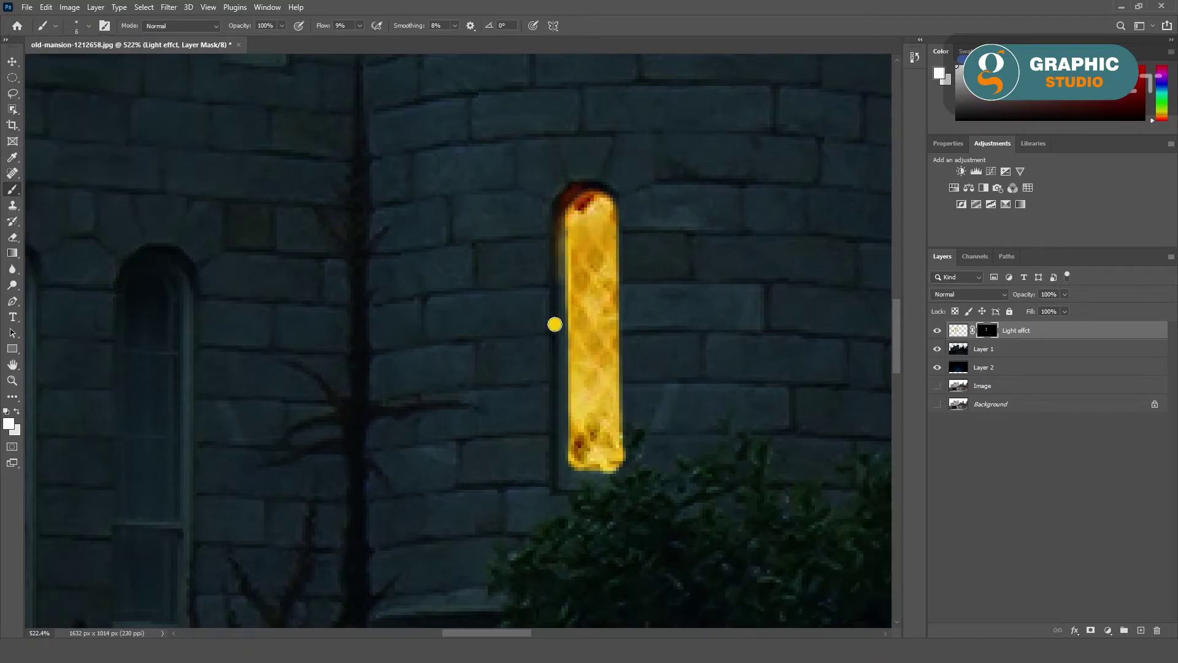
mouse_move(560, 462)
left_mouse_down()
mouse_move(558, 297)
mouse_move(556, 455)
mouse_move(622, 456)
mouse_move(556, 332)
left_mouse_up()
left_click_drag(557, 235, 577, 222)
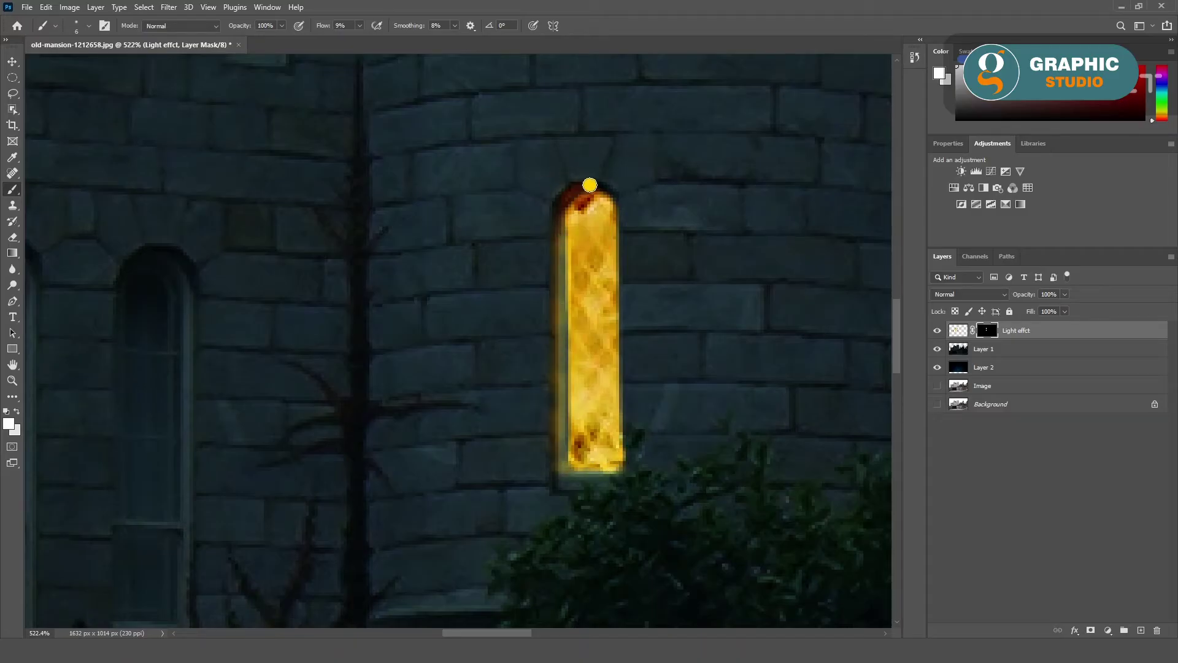
scroll(682, 371, "down", 2)
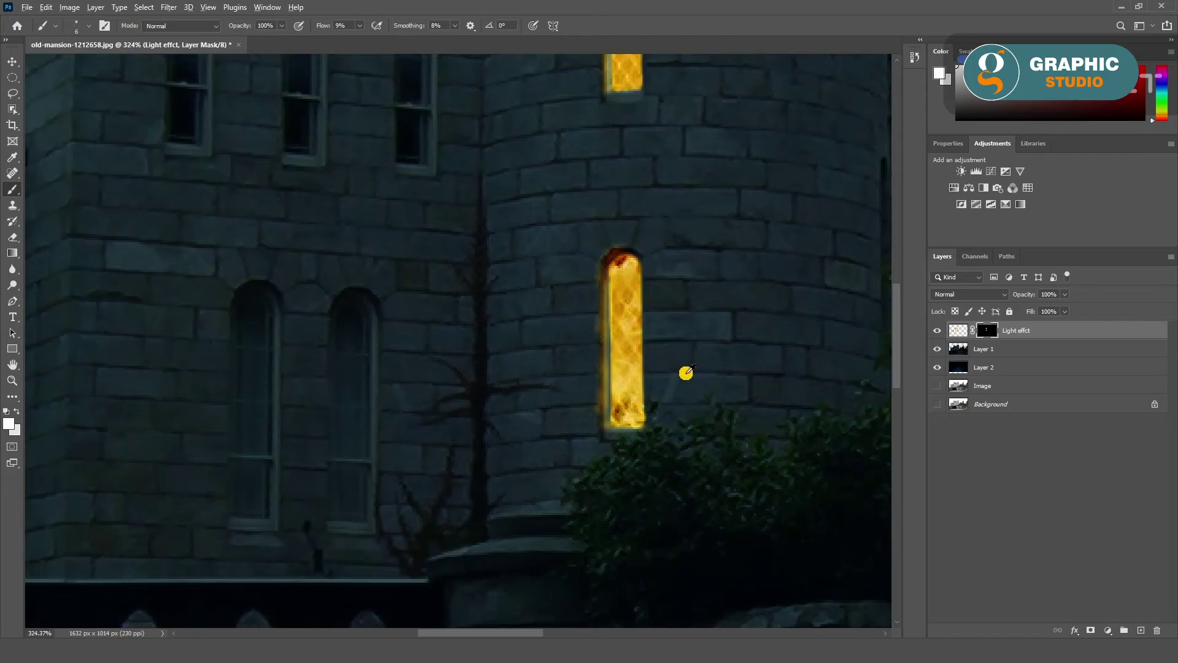
scroll(686, 372, "up", 2)
left_click_drag(575, 472, 574, 333)
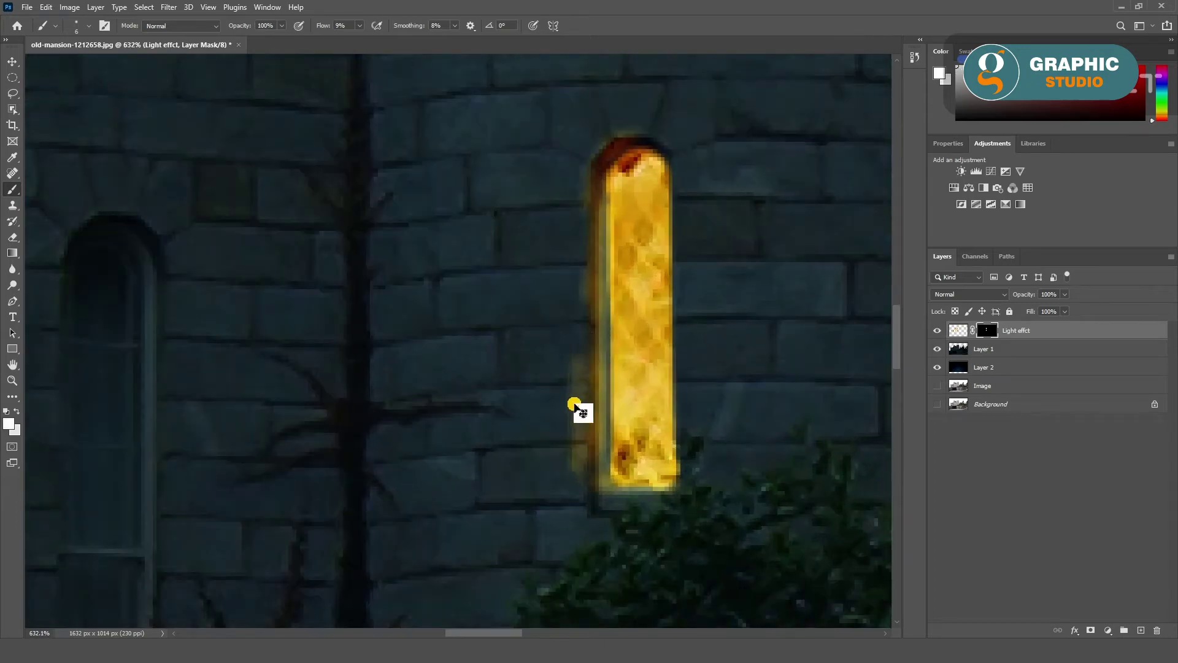
Step: Dab the lower-left corner, then paint black to remove stray glow below the window
left_click(89, 26)
left_click(47, 142)
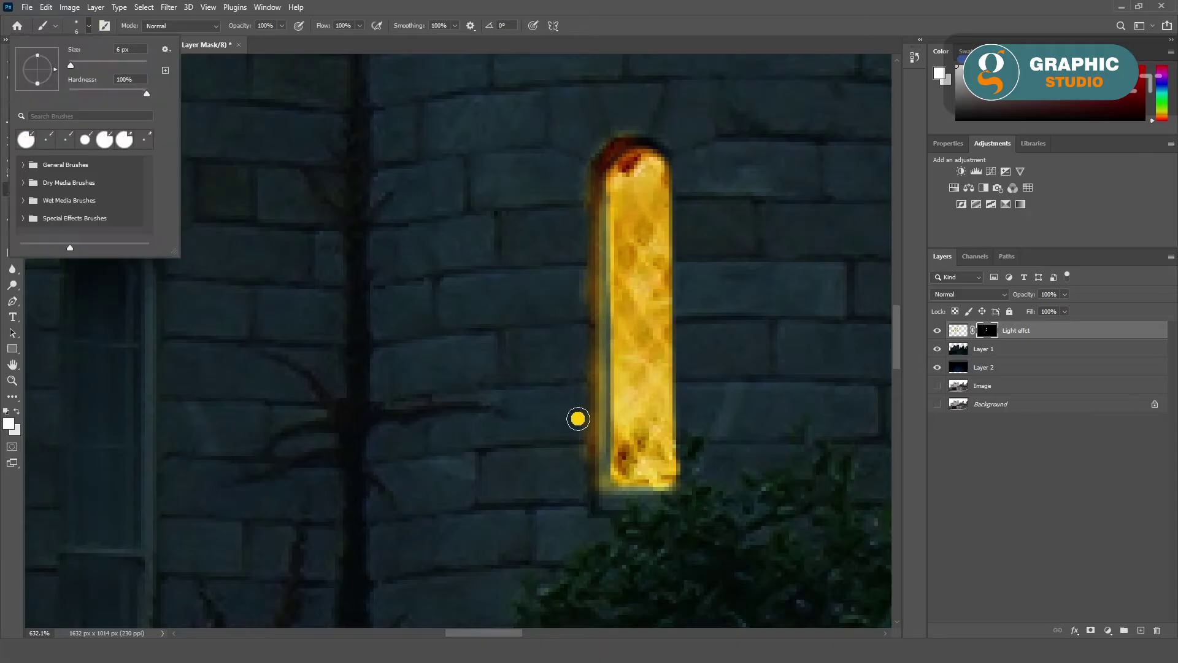
key("Escape")
left_click(585, 476)
key("x")
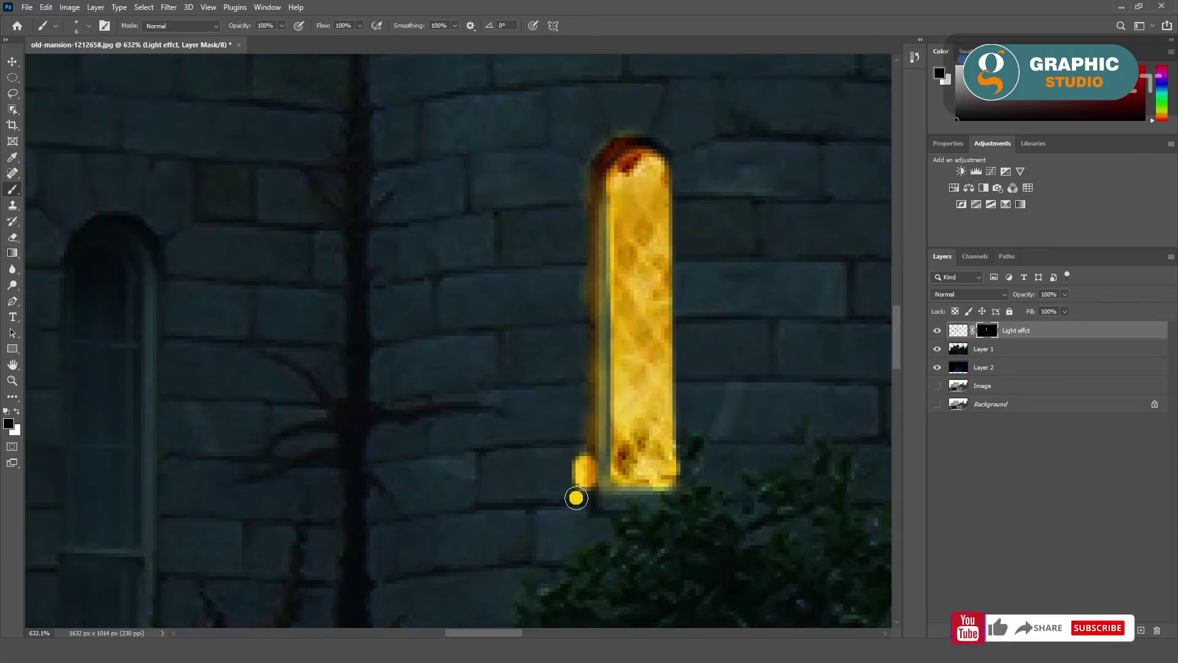
left_click_drag(576, 495, 582, 430)
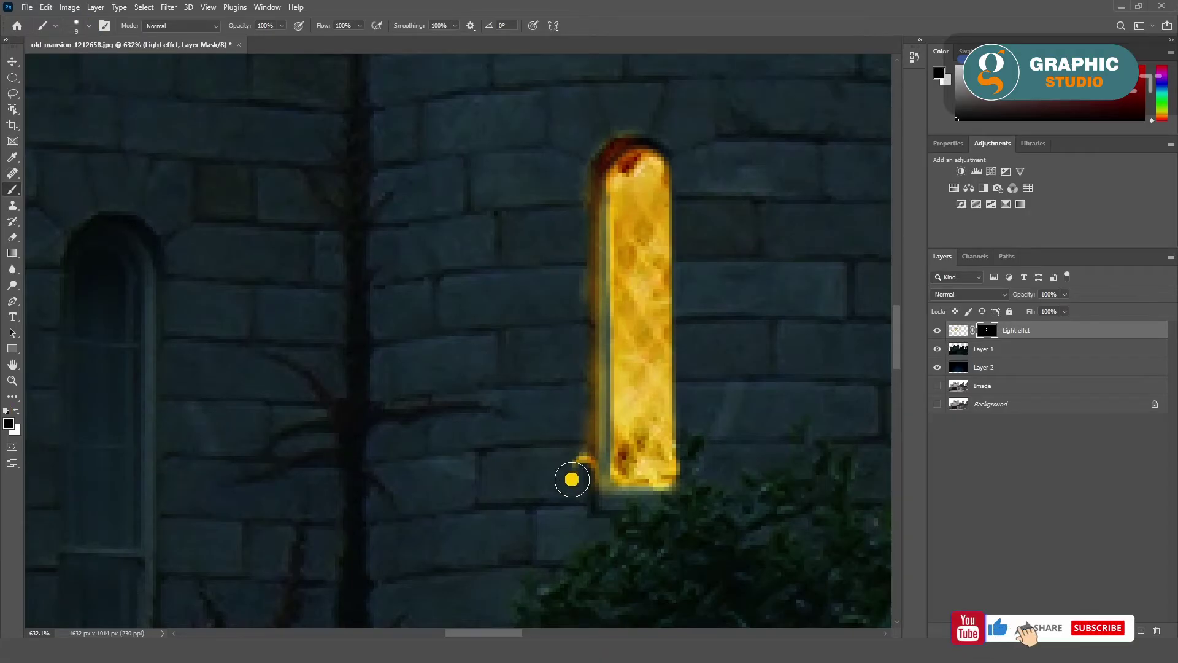
left_click_drag(571, 479, 576, 471)
Step: Return to the soft low-flow white brush and soften the window's lower left edge
key("bracketright")
key("bracketright")
key("bracketright")
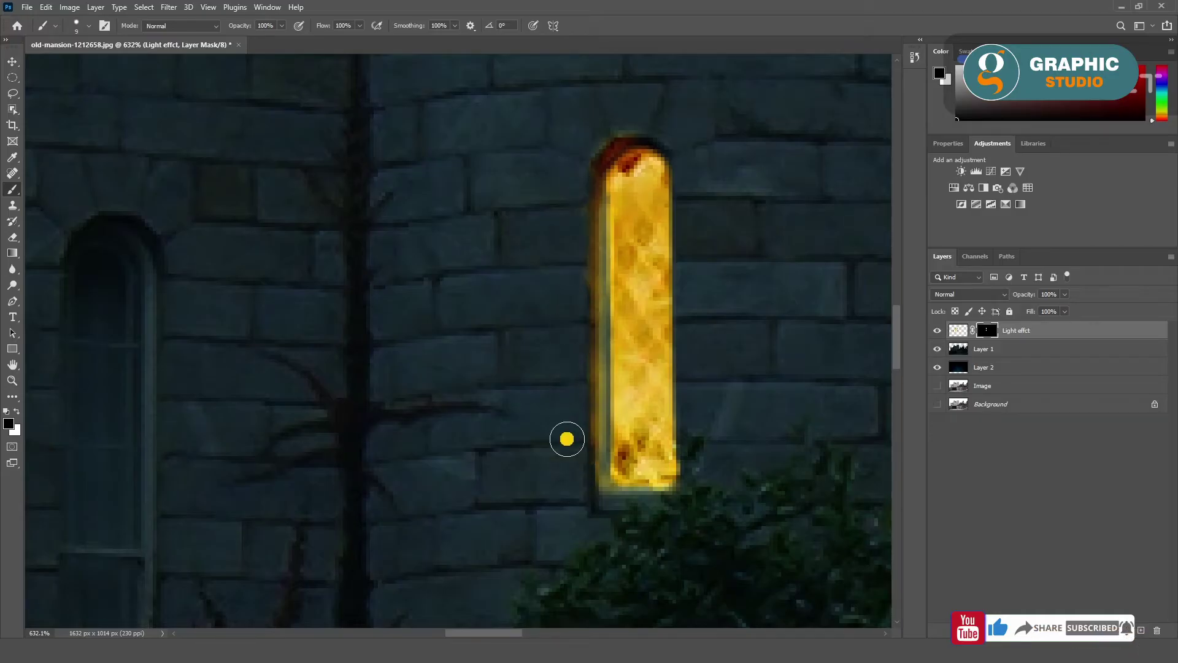
key("bracketleft")
key("bracketleft")
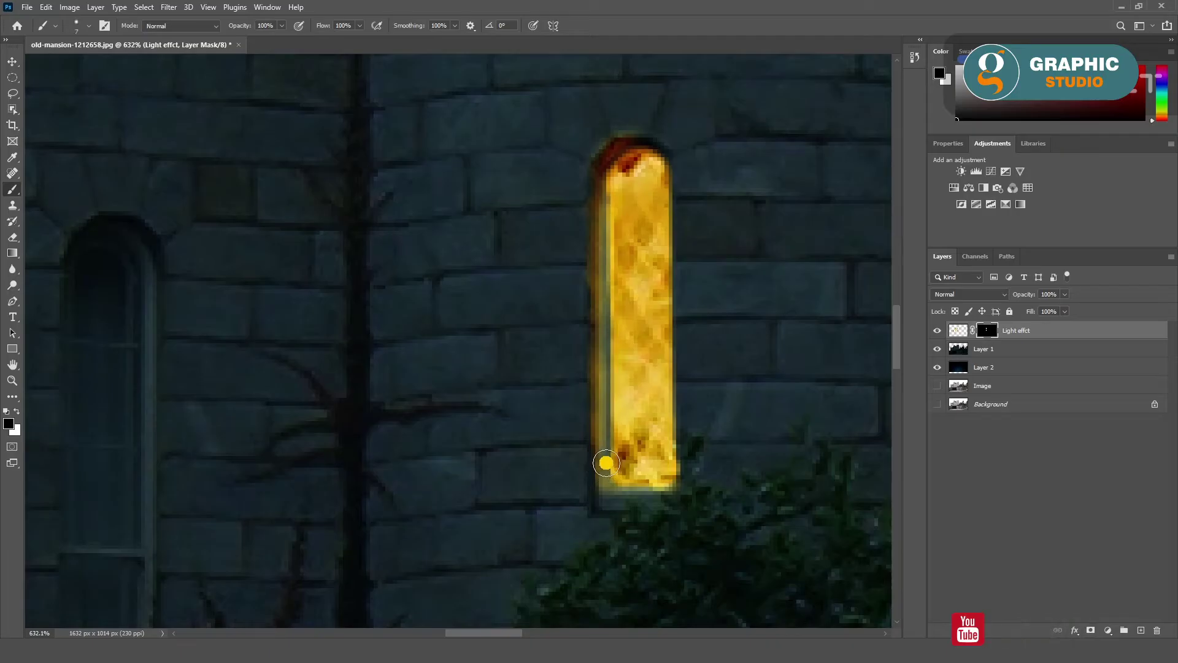
left_click(89, 27)
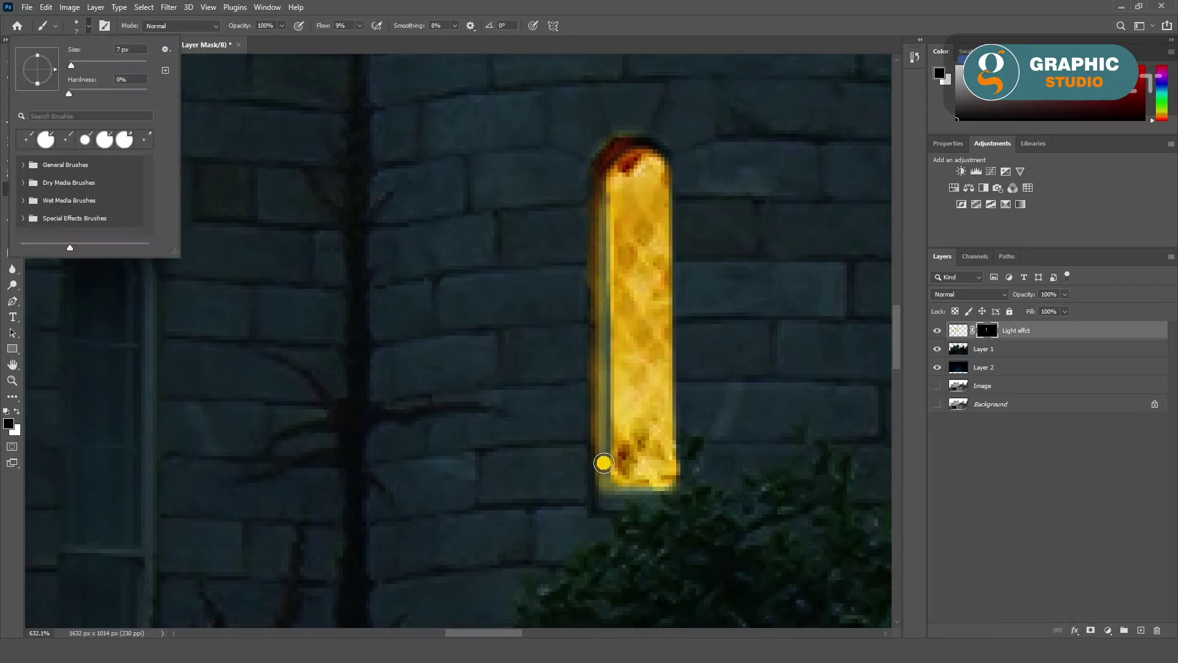
left_click(599, 465)
key("x")
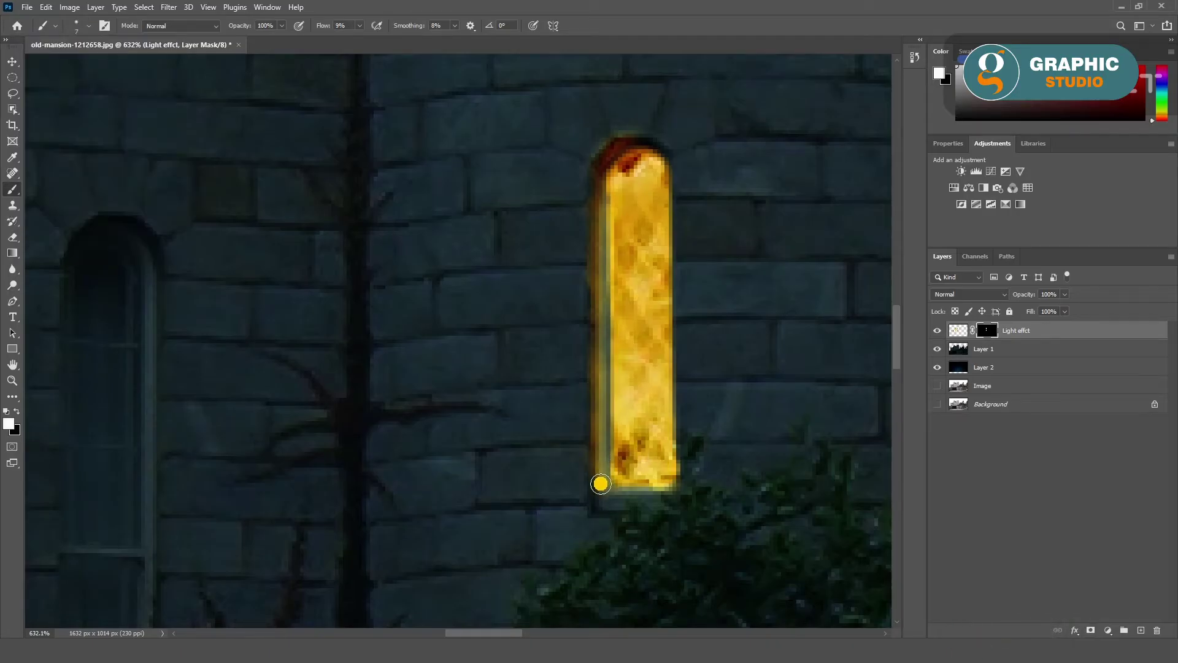
mouse_move(600, 481)
left_mouse_down()
mouse_move(600, 287)
mouse_move(610, 479)
left_mouse_up()
scroll(756, 208, "down", 3)
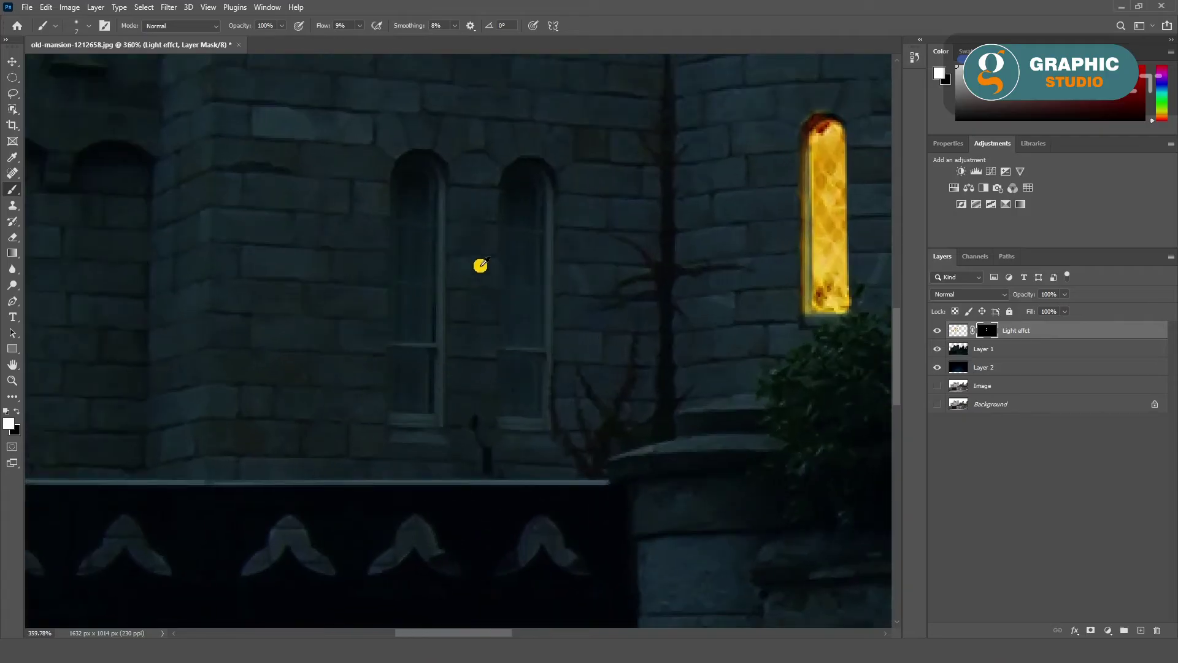
Step: Paint white down the left arched window from top to bottom and fill its lower corner
scroll(480, 265, "up", 5)
left_click(91, 25)
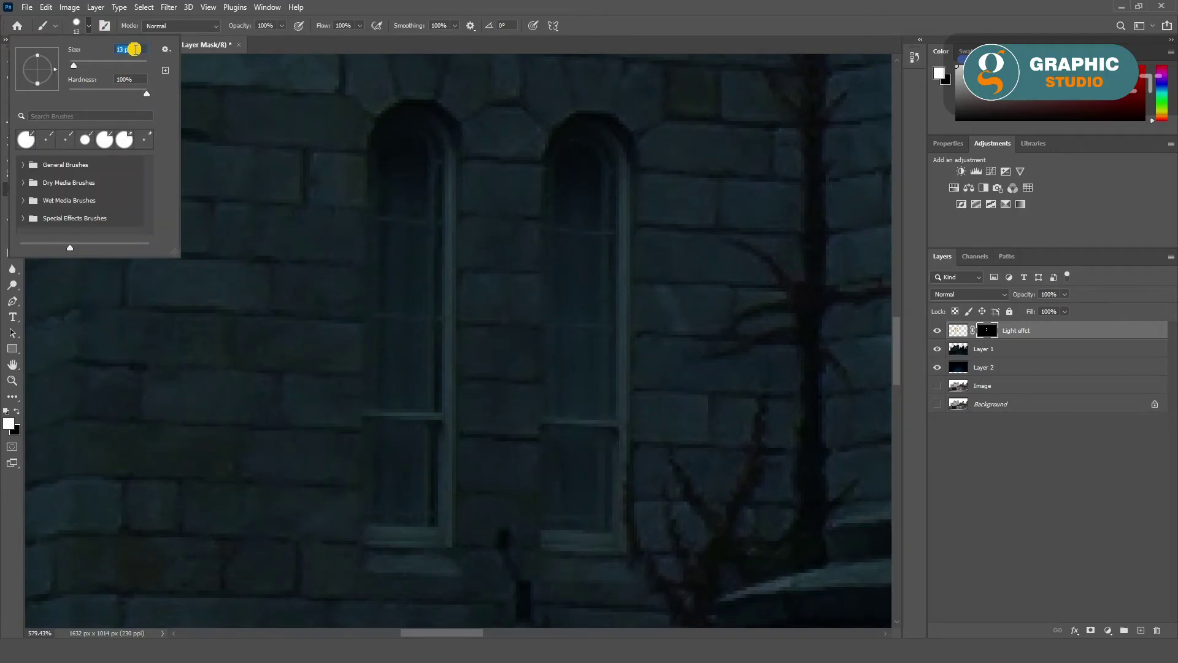
key("Up")
left_click(411, 149)
left_click(400, 486, "shift")
key("bracketleft")
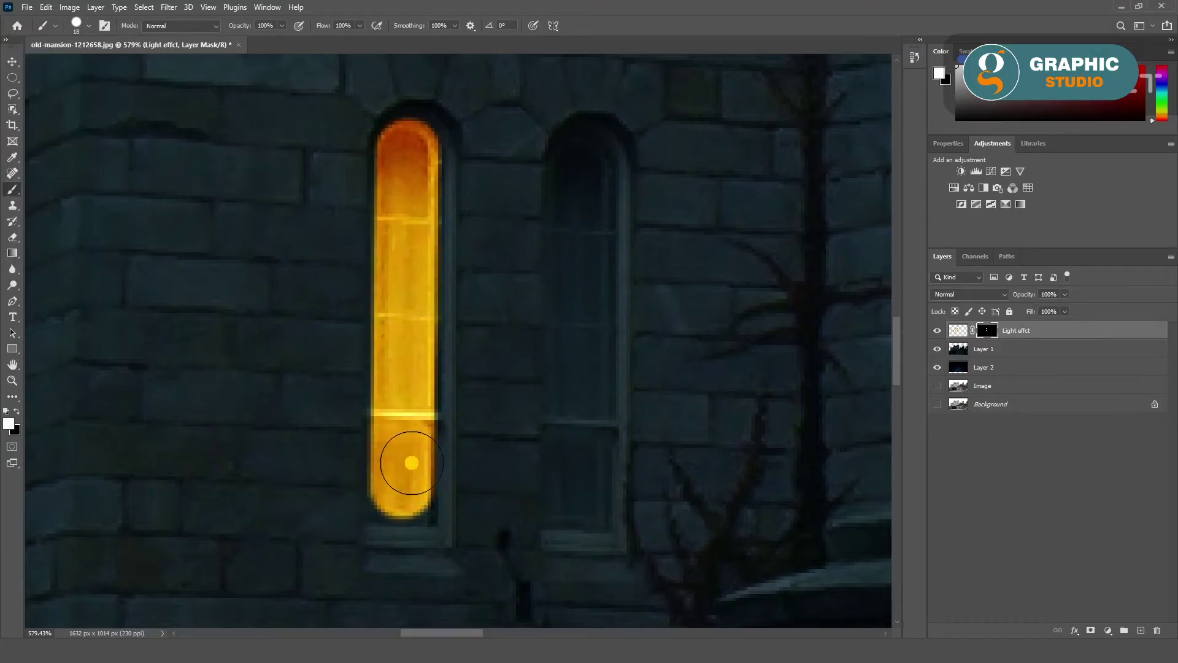
mouse_move(426, 516)
left_mouse_down()
mouse_move(425, 360)
mouse_move(381, 508)
mouse_move(419, 512)
left_mouse_up()
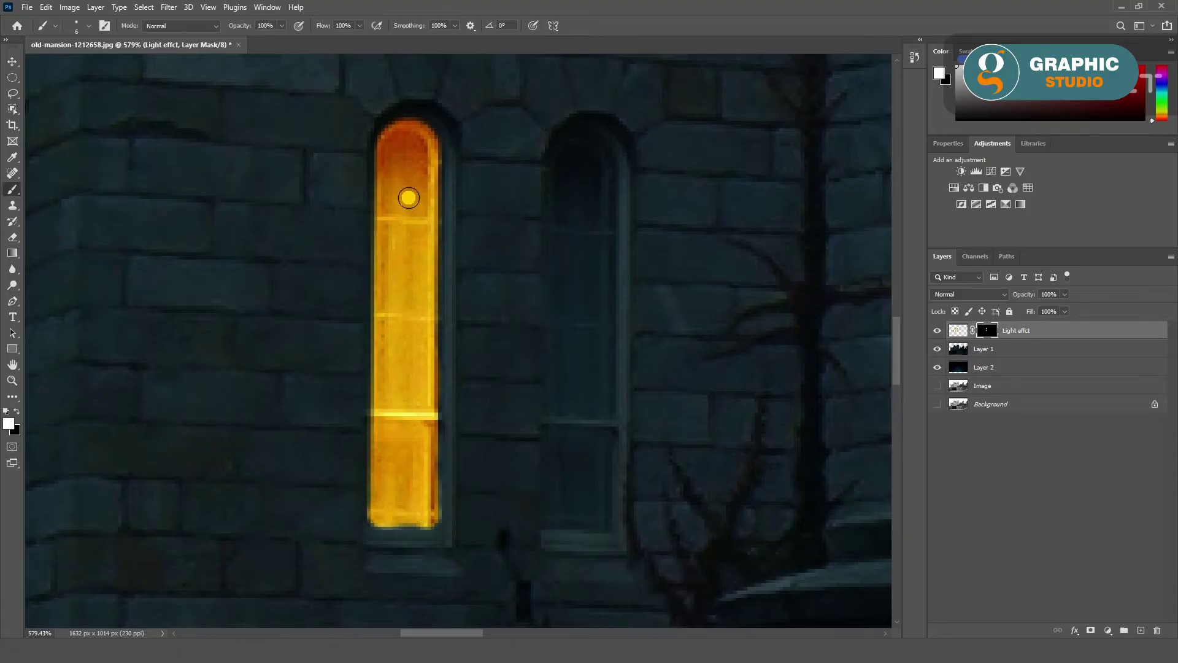
mouse_move(418, 520)
left_mouse_down()
mouse_move(395, 517)
mouse_move(427, 422)
left_mouse_up()
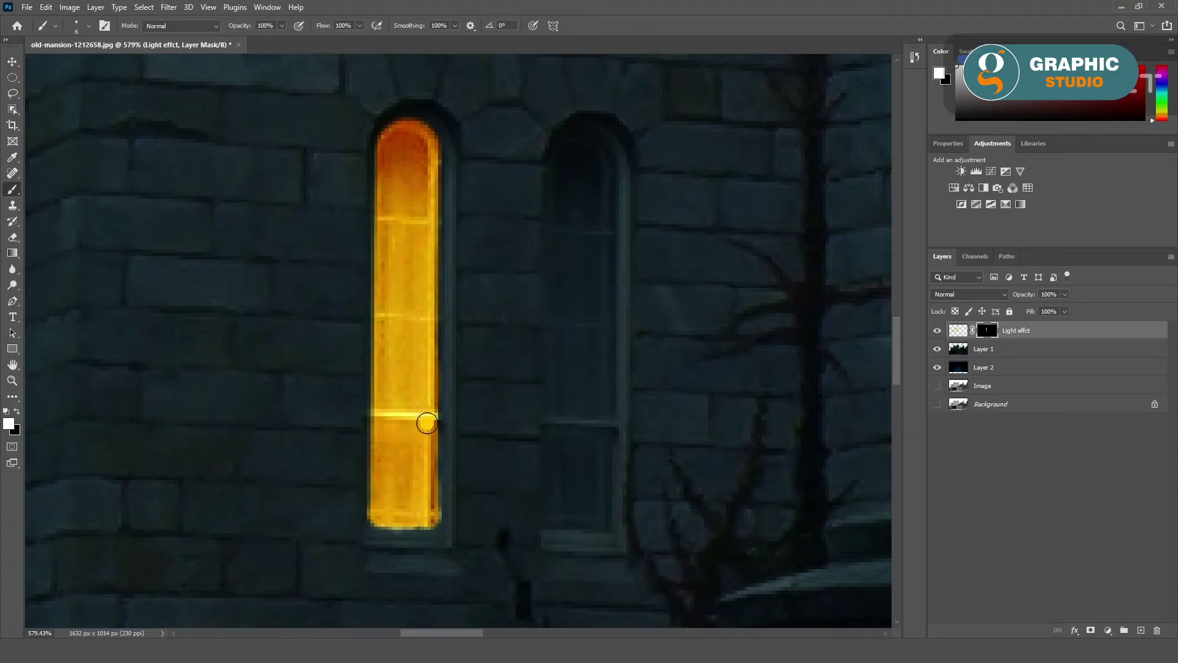
Step: Add a faint soft glow along the left window's right frame
left_click(88, 26)
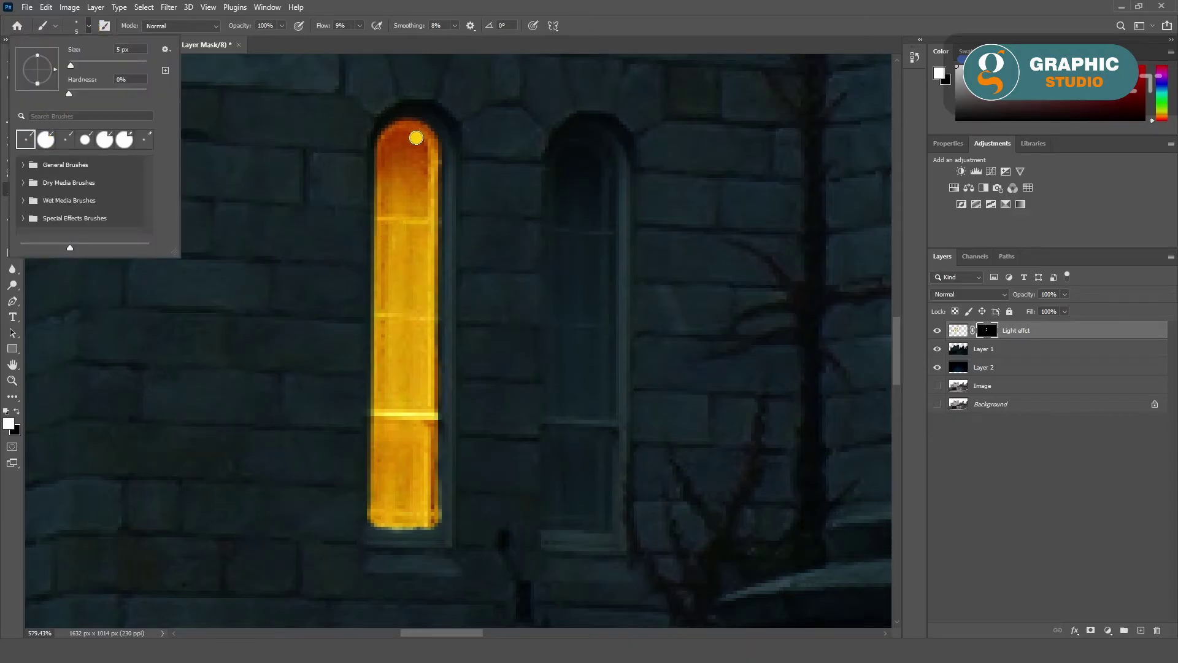
left_click(451, 204)
mouse_move(415, 119)
left_mouse_down()
mouse_move(452, 197)
mouse_move(453, 160)
mouse_move(453, 445)
left_mouse_up()
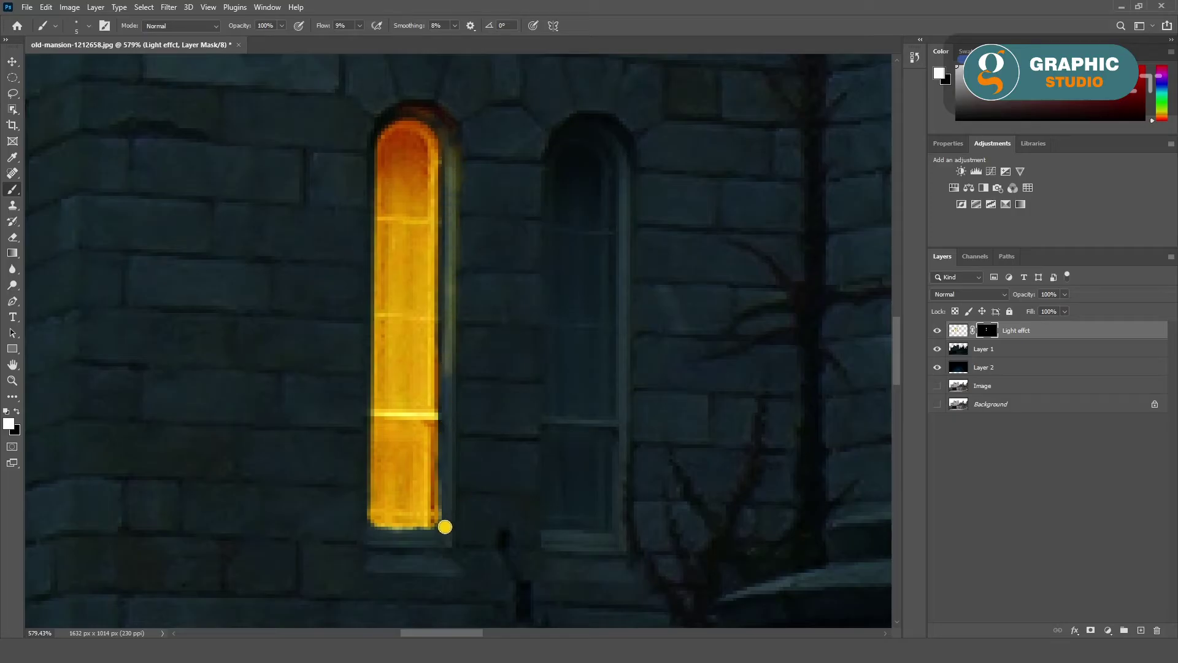
mouse_move(445, 526)
left_mouse_down()
mouse_move(437, 442)
mouse_move(433, 495)
left_mouse_up()
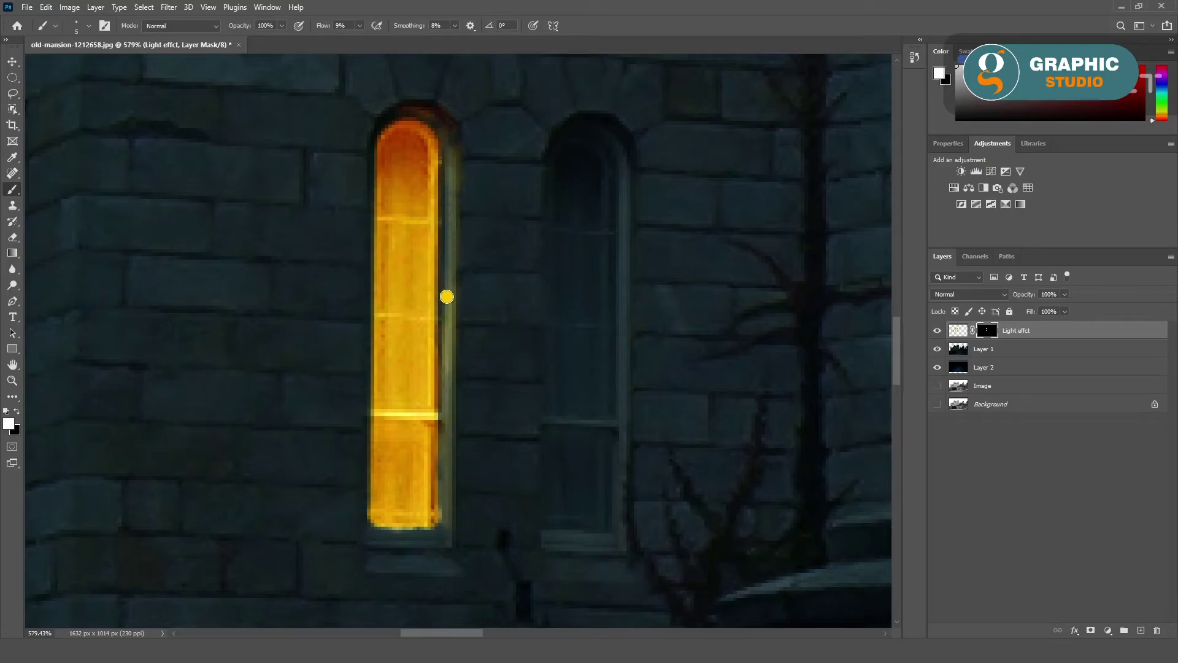
scroll(408, 356, "right", 3)
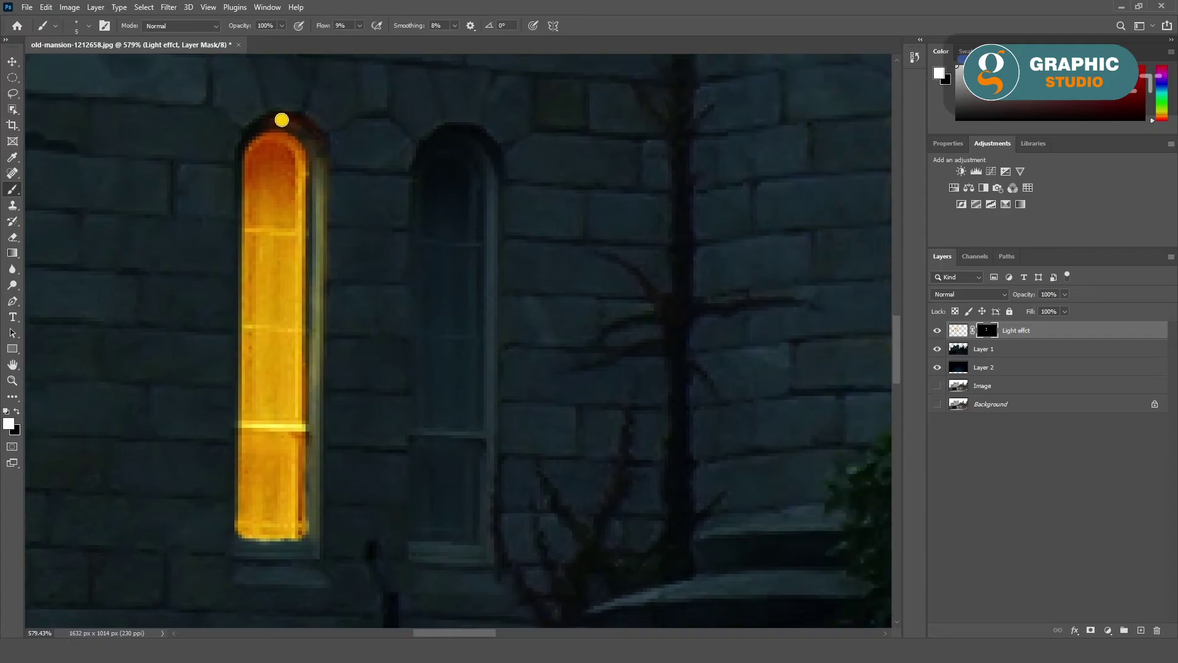
scroll(246, 273, "right", 3)
Step: Fill the middle arched window with glow using an 18 px hard brush, squaring its bottom corners
left_click(89, 26)
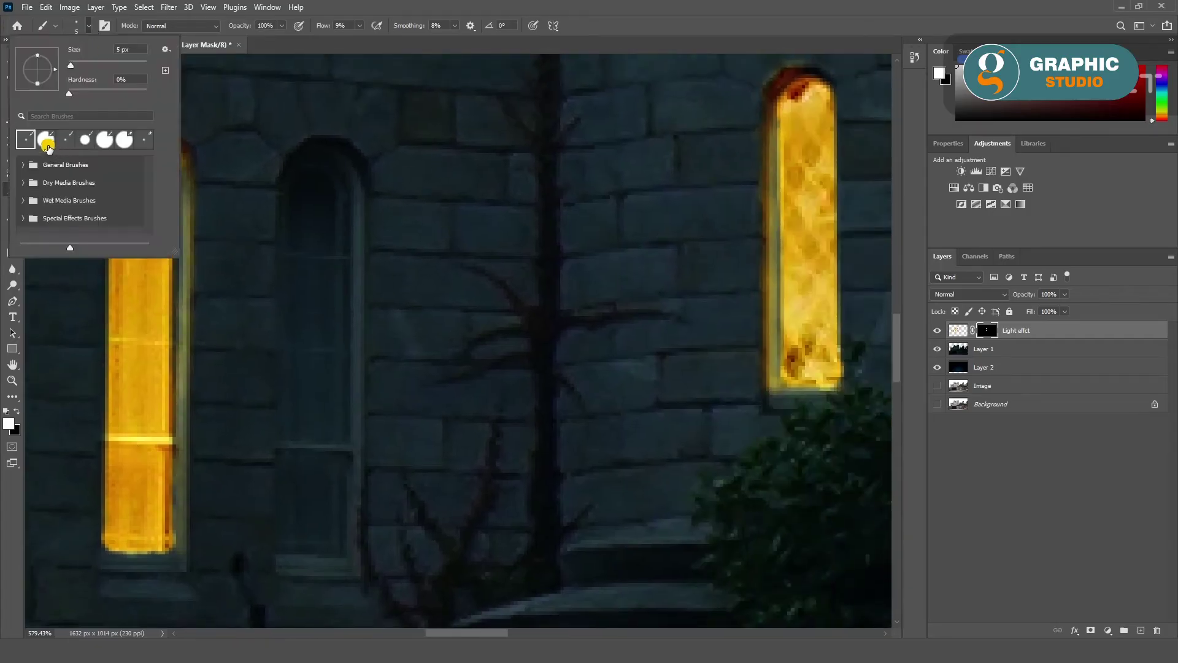
left_click(35, 142)
left_click(311, 193)
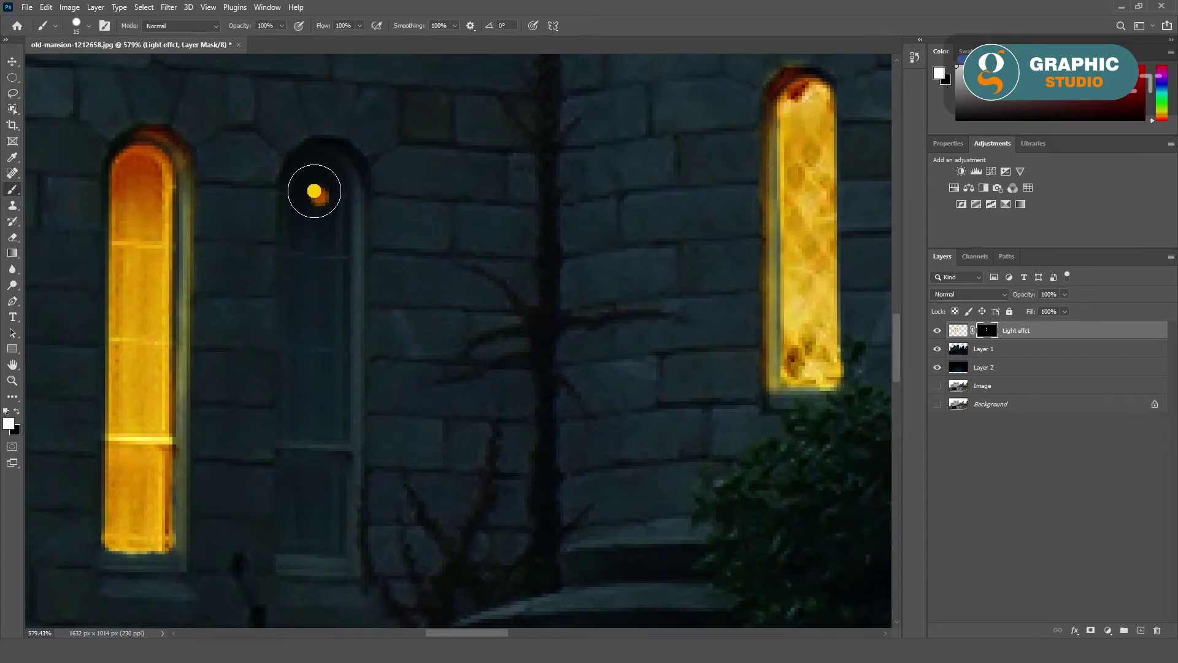
key("bracketright")
key("bracketright")
left_click(89, 25)
scroll(131, 50, "down", 2)
left_click(319, 192)
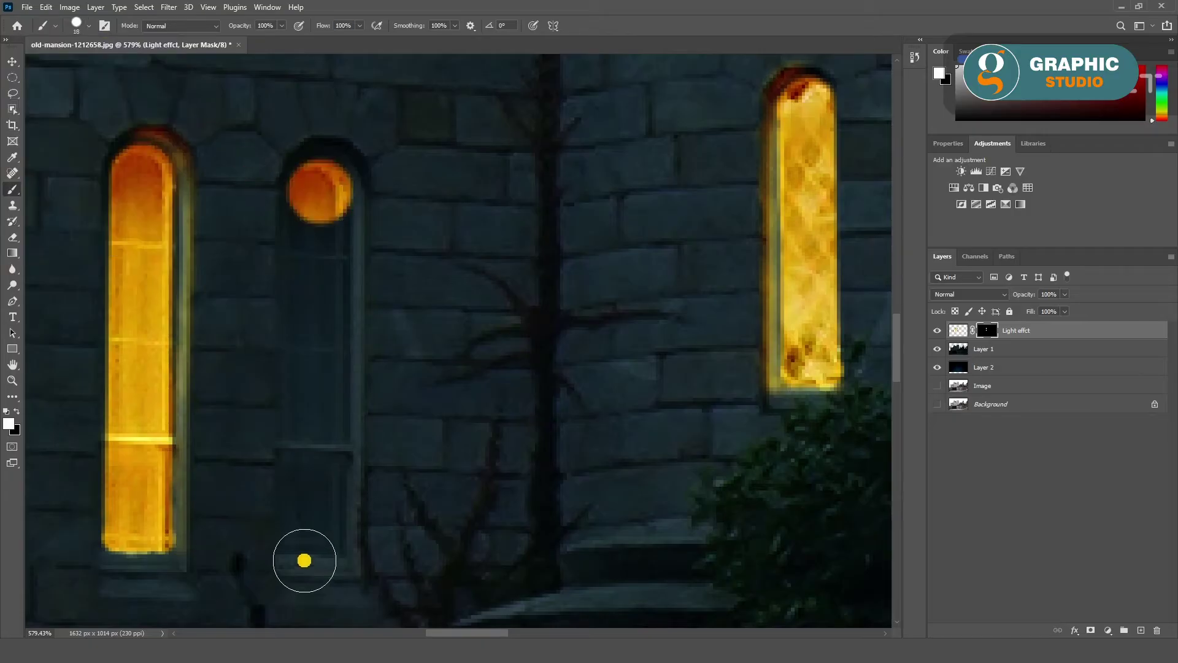
left_click(312, 518, "shift")
key("bracketleft")
key("bracketleft")
key("bracketleft")
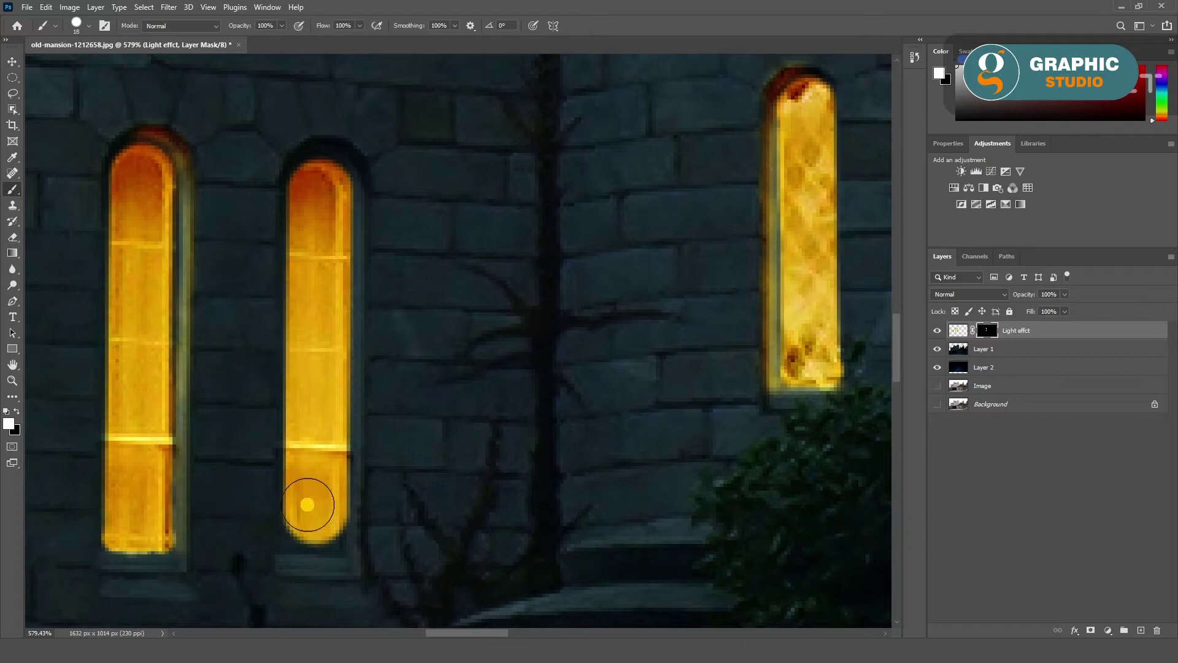
mouse_move(336, 543)
left_mouse_down()
mouse_move(284, 528)
mouse_move(332, 544)
left_mouse_up()
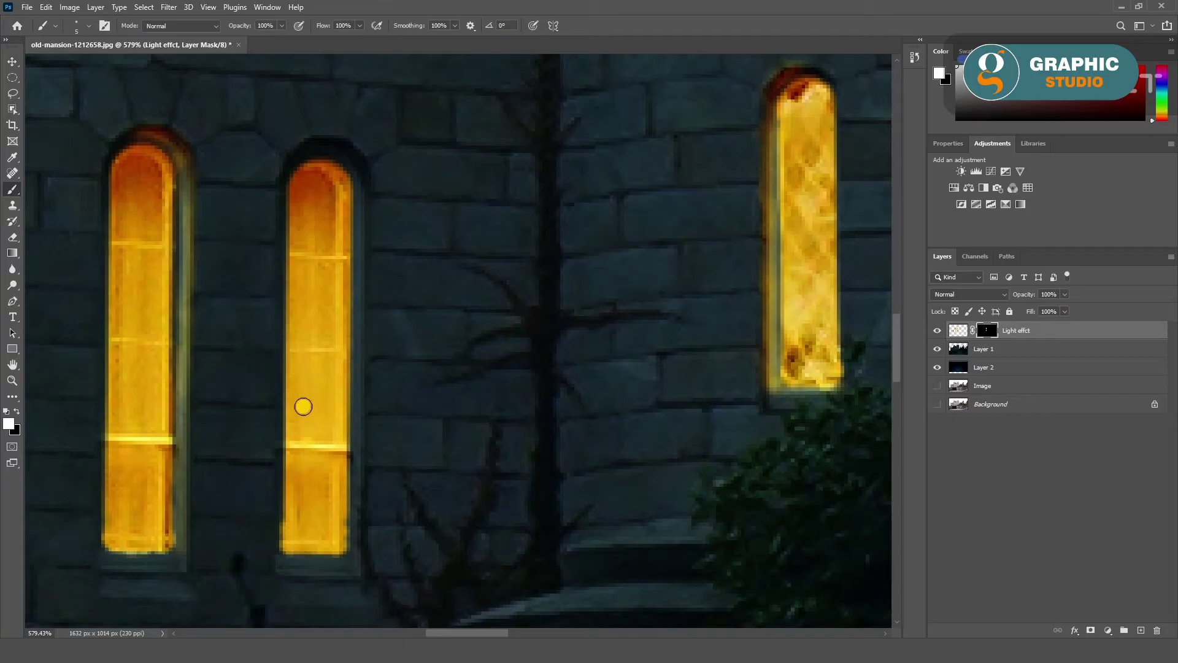
Step: Paint black crossbars back across the middle and left windows' mullions
key("x")
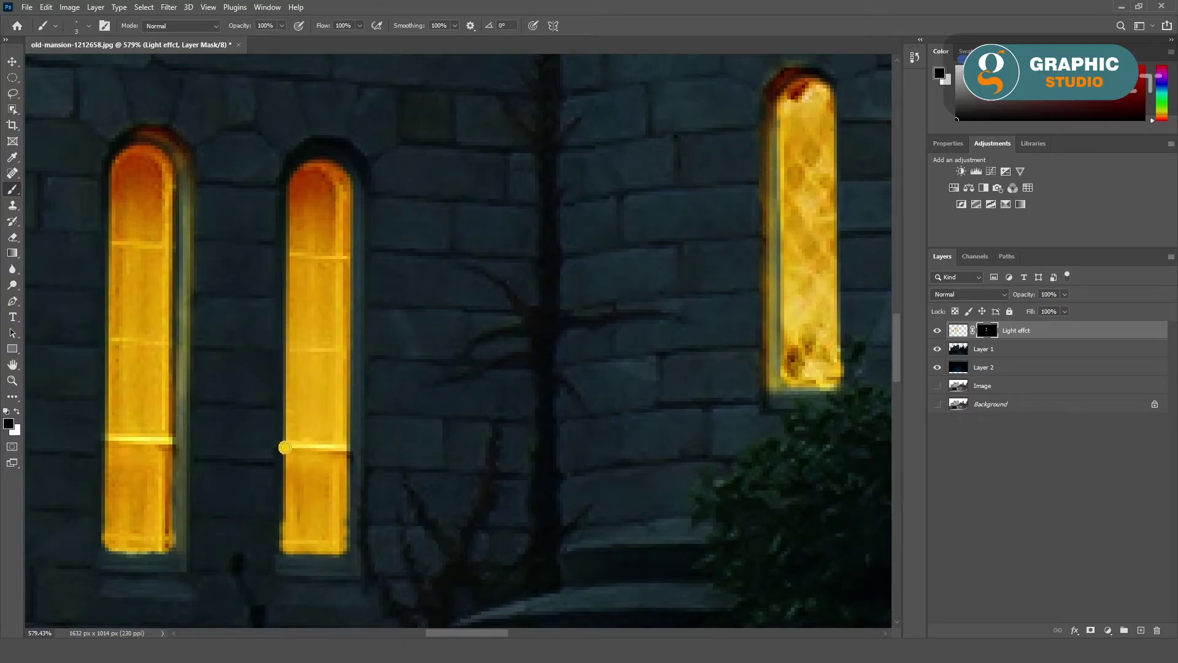
left_click_drag(284, 447, 358, 453)
left_click_drag(338, 351, 333, 350)
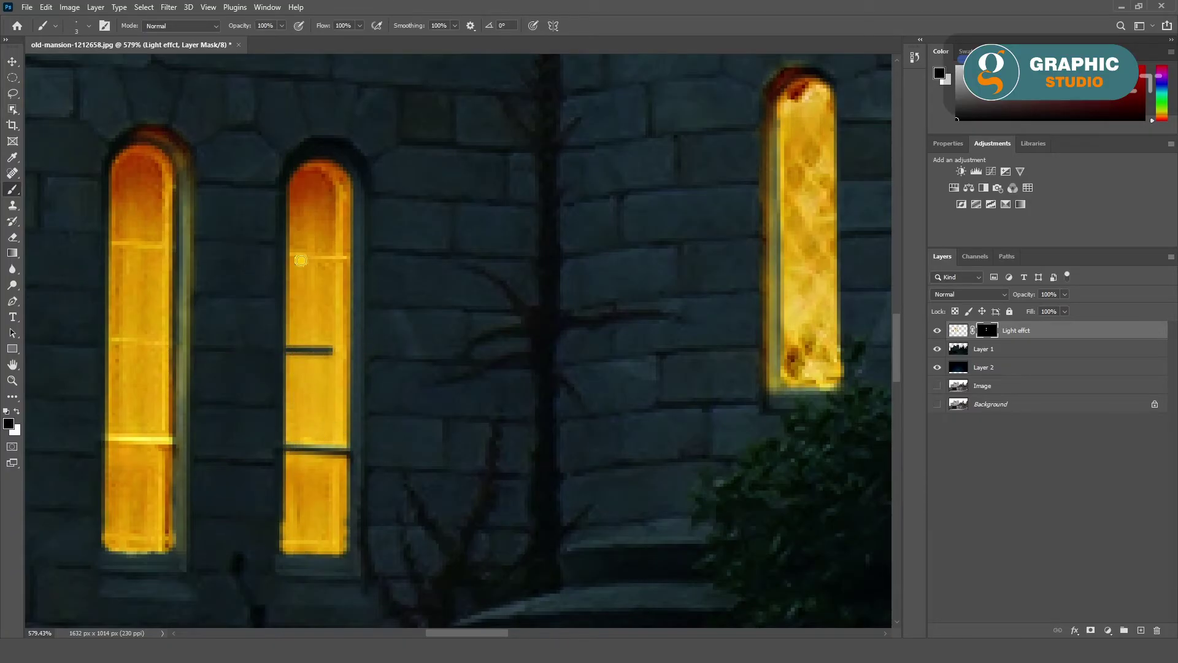
left_click(356, 255, "shift")
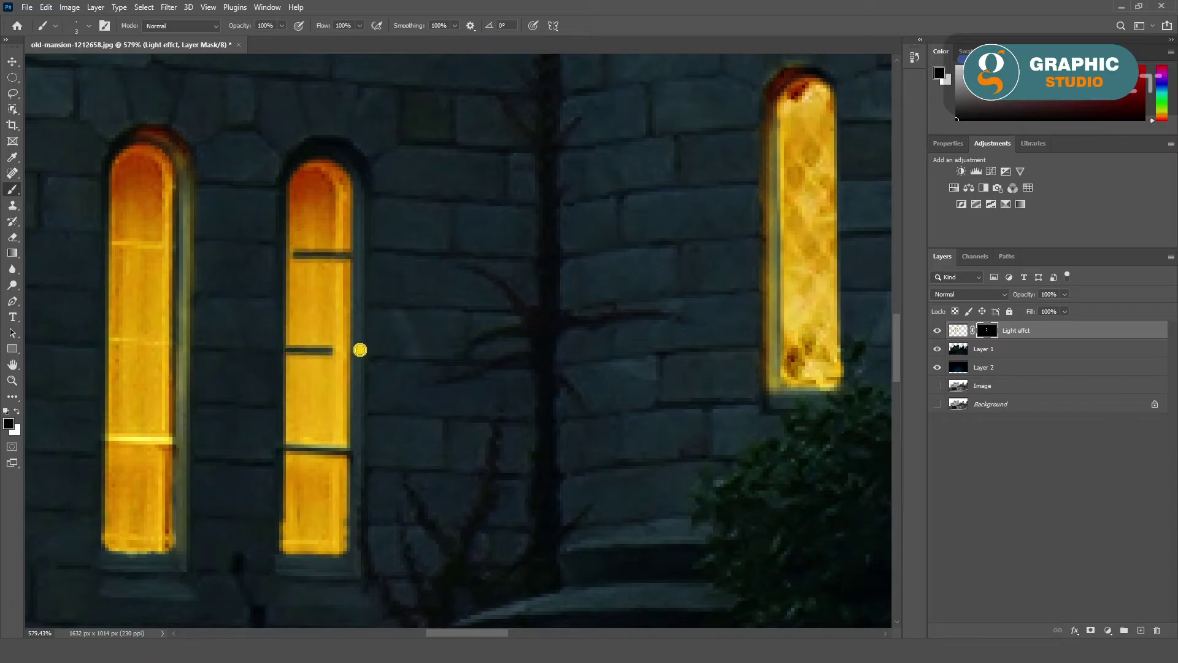
left_click_drag(127, 243, 174, 243)
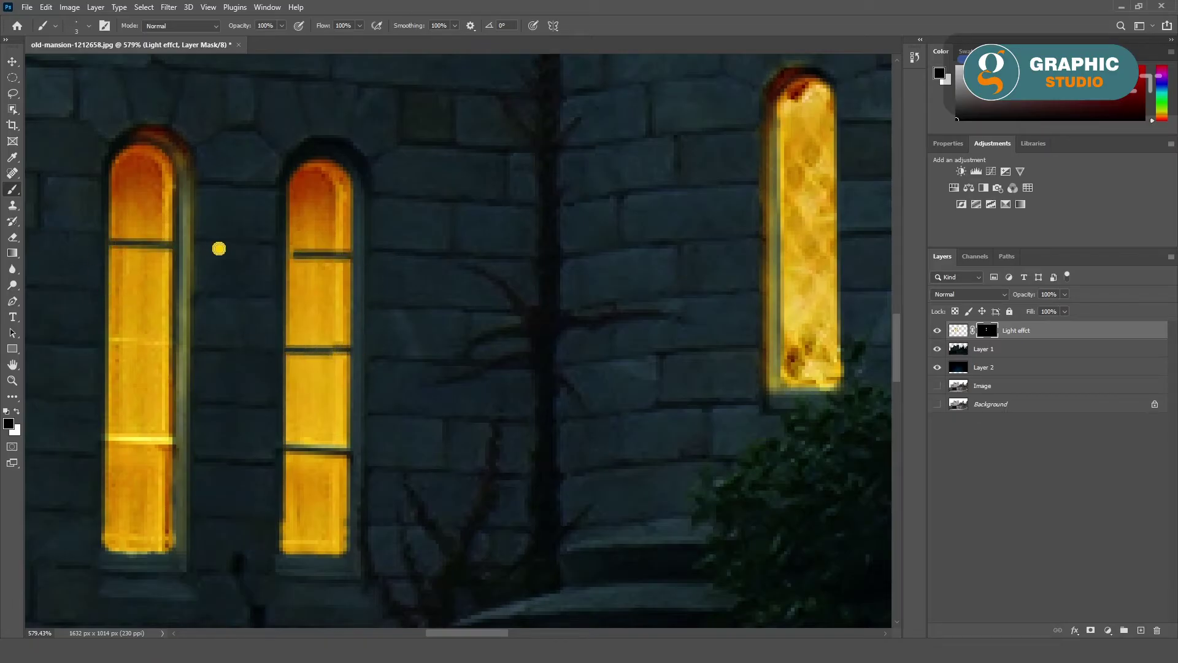
left_click(105, 438, "shift")
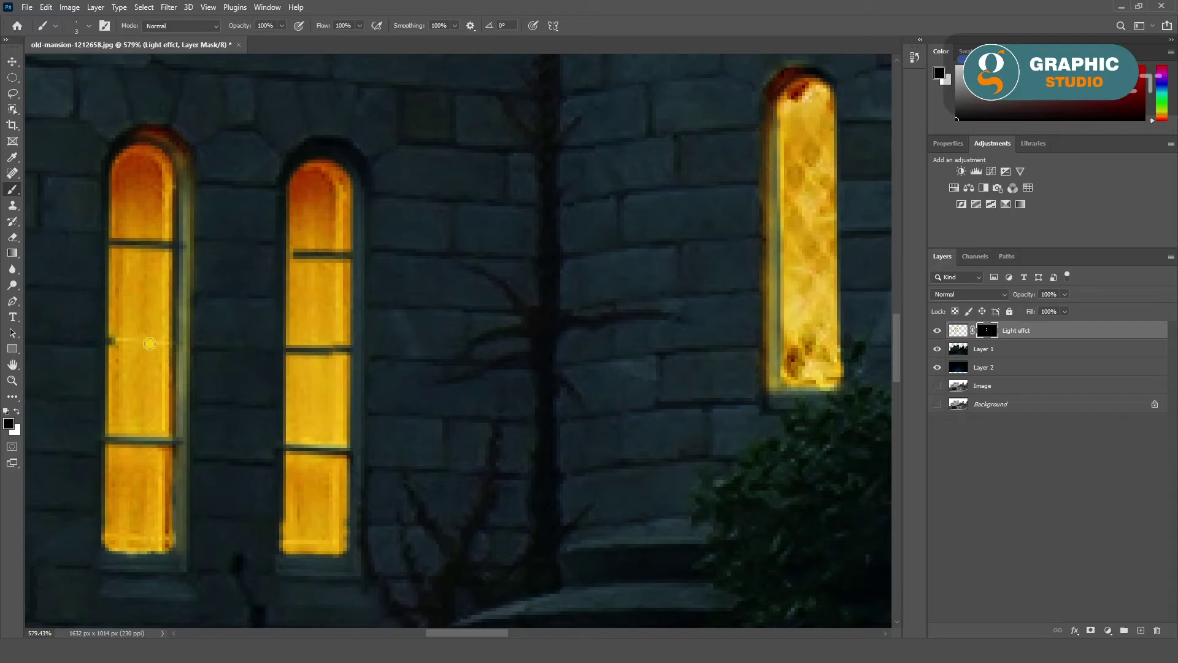
left_click_drag(110, 340, 184, 340)
scroll(232, 390, "down", 3)
Step: Switch to white and choose a slightly enlarged soft round brush
scroll(428, 465, "up", 3)
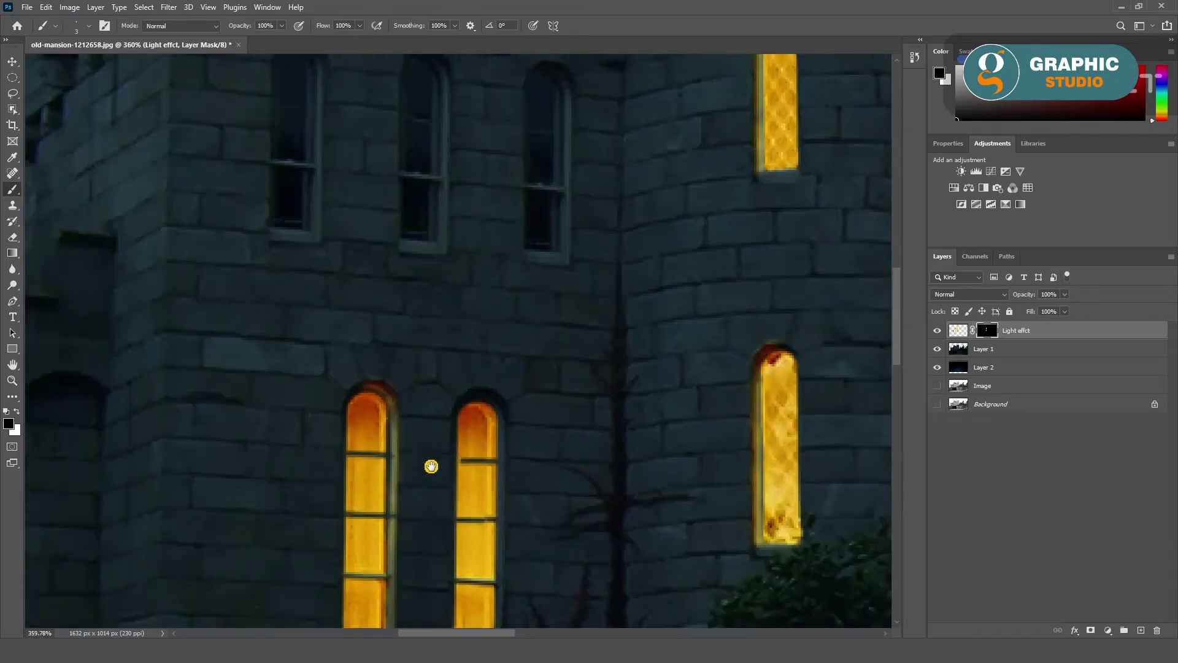
scroll(389, 297, "up", 2)
scroll(454, 430, "down", 2)
scroll(395, 403, "up", 1)
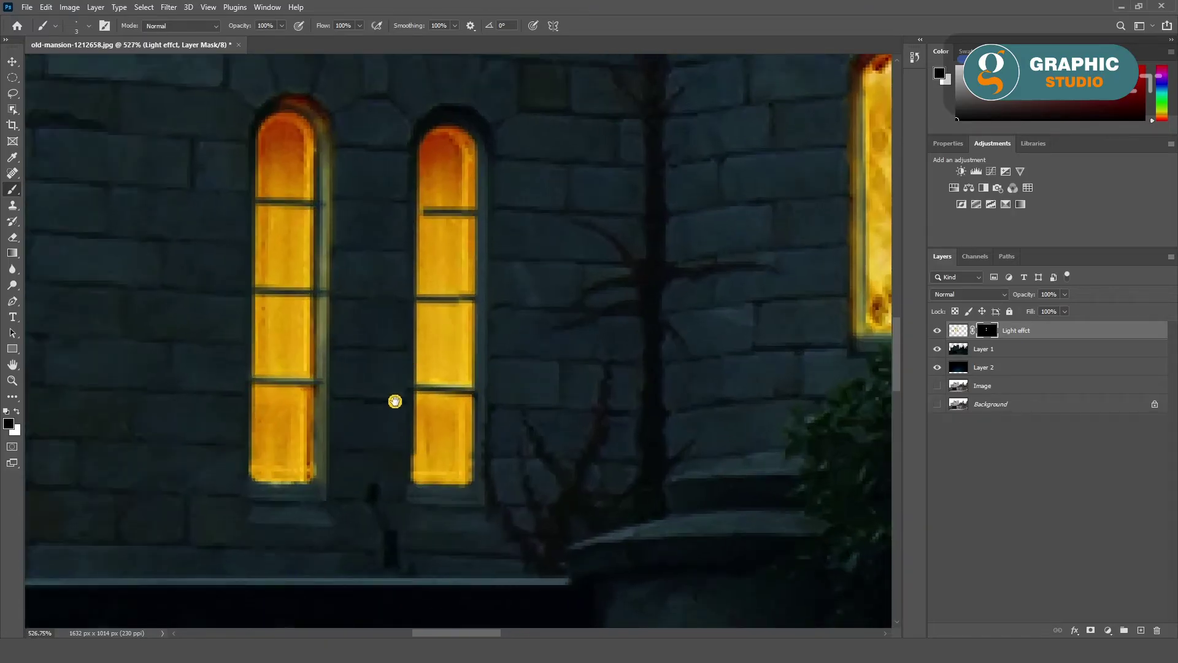
scroll(385, 447, "up", 1)
key("x")
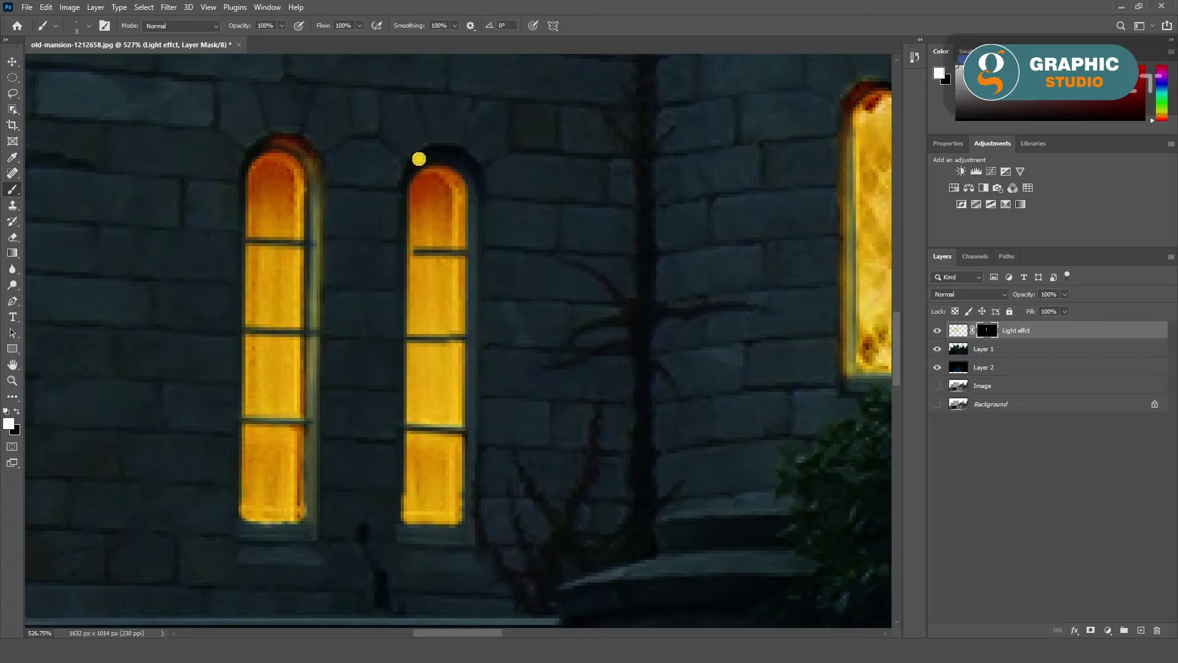
left_click(87, 30)
left_click(46, 139)
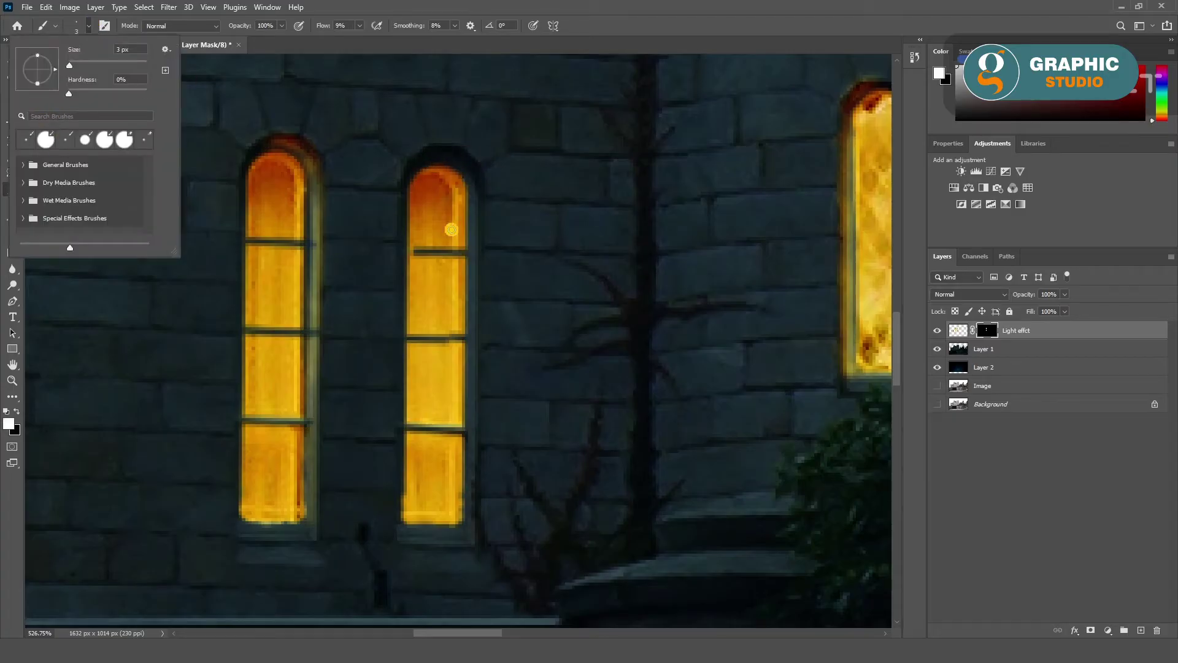
left_click(432, 159)
key("bracketright")
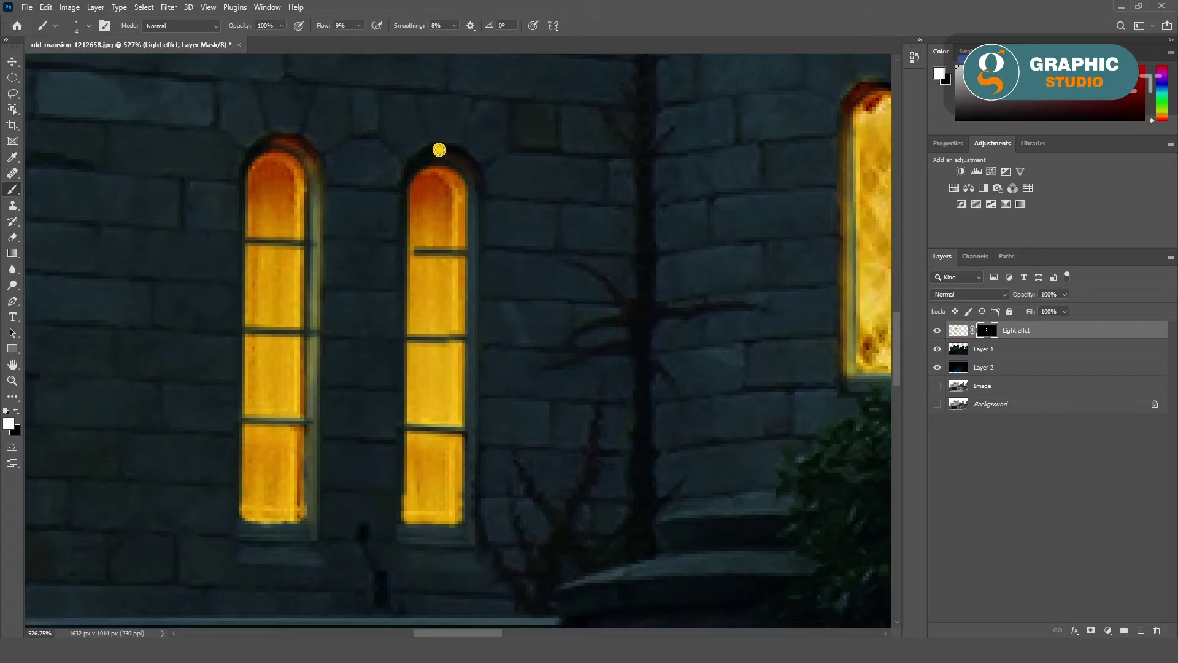
Step: Paint a faint glow along the middle window's arch and right edge, then fit the image on screen
left_click_drag(478, 188, 478, 241)
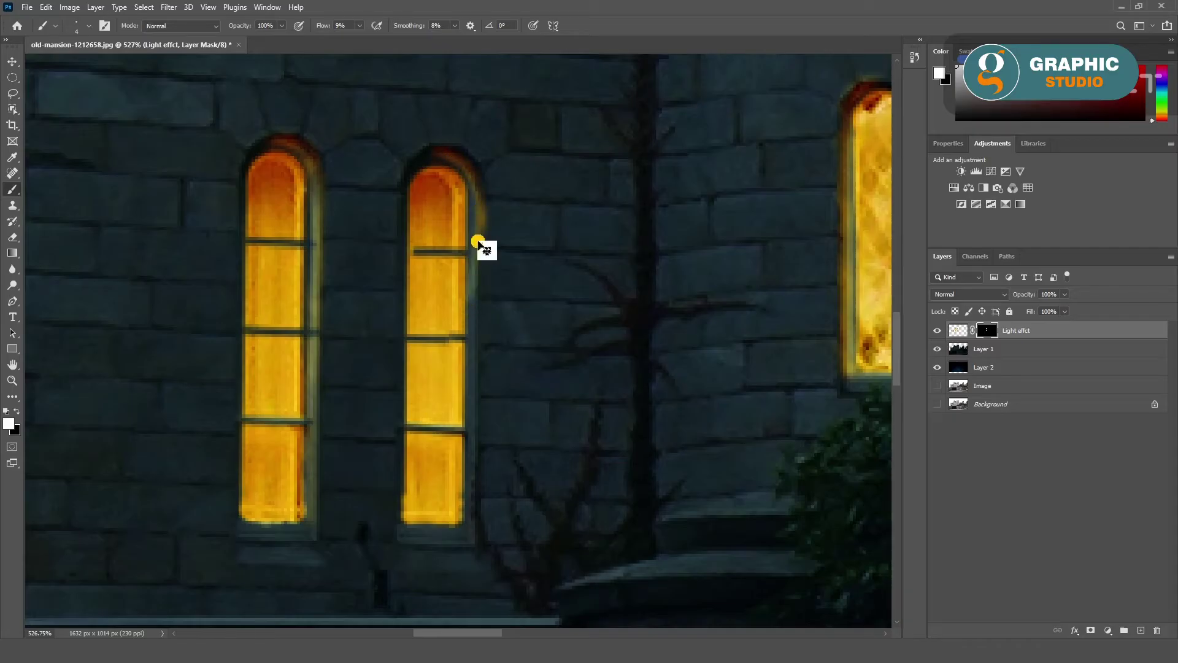
left_click_drag(476, 190, 471, 534)
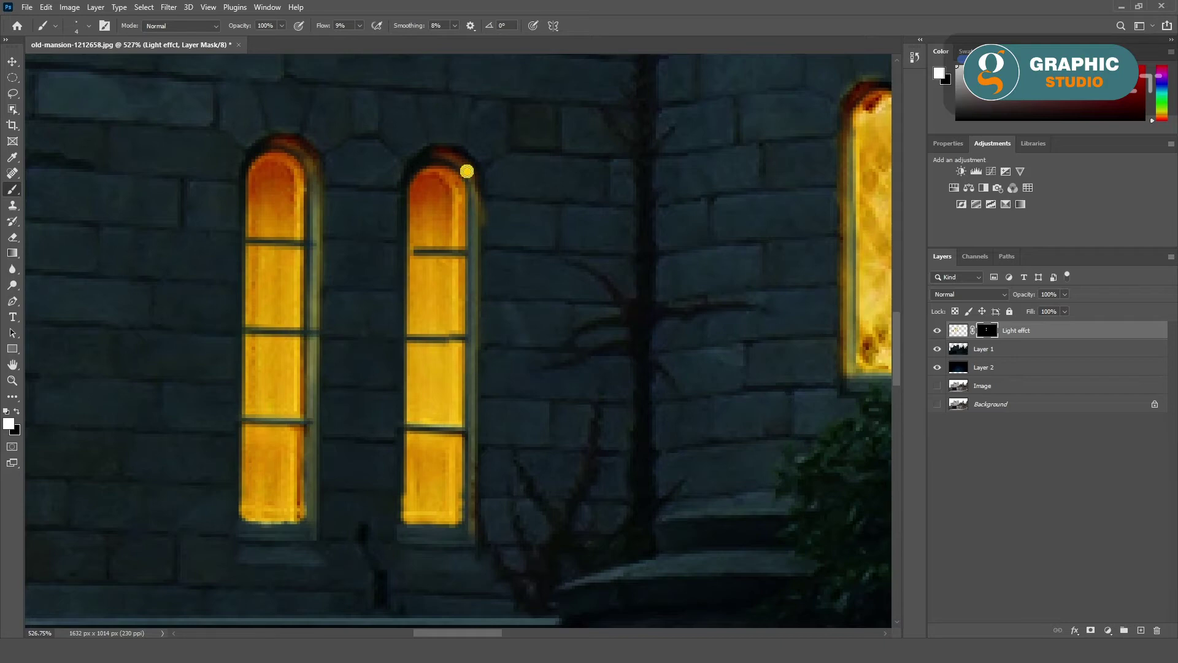
key("x")
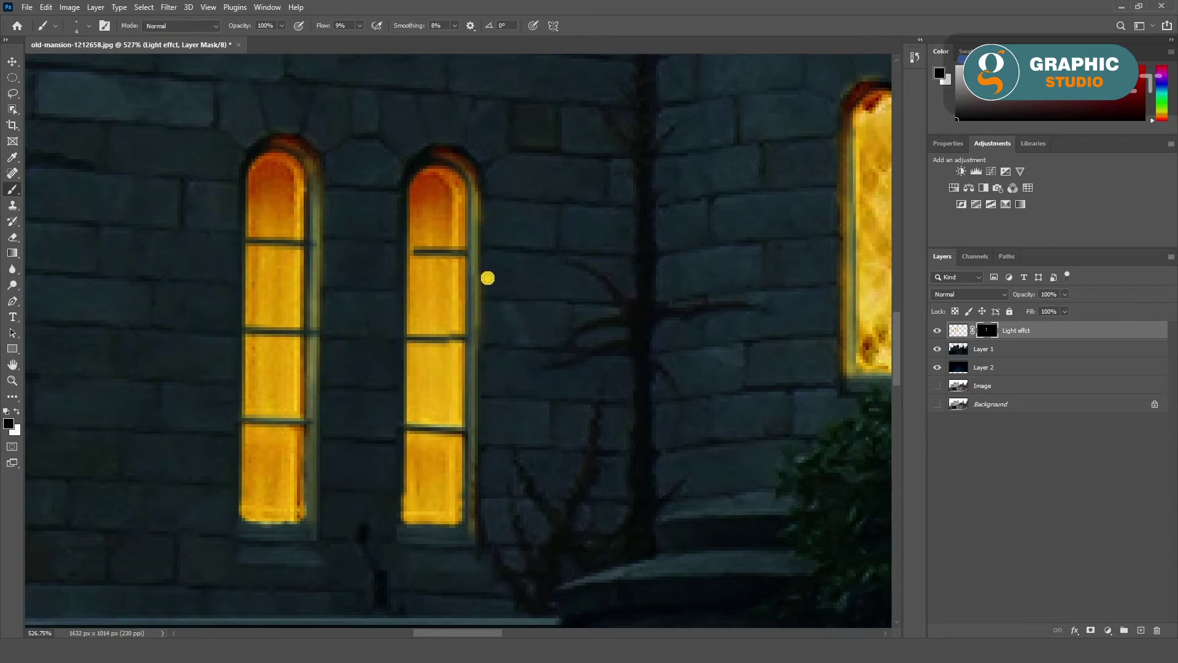
key("x")
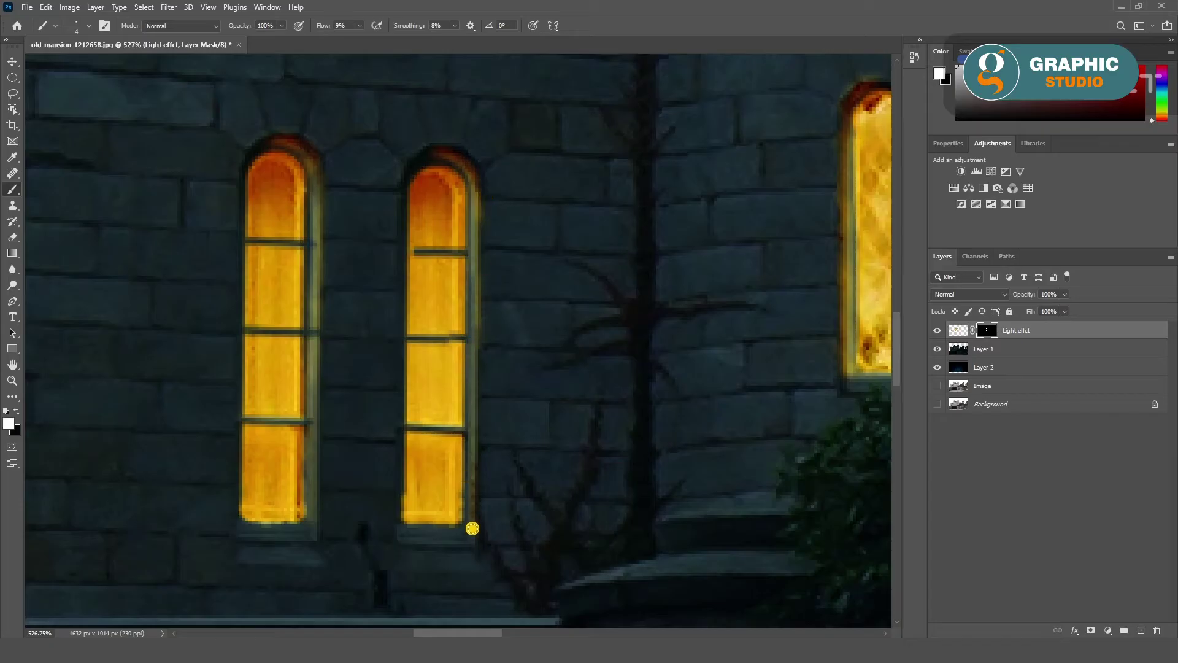
left_click_drag(472, 529, 475, 348)
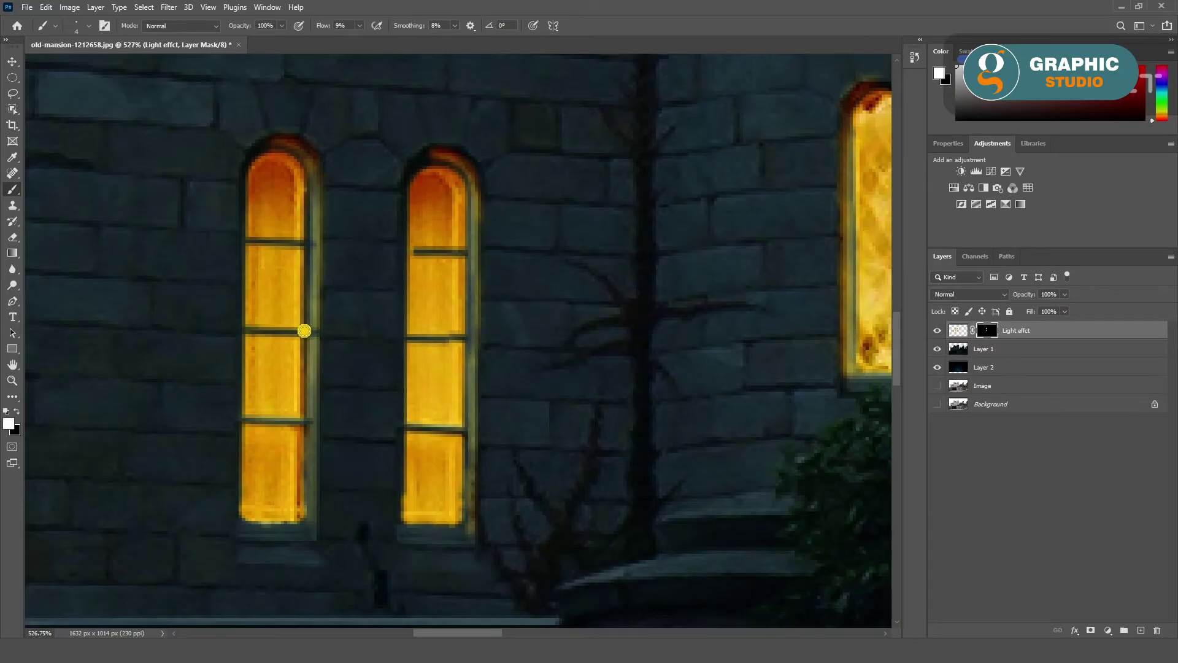
key("ctrl+0")
scroll(254, 248, "up", 3)
Step: Paint white light into the upper-left arched window with a hard 18 px brush
scroll(307, 266, "up", 2)
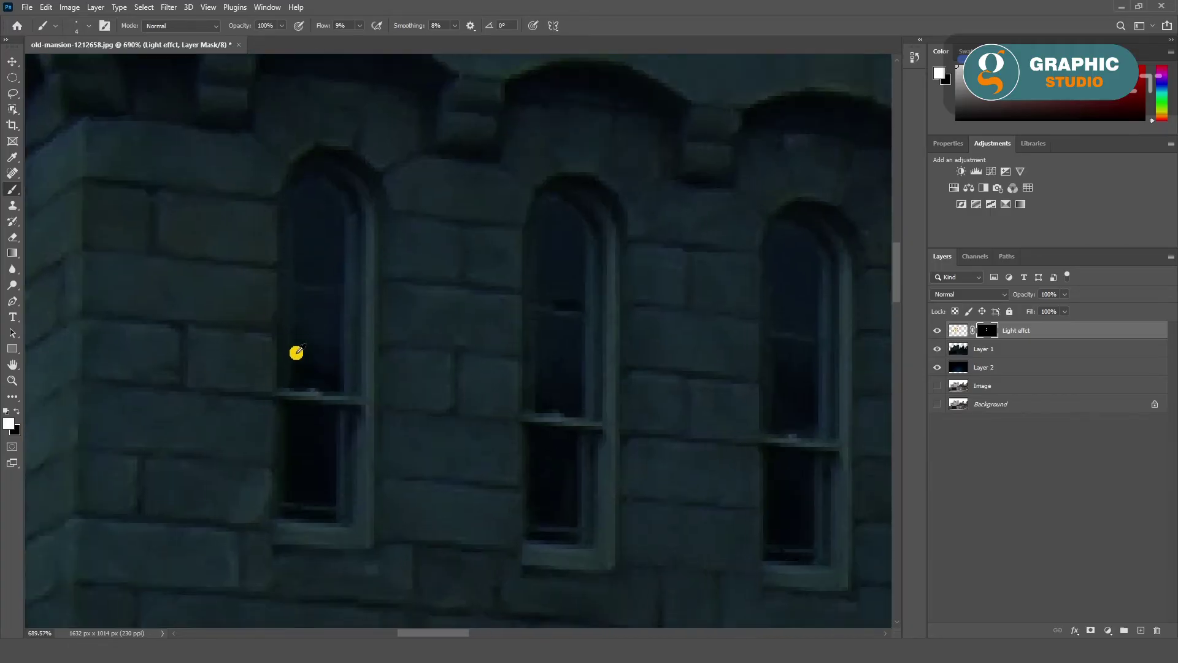
scroll(294, 350, "up", 1)
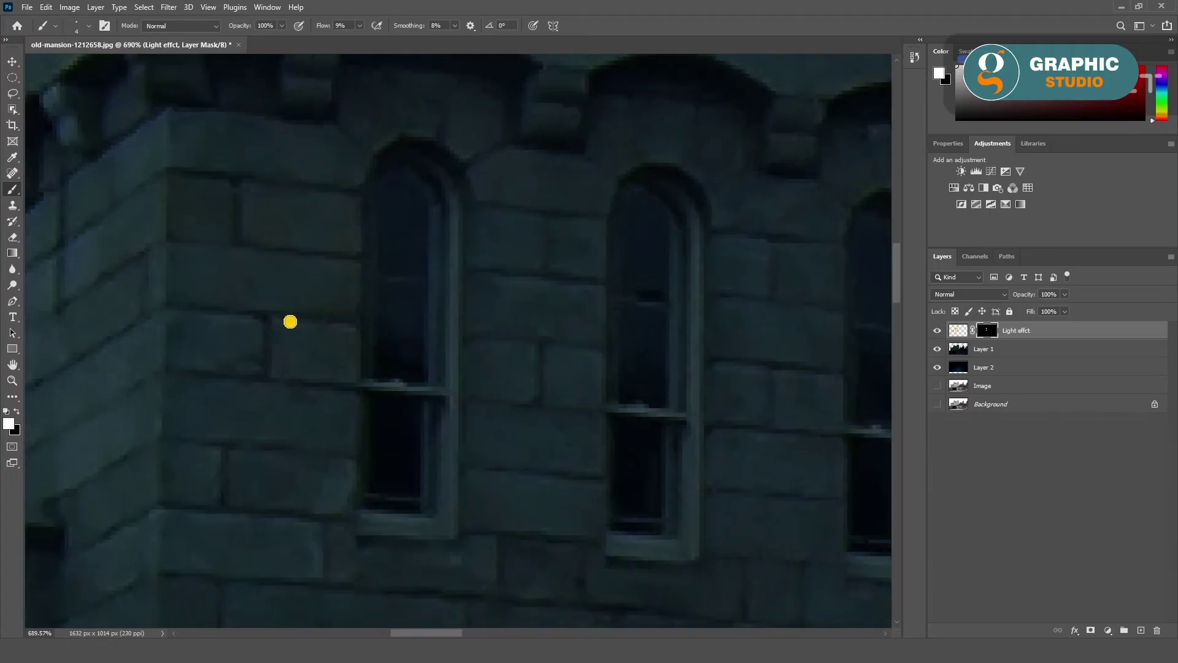
left_click(74, 24)
left_click(46, 140)
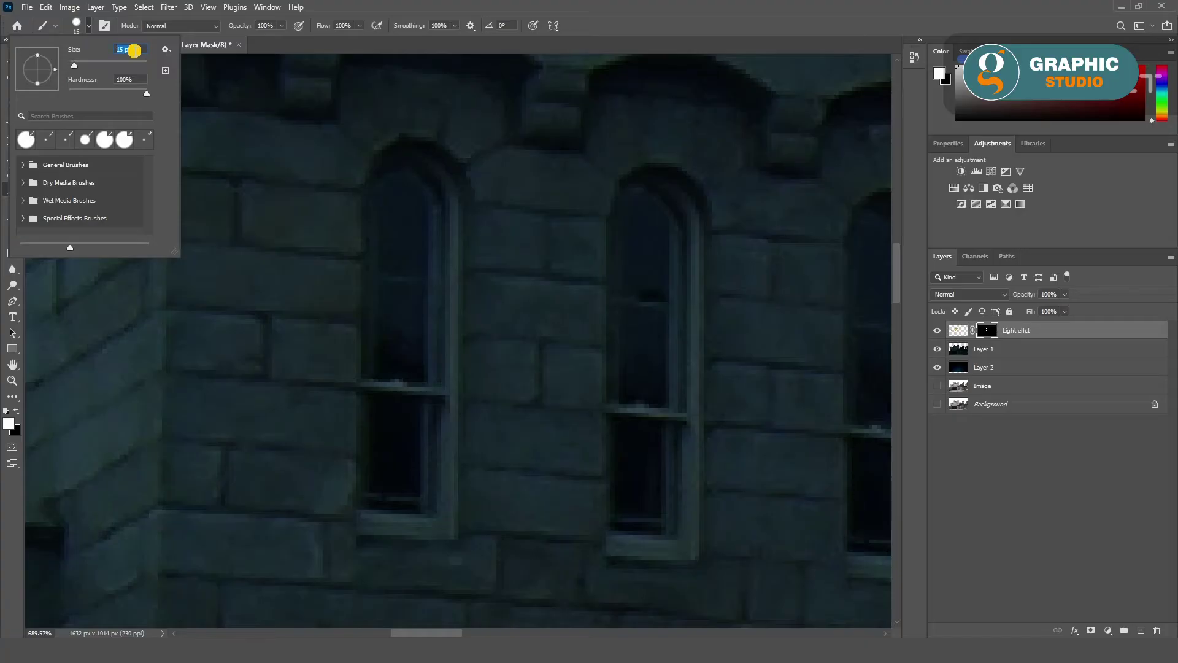
type("18")
key("Return")
left_click(405, 199)
left_click(395, 470, "shift")
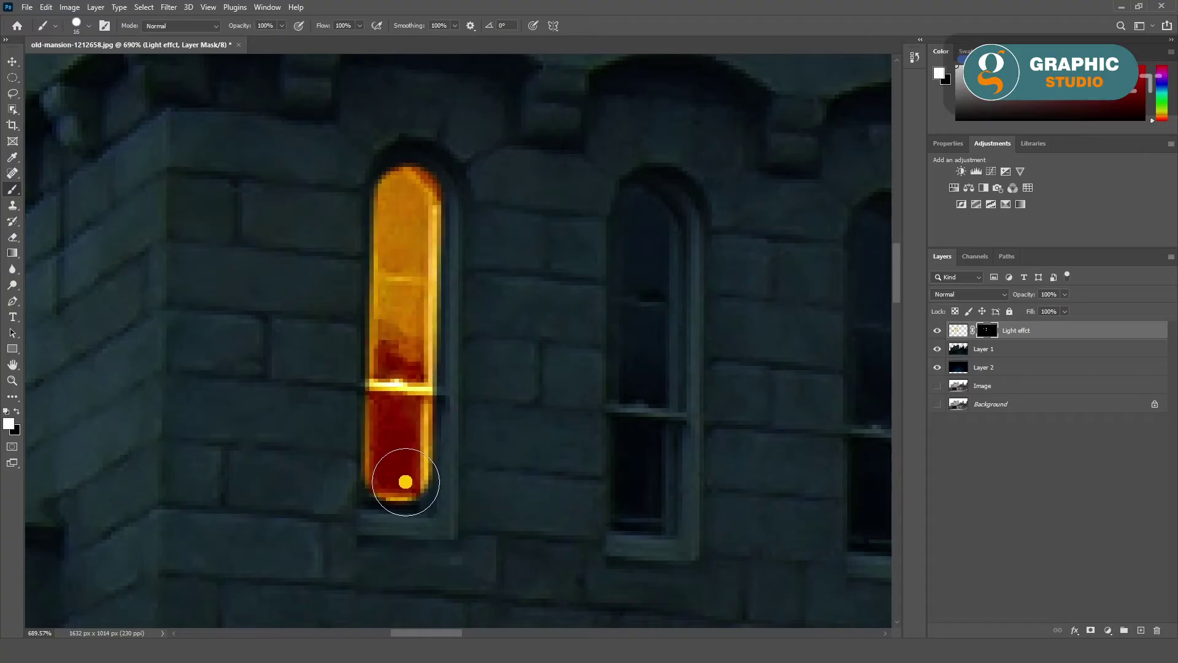
Step: With a smaller brush at 8% flow and 14% smoothing, add a faint glow along the window's right frame
key("bracketleft")
key("bracketleft")
key("bracketleft")
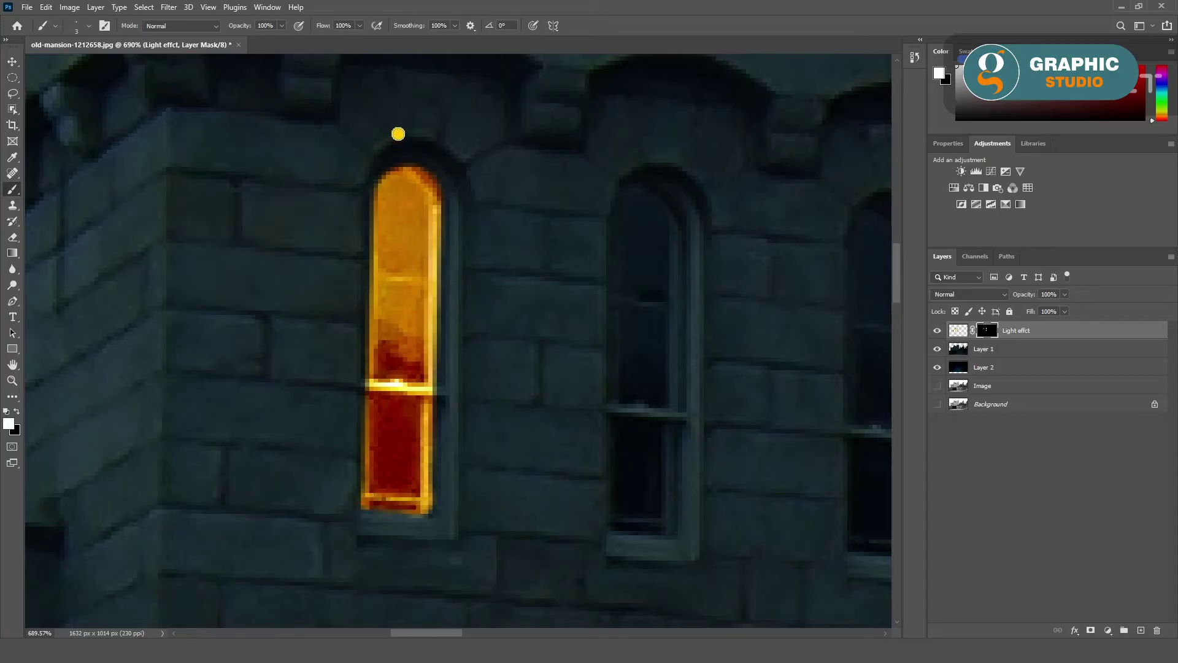
left_click(360, 25)
left_click_drag(357, 39, 307, 39)
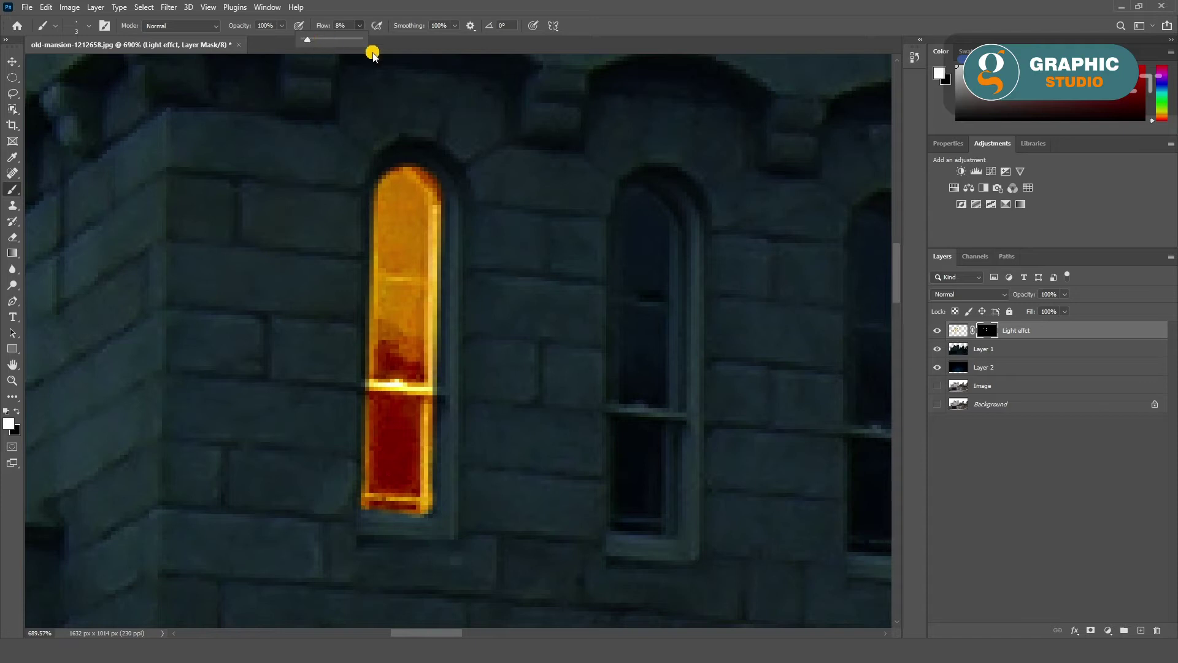
left_click(455, 25)
left_click_drag(440, 39, 405, 40)
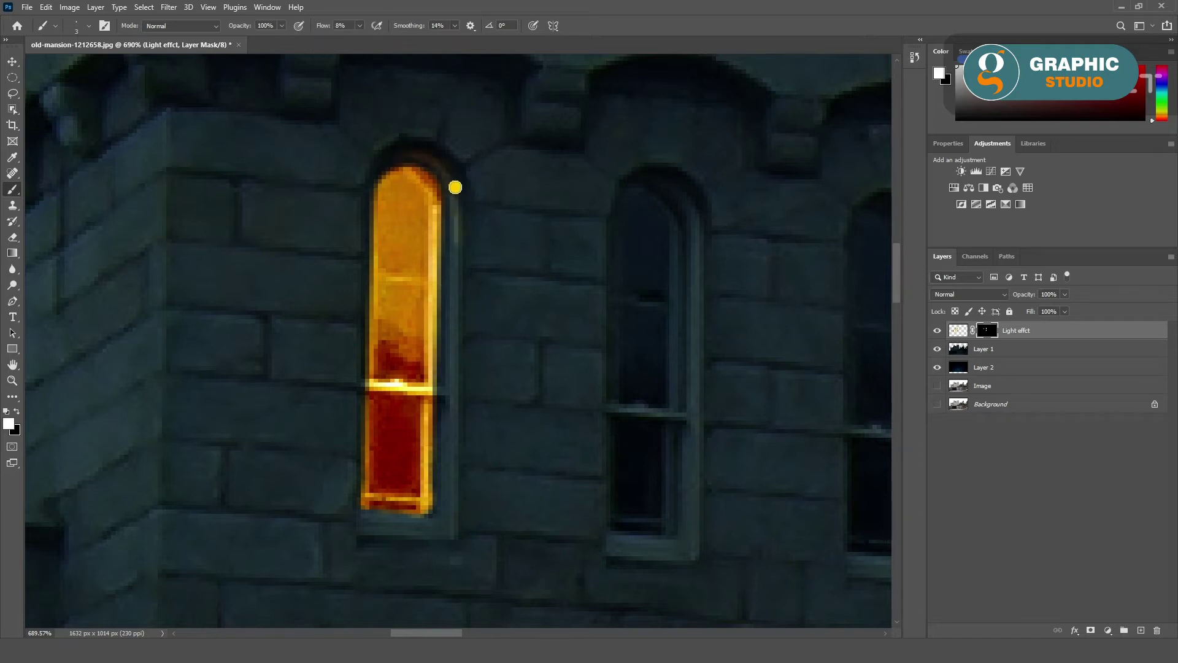
mouse_move(402, 154)
left_mouse_down()
mouse_move(457, 284)
mouse_move(453, 494)
mouse_move(449, 380)
left_mouse_up()
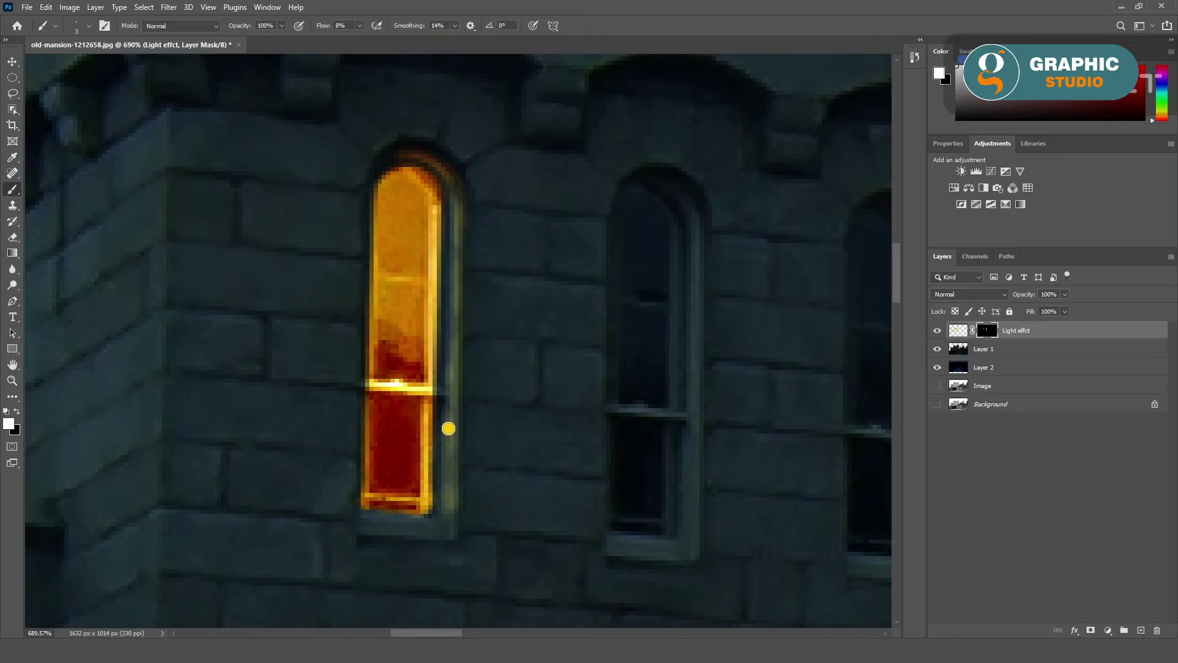
mouse_move(449, 428)
left_mouse_down()
mouse_move(440, 250)
mouse_move(457, 343)
left_mouse_up()
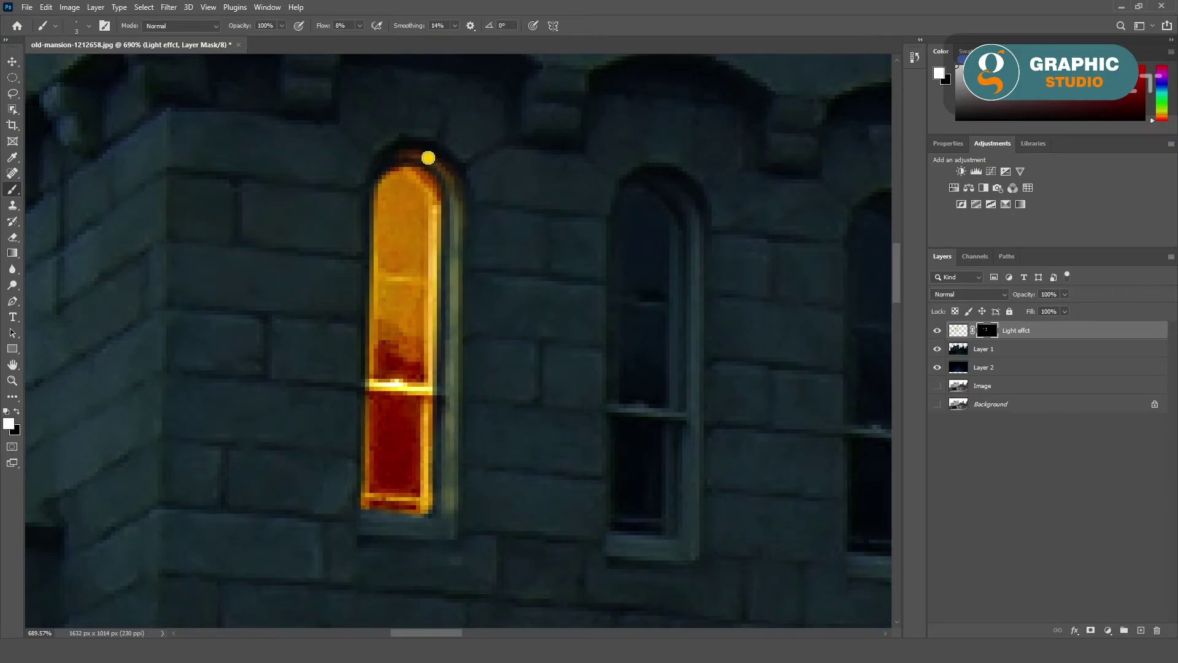
left_click_drag(443, 169, 459, 247)
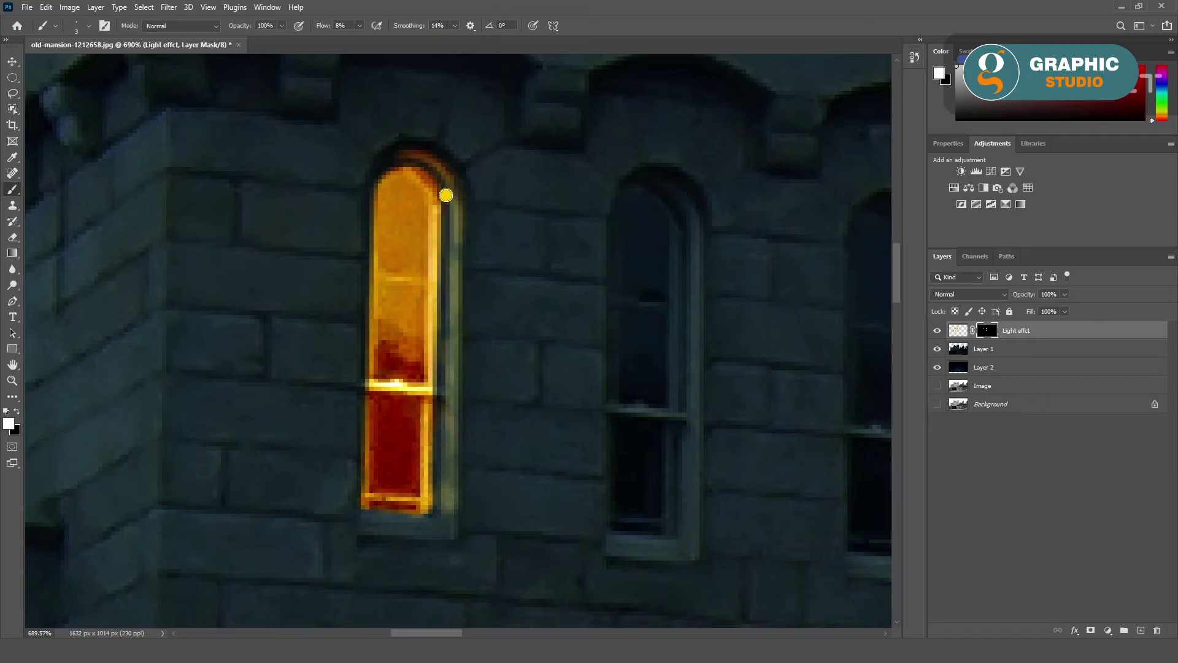
Step: Paint black at 100% flow and smoothing over the window's crossbars to darken them
key("x")
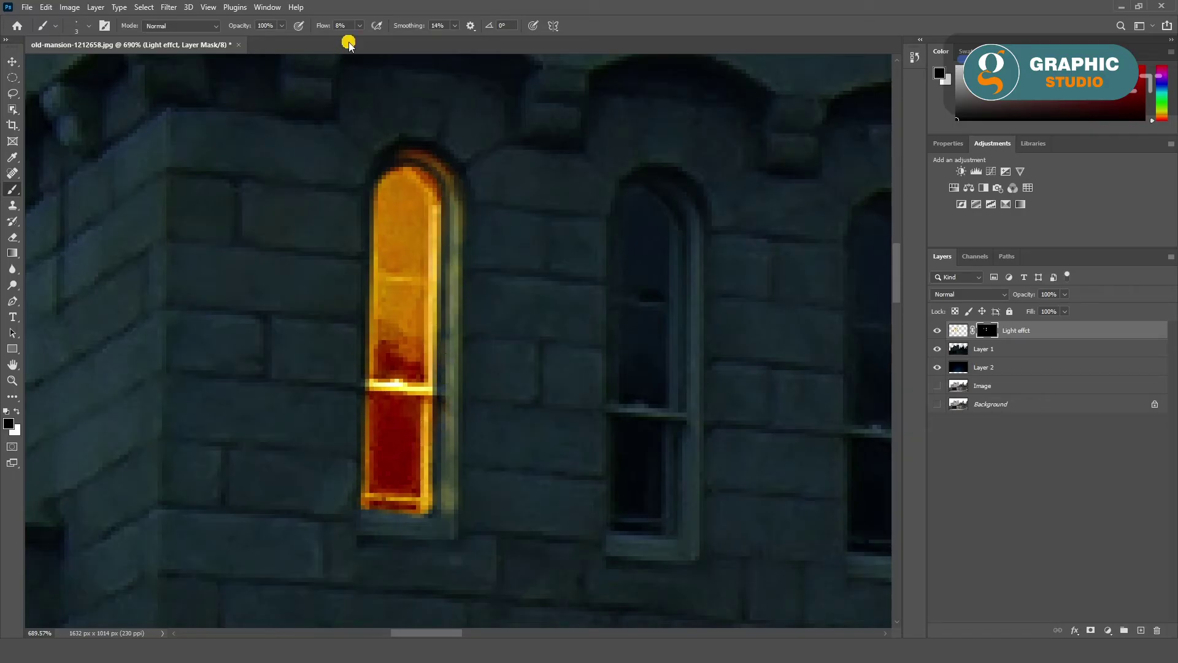
left_click(359, 25)
left_click_drag(360, 36, 509, 36)
left_click(455, 25)
left_click_drag(371, 387, 481, 393)
left_click_drag(446, 282, 499, 284)
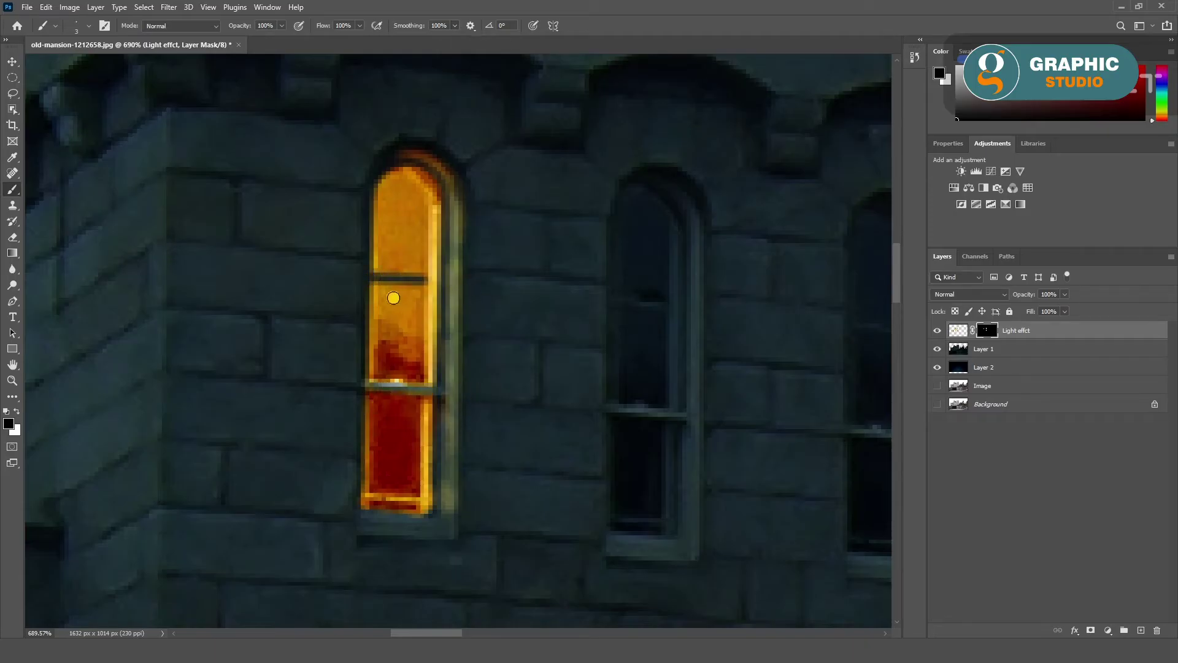
scroll(394, 298, "right", 5)
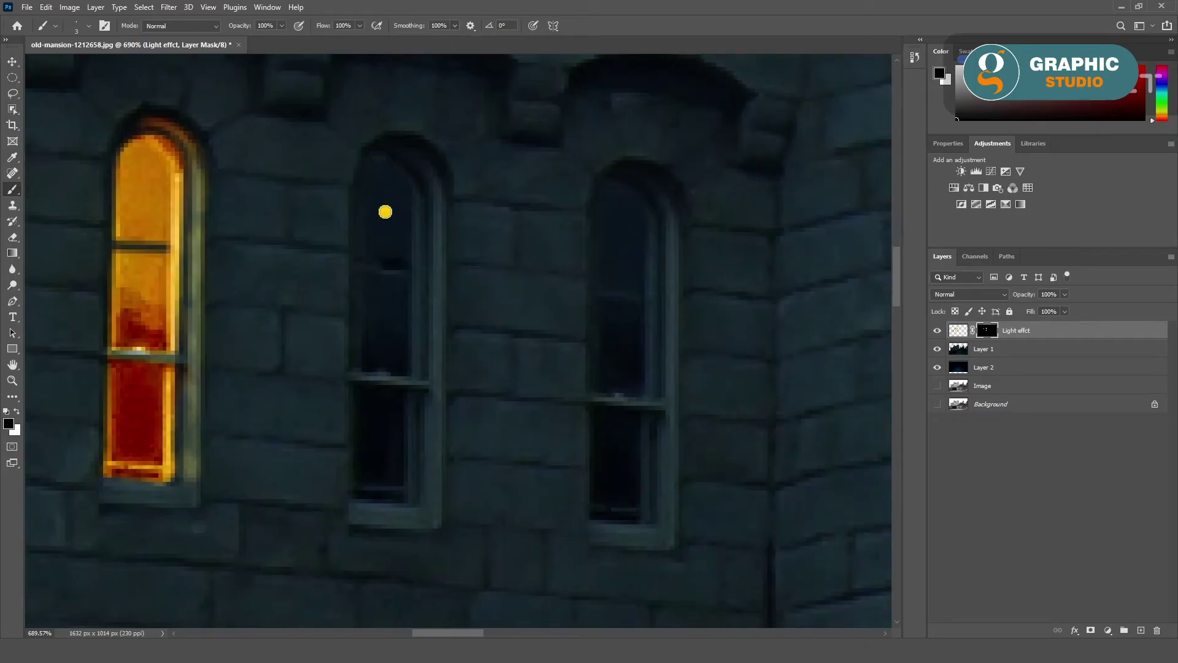
Step: Paint white light into the middle window, filling its bottom-right corner with a 5 px brush
key("bracketright")
key("bracketright")
key("bracketright")
key("x")
left_click(389, 189)
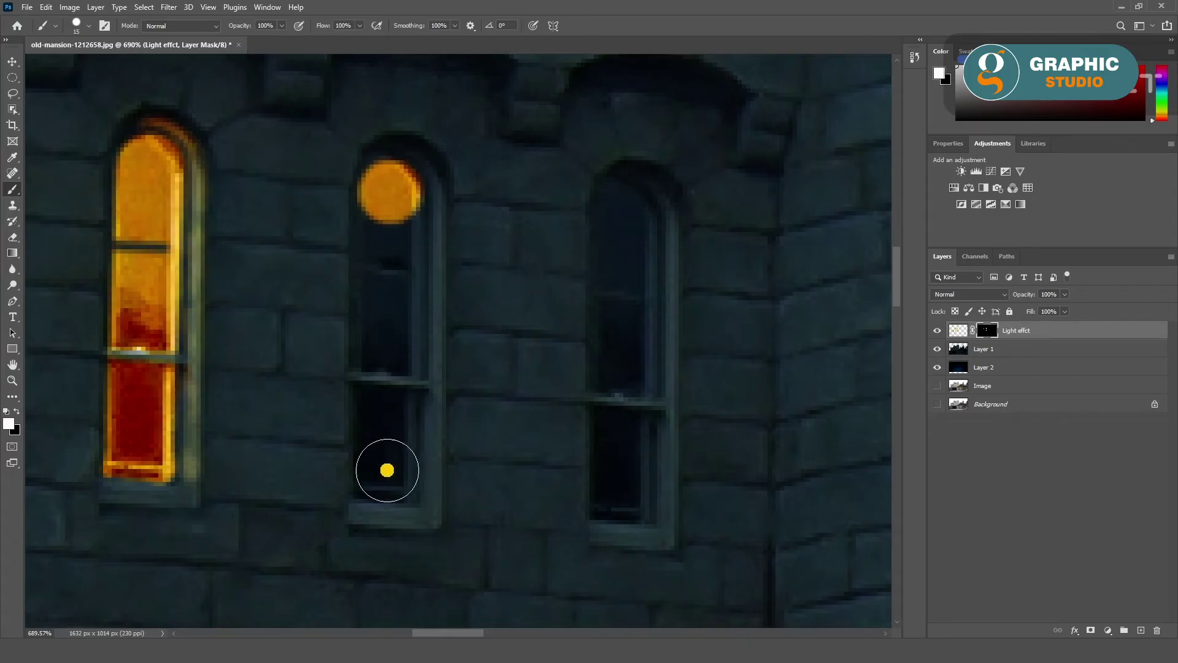
left_click(387, 465, "shift")
key("bracketleft")
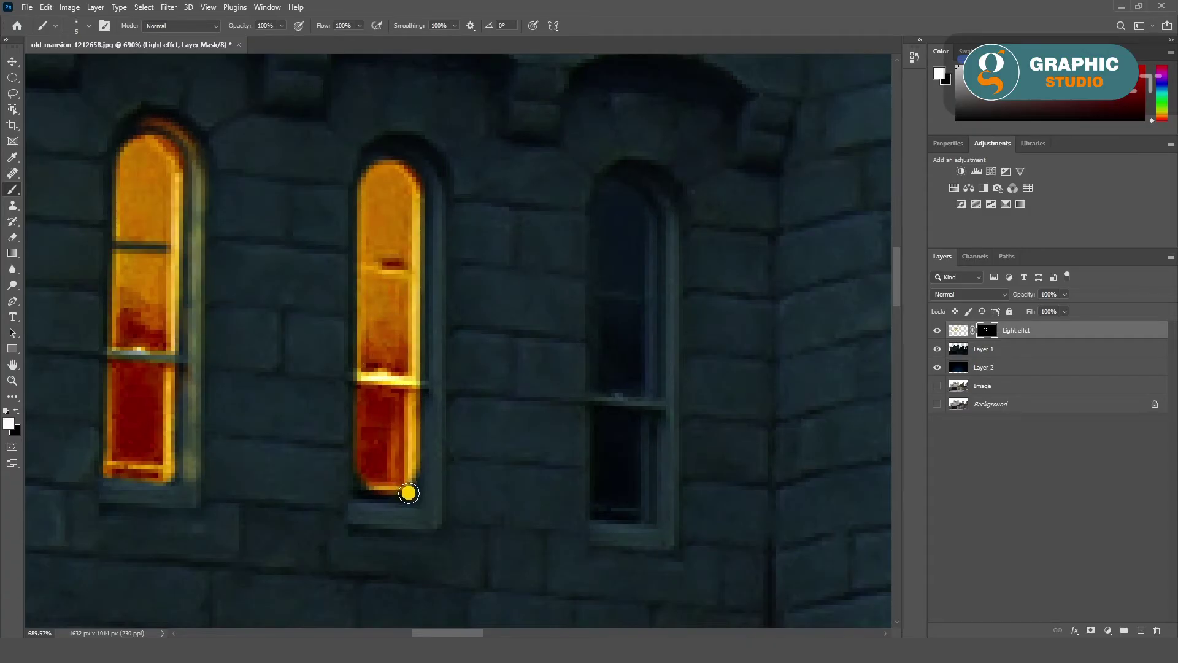
left_click_drag(408, 493, 406, 499)
Step: Brighten the window's arched top and right frame, then reset flow and smoothing to 100%
key("bracketleft")
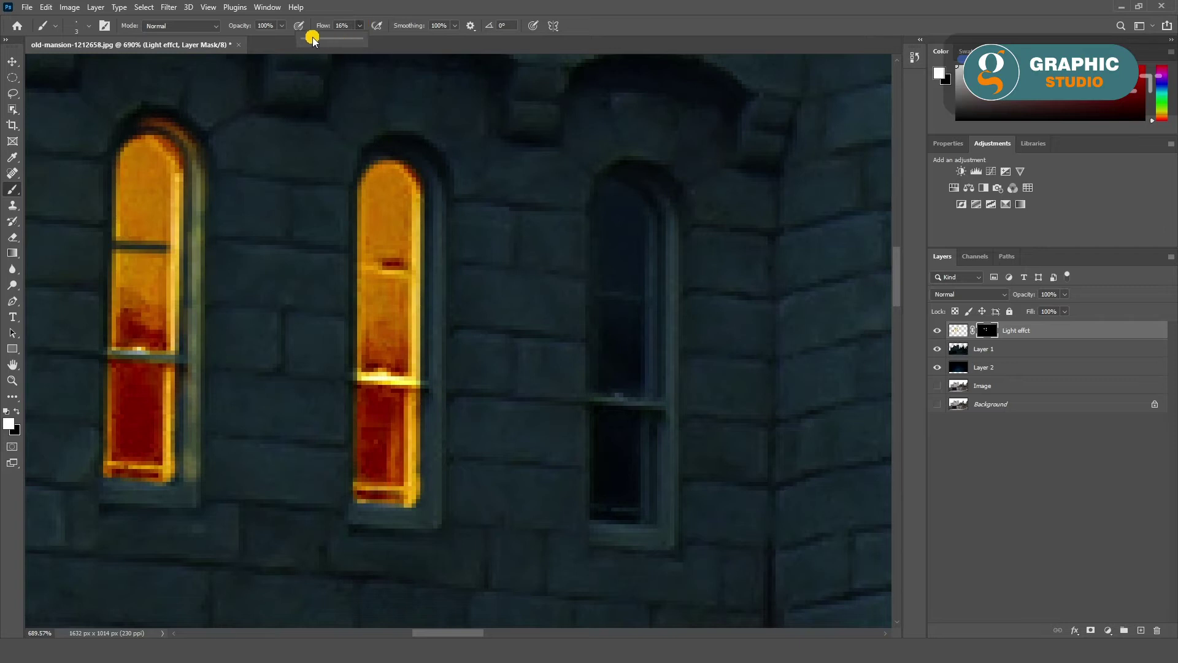
left_click(432, 29)
type("12")
mouse_move(432, 205)
left_mouse_down()
mouse_move(422, 158)
mouse_move(442, 269)
mouse_move(436, 501)
left_mouse_up()
mouse_move(436, 452)
left_mouse_down()
mouse_move(421, 165)
mouse_move(428, 231)
mouse_move(422, 221)
left_mouse_up()
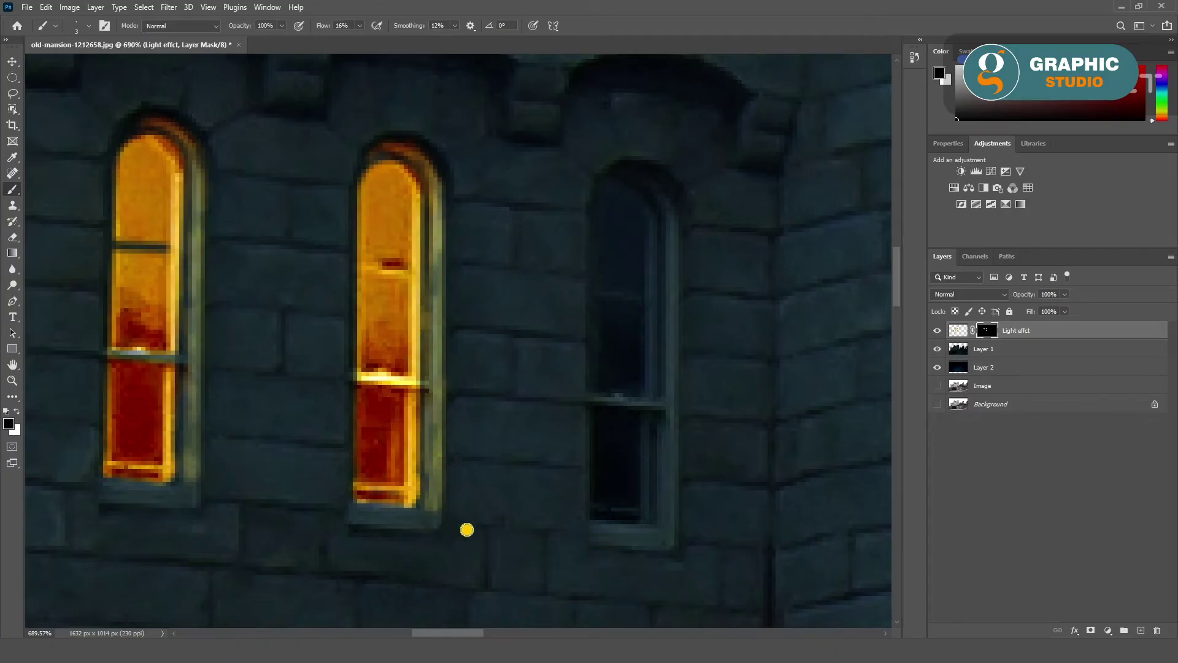
left_click_drag(455, 25, 509, 38)
left_click_drag(360, 25, 412, 38)
left_click_drag(564, 433, 319, 387)
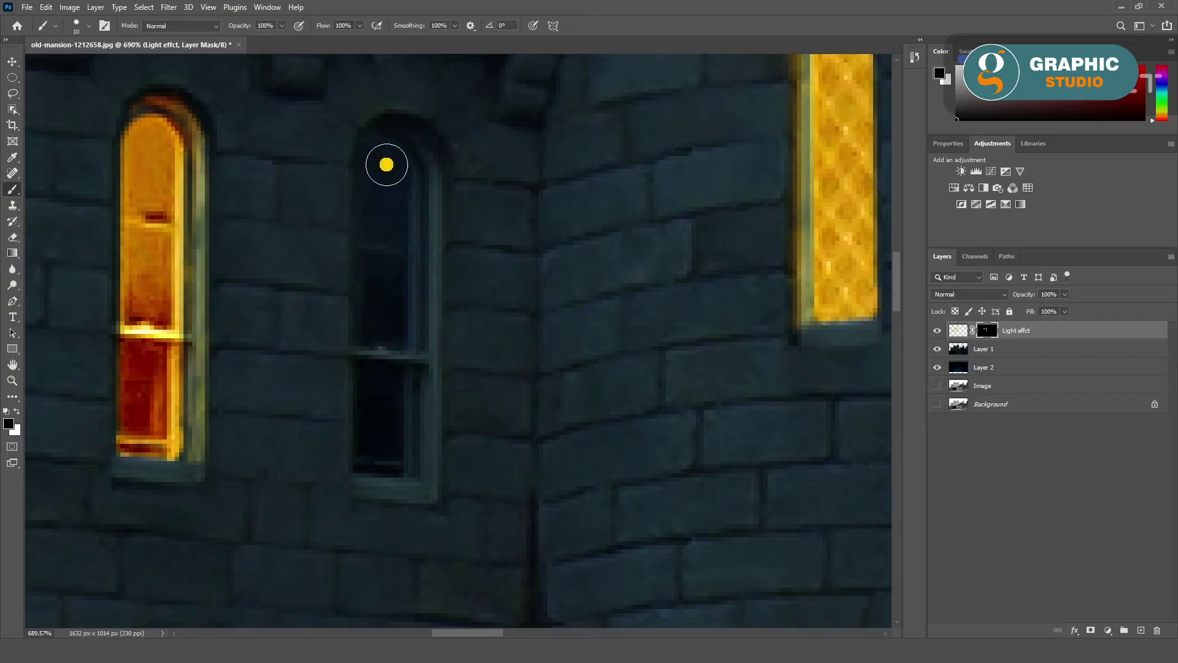
Step: Set the brush to 10 px and paint white light into the window's arch and body
key("bracketright")
key("bracketright")
key("bracketright")
key("bracketleft")
key("bracketleft")
key("bracketleft")
key("x")
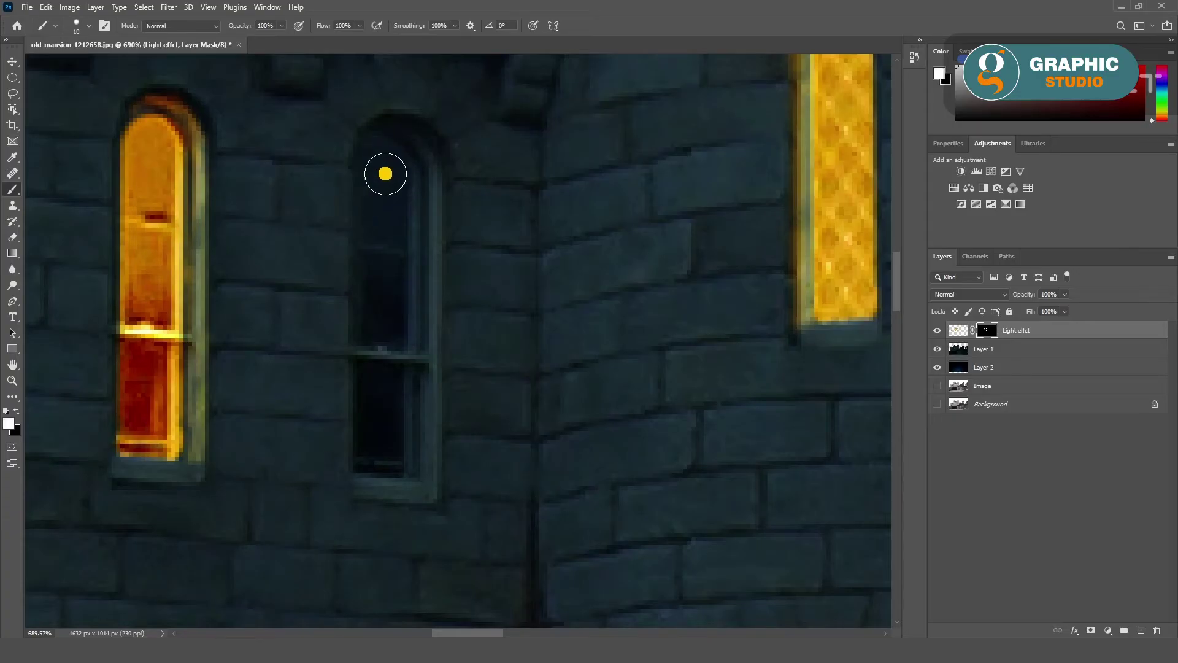
left_click(384, 165)
left_click(371, 453, "shift")
left_click_drag(389, 184, 395, 179)
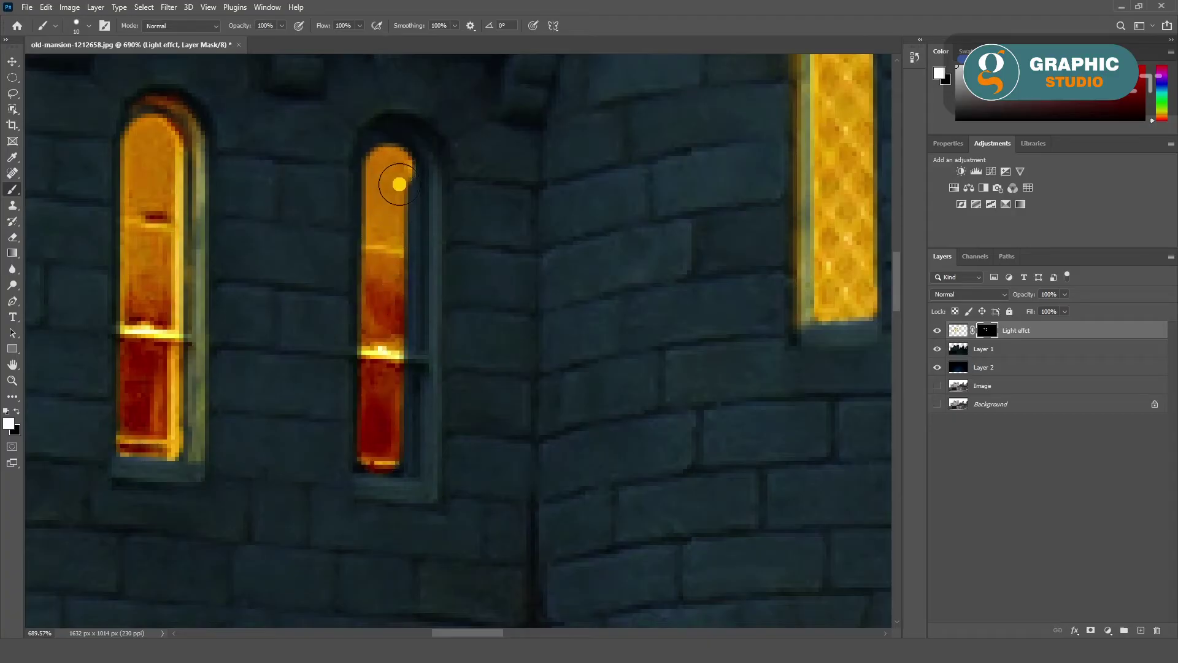
left_click(394, 457, "shift")
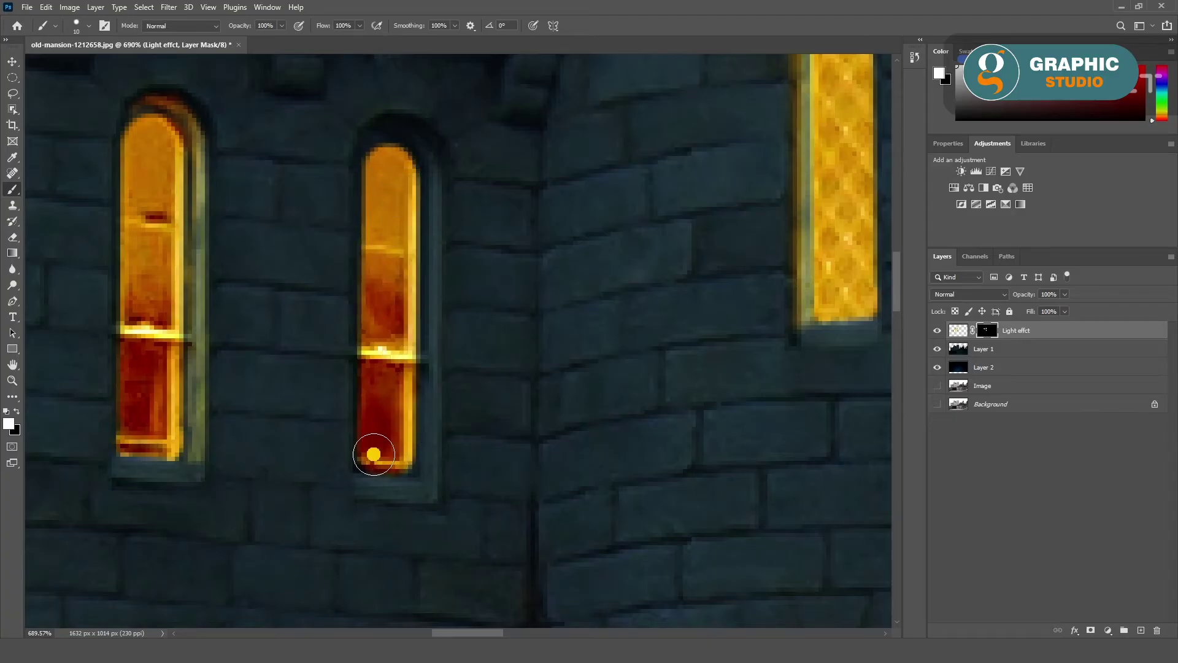
Step: With 5 px and 4 px brushes, fill the window's sill, right edge and arched top with light
key("bracketleft")
key("bracketleft")
key("bracketleft")
left_click_drag(367, 461, 370, 185)
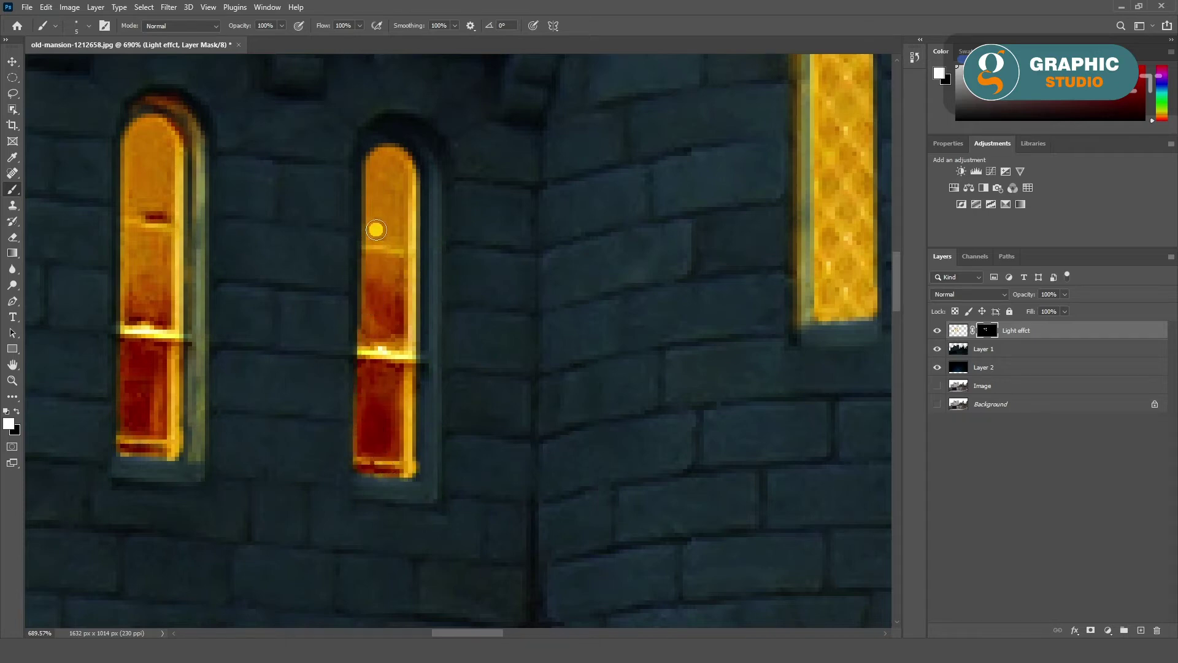
key("bracketleft")
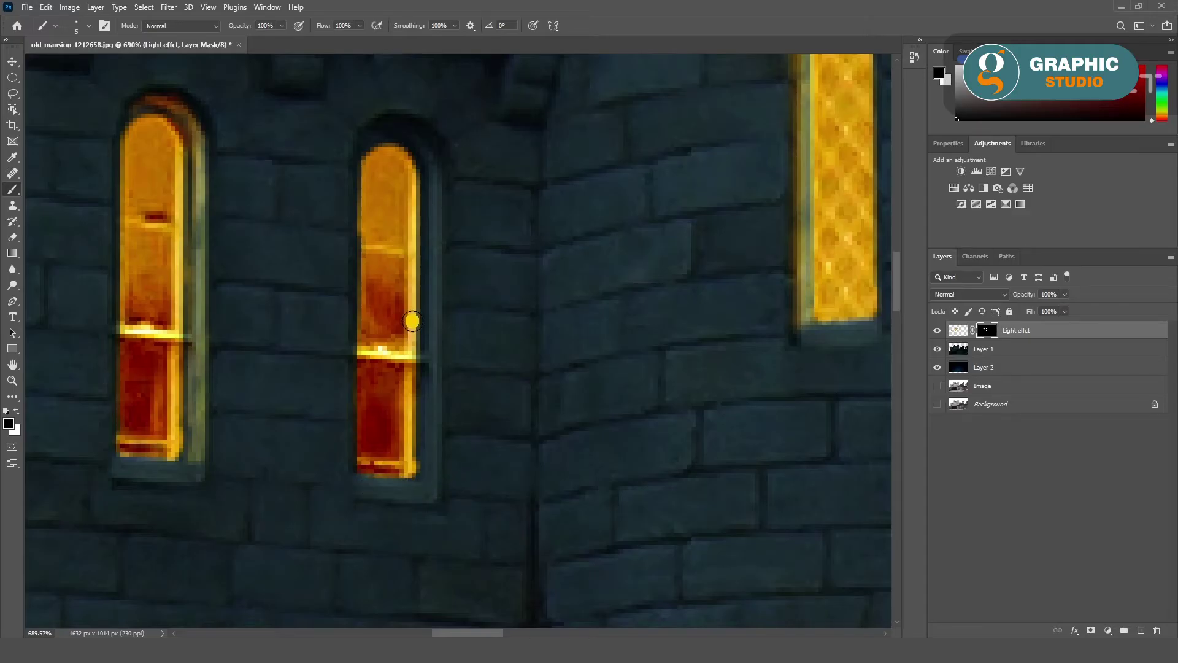
key("x")
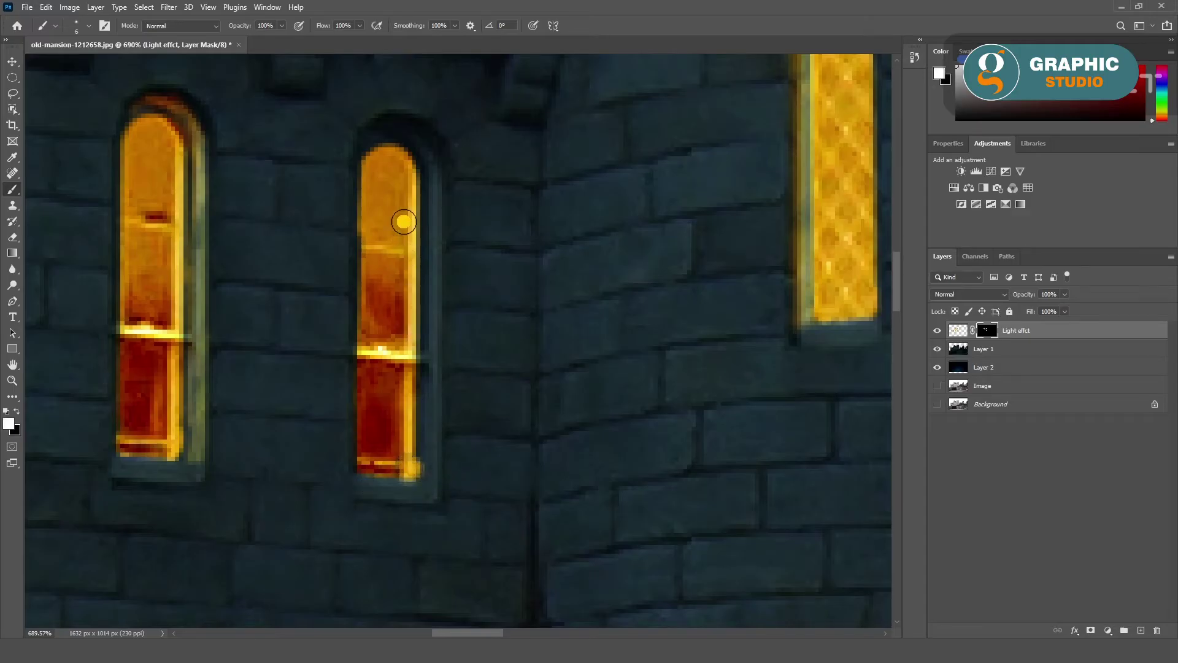
left_click(409, 166, "shift")
left_click_drag(408, 166, 405, 142)
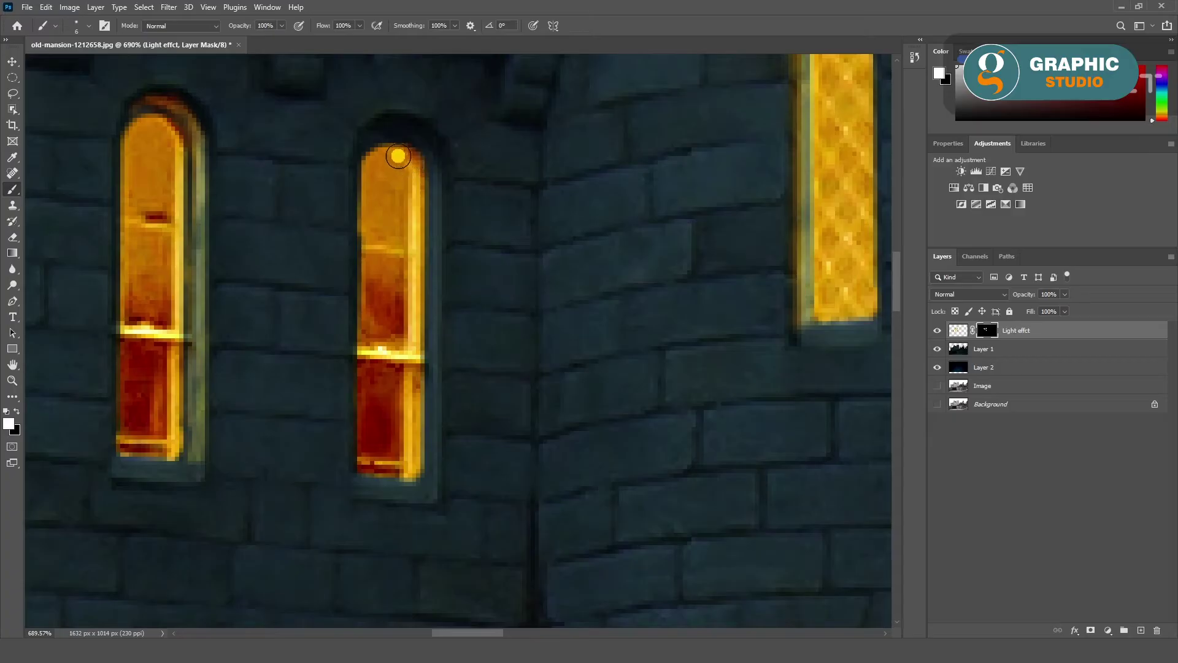
key("bracketleft")
key("bracketleft")
key("bracketleft")
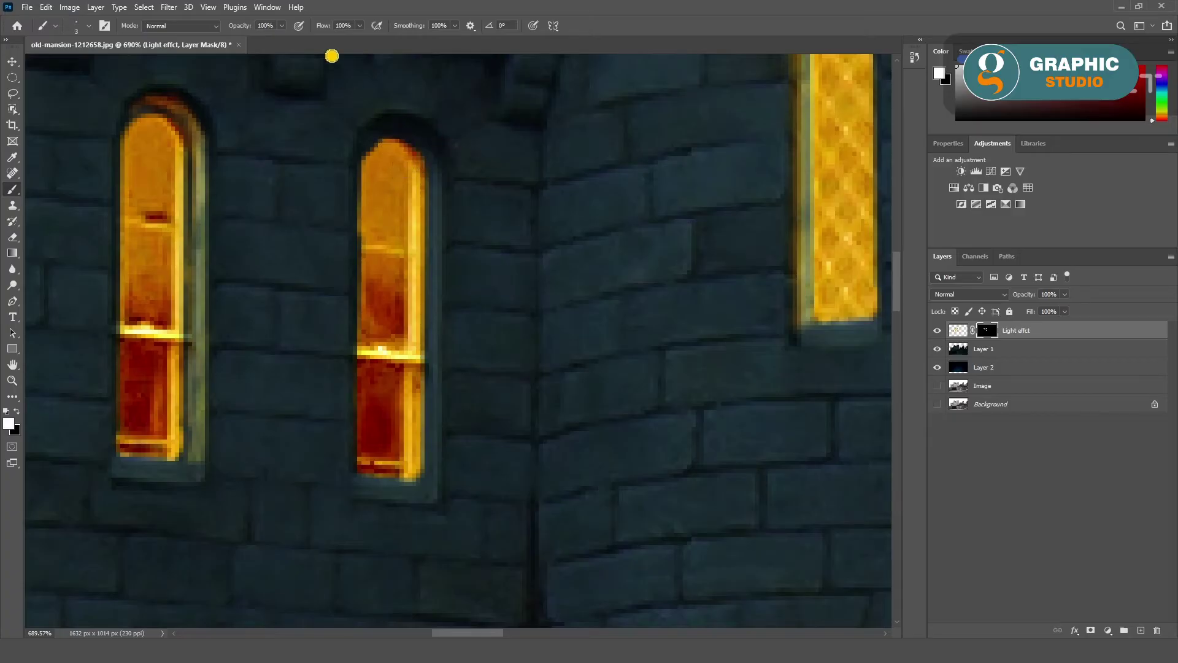
Step: Lower flow to 8% and brush a faint glow down the window's right frame
left_click(360, 25)
mouse_move(362, 39)
left_mouse_down()
mouse_move(317, 40)
mouse_move(349, 39)
left_mouse_up()
left_click(359, 25)
left_click(441, 25)
mouse_move(430, 132)
left_mouse_down()
mouse_move(445, 205)
mouse_move(440, 378)
left_mouse_up()
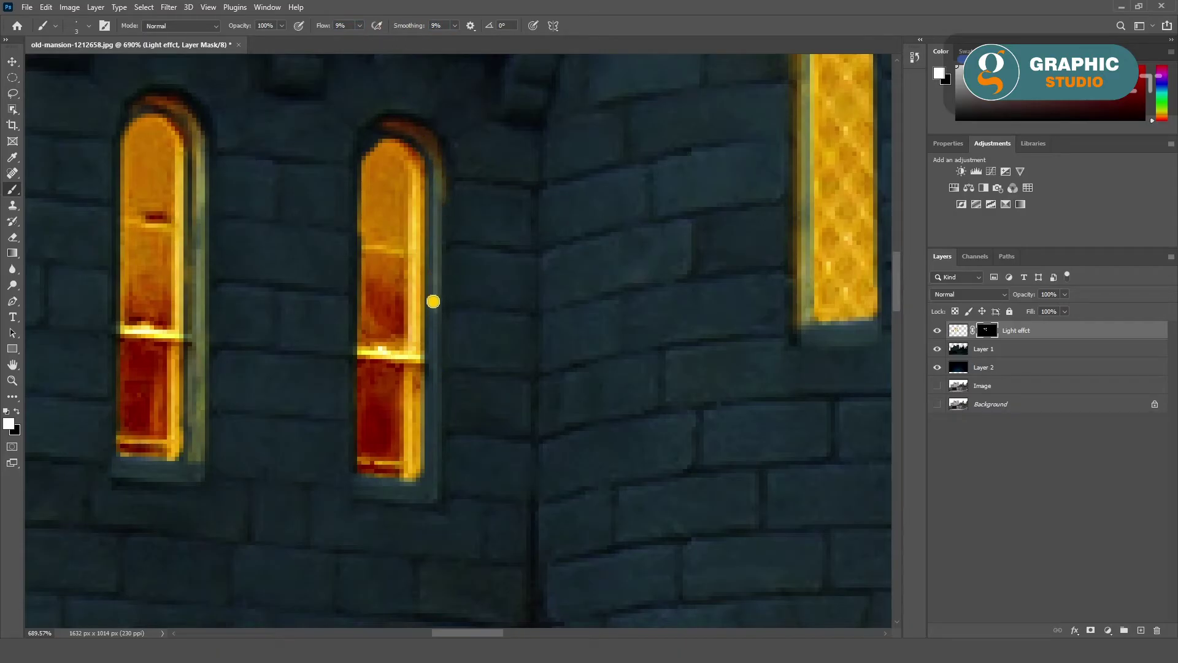
mouse_move(433, 301)
left_mouse_down()
mouse_move(429, 458)
mouse_move(442, 156)
mouse_move(424, 483)
left_mouse_up()
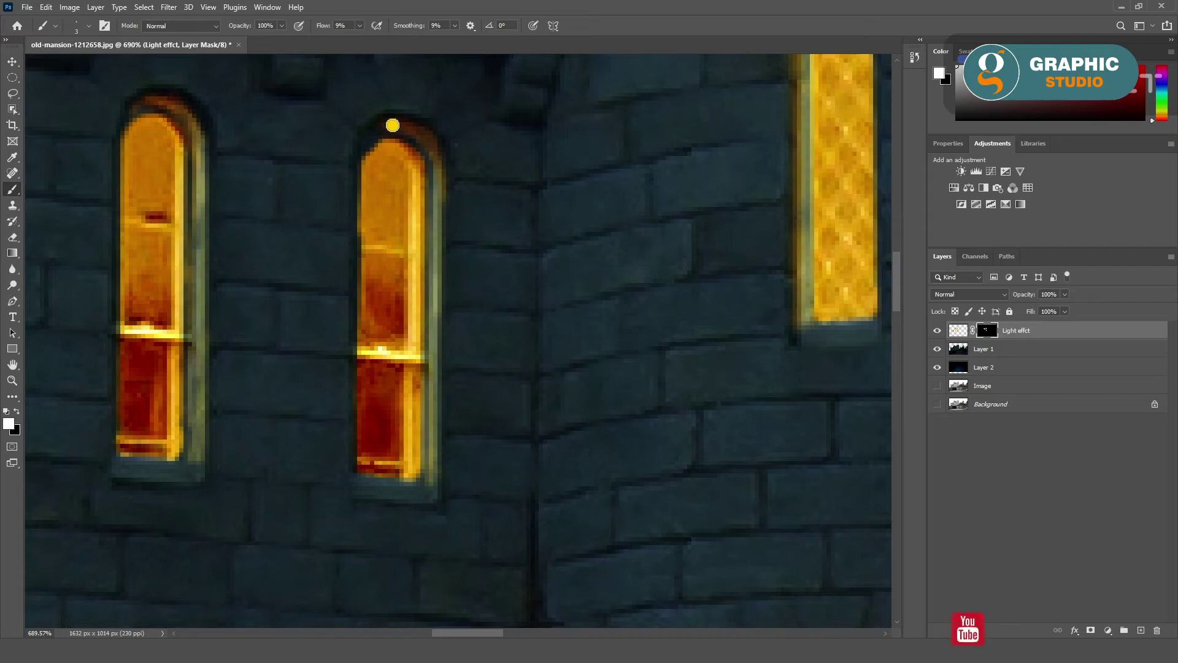
Step: With a 20 px brush at 100% flow and smoothing, paint light down the tall arched window
scroll(437, 255, "down", 4)
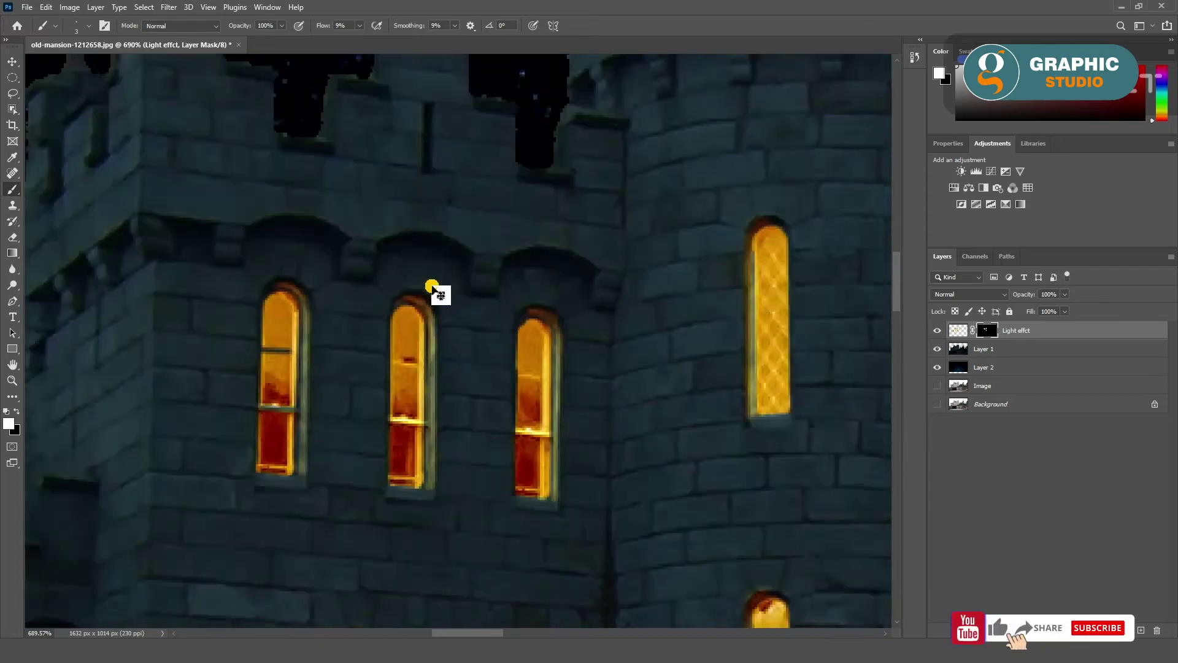
scroll(434, 289, "down", 3)
scroll(344, 244, "up", 2)
scroll(176, 487, "up", 2)
scroll(485, 422, "down", 3)
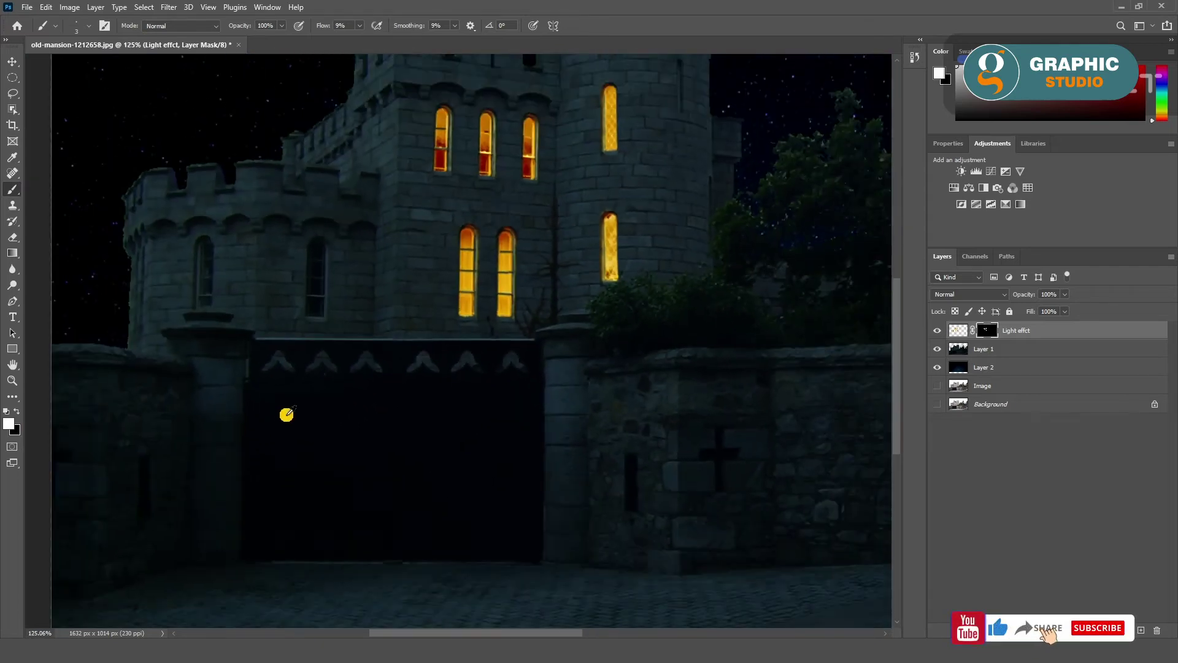
scroll(295, 273, "up", 4)
scroll(320, 288, "up", 3)
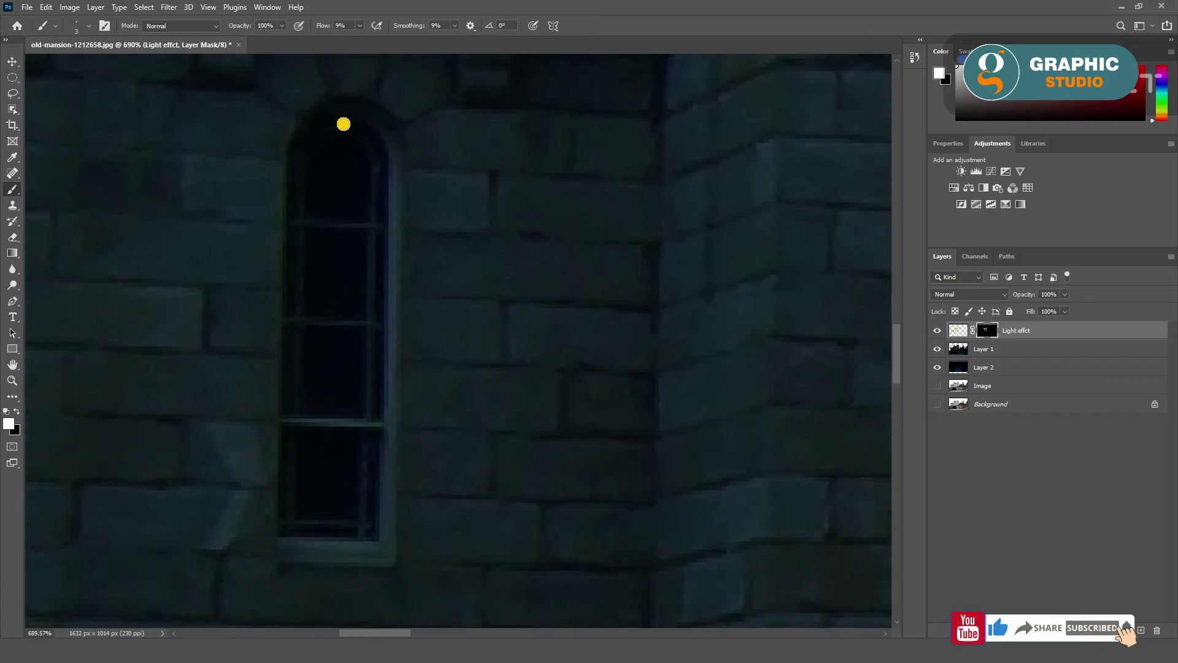
key("bracketright")
key("bracketright")
key("bracketright")
key("bracketright")
key("bracketright")
key("bracketright")
key("bracketleft")
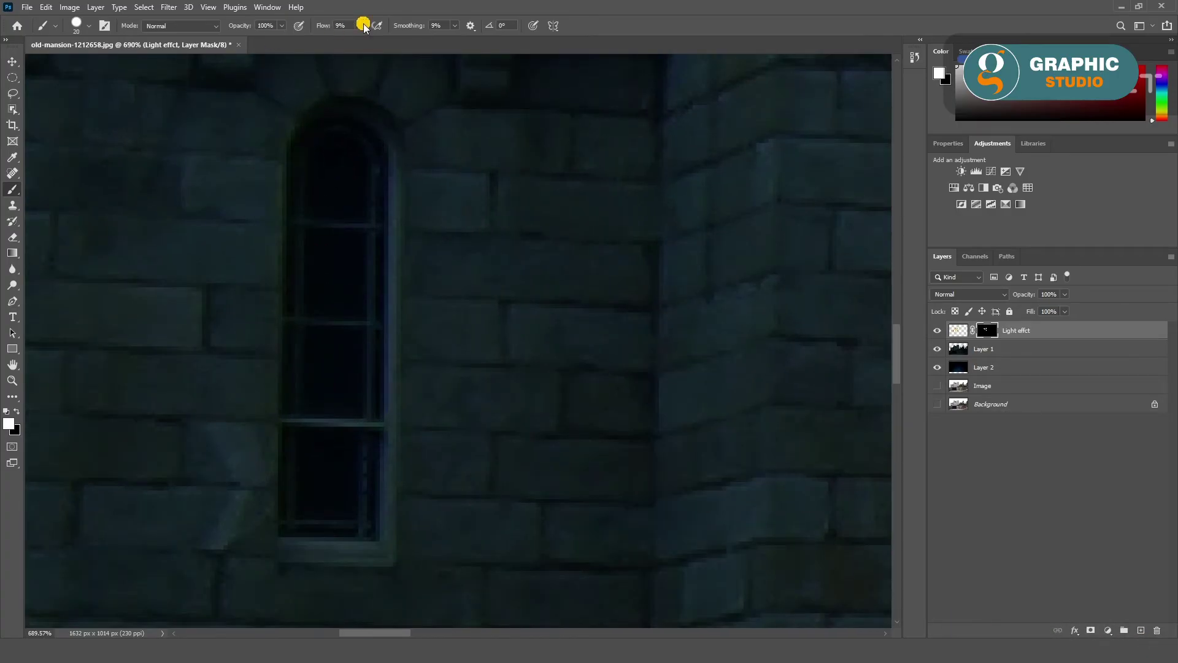
left_click_drag(360, 26, 523, 40)
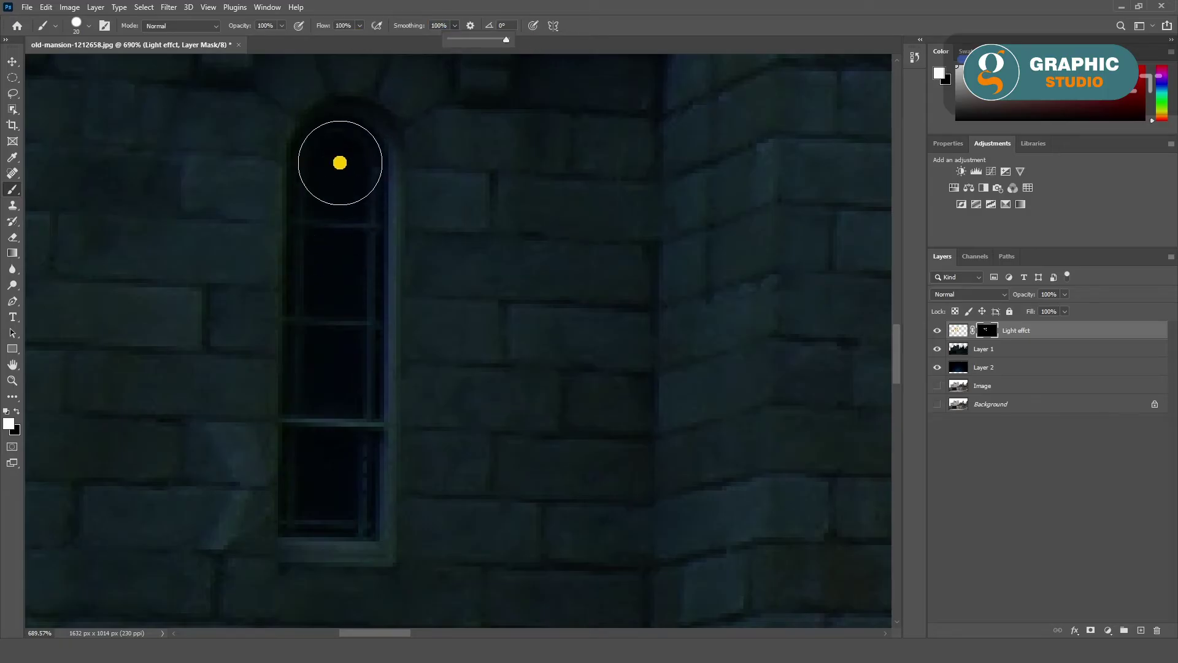
left_click(339, 163)
left_click(331, 489, "shift")
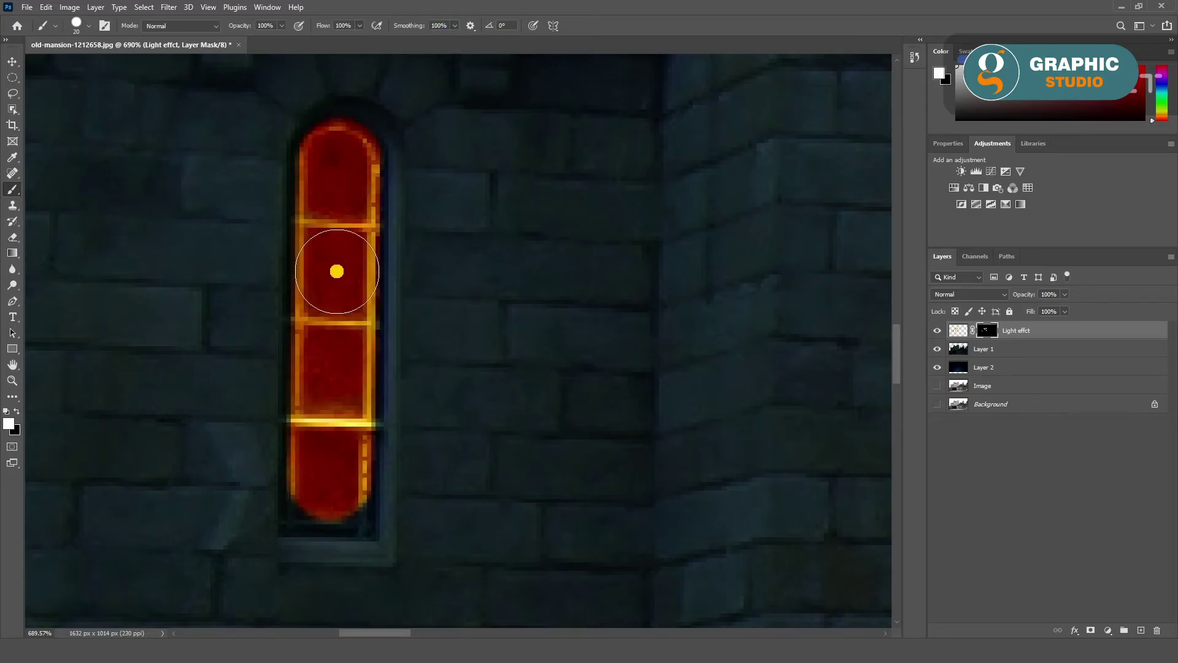
Step: Fill the window's right edge, bottom corners and notch with a 7 px brush, then trim left-edge spill in black
key("bracketleft")
key("bracketleft")
key("bracketleft")
left_click_drag(377, 158, 380, 226)
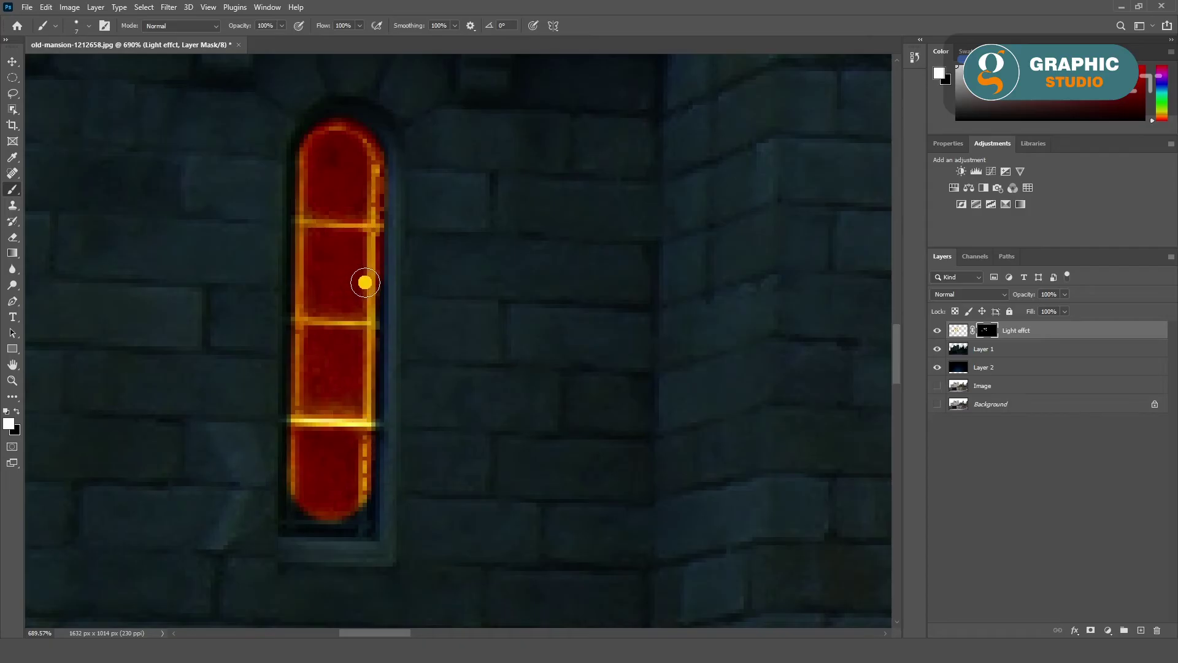
mouse_move(376, 359)
left_mouse_down()
mouse_move(358, 525)
mouse_move(362, 468)
left_mouse_up()
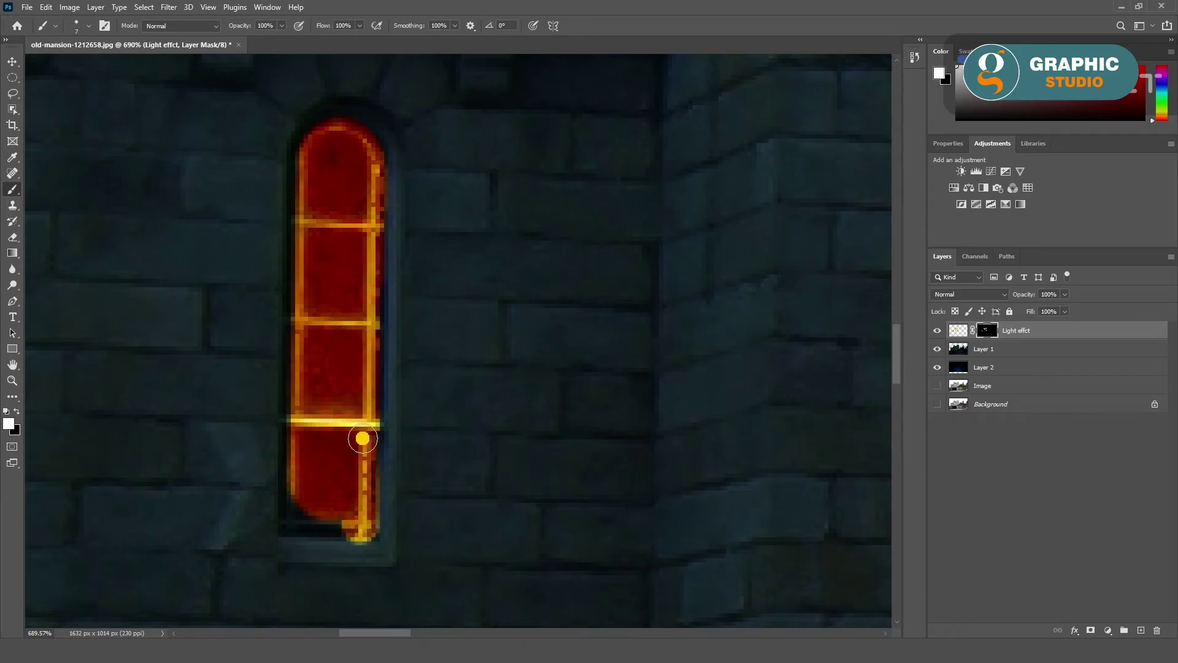
mouse_move(305, 513)
left_mouse_down()
mouse_move(296, 519)
mouse_move(296, 368)
mouse_move(315, 190)
left_mouse_up()
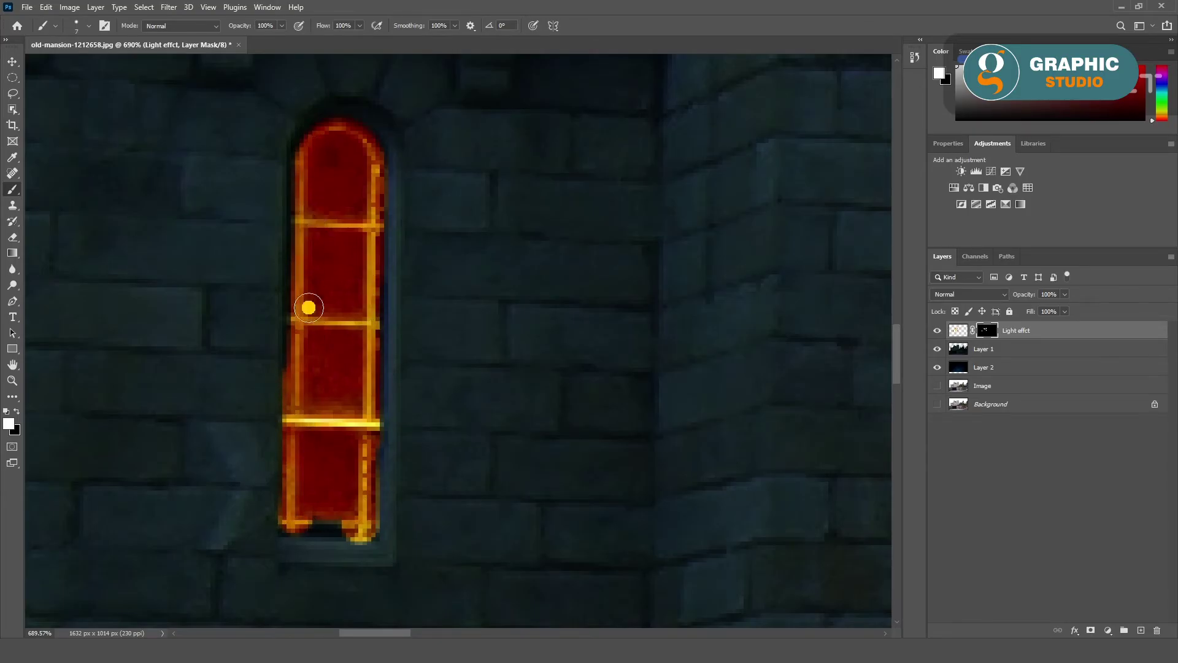
mouse_move(315, 523)
left_mouse_down()
mouse_move(360, 524)
mouse_move(306, 521)
mouse_move(319, 512)
mouse_move(297, 539)
mouse_move(374, 538)
left_mouse_up()
key("x")
left_click_drag(276, 534, 276, 387)
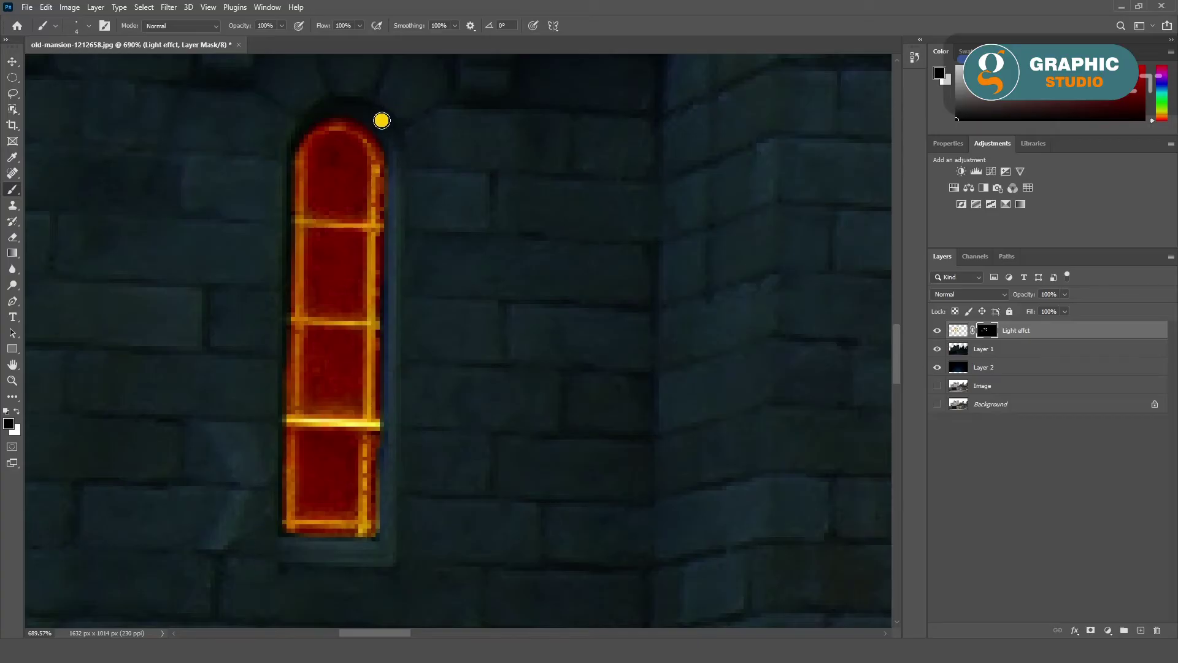
Step: Set flow to 15% and smoothing to 11%, then reveal a soft glow along the arch's right edge
left_click(360, 25)
left_click_drag(362, 39, 311, 39)
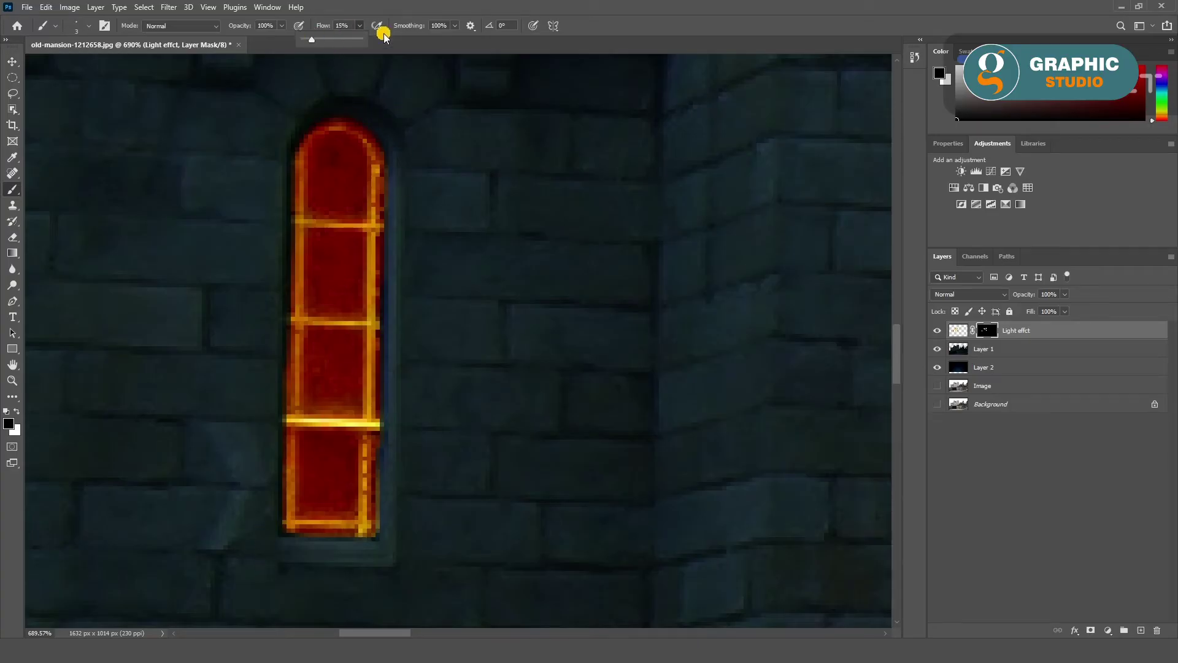
left_click(454, 26)
left_click_drag(459, 38, 406, 38)
left_click(343, 110)
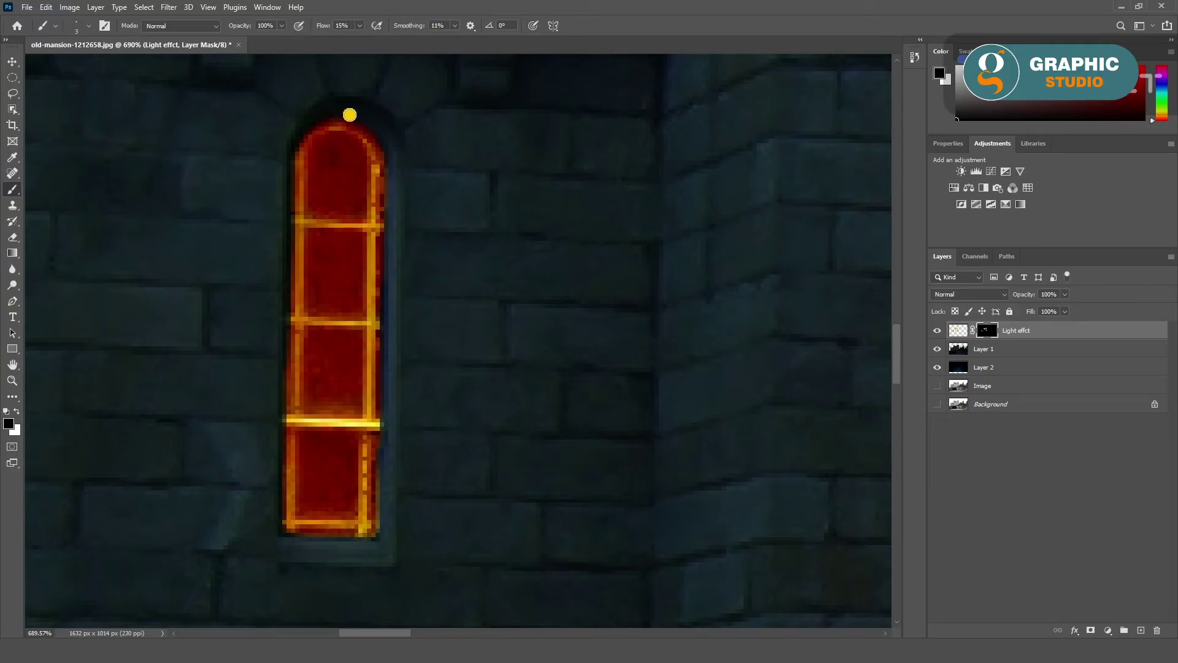
key("x")
mouse_move(339, 108)
left_mouse_down()
mouse_move(396, 171)
mouse_move(394, 236)
left_mouse_up()
Step: Dab and build up soft glow down the window's right frame edge
key("x")
key("x")
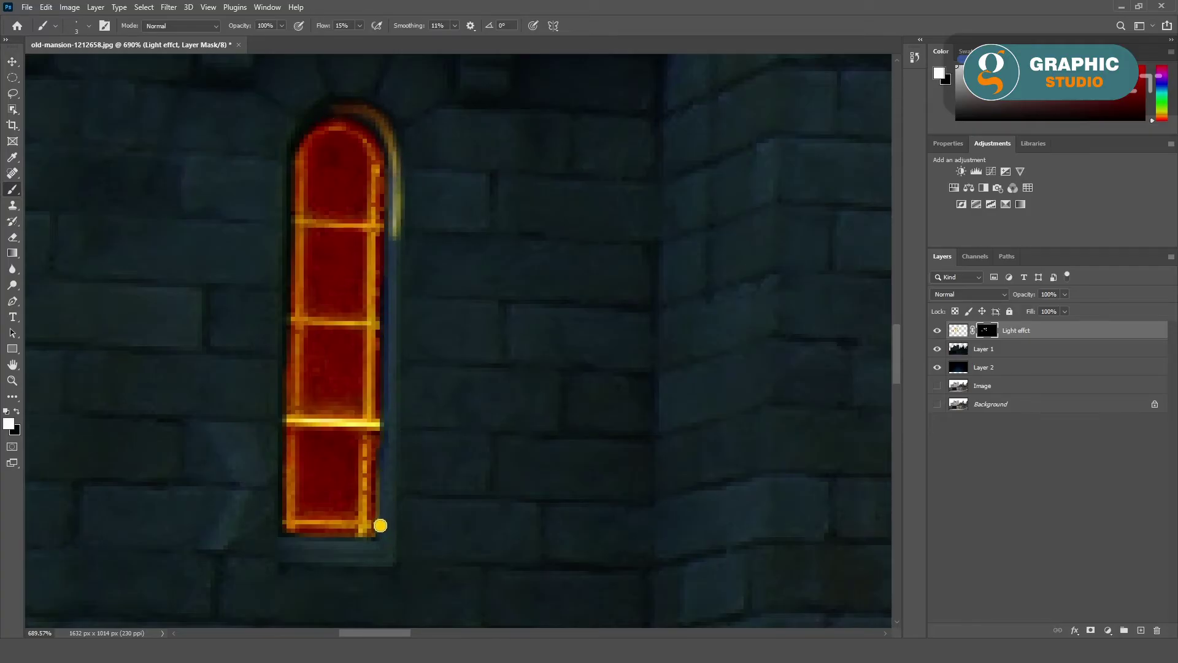
key("x")
key("x")
left_click(394, 351, "shift")
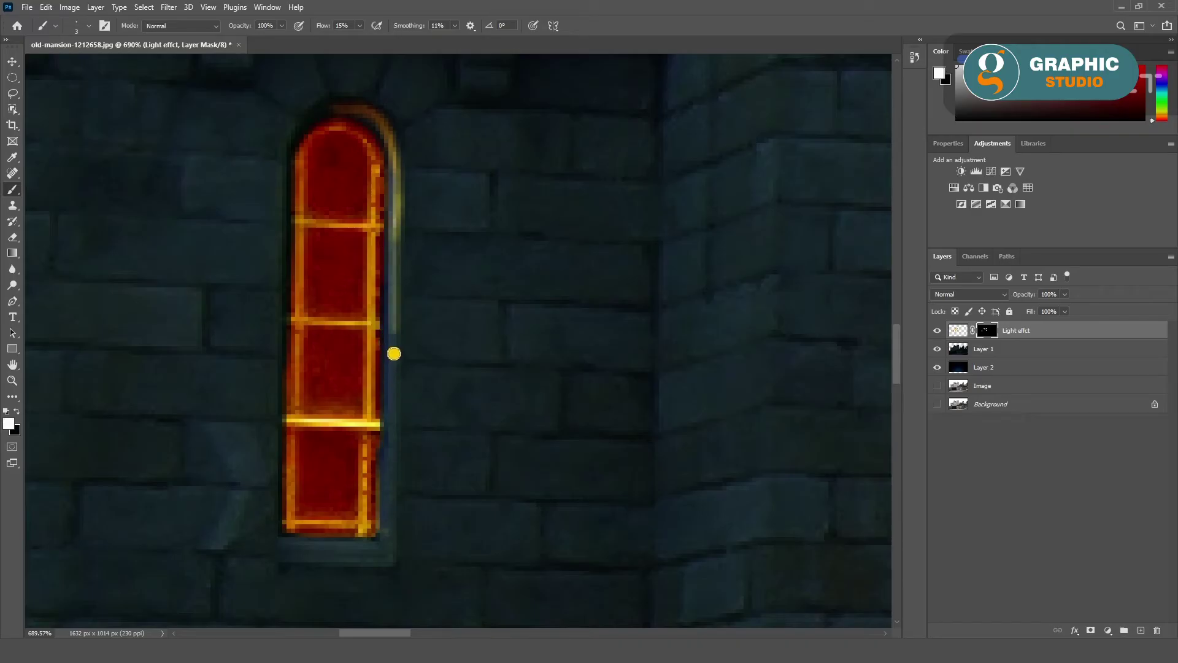
left_click(393, 466, "shift")
left_click(384, 535, "shift")
left_click_drag(383, 495, 390, 319)
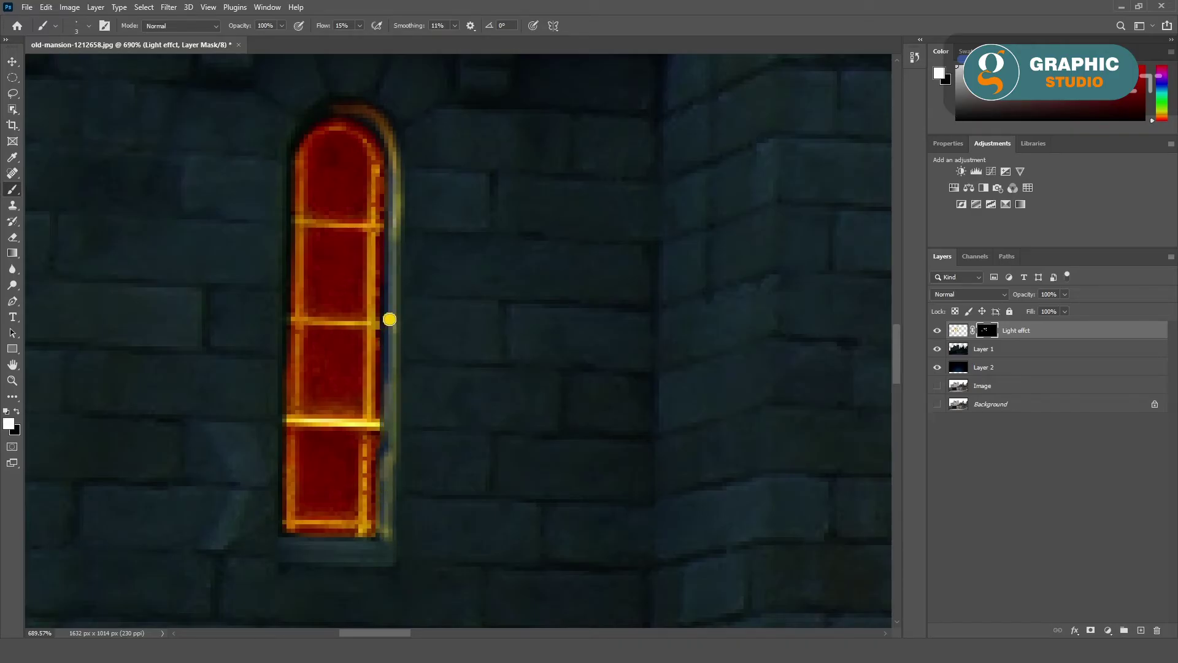
left_click_drag(385, 240, 389, 302)
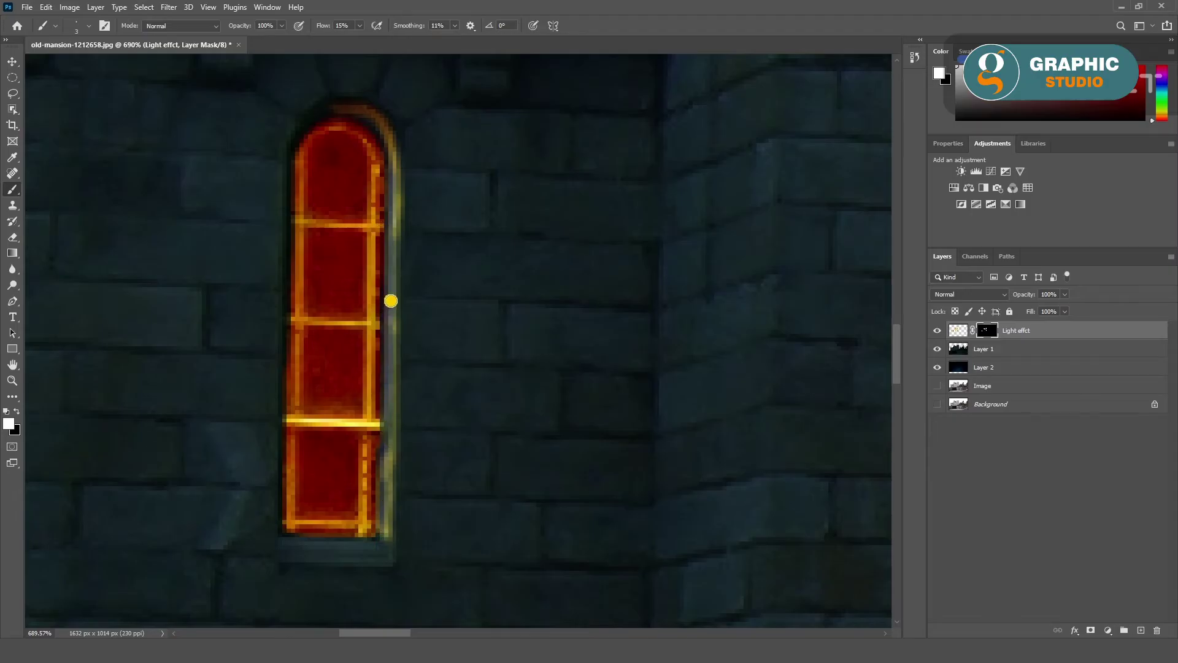
left_click_drag(383, 199, 387, 313)
left_click_drag(387, 384, 394, 381)
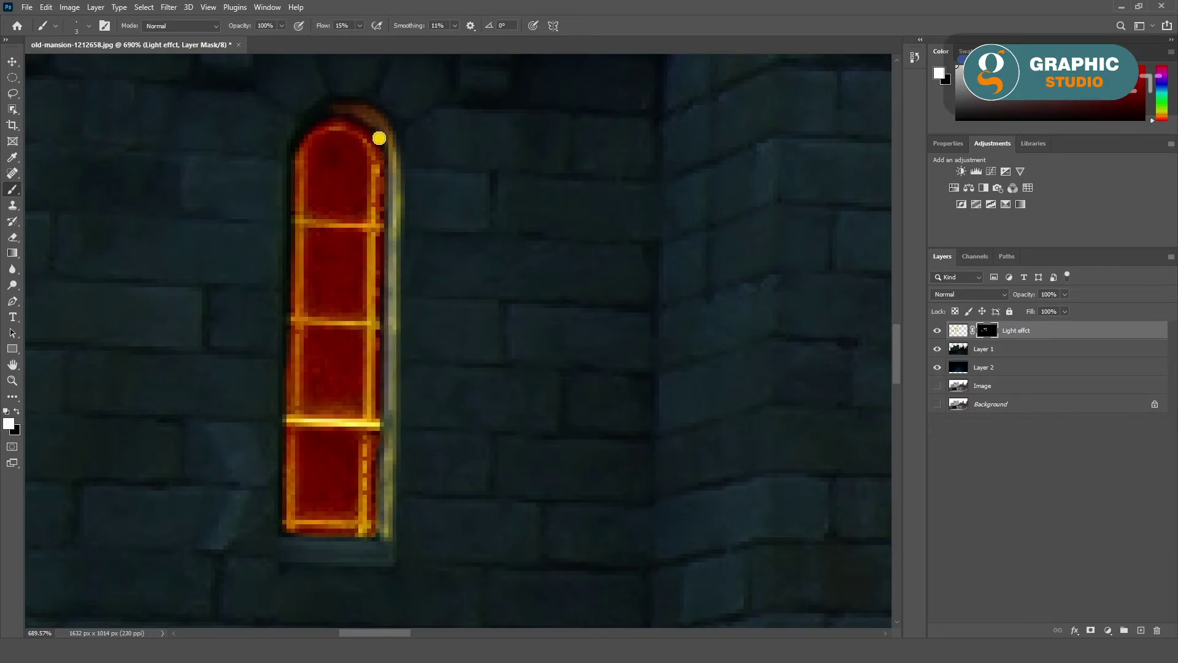
Step: Switch to black at 100% flow and darken the upper horizontal window bars
scroll(354, 349, "down", 5)
key("x")
scroll(415, 213, "up", 5)
scroll(381, 214, "up", 2)
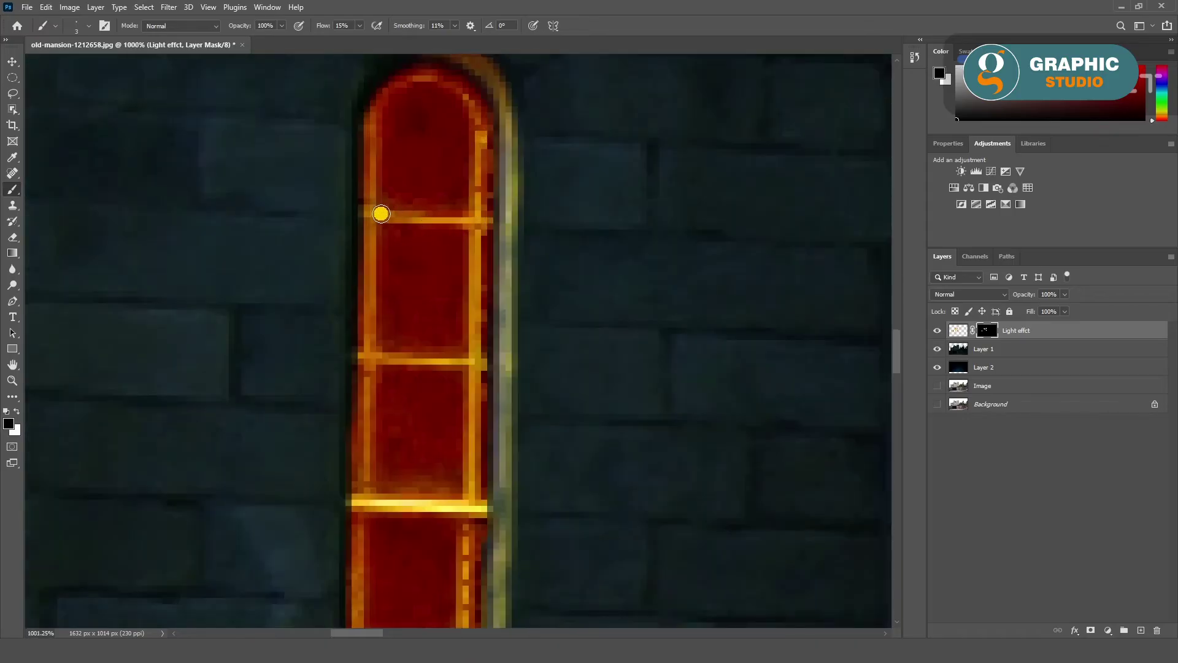
left_click_drag(376, 216, 488, 219)
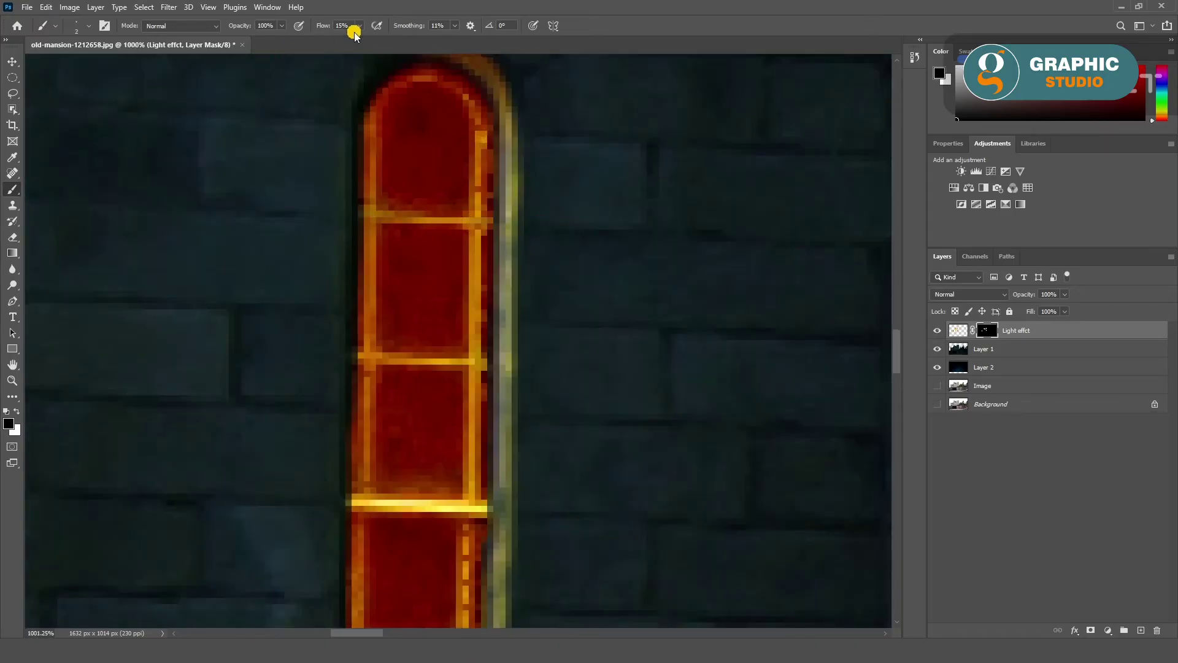
left_click_drag(356, 31, 413, 43)
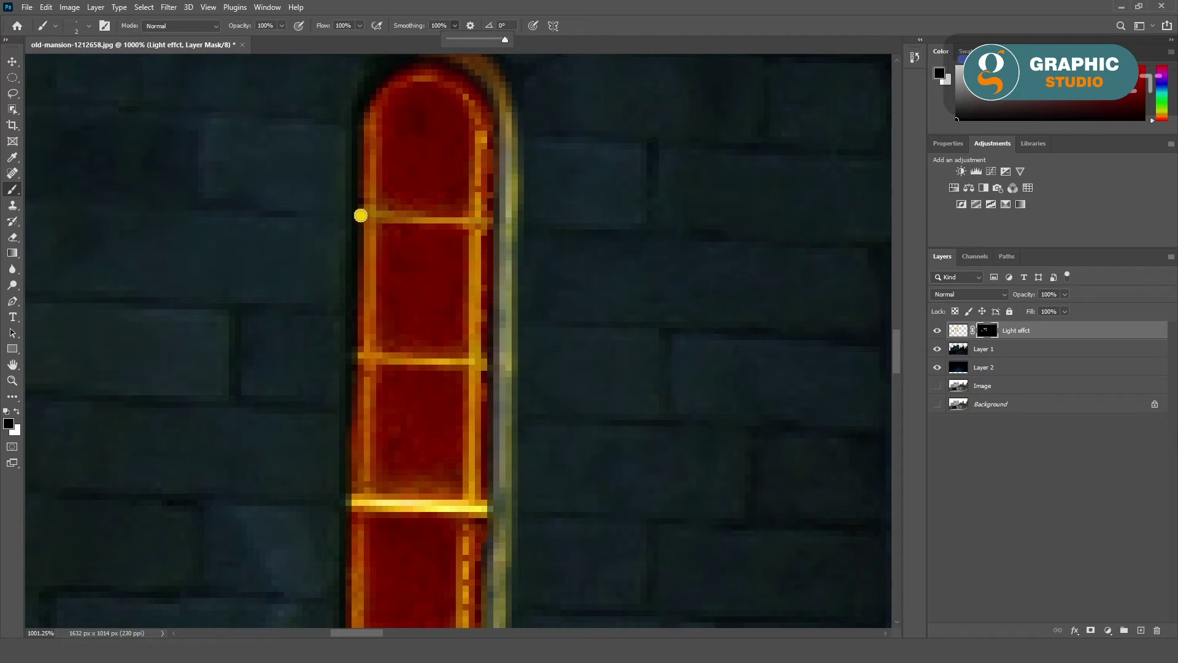
left_click_drag(360, 215, 552, 223)
Step: Darken the remaining window bars down to the bottom one and where they meet the right frame
left_click_drag(349, 350, 482, 359)
left_click_drag(413, 305, 409, 120)
left_click_drag(337, 326, 485, 329)
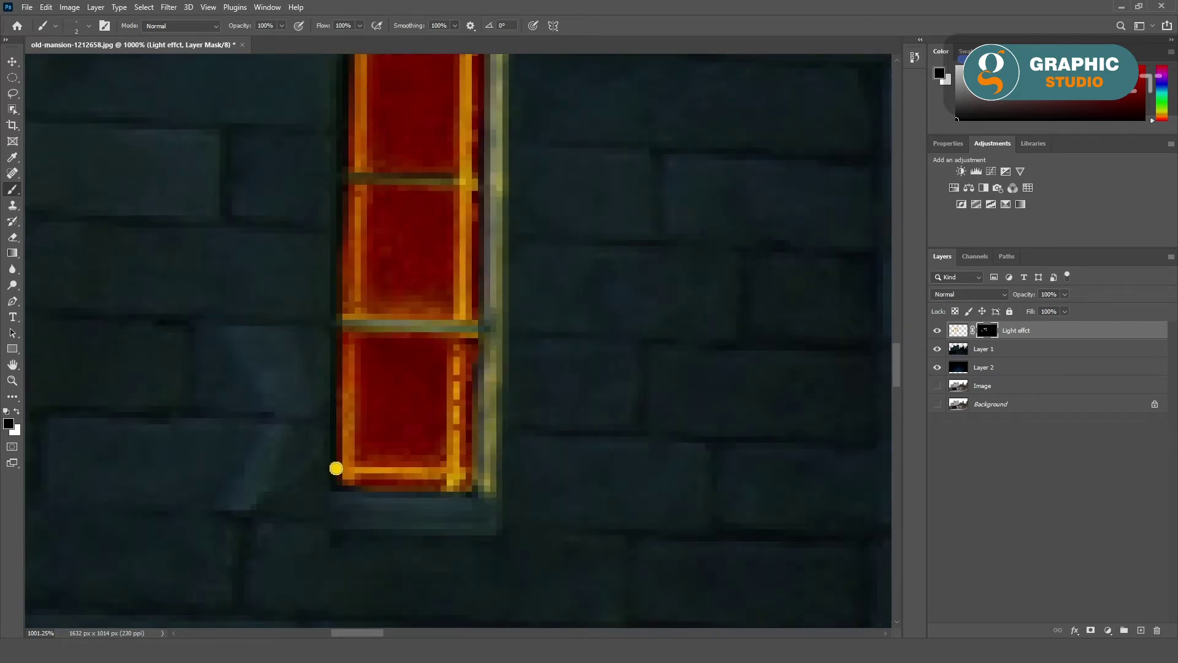
left_click_drag(336, 468, 510, 479)
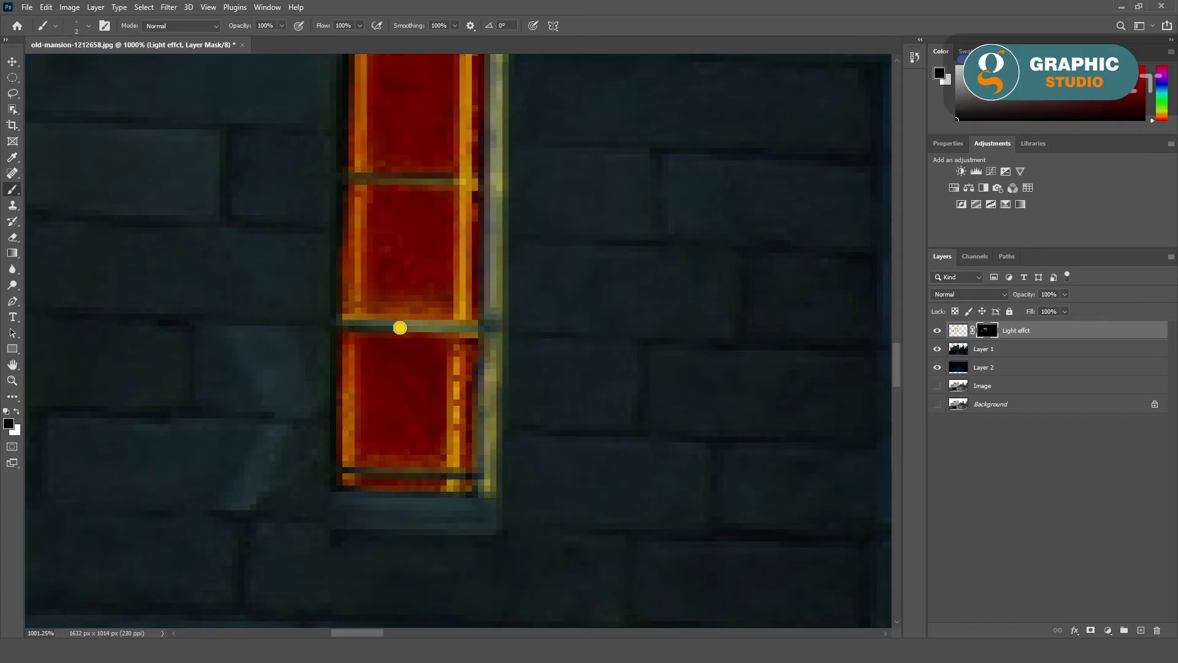
left_click_drag(399, 328, 479, 326)
mouse_move(509, 181)
left_mouse_down()
mouse_move(381, 176)
mouse_move(362, 447)
left_mouse_up()
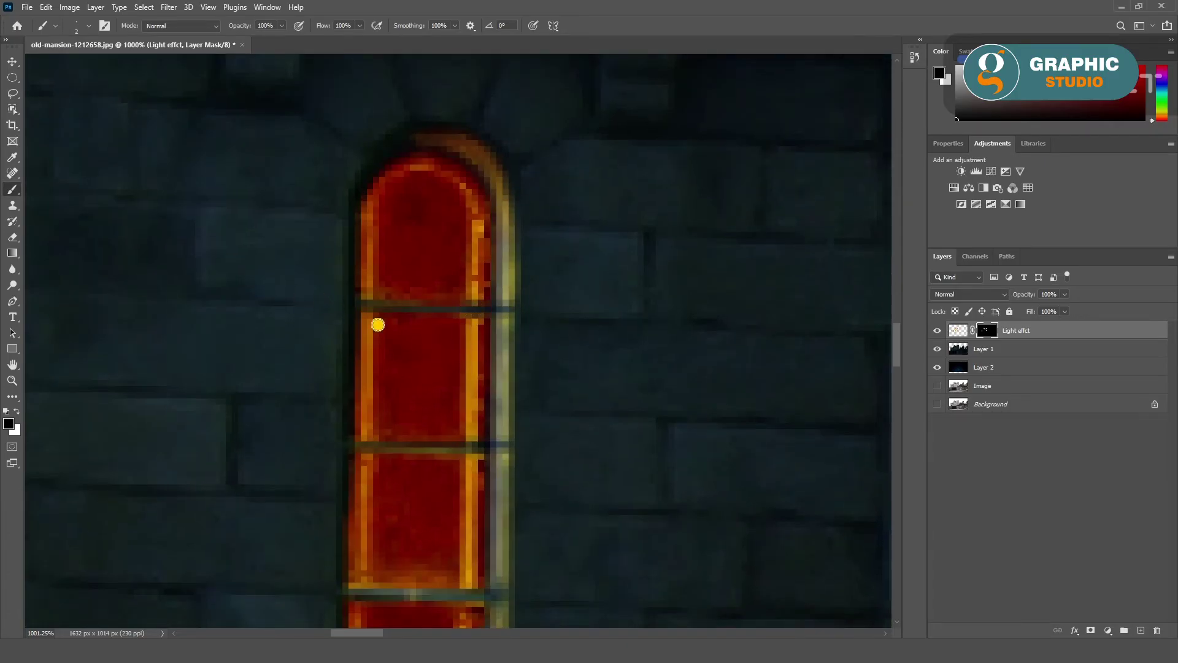
scroll(377, 321, "down", 3)
scroll(376, 279, "down", 1)
scroll(355, 268, "up", 1)
Step: Fill the tower's arched window with white light, including its rounded bottom and left edge
mouse_move(473, 256)
left_mouse_down()
mouse_move(574, 321)
mouse_move(706, 308)
mouse_move(737, 400)
mouse_move(482, 234)
left_mouse_up()
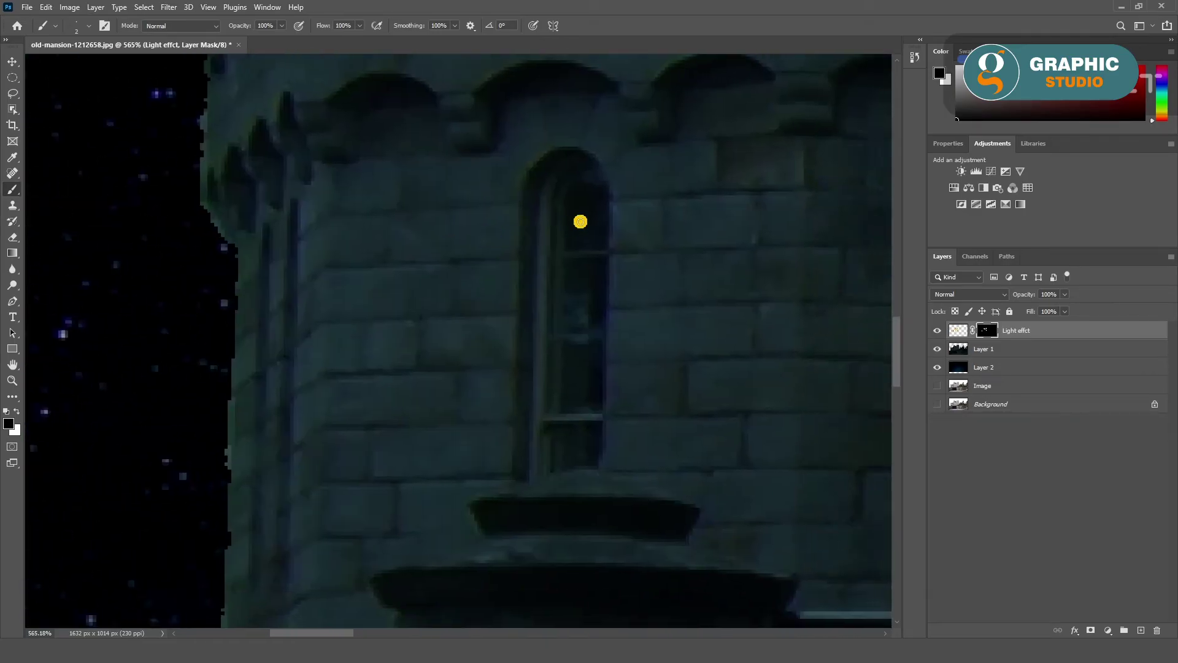
key("bracketright")
key("x")
left_click(583, 202)
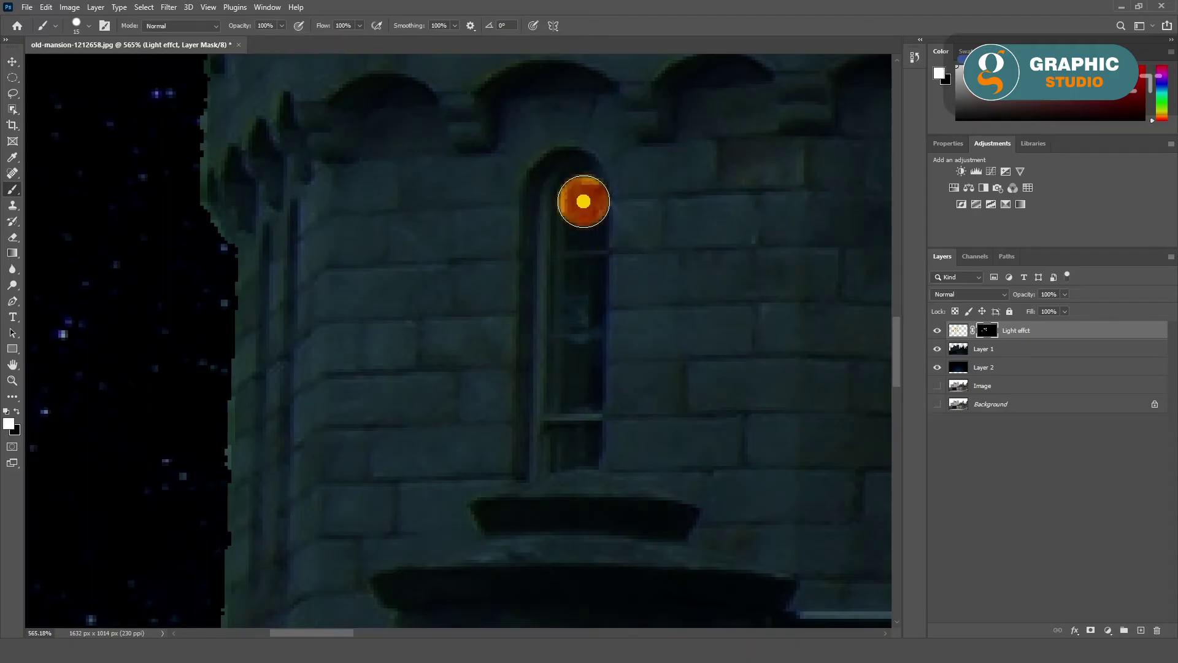
left_click(572, 444, "shift")
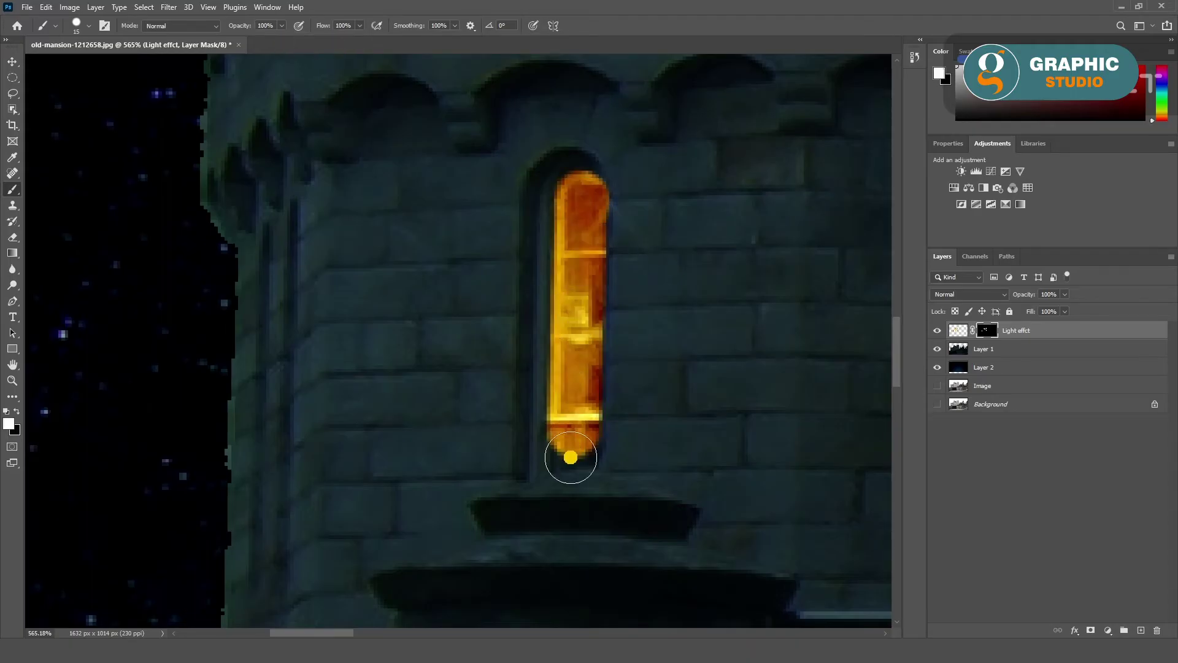
key("bracketleft")
key("bracketleft")
key("bracketleft")
mouse_move(558, 454)
left_mouse_down()
mouse_move(584, 460)
mouse_move(588, 443)
left_mouse_up()
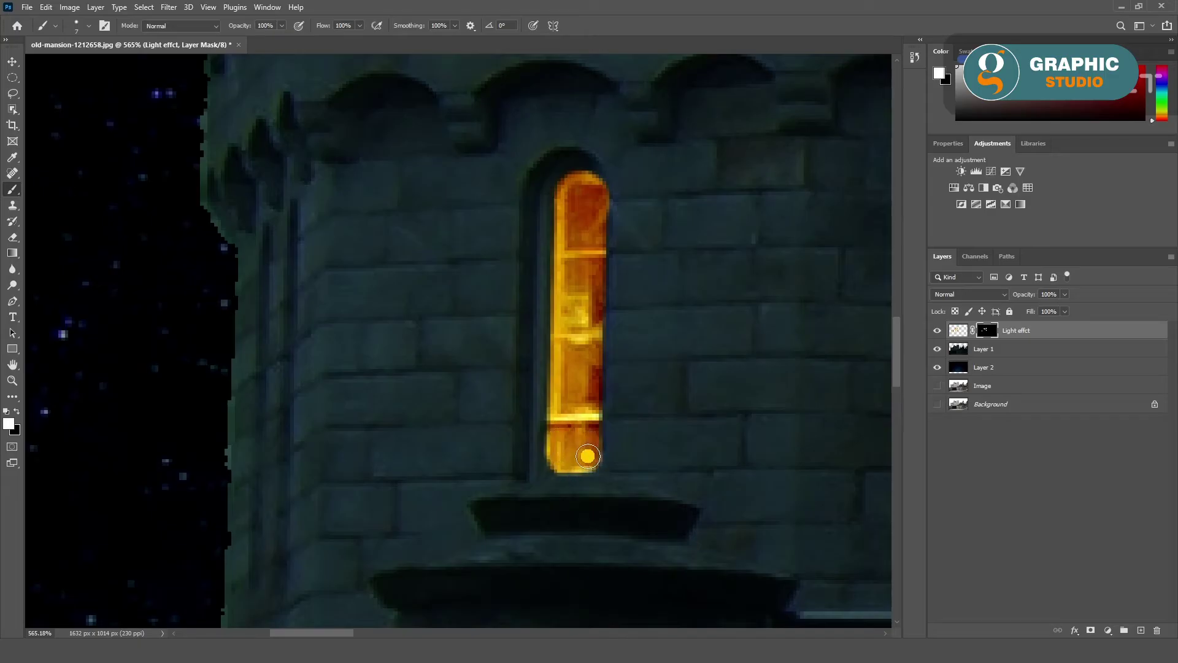
key("bracketleft")
mouse_move(564, 227)
left_mouse_down()
mouse_move(555, 452)
mouse_move(555, 416)
left_mouse_up()
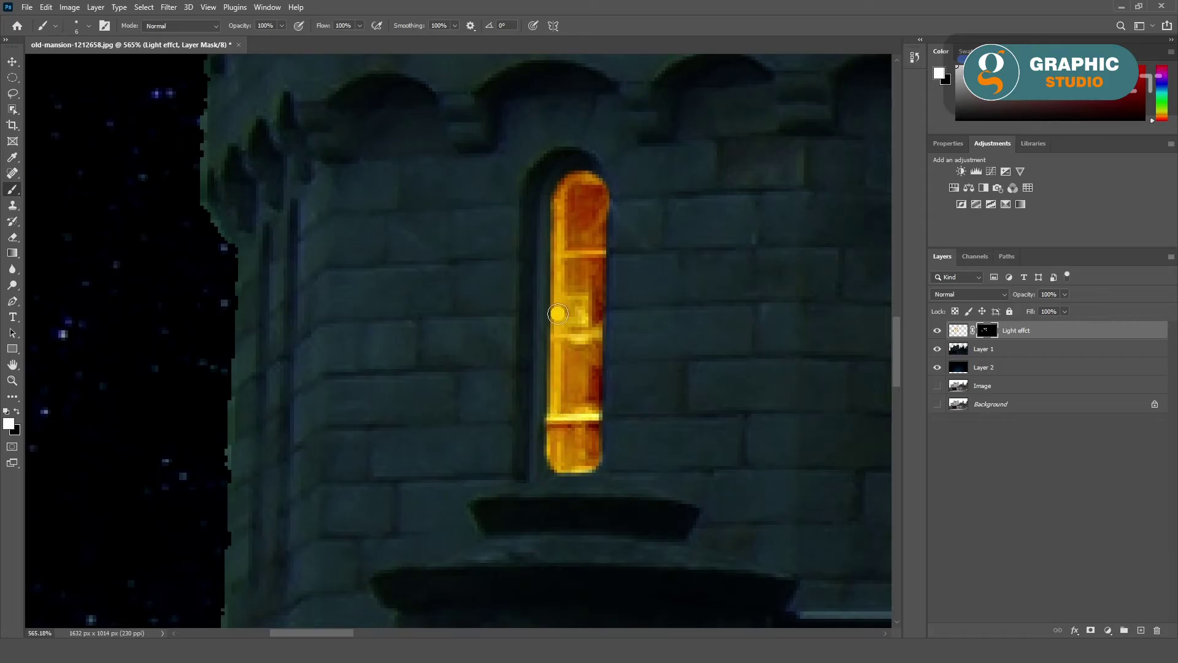
Step: At 11% flow and smoothing, brush a faint glow along the window's arch and left inner edge
left_click(359, 26)
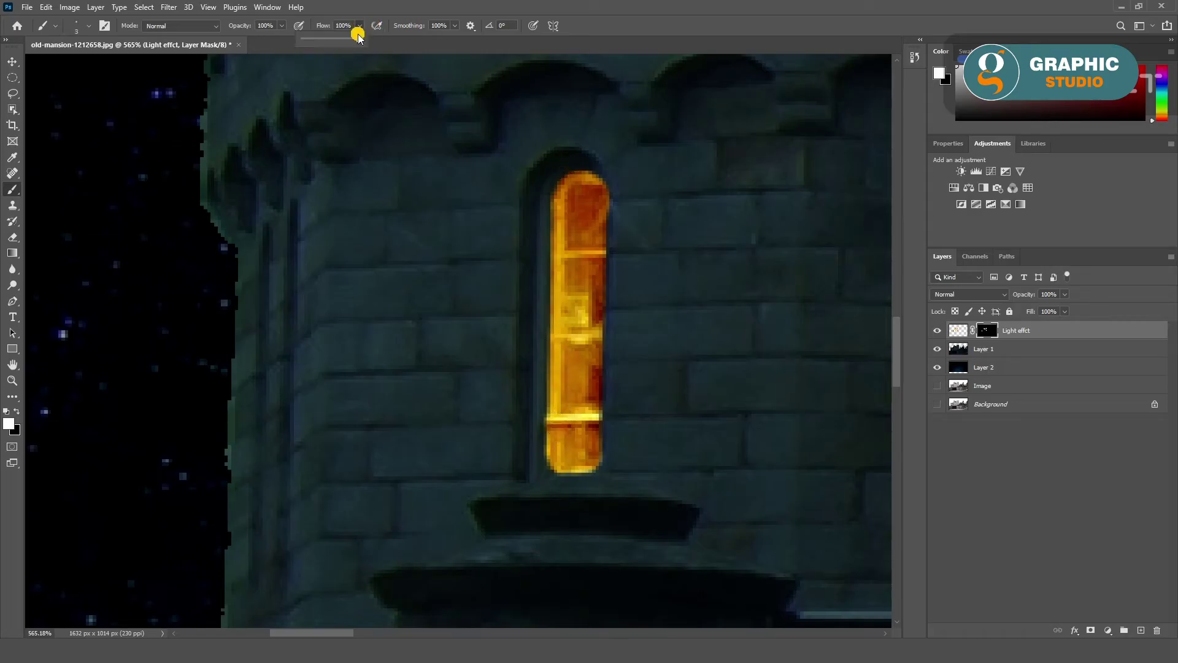
left_click(454, 26)
left_click(560, 178)
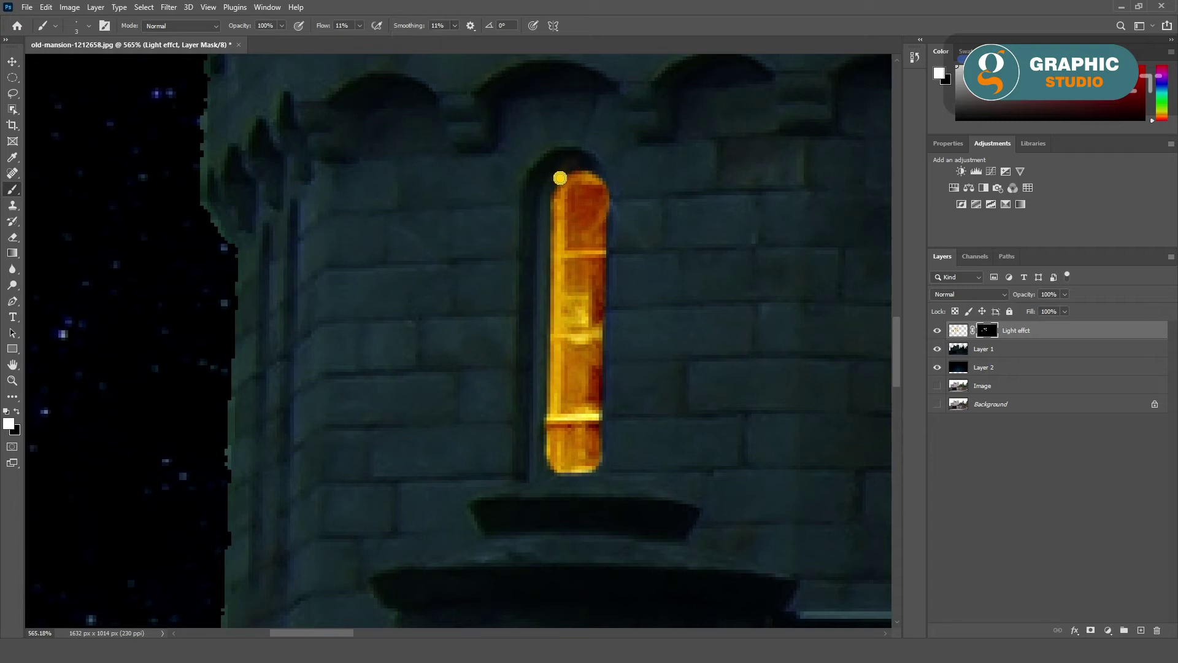
left_click_drag(573, 168, 538, 241)
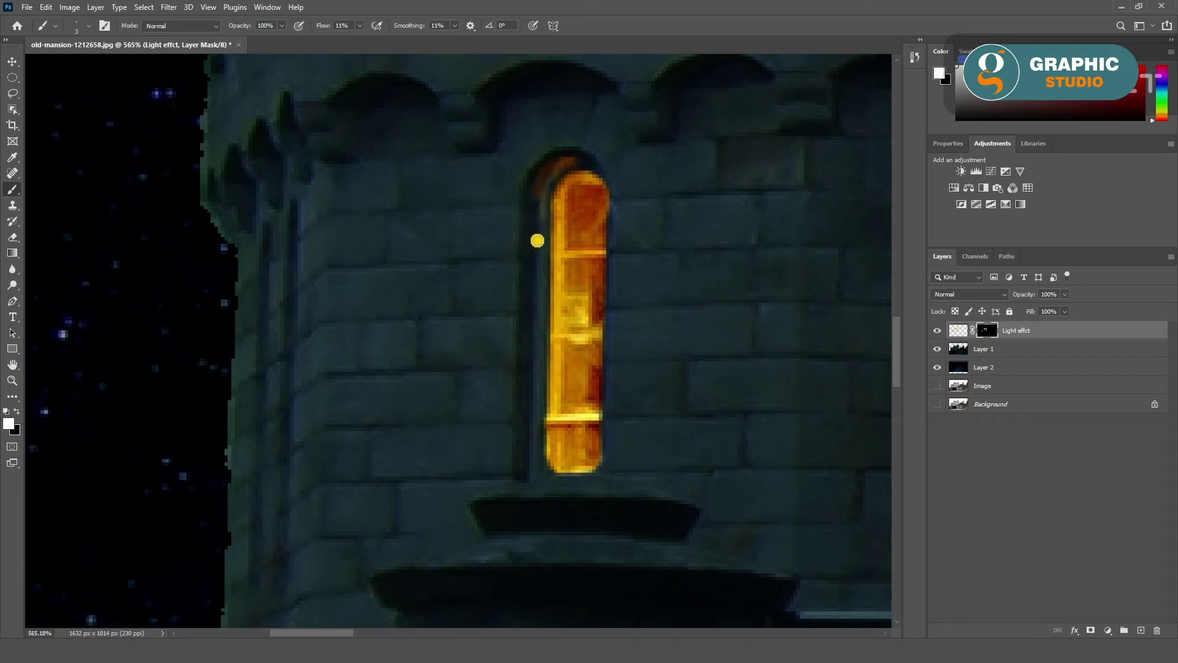
mouse_move(556, 179)
left_mouse_down()
mouse_move(536, 244)
mouse_move(531, 425)
left_mouse_up()
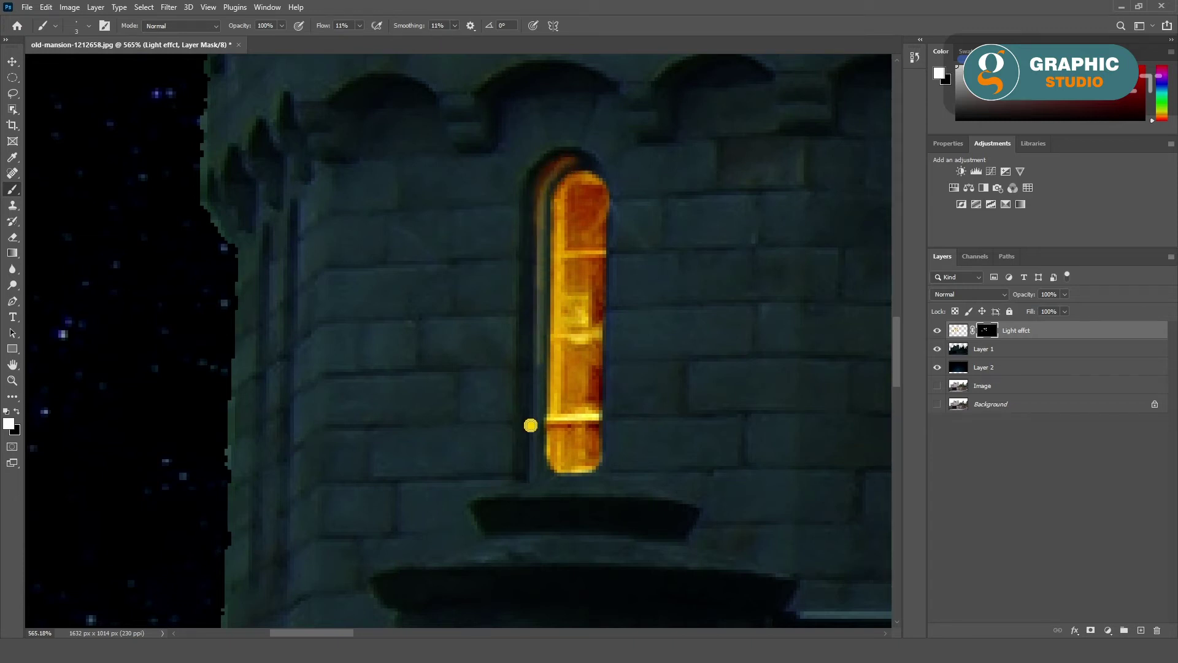
left_click_drag(535, 466, 538, 329)
left_click_drag(535, 196, 531, 441)
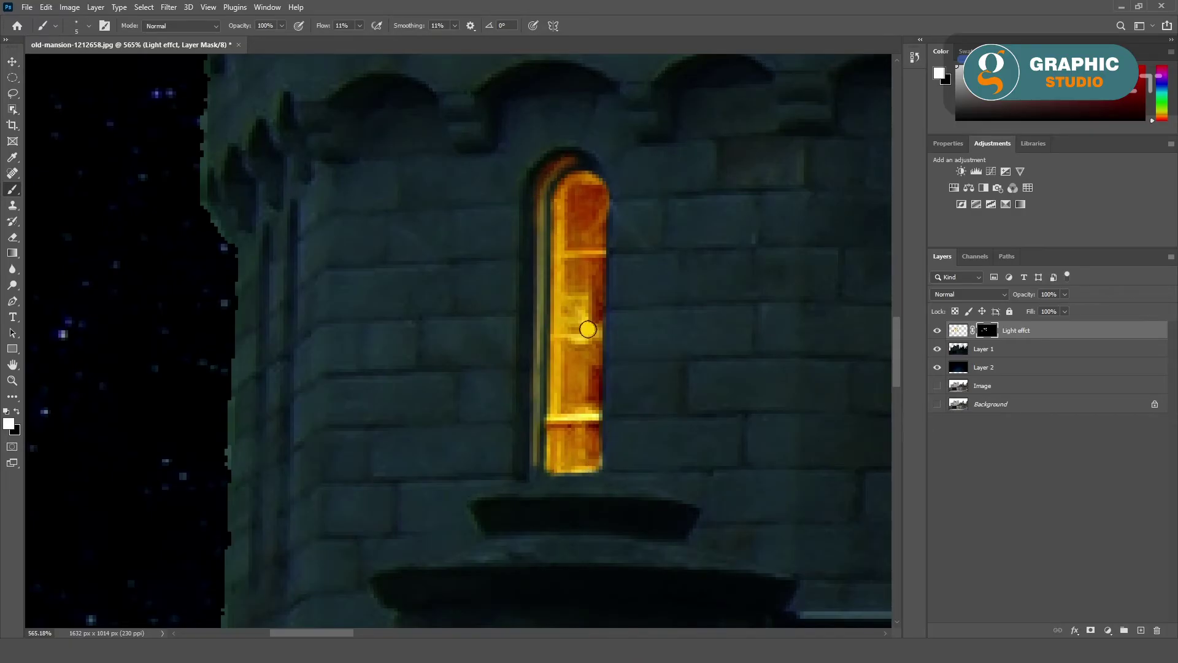
Step: Hide the night-effect layers, select the daytime Image layer and zoom in on the gate
key("ctrl+0")
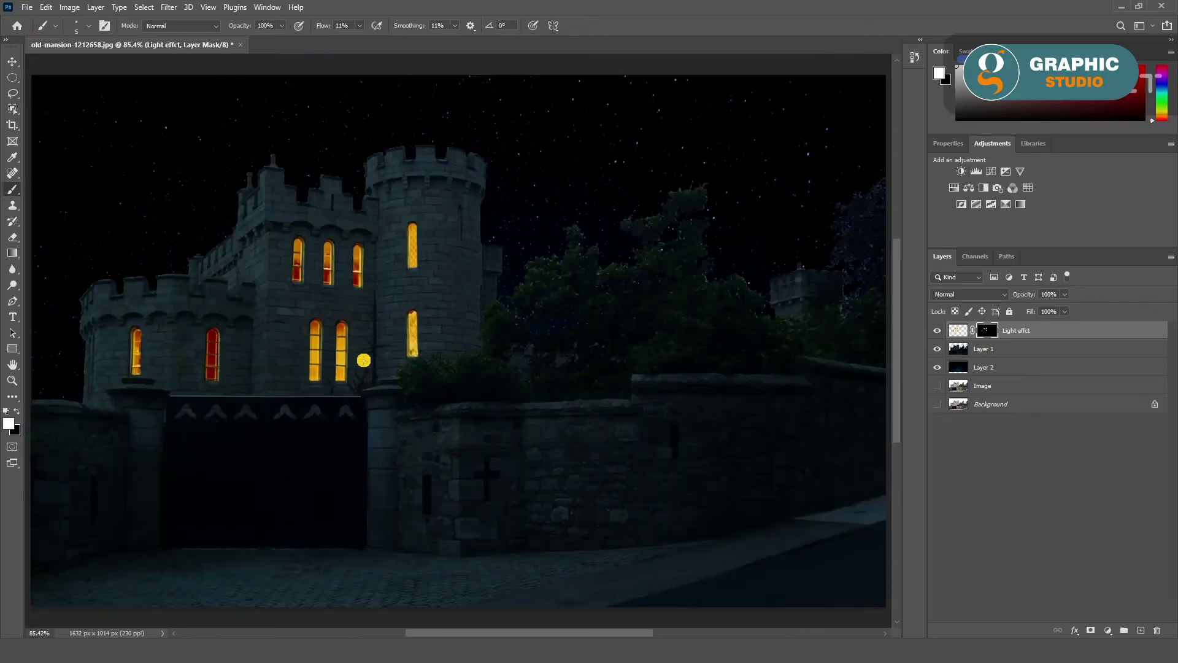
key("v")
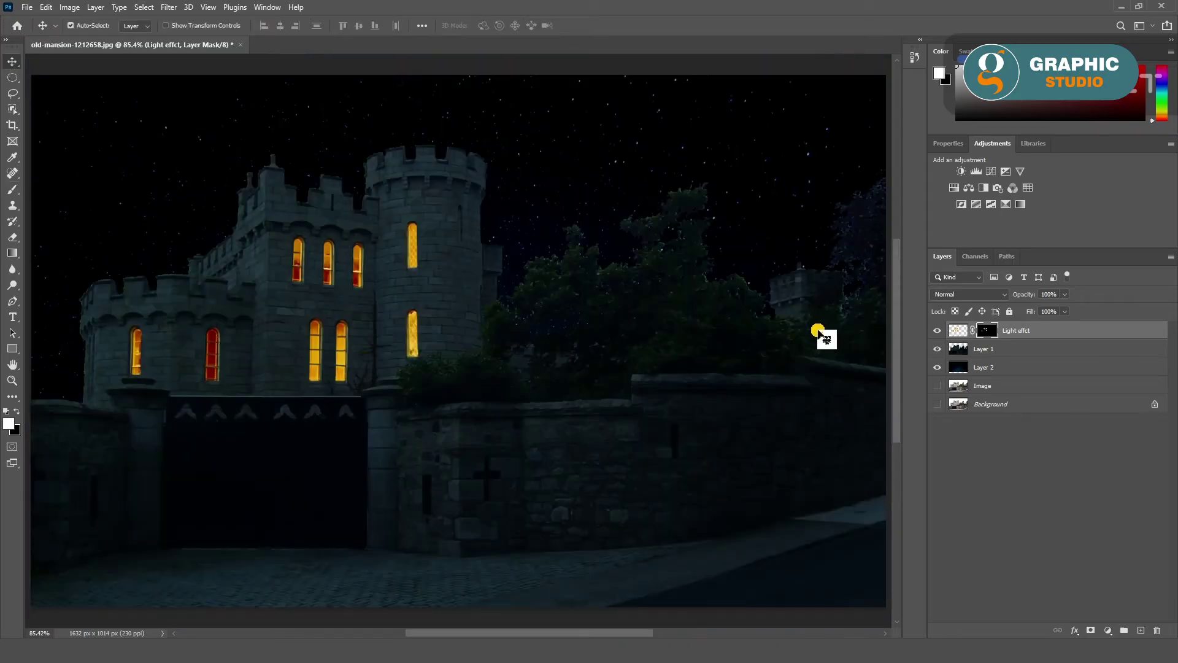
left_click(982, 384)
left_click(937, 367)
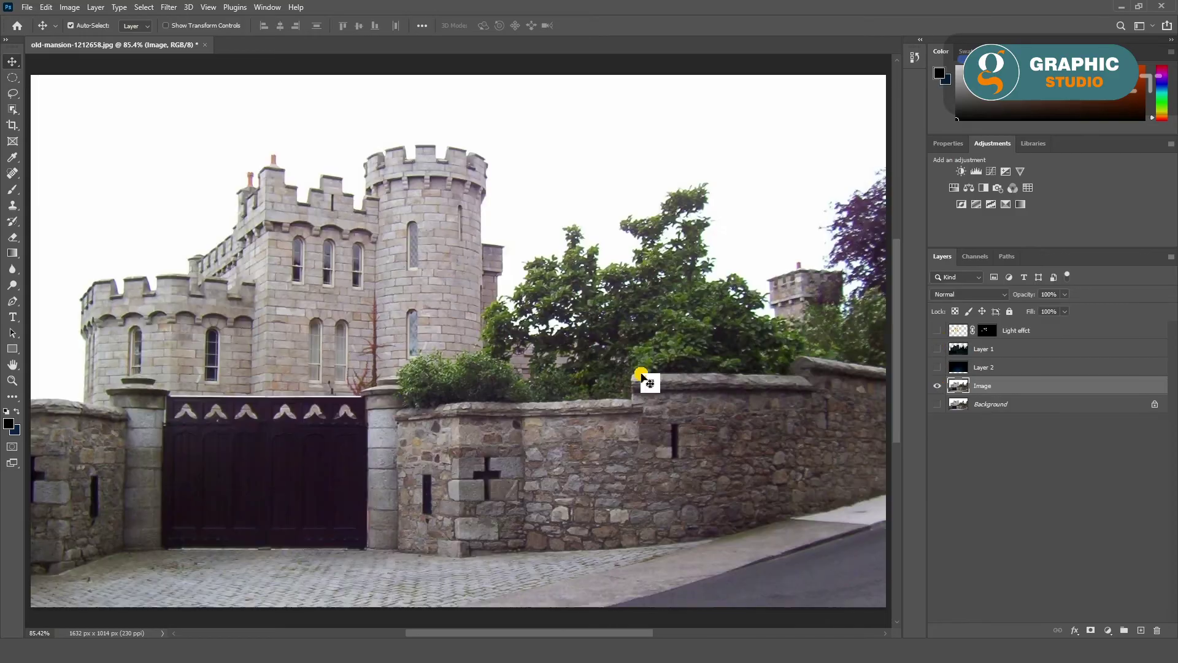
scroll(308, 384, "up", 4)
scroll(255, 275, "up", 1)
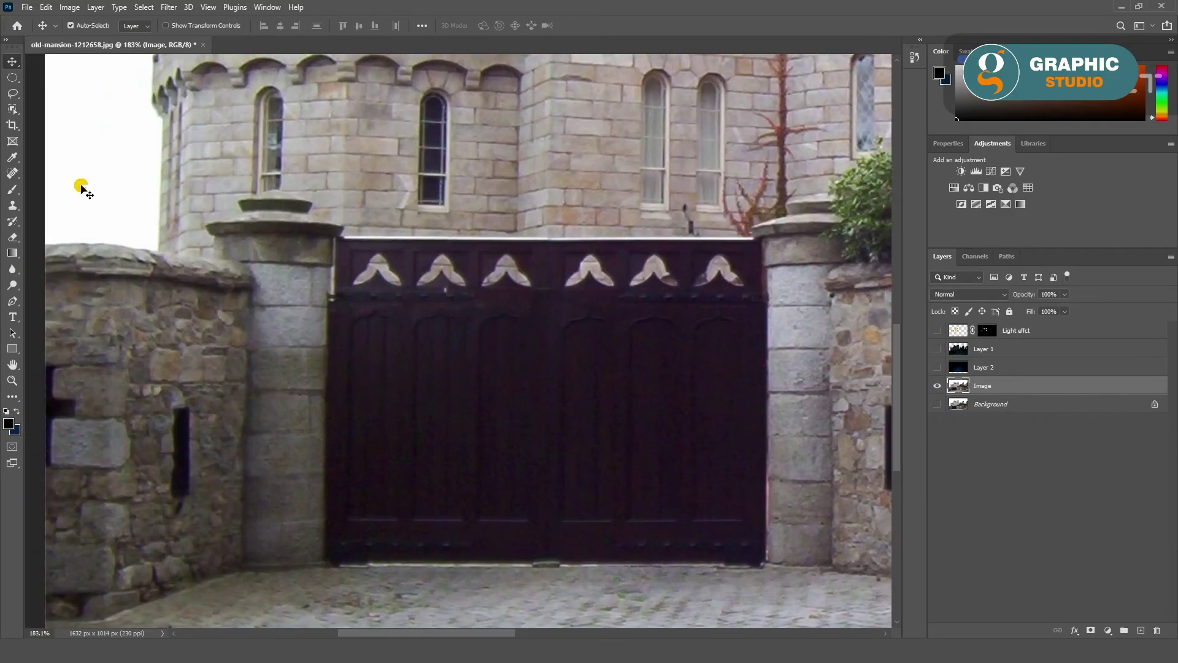
Step: Start a Pen path along the wall top, left pillar cap and gate's top corner
left_click(12, 301)
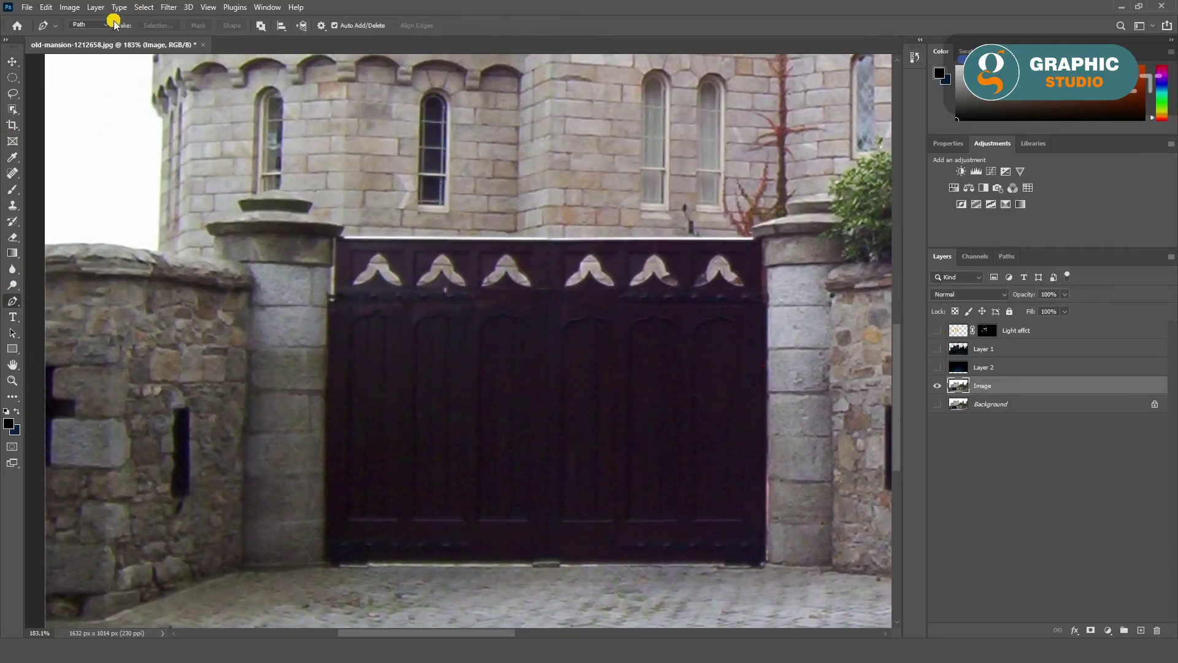
left_click(177, 254)
scroll(210, 253, "up", 4)
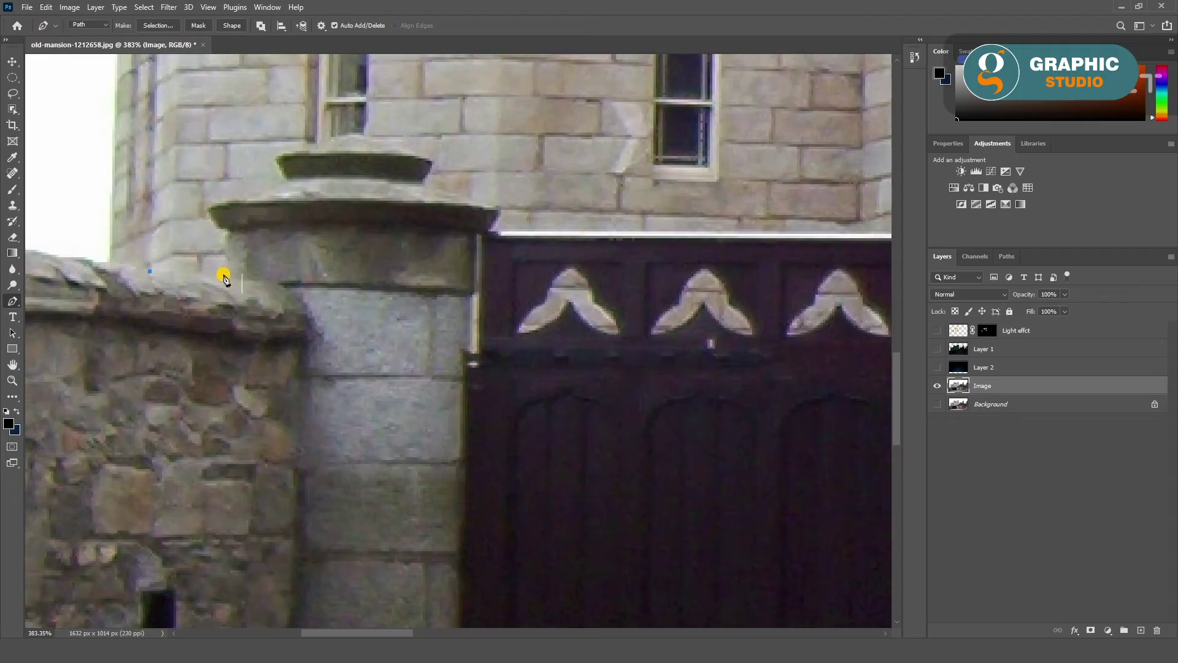
left_click(225, 279)
left_click(338, 133)
left_click_drag(434, 164, 455, 177)
left_click_drag(456, 236, 328, 237)
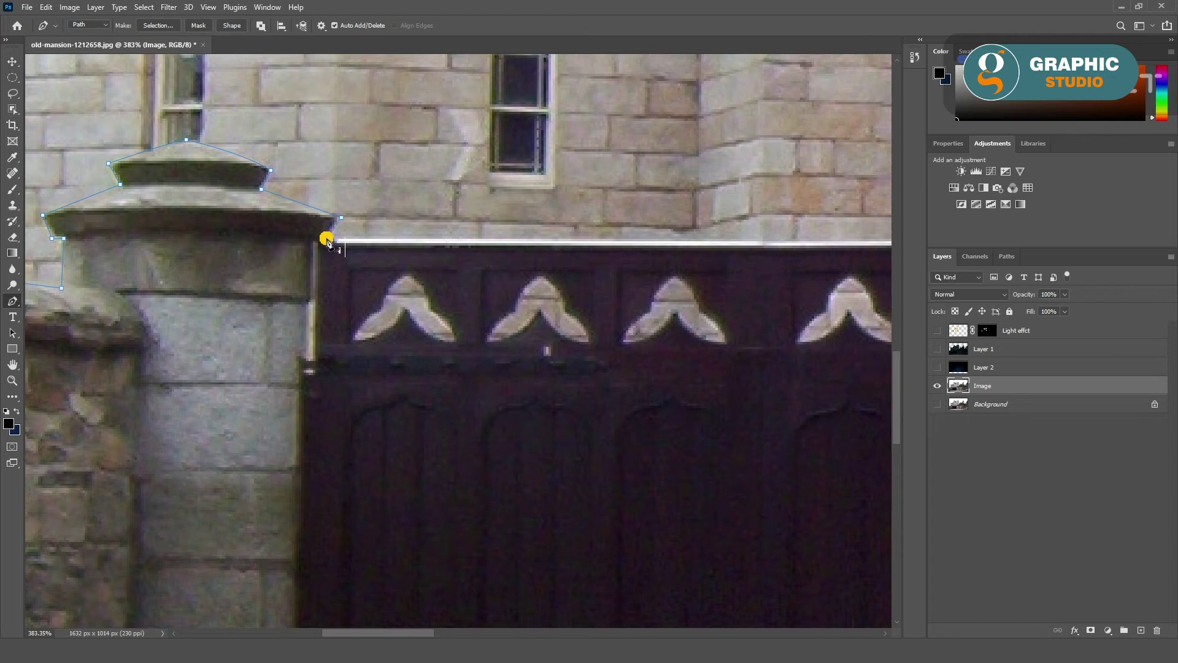
left_click(313, 242)
Step: Continue the path to the gate's right edge and the right pillar cap
left_click_drag(309, 362, 292, 216)
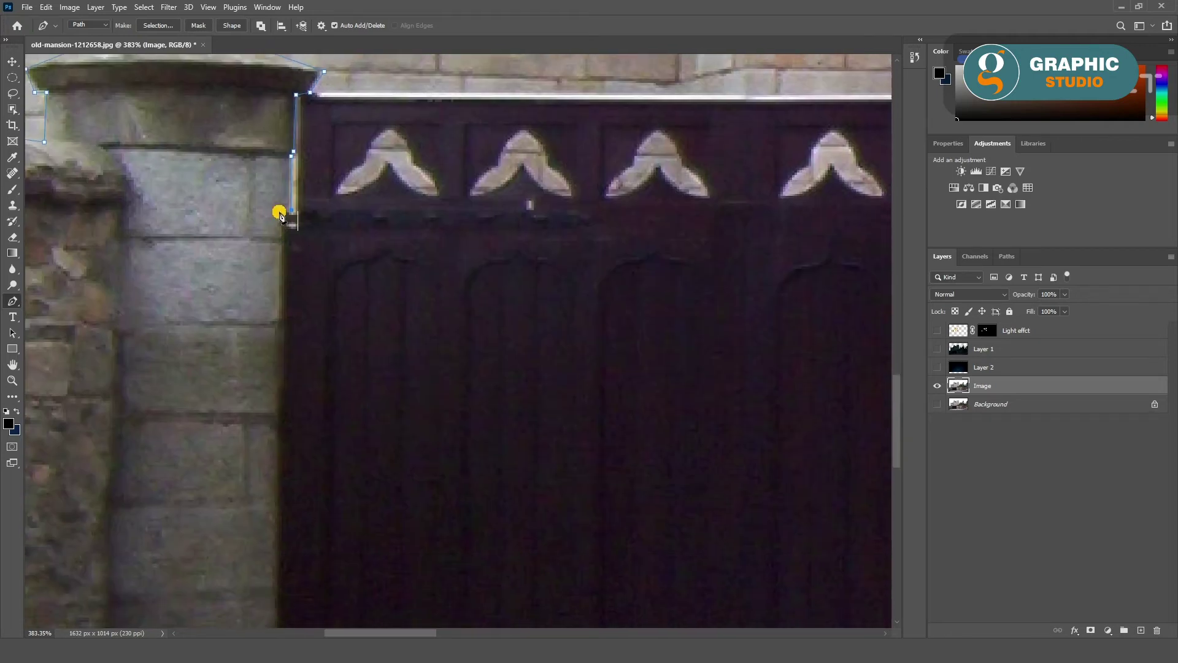
scroll(184, 266, "down", 2)
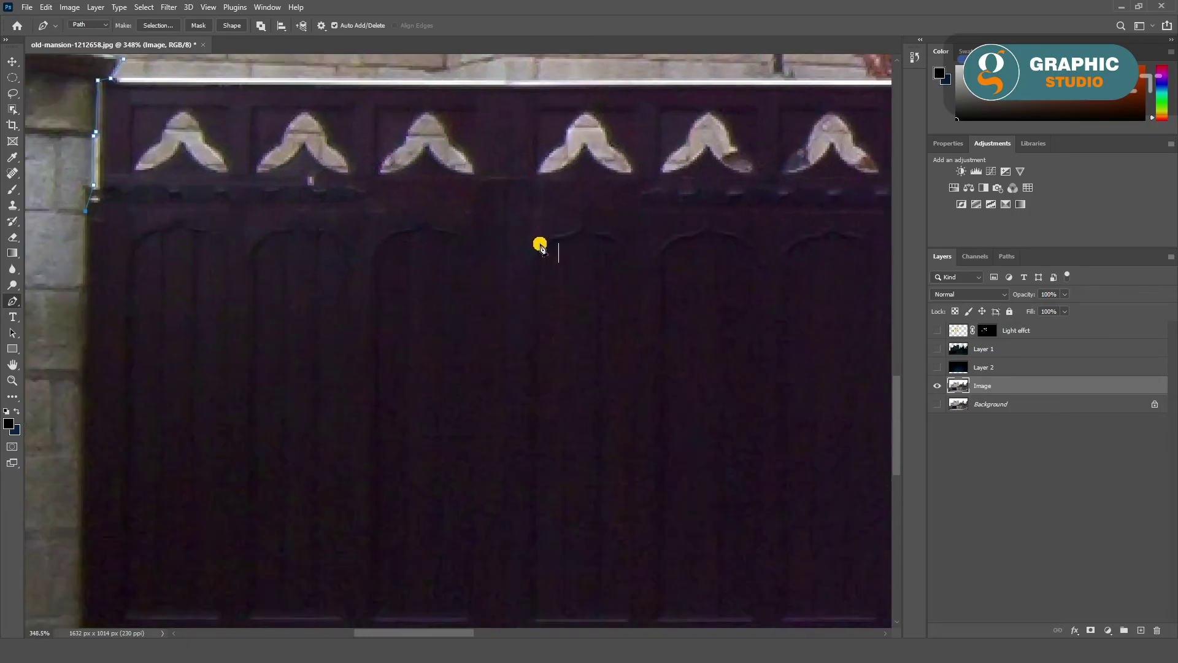
scroll(561, 243, "right", 10)
scroll(514, 266, "up", 2)
left_click(515, 266)
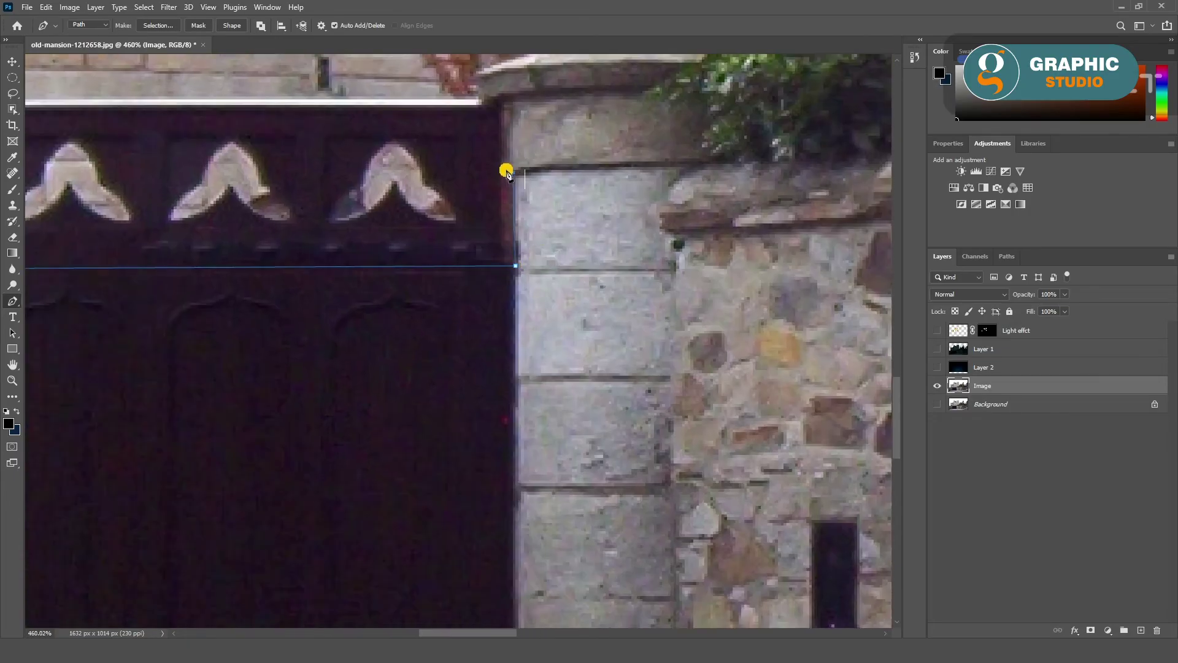
left_click_drag(482, 105, 470, 232)
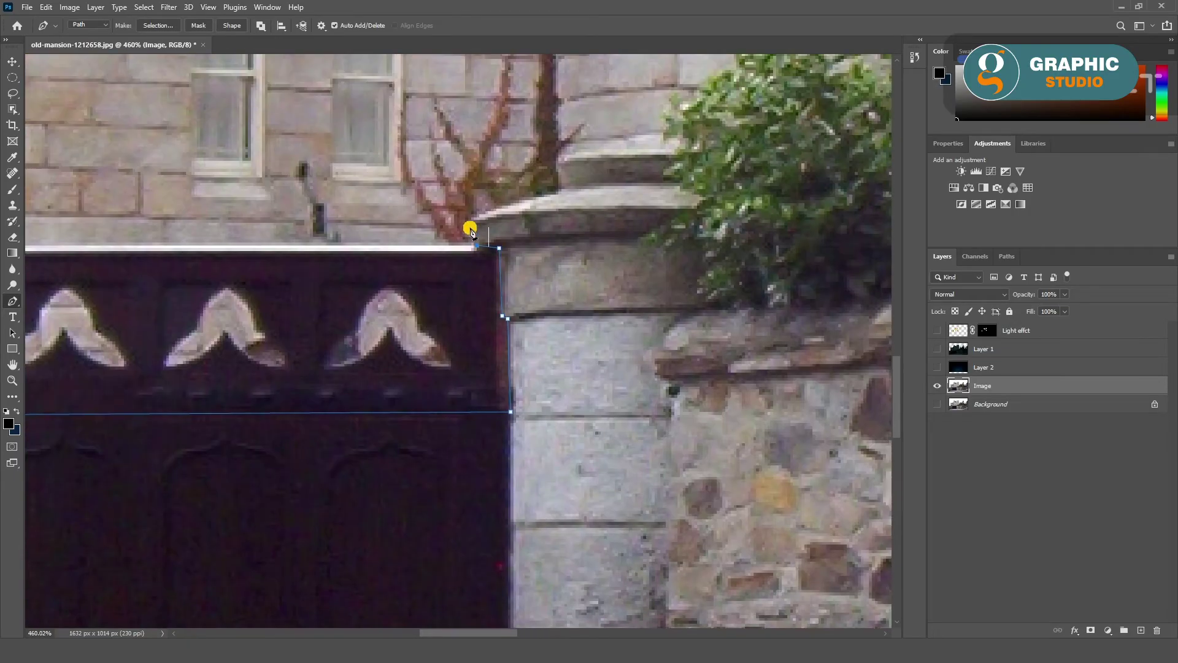
left_click(564, 189)
scroll(517, 264, "down", 5)
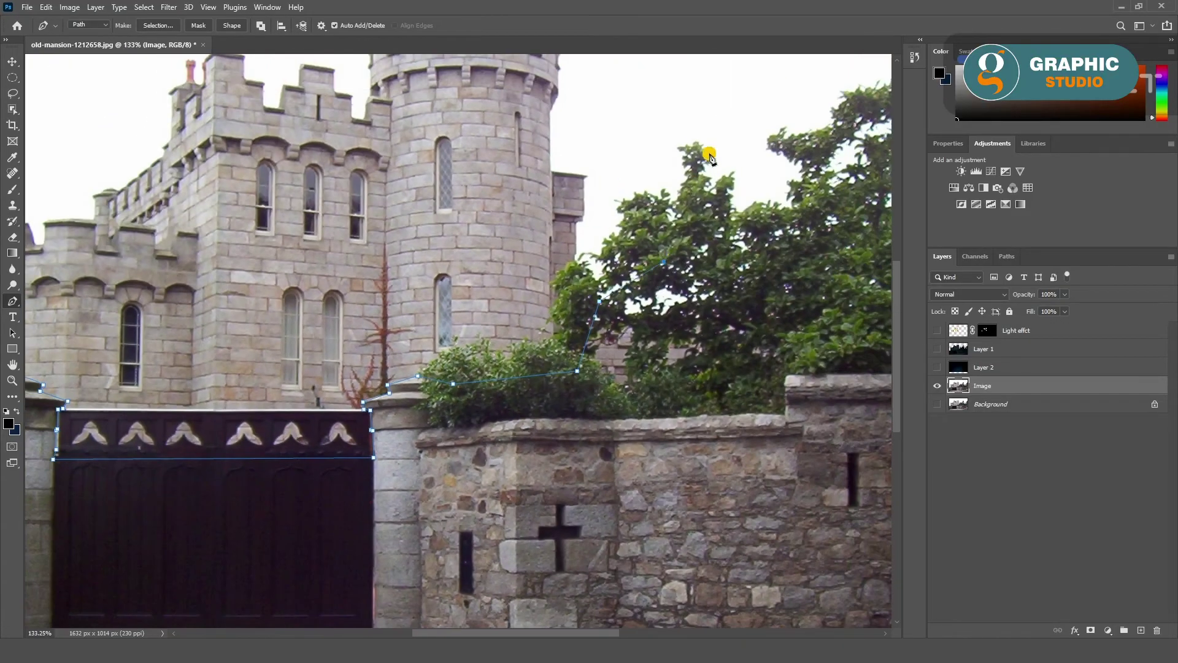
Step: Close the path through the sky and down the castle's left side to the start point
left_click_drag(704, 149, 592, 407)
left_click(729, 236)
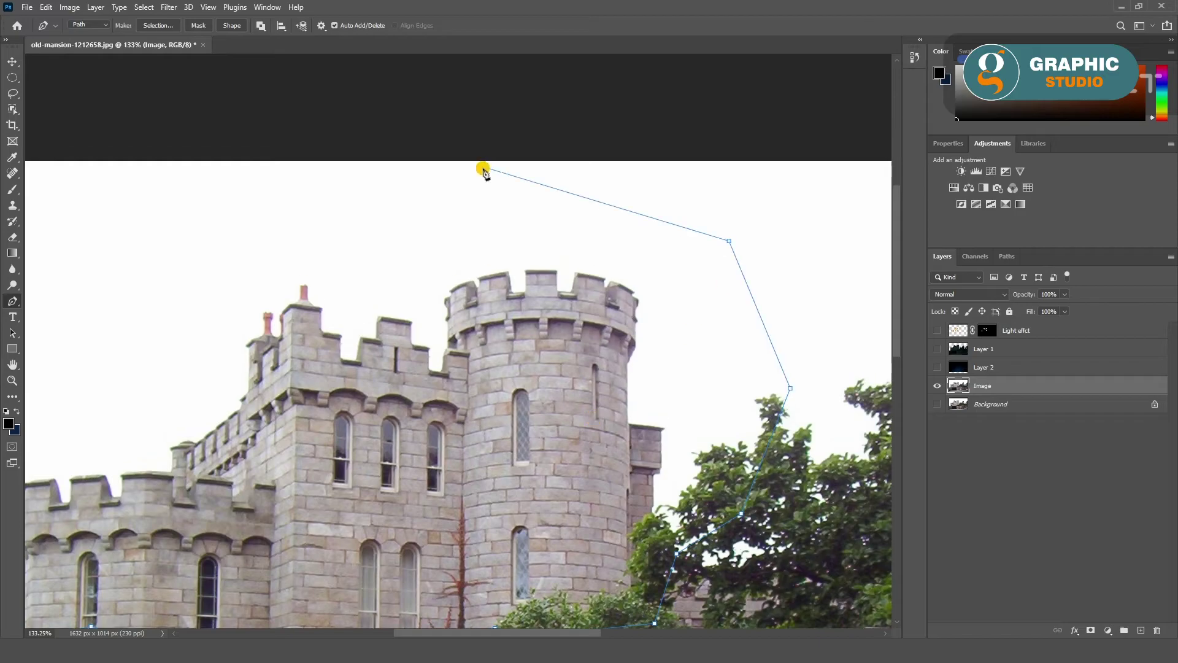
left_click_drag(481, 171, 647, 164)
left_click(467, 188)
left_click(409, 293)
left_click(382, 413)
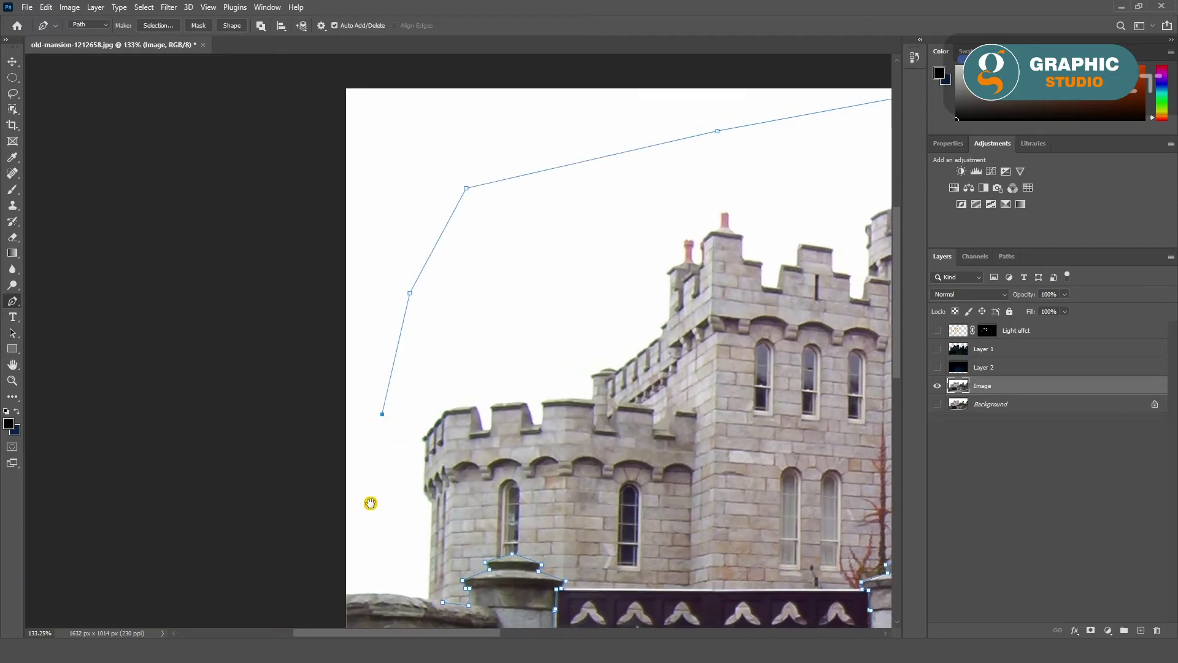
left_click_drag(371, 503, 320, 322)
left_click(365, 410)
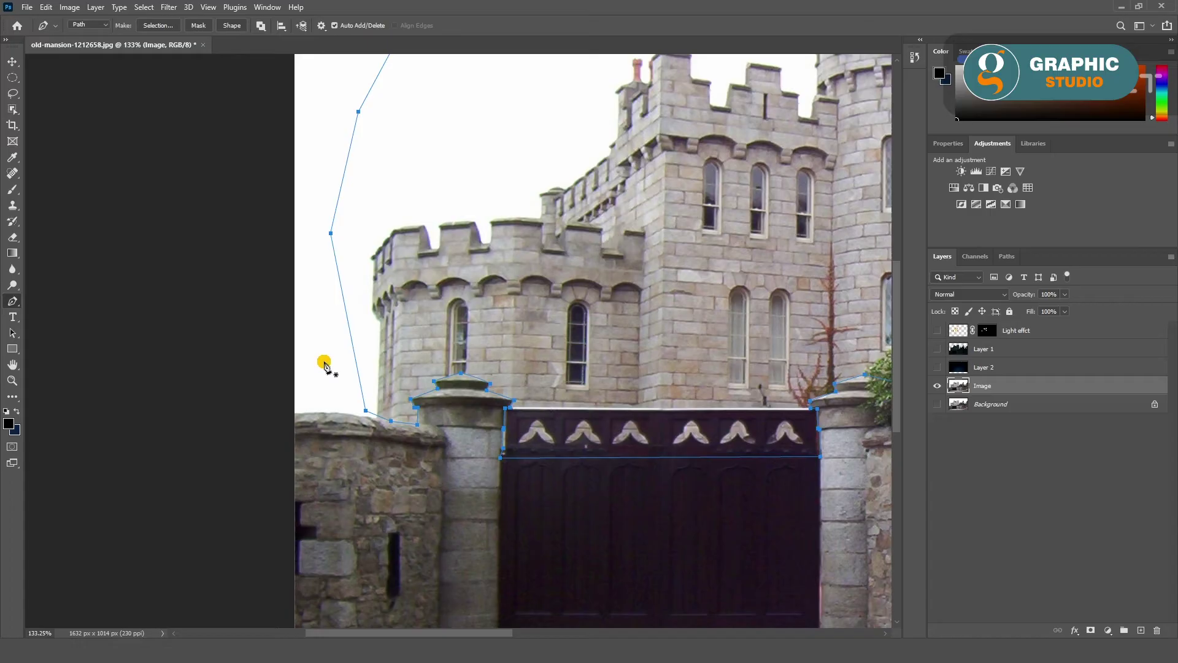
key("v")
scroll(512, 246, "down", 3)
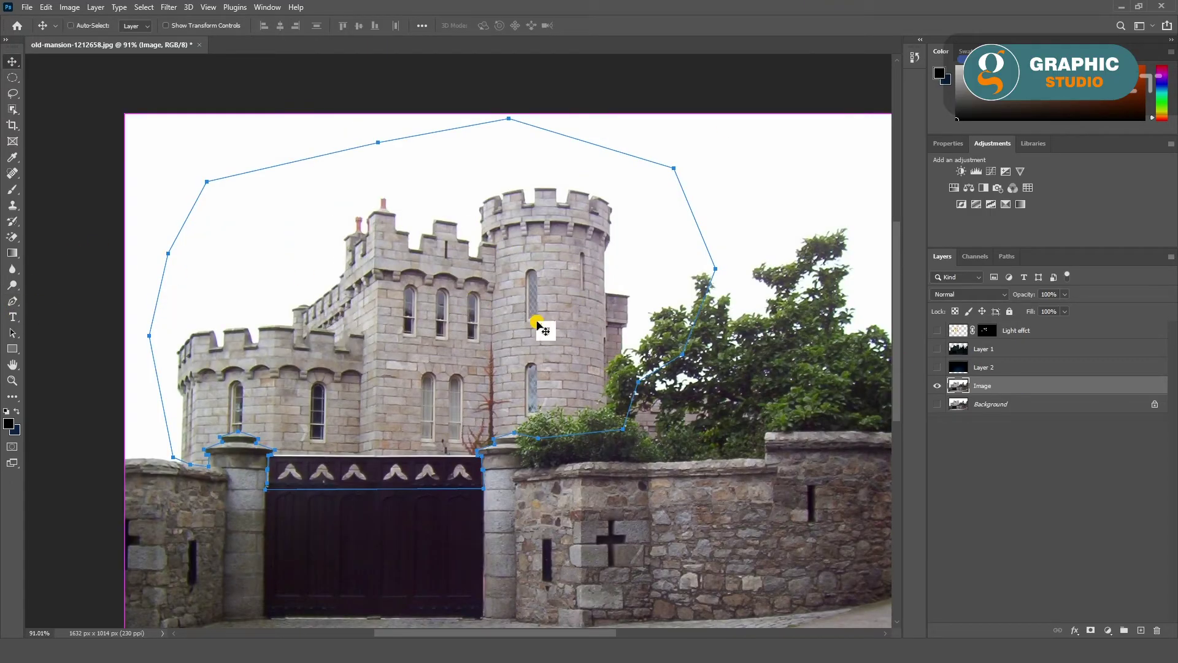
Step: Turn the path into a selection and copy-paste the castle onto a new Layer 3
key("ctrl+Return")
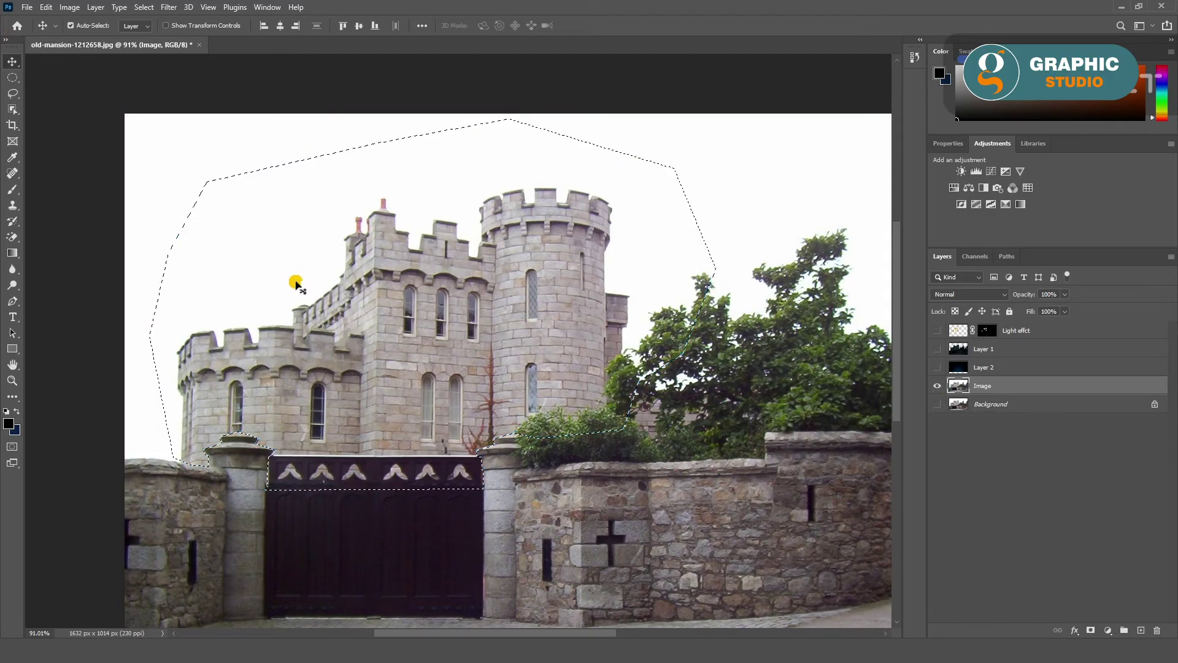
left_click(46, 7)
left_click(73, 86)
left_click(46, 7)
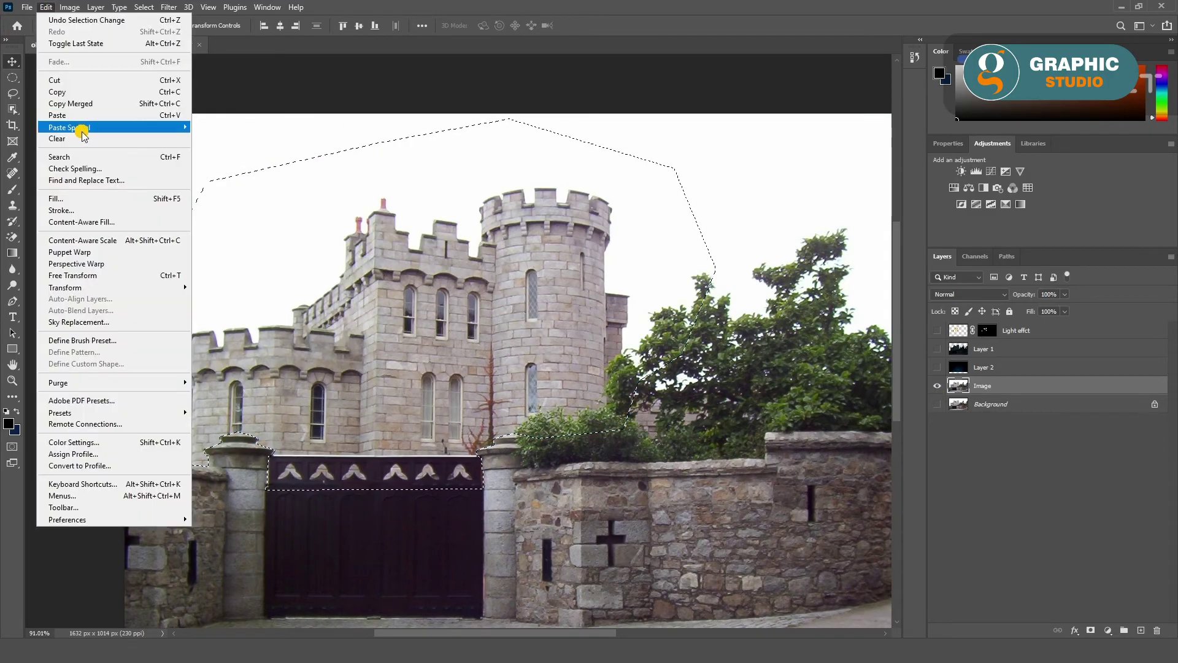
left_click(79, 122)
Step: Move Layer 3 to the top, hide the Image layer and show the night layers
left_click(937, 404)
left_click_drag(1037, 387, 1031, 325)
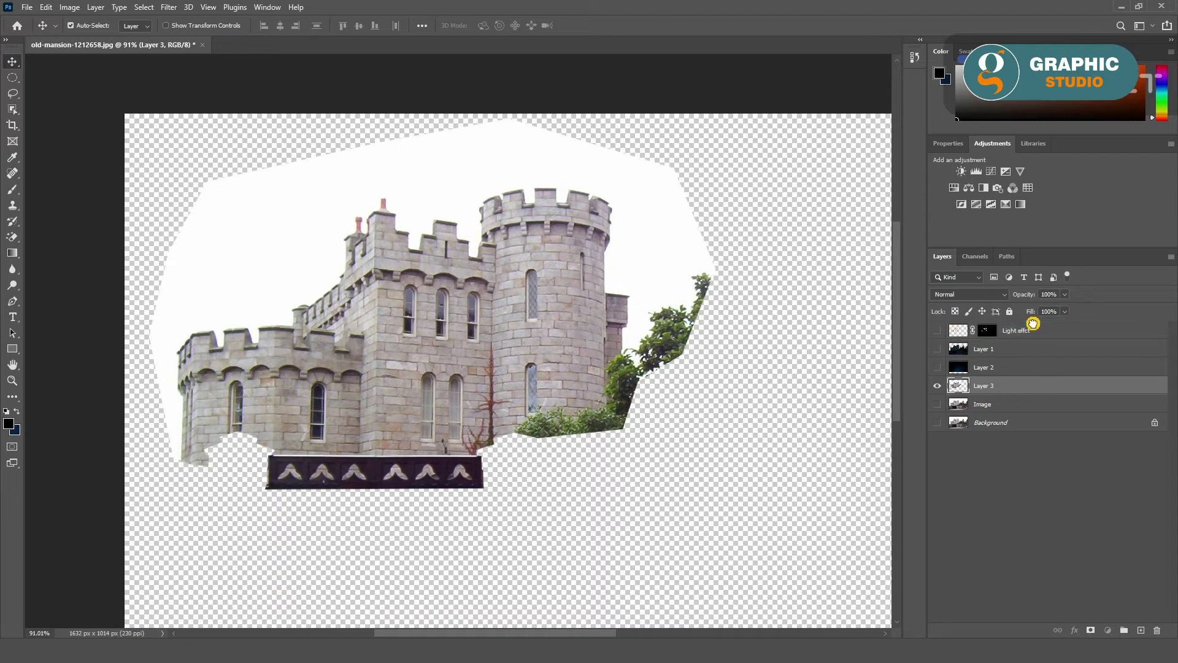
left_click(937, 348)
left_click(937, 367)
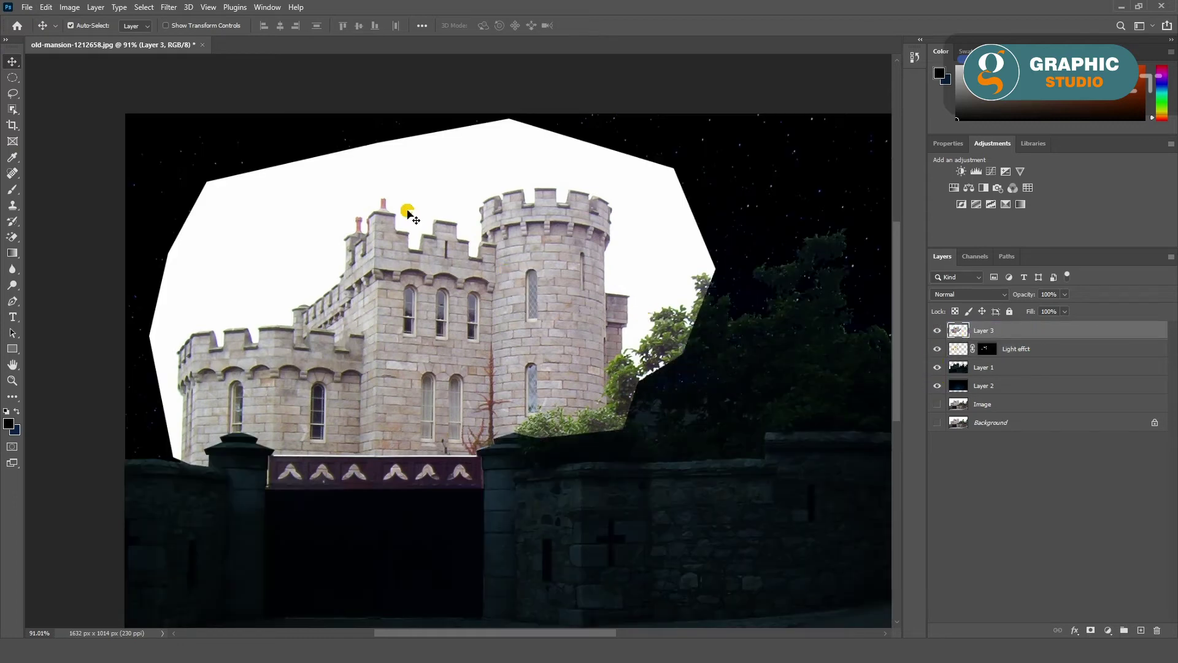
Step: Magic-erase the white sky and white foliage patches around the castle copy
left_click(7, 232)
left_click(297, 224)
left_click(653, 359)
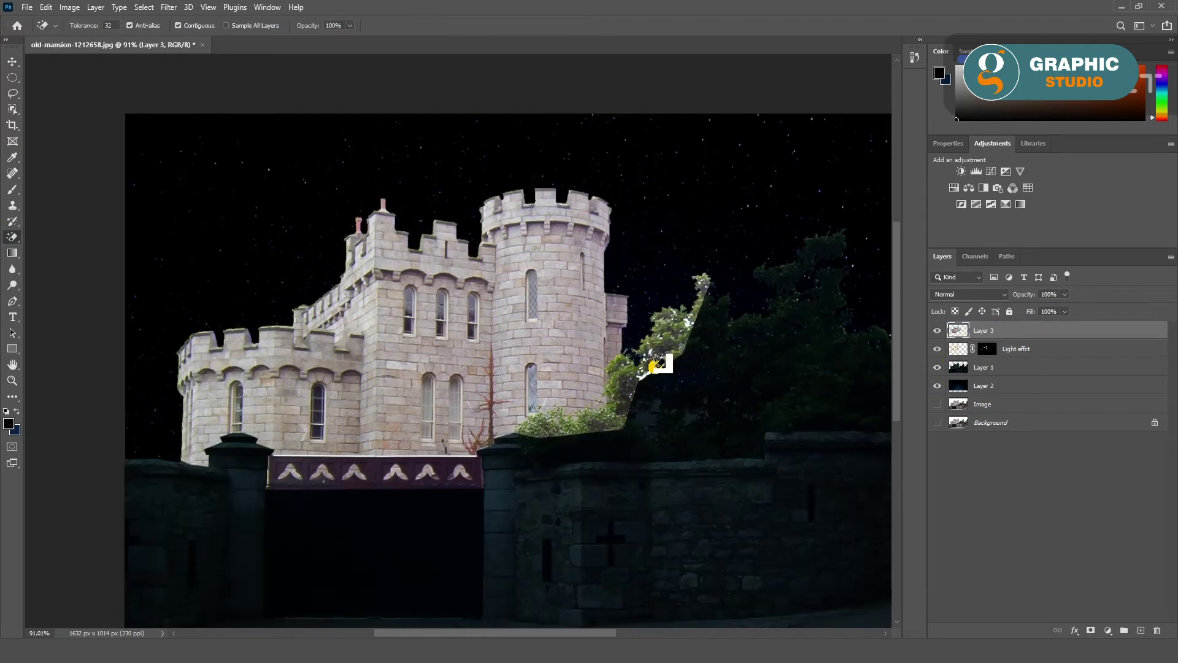
scroll(650, 369, "up", 3)
left_click(645, 375)
left_click(715, 284)
left_click(633, 363)
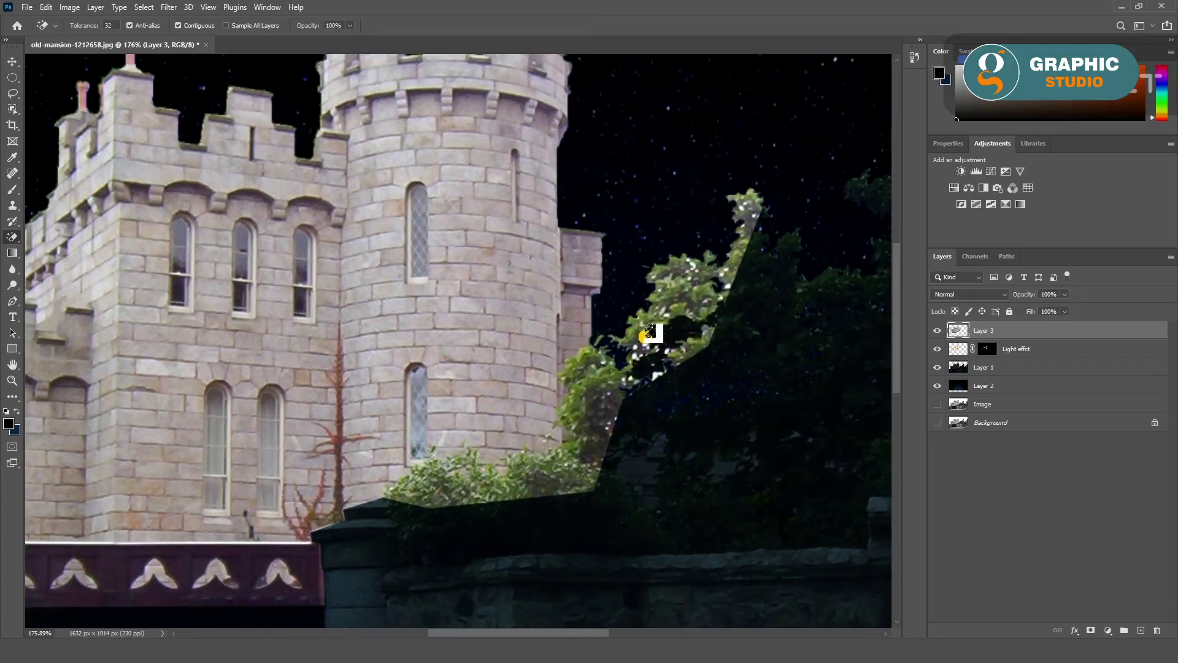
left_click(12, 239)
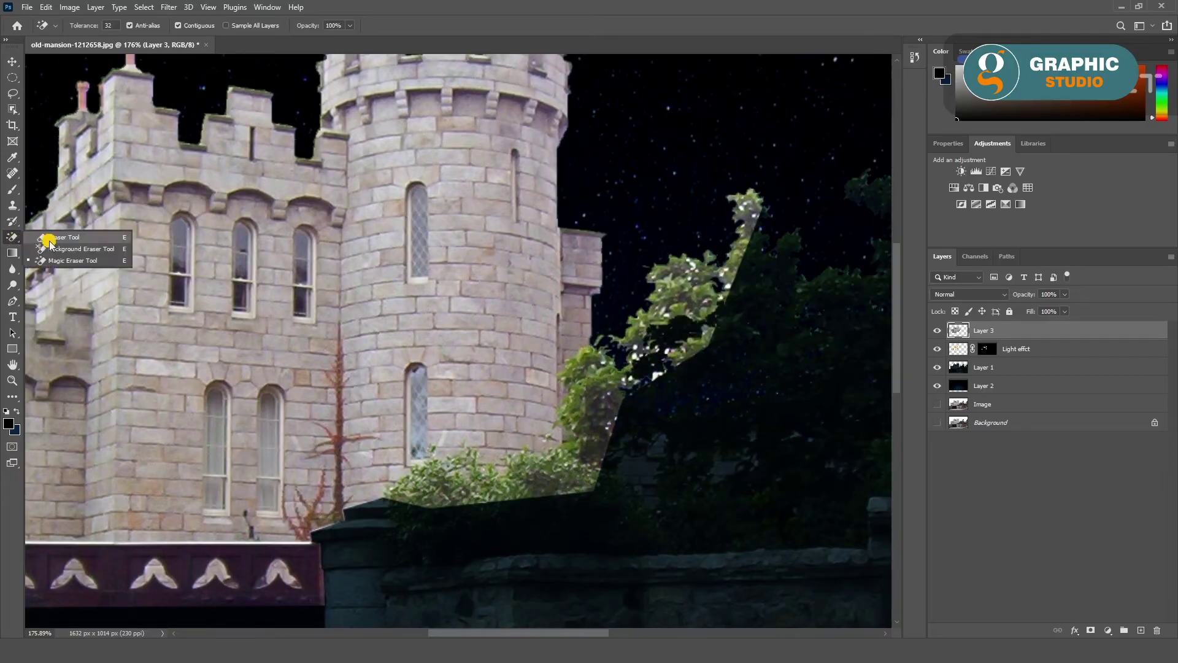
Step: Erase the bright foliage with a larger brush eraser to reveal the dark tree
left_click(55, 236)
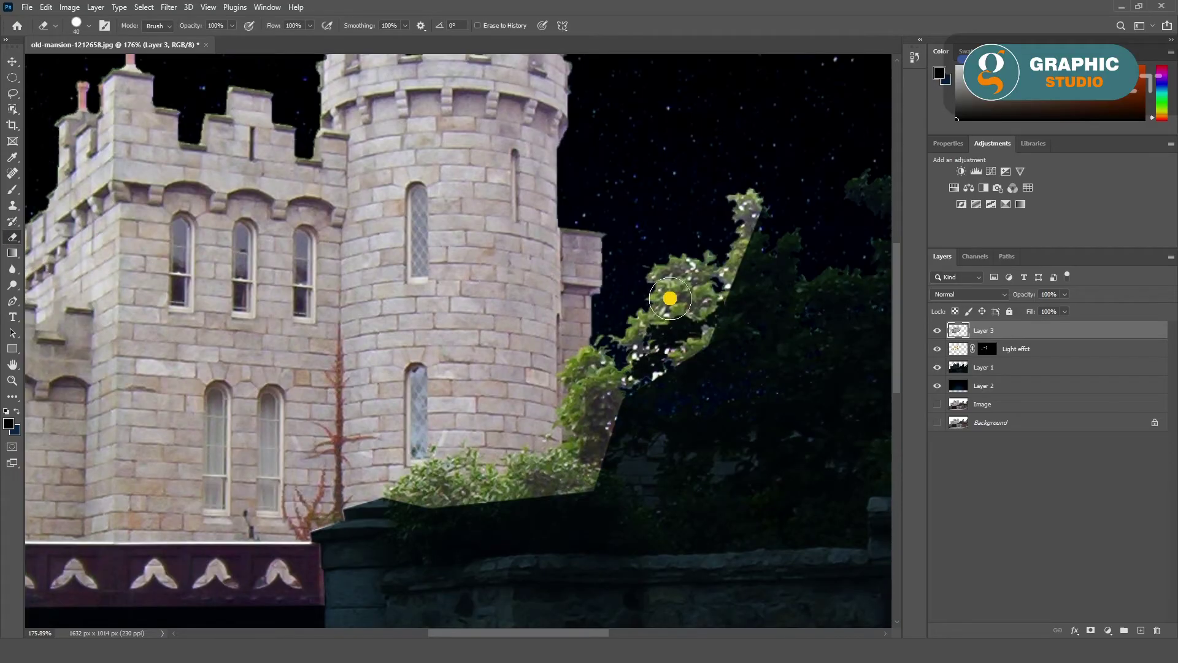
key("bracketright")
key("bracketright")
mouse_move(670, 299)
left_mouse_down()
mouse_move(744, 205)
mouse_move(676, 389)
mouse_move(653, 353)
mouse_move(657, 412)
left_mouse_up()
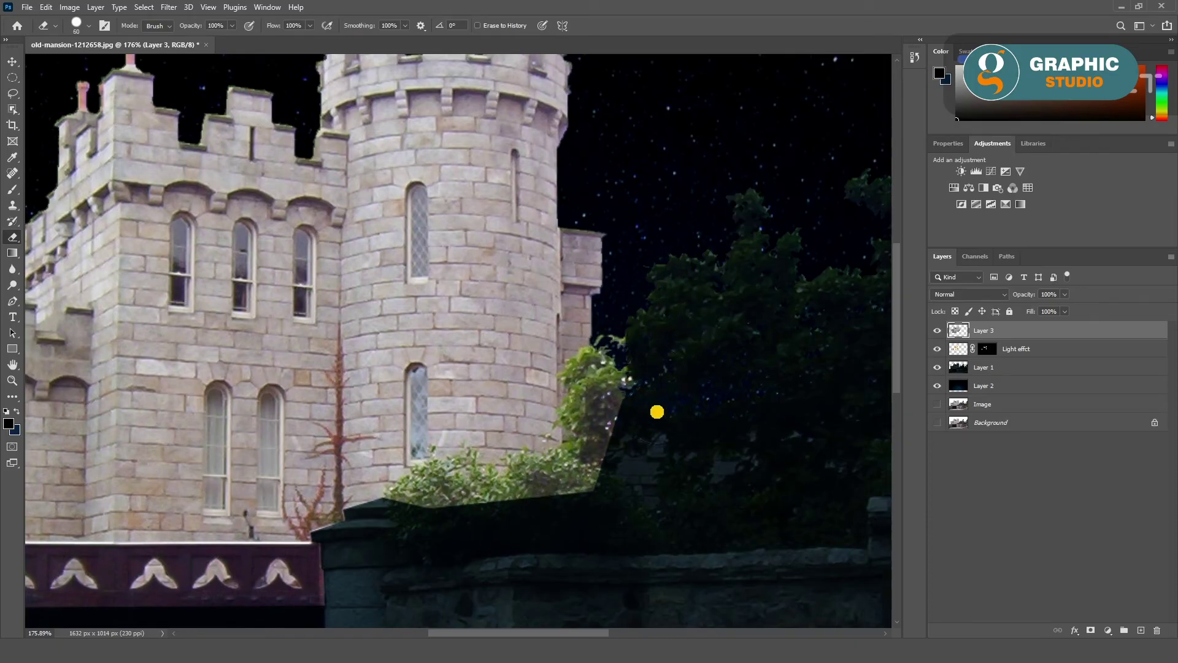
key("v")
key("ctrl+0")
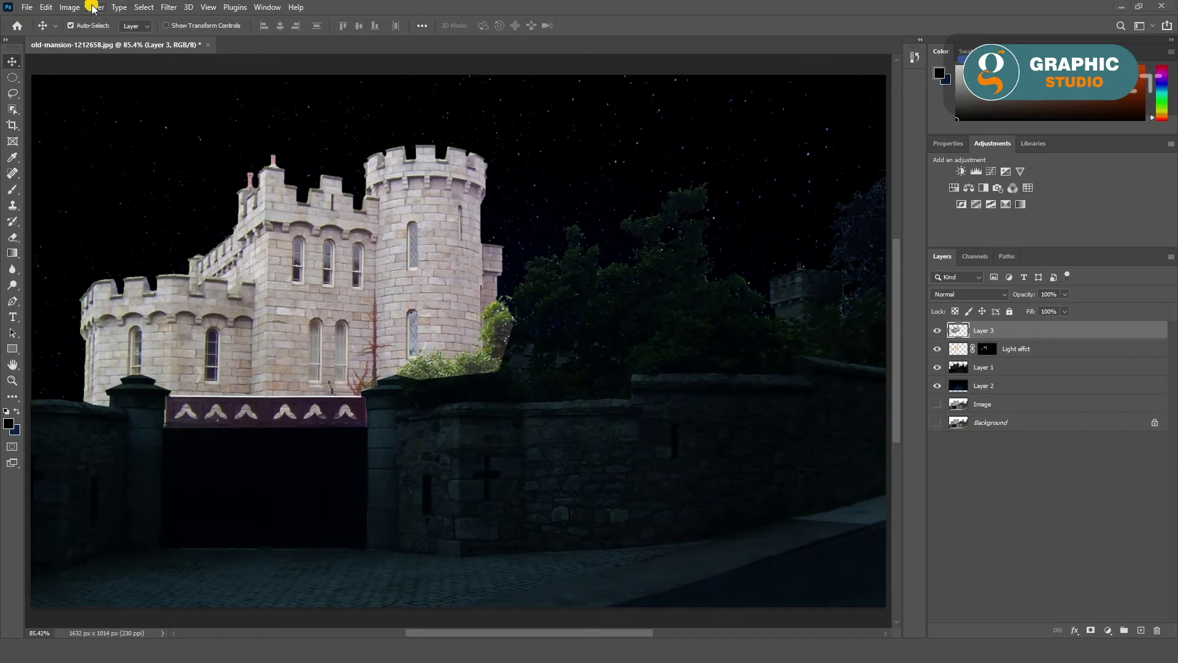
Step: Apply Color Balance to Layer 3, midtones toward yellow and shadows toward red
left_click(70, 8)
left_click(246, 117)
left_click_drag(683, 308, 621, 308)
left_click(598, 345)
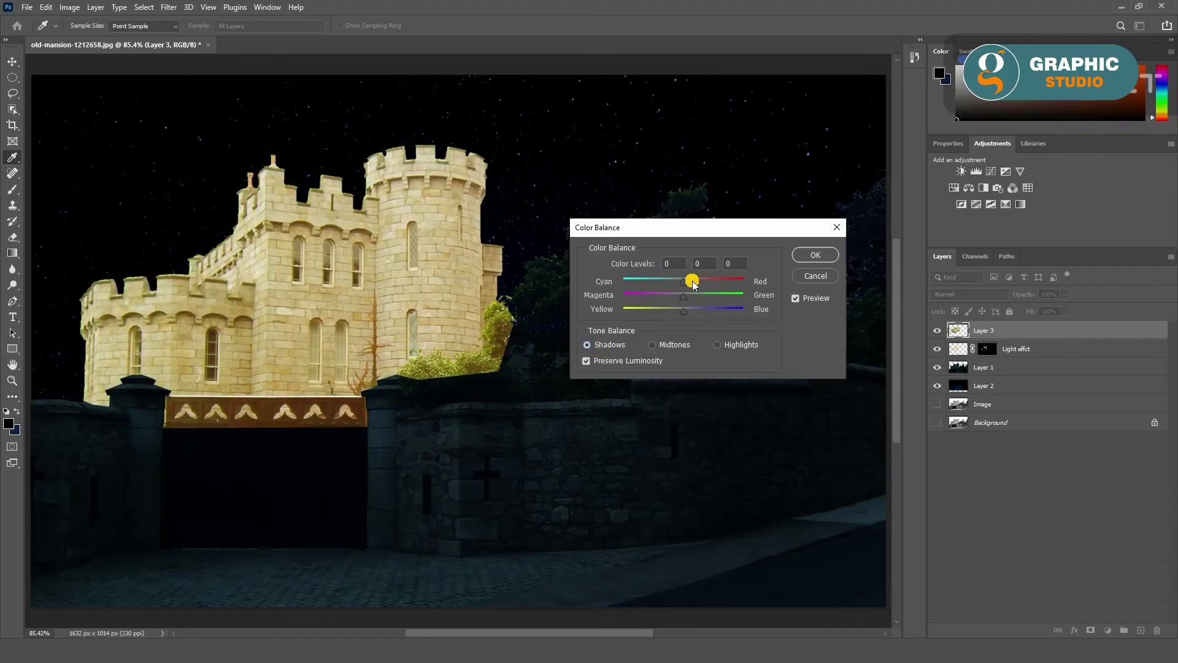
mouse_move(686, 280)
left_mouse_down()
mouse_move(705, 282)
mouse_move(670, 310)
left_mouse_up()
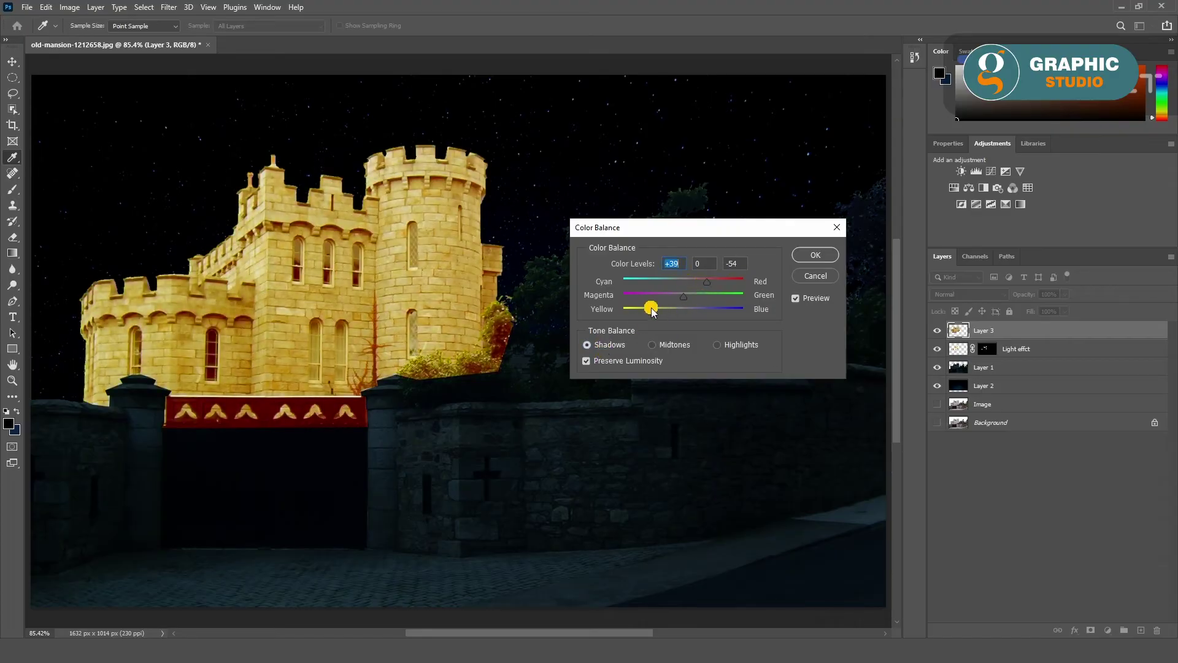
left_click(800, 254)
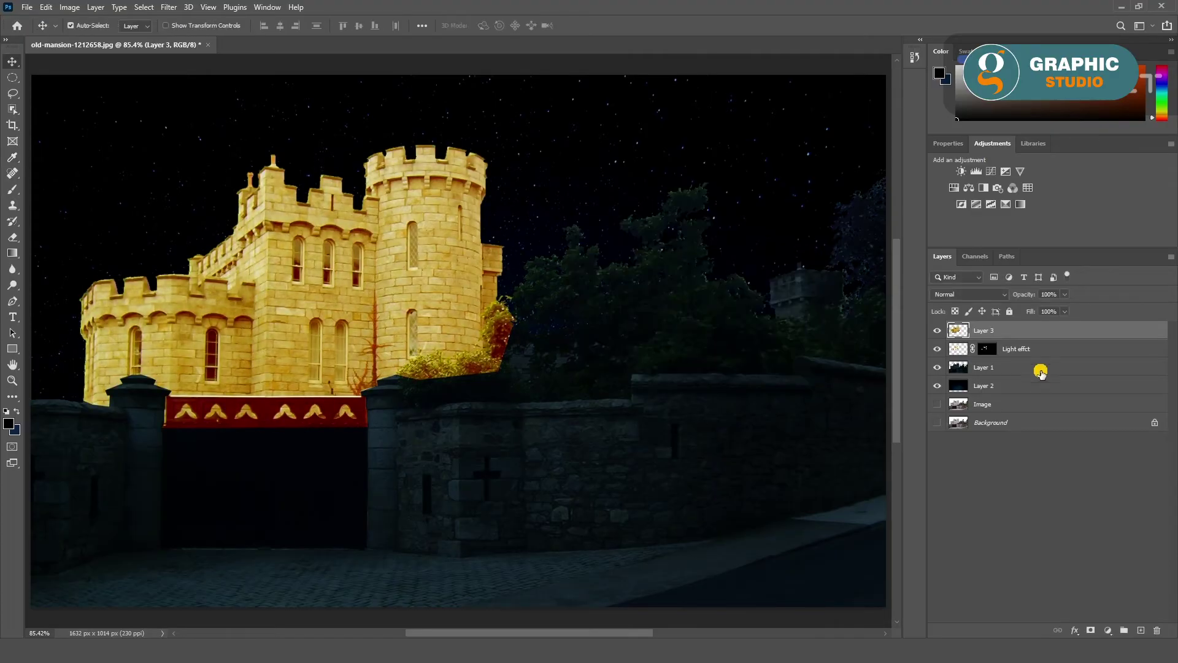
Step: Add a hide-all mask to Layer 3 and set up a 48 px brush
left_click(1090, 632, "alt")
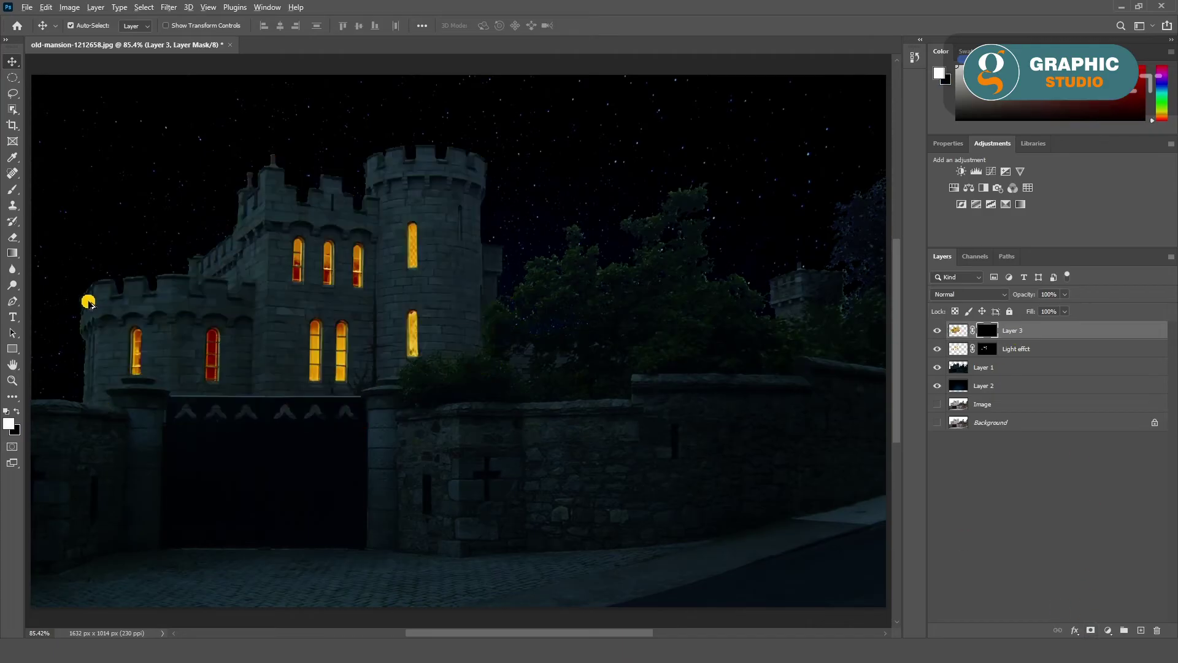
key("x")
scroll(266, 237, "up", 3)
key("b")
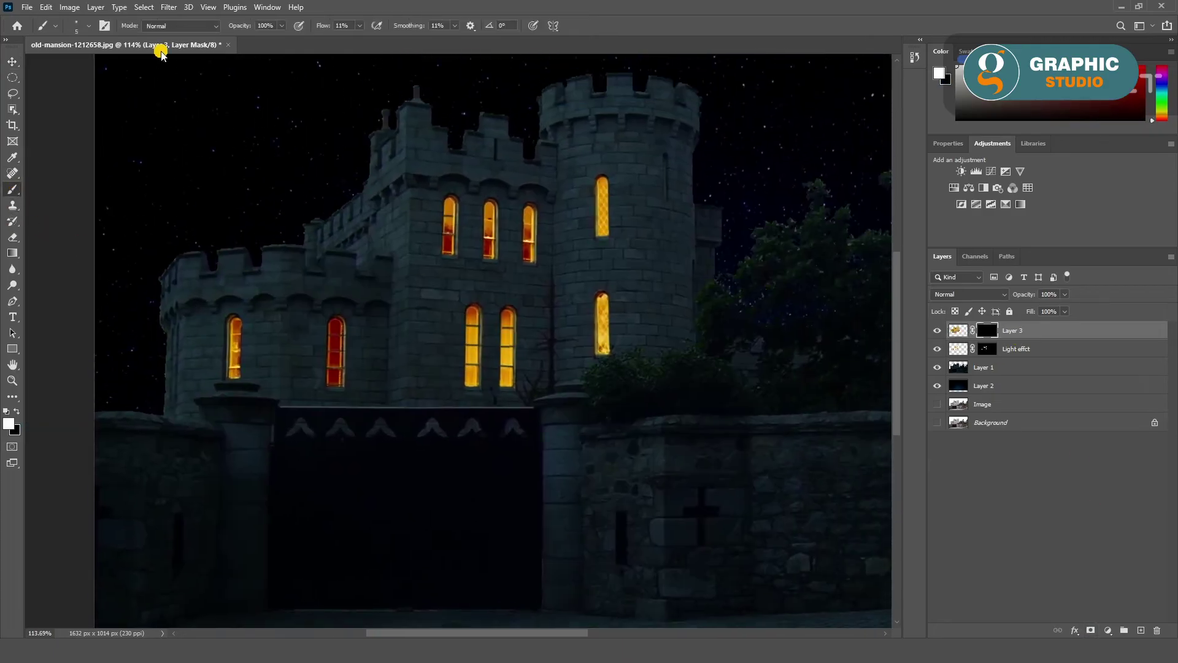
left_click(89, 25)
left_click_drag(72, 65, 86, 65)
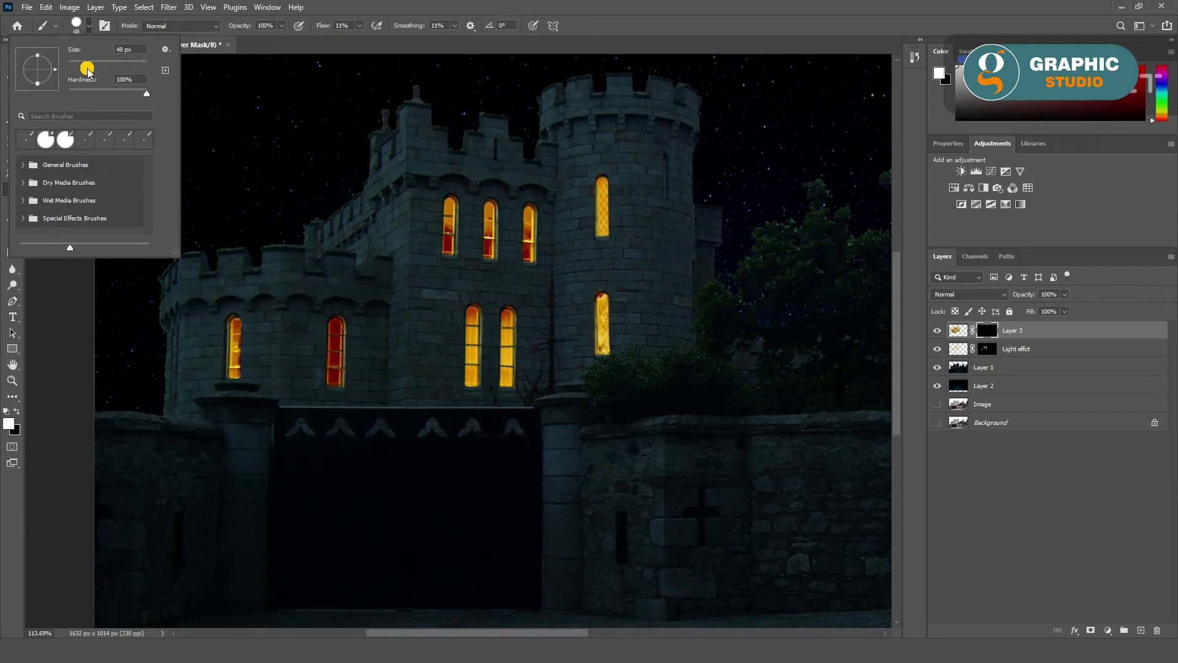
left_click(408, 456)
Step: Enlarge the brush past 200 px and test a white glow stroke, then undo it
key("x")
key("bracketright")
key("bracketright")
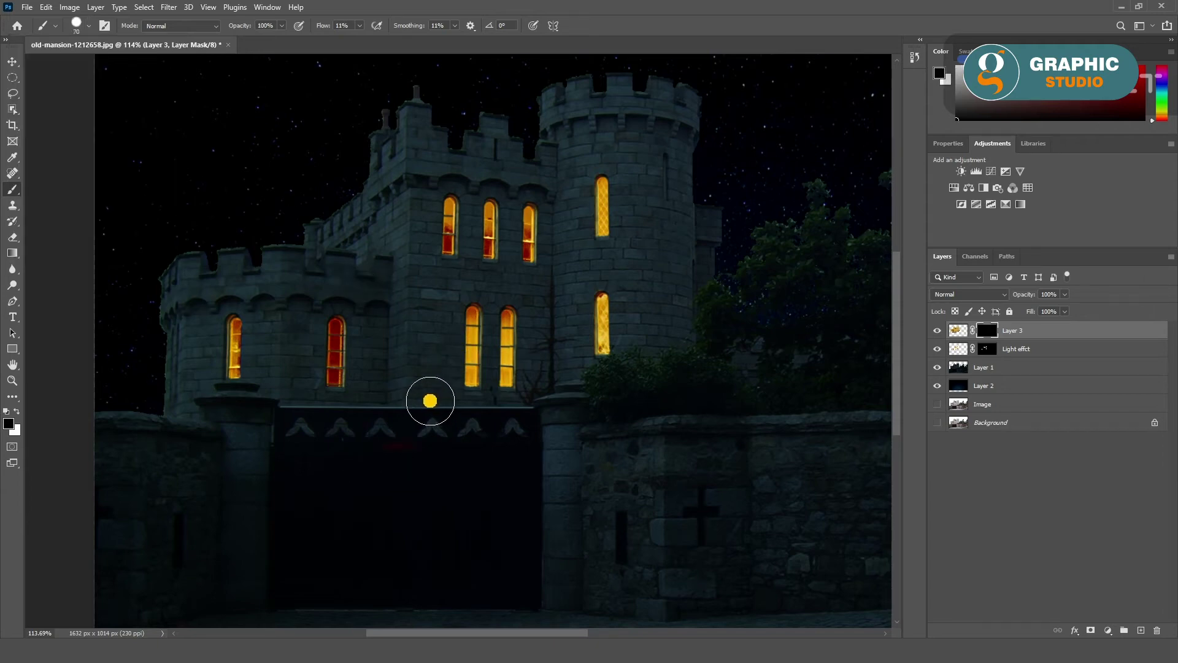
key("bracketright")
key("bracketright")
key("bracketright")
key("x")
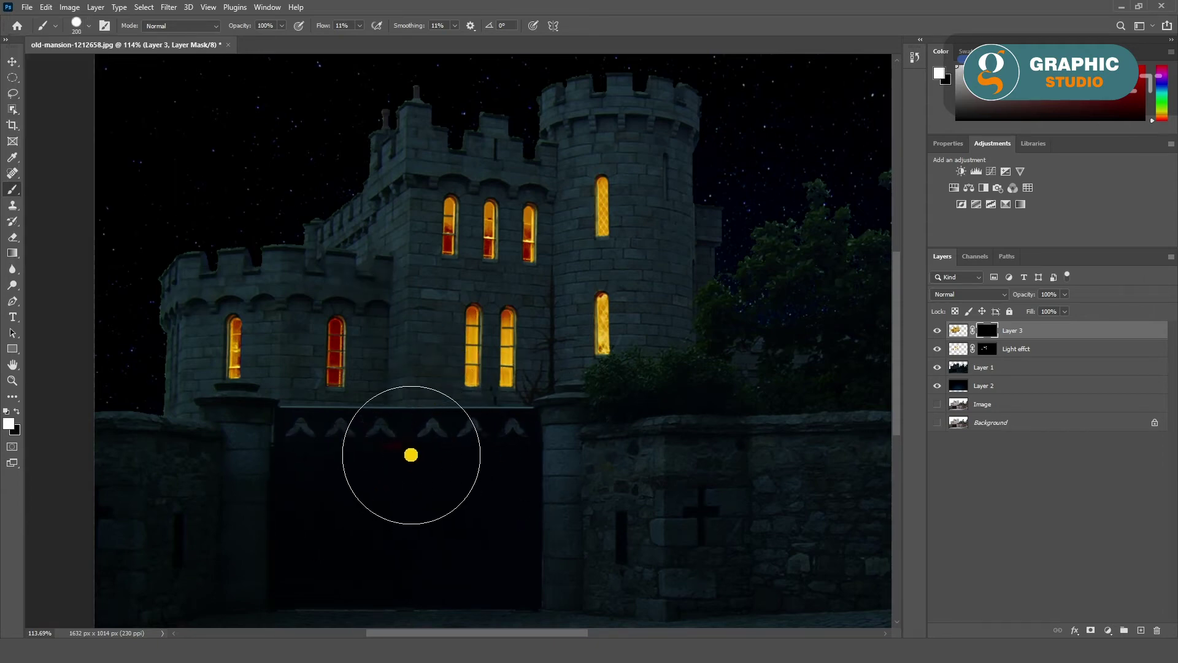
left_click_drag(410, 452, 429, 439)
key("ctrl+z")
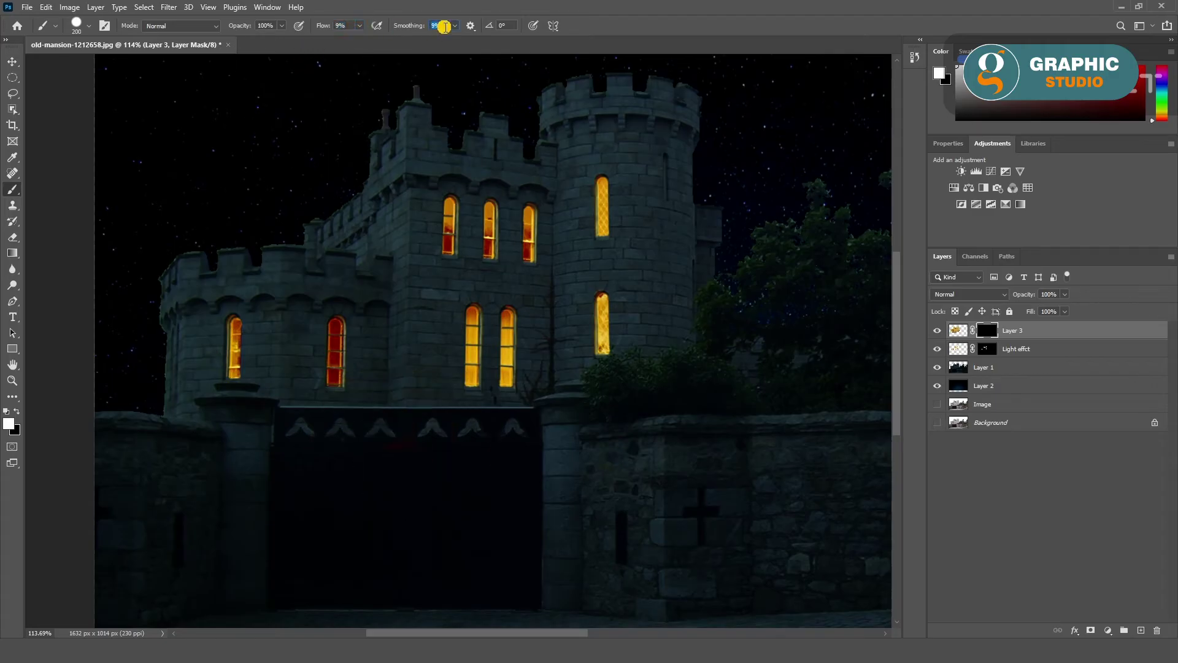
Step: Set a soft round brush at 0% hardness, about 11% flow and 600 px
left_click(89, 26)
left_click(82, 146)
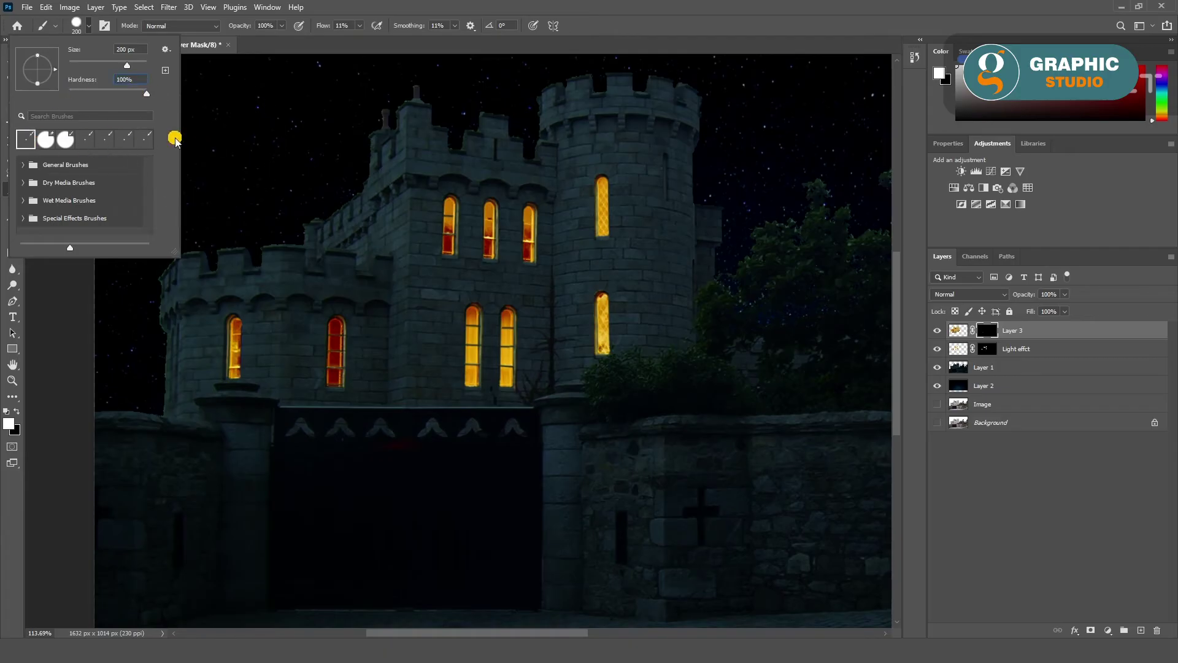
key("e")
left_click_drag(147, 93, 55, 95)
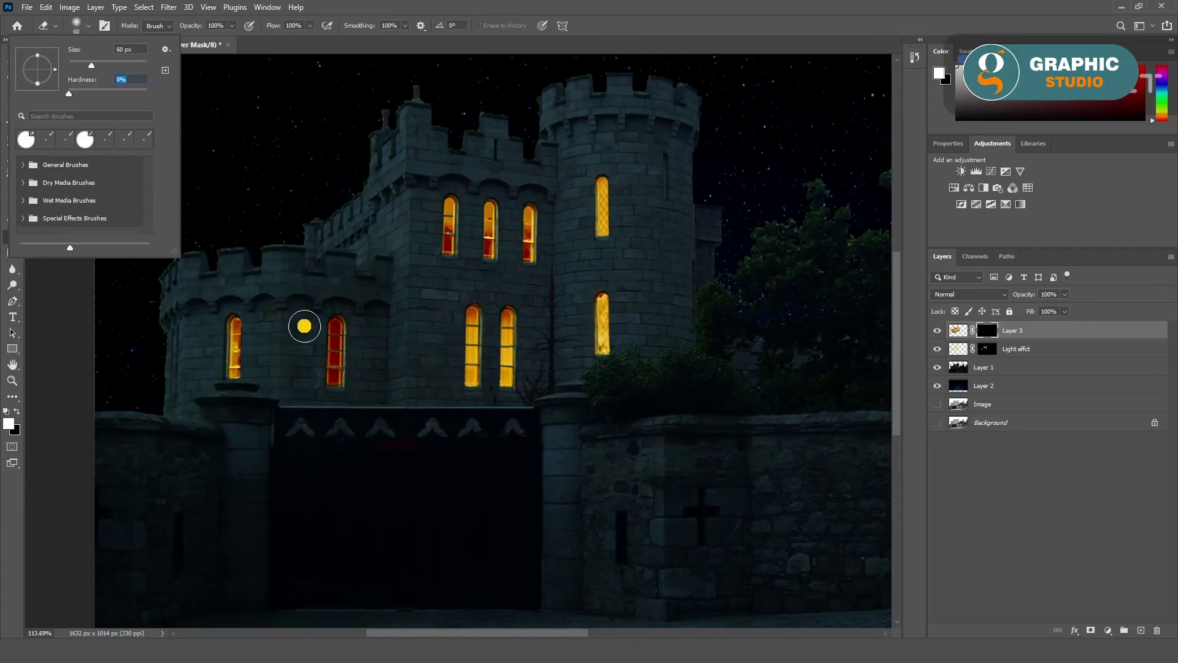
key("b")
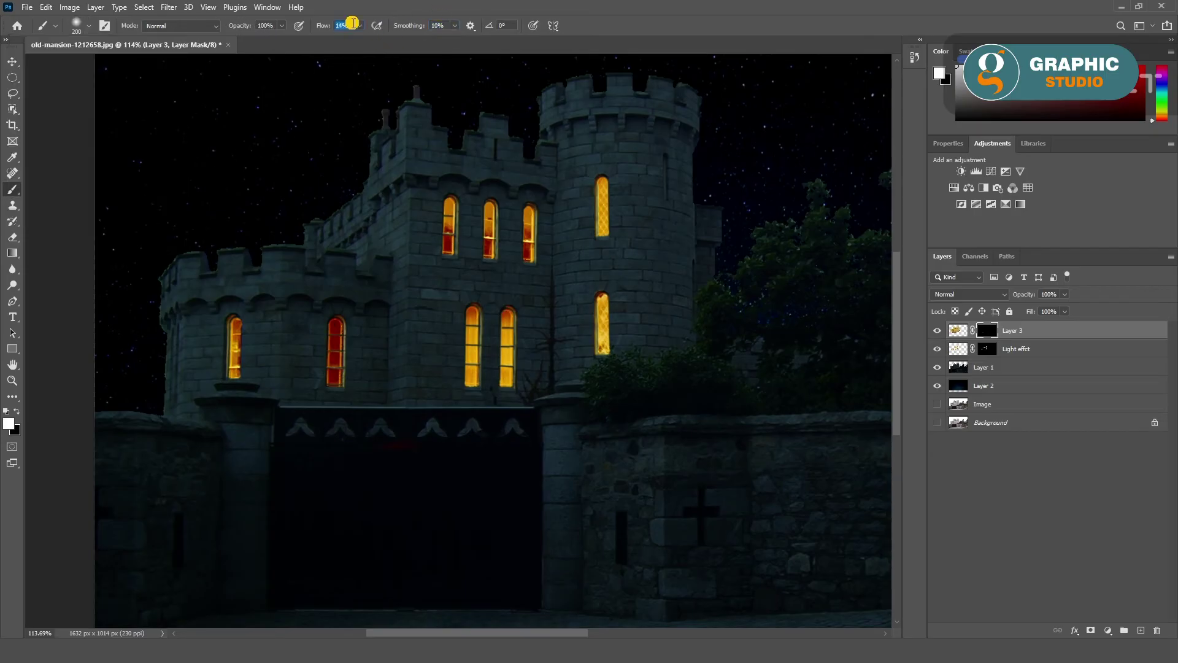
key("Down")
key("Down")
key("Down")
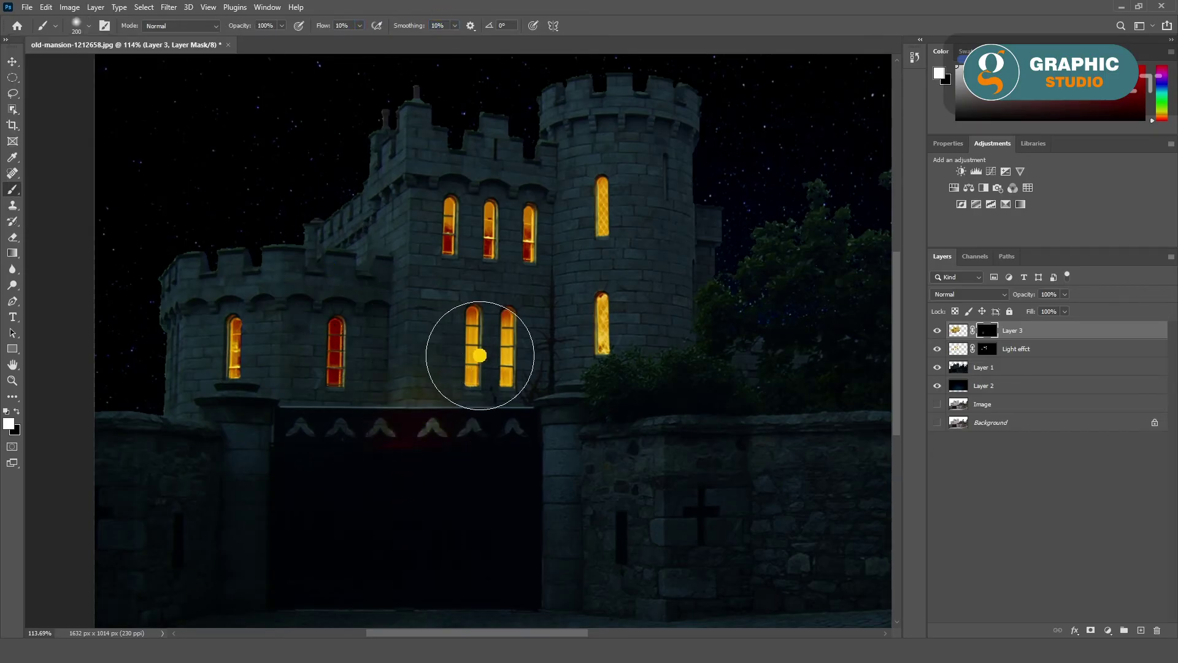
key("bracketright")
key("bracketright")
key("bracketright")
key("bracketright")
key("bracketright")
Step: Paint white glow over the gate, tower and left wall, then set a black 90 px brush
left_click(408, 440)
scroll(363, 402, "down", 3)
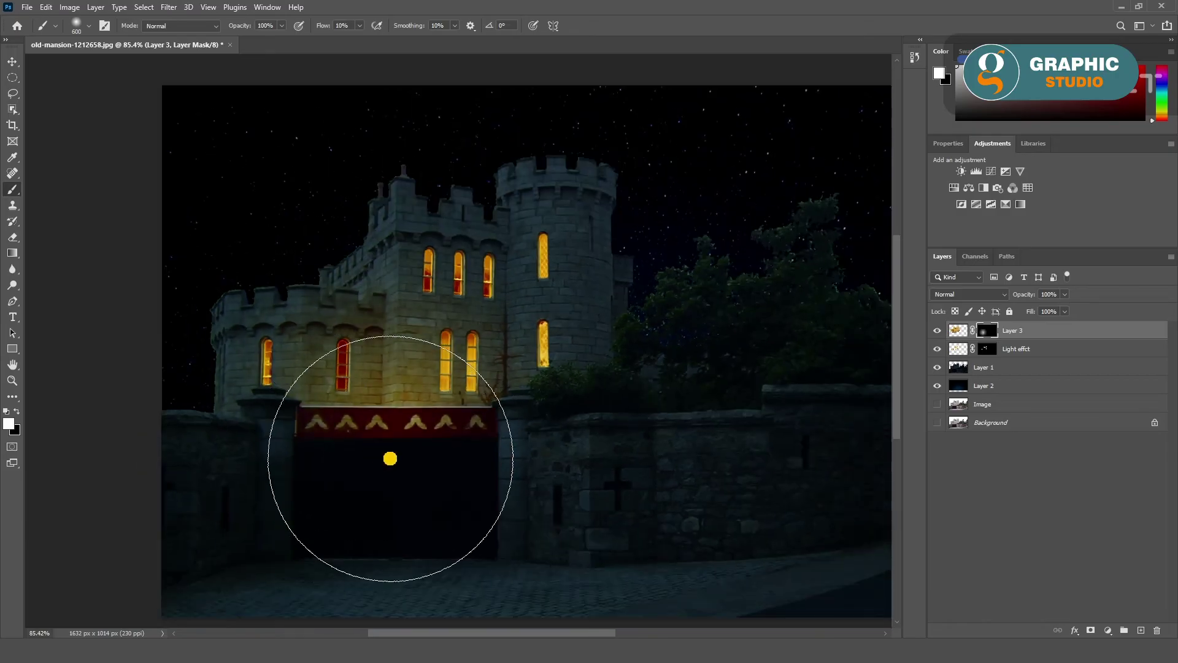
left_click_drag(389, 454, 517, 408)
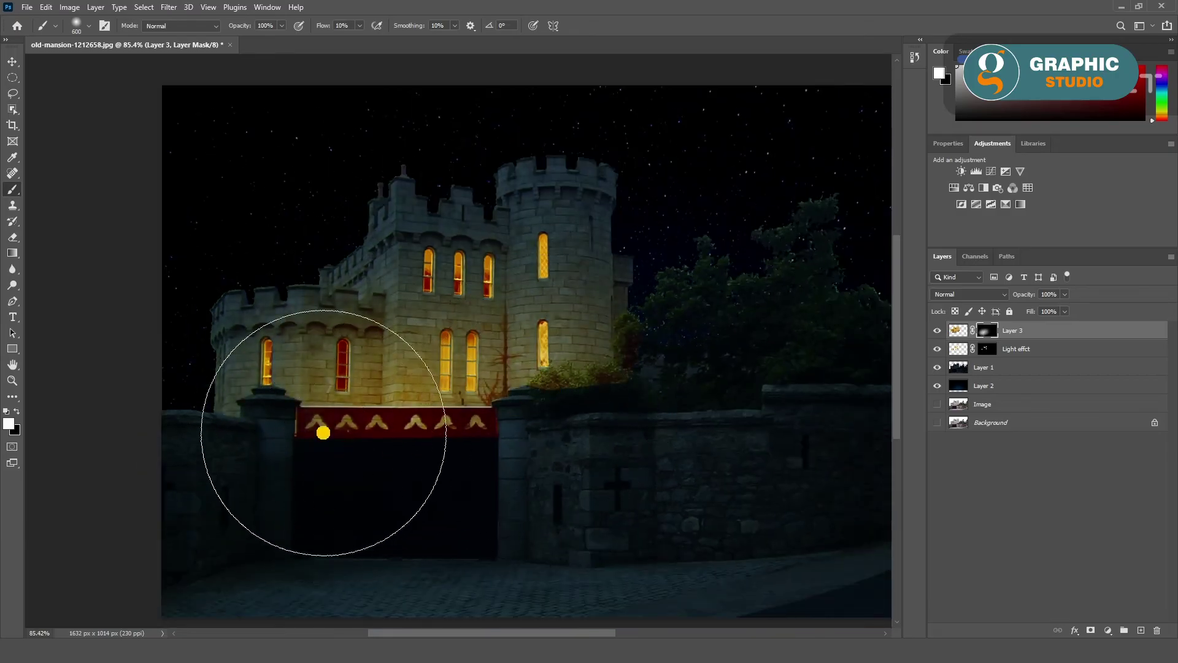
mouse_move(315, 429)
left_mouse_down()
mouse_move(435, 338)
mouse_move(497, 452)
mouse_move(552, 411)
mouse_move(473, 411)
mouse_move(507, 367)
mouse_move(582, 429)
mouse_move(425, 484)
left_mouse_up()
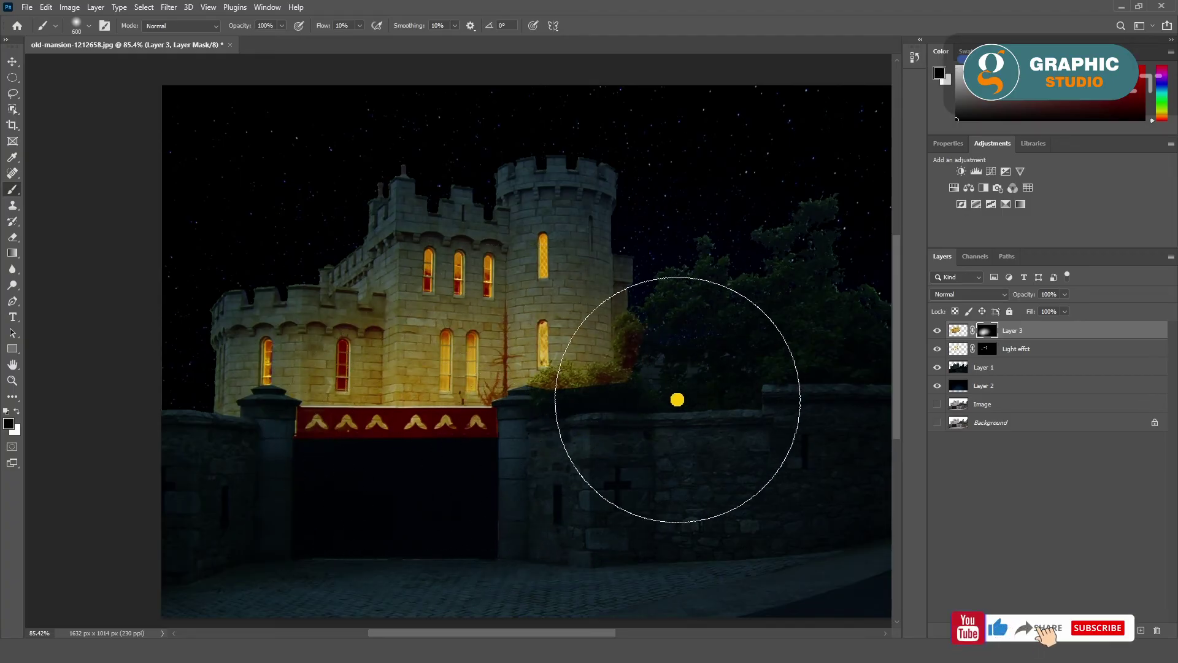
key("x")
key("bracketleft")
key("bracketleft")
key("bracketleft")
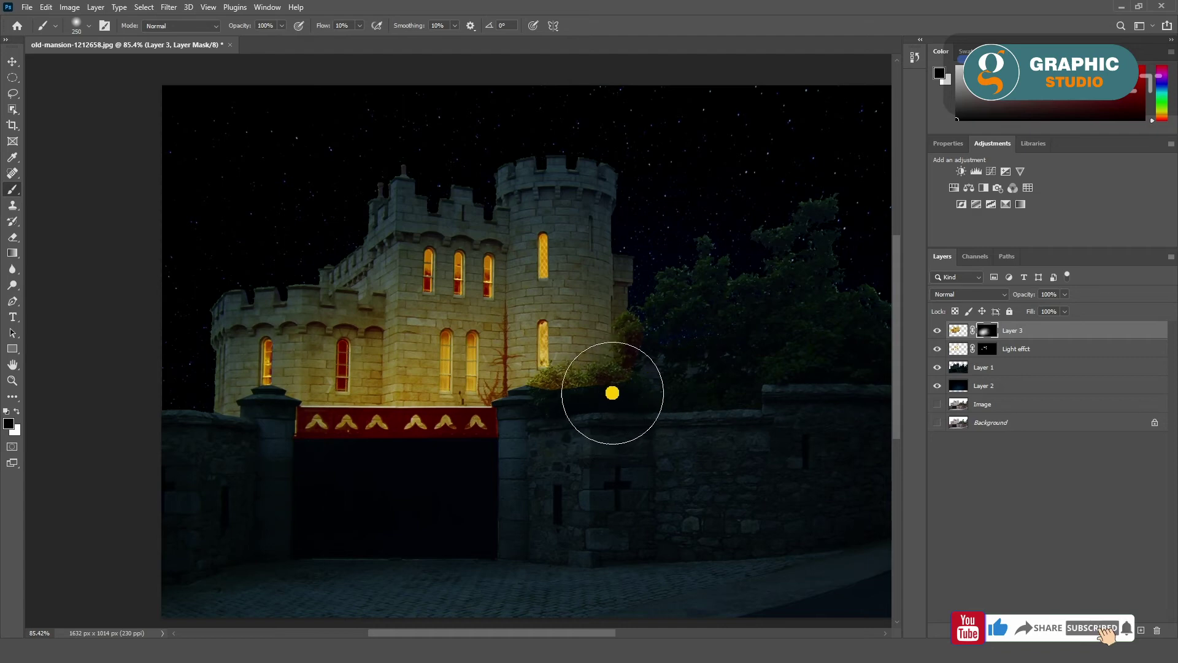
key("bracketleft")
key("bracketleft")
key("bracketleft")
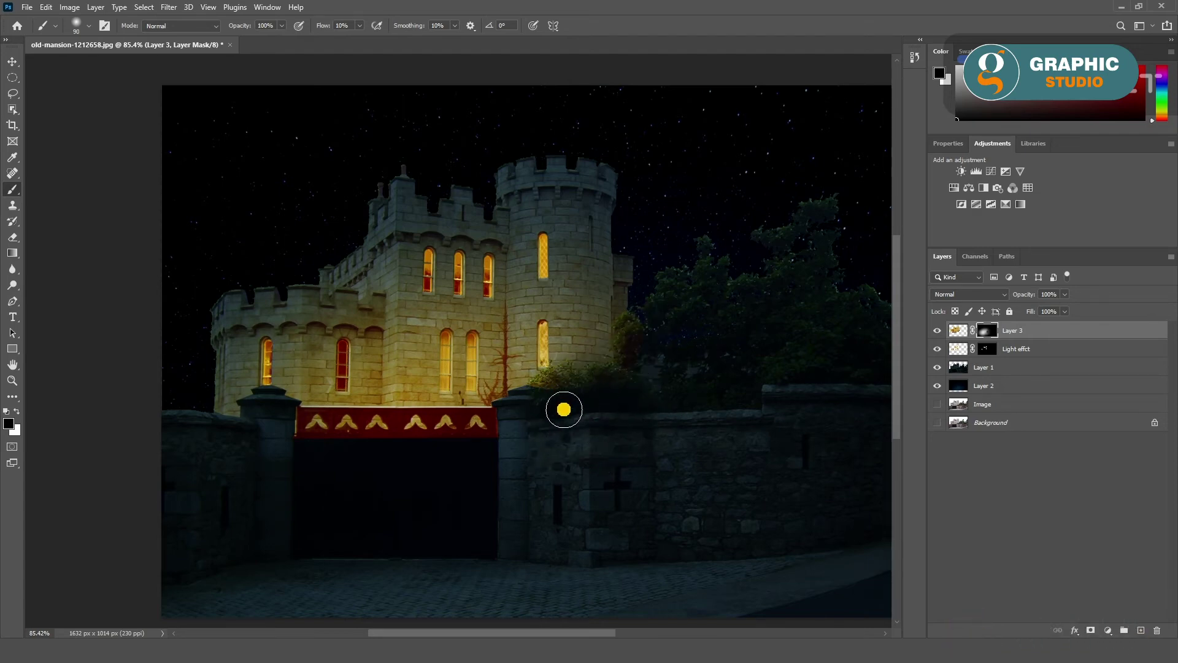
scroll(305, 422, "up", 5)
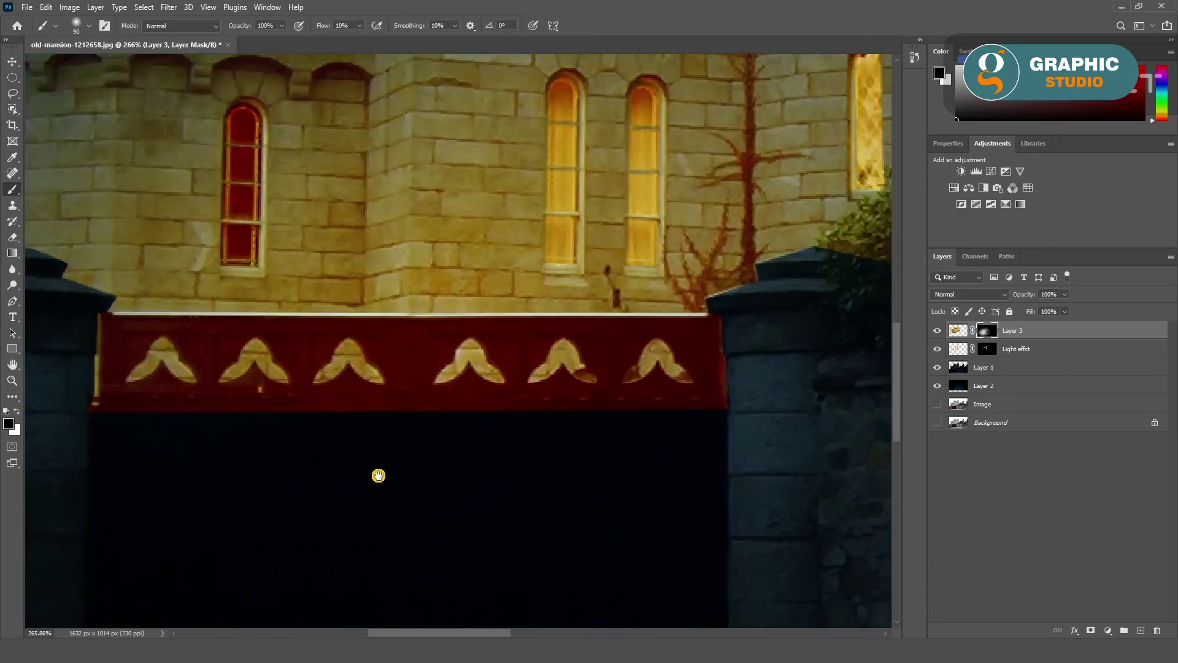
left_click_drag(376, 477, 421, 495)
key("bracketleft")
key("bracketleft")
key("bracketleft")
key("bracketleft")
key("bracketleft")
key("bracketleft")
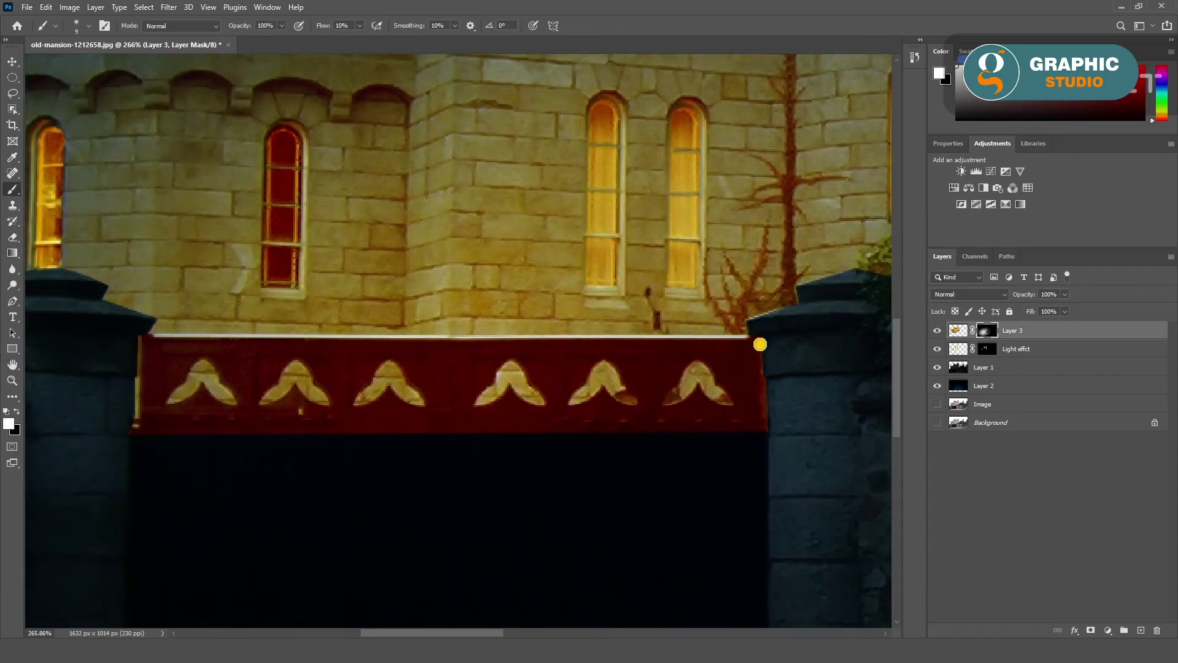
left_click(89, 25)
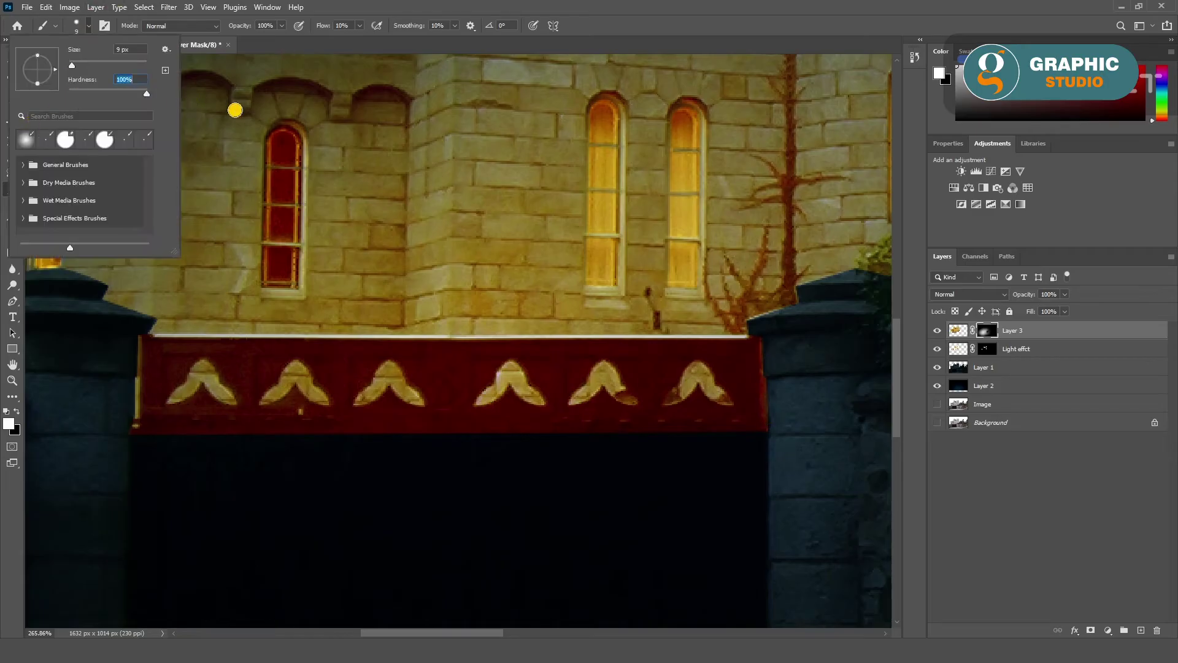
key("Return")
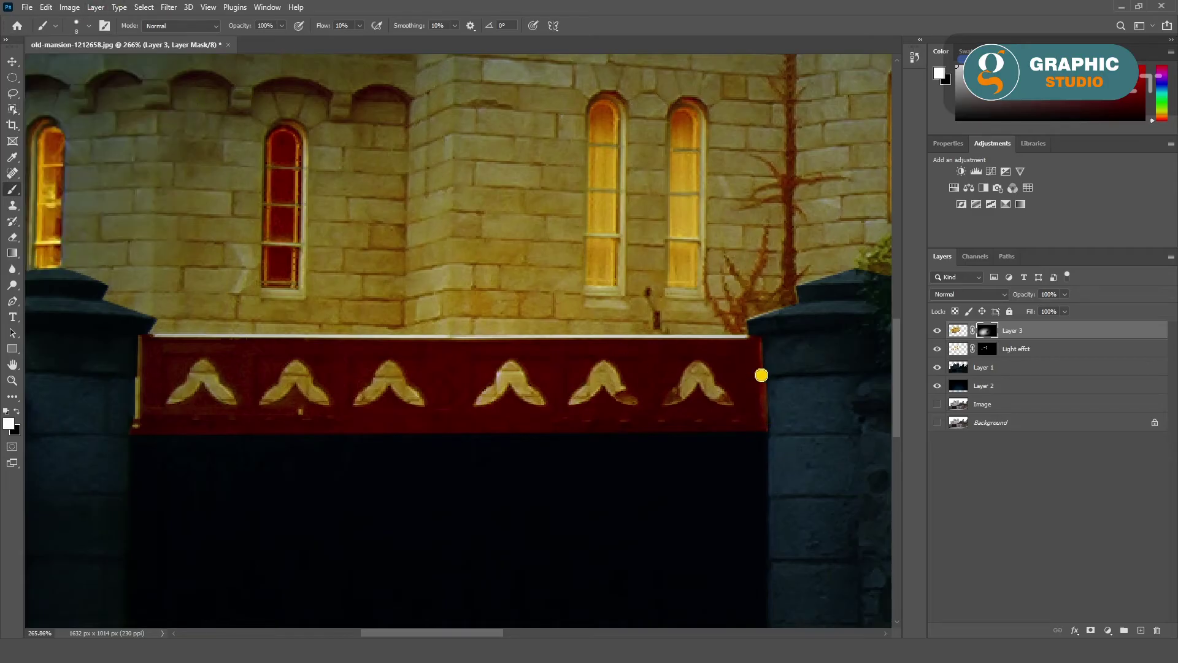
key("x")
left_click_drag(494, 393, 717, 404)
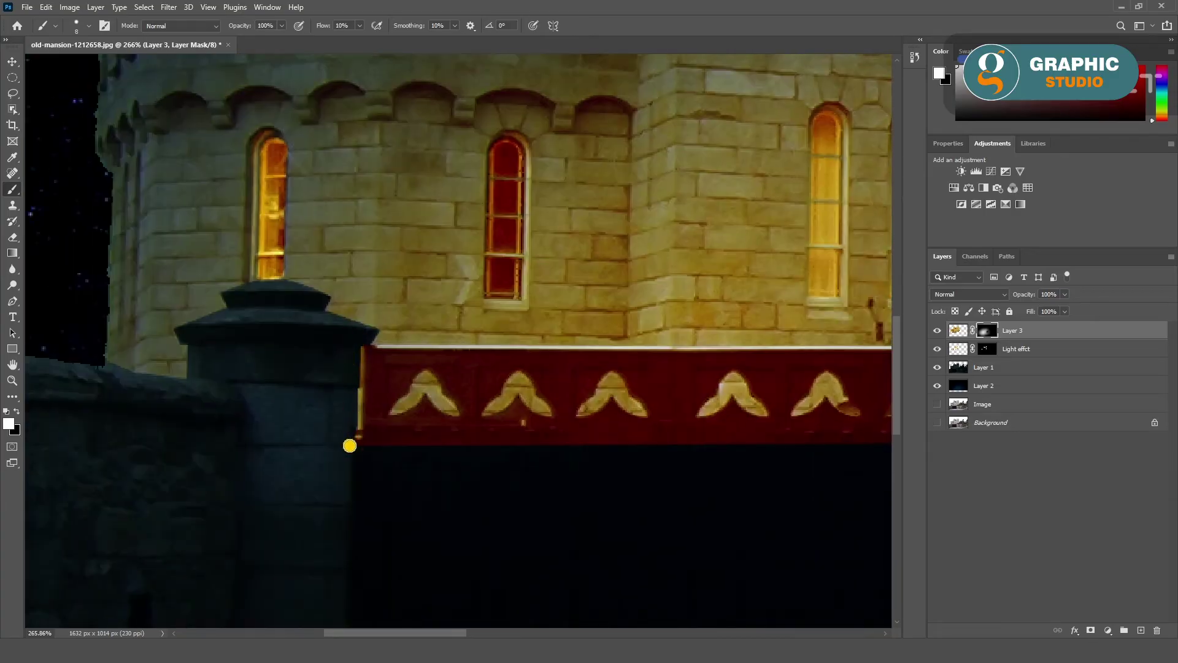
scroll(282, 399, "down", 3)
scroll(669, 429, "up", 3)
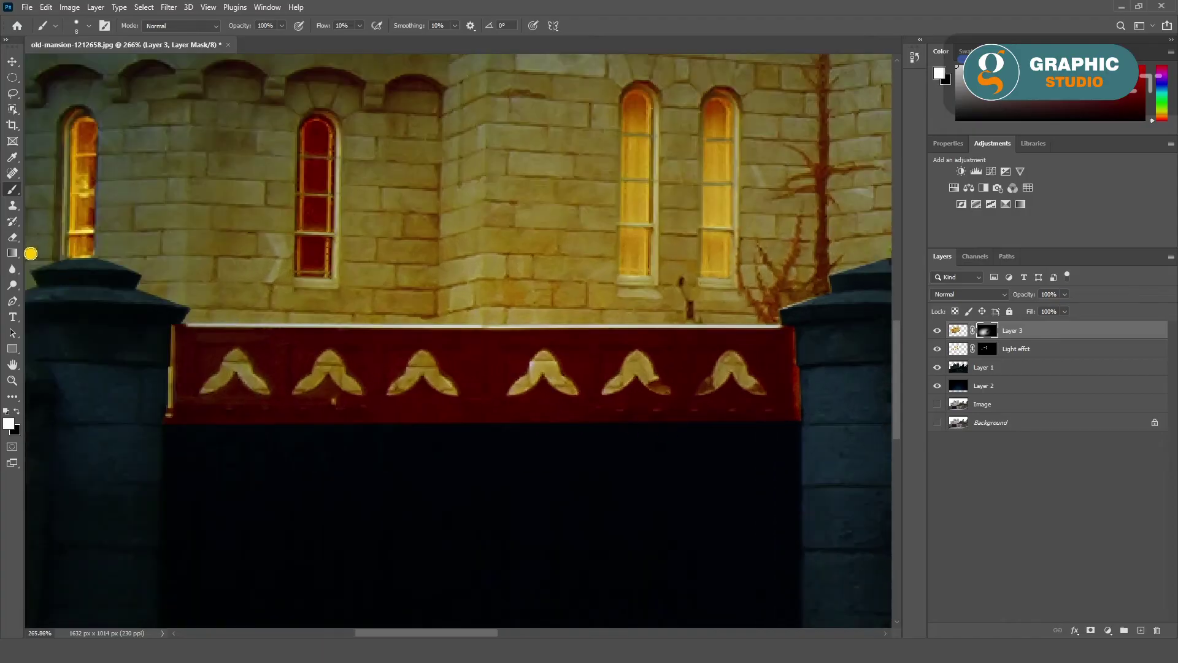
left_click(12, 93)
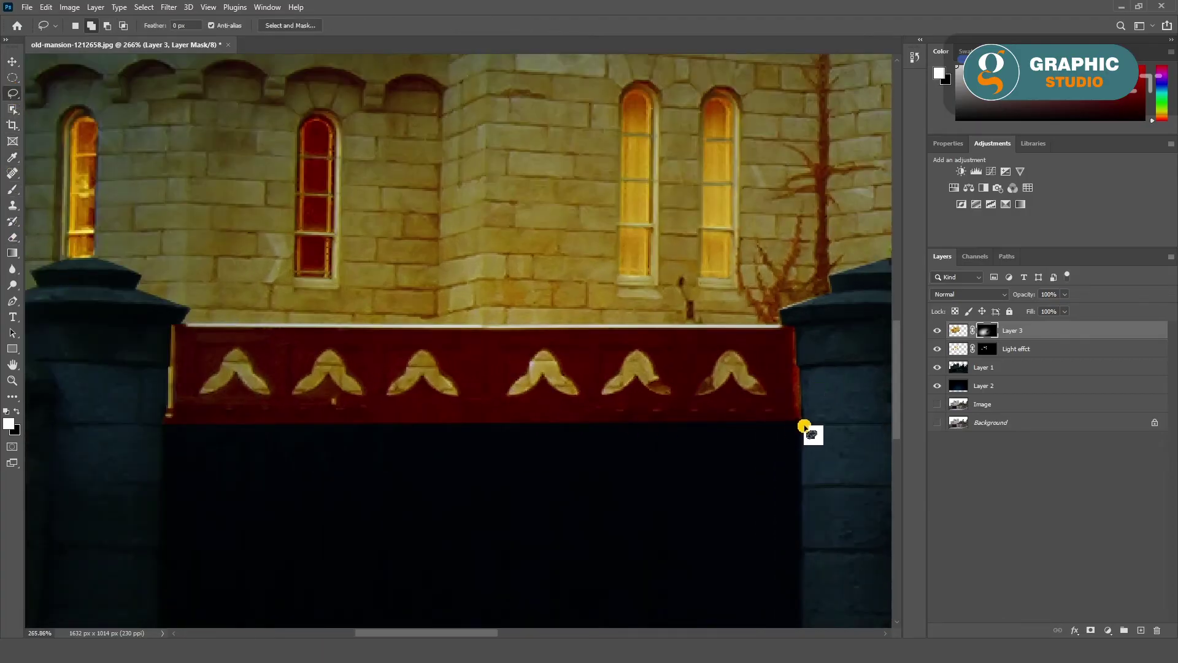
Step: Select the red gate band and raise the brush flow and smoothing
mouse_move(800, 423)
left_mouse_down()
mouse_move(758, 323)
mouse_move(299, 322)
left_mouse_up()
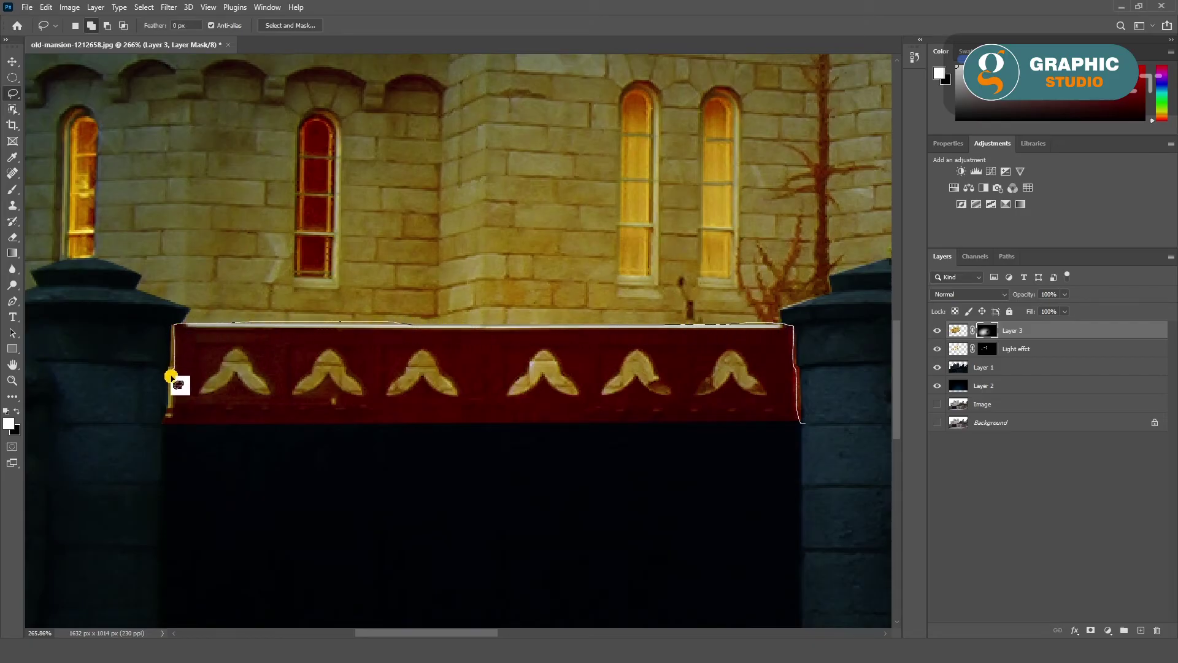
mouse_move(299, 322)
left_mouse_down()
mouse_move(162, 418)
mouse_move(275, 441)
left_mouse_up()
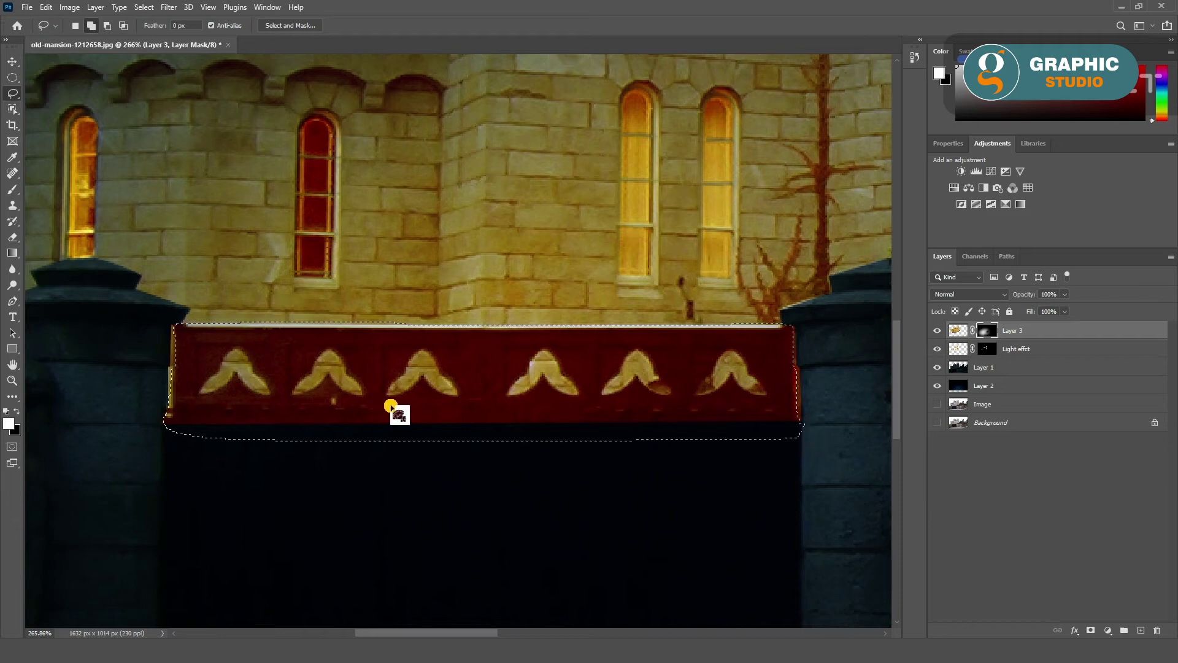
key("b")
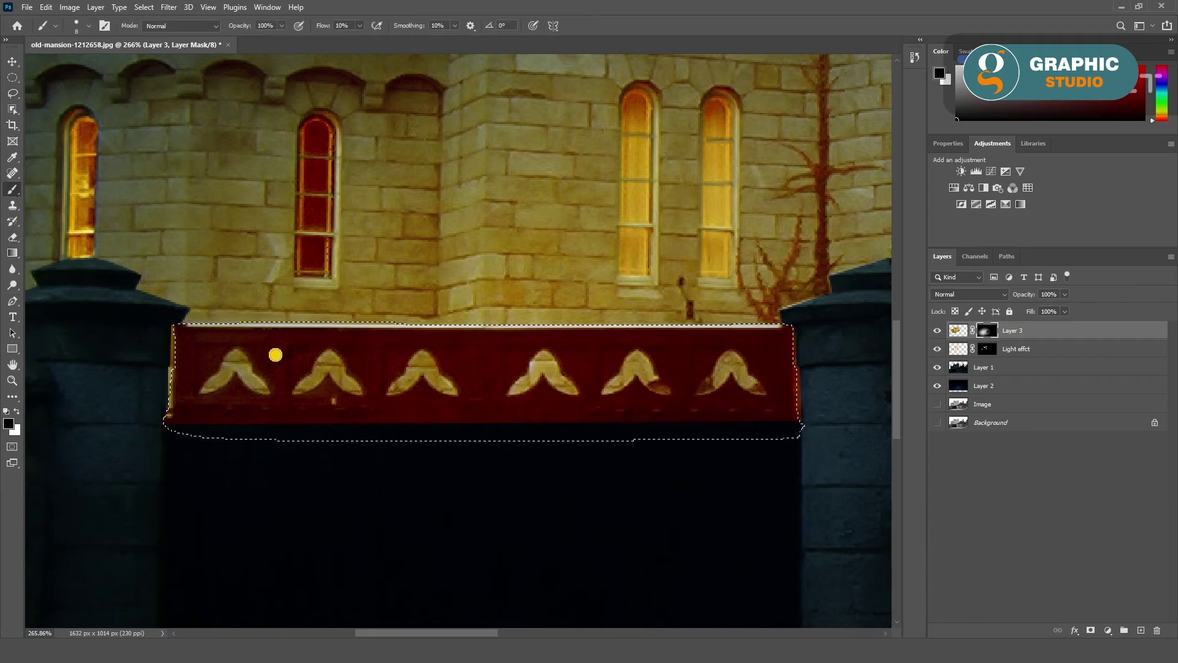
left_click(91, 24)
left_click_drag(361, 26, 366, 41)
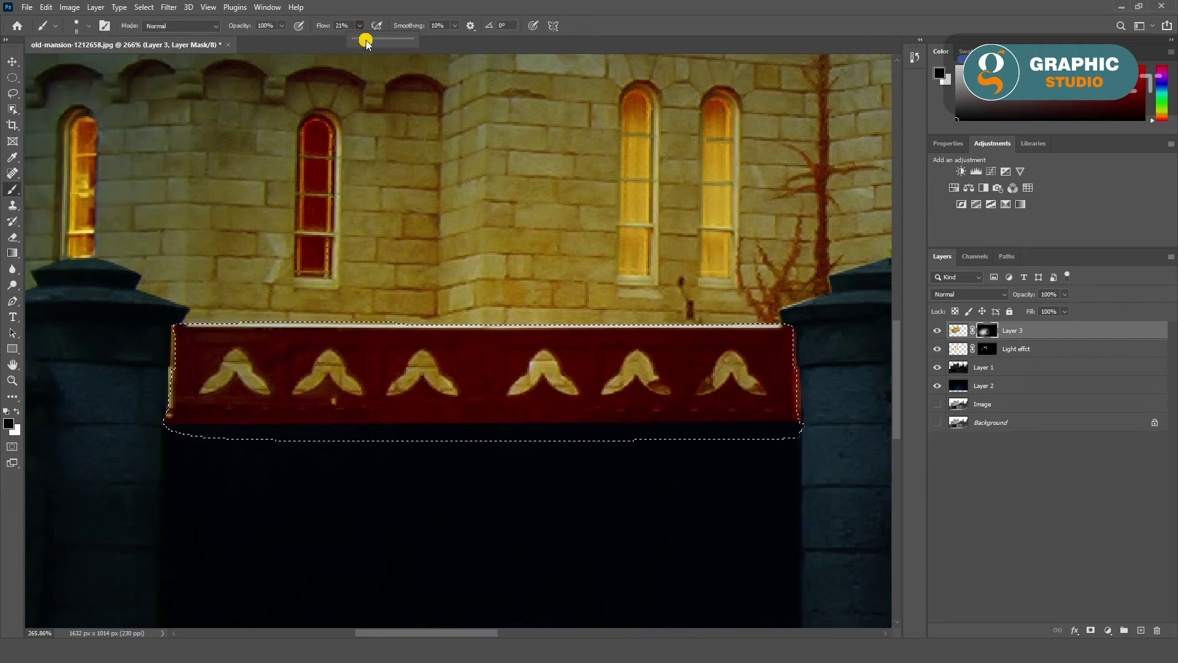
left_click(455, 26)
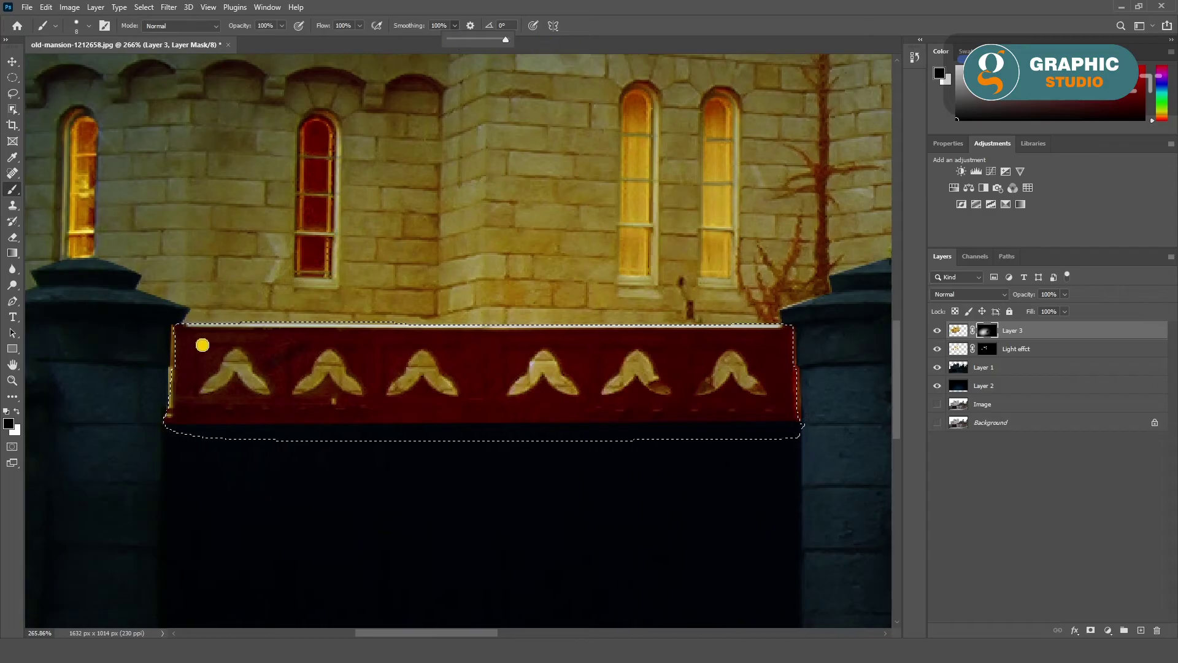
Step: Paint black across the selected band to hide its remaining red glow
left_click_drag(203, 345, 595, 377)
key("bracketleft")
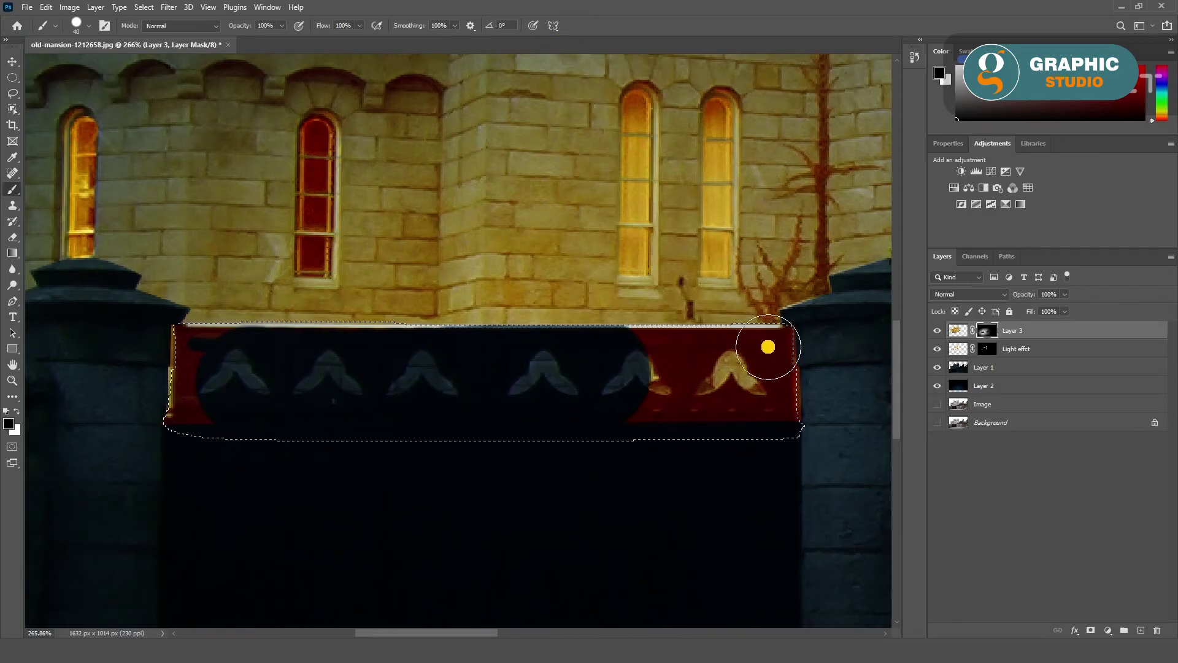
mouse_move(768, 347)
left_mouse_down()
mouse_move(654, 349)
mouse_move(710, 394)
mouse_move(751, 401)
left_mouse_up()
key("bracketleft")
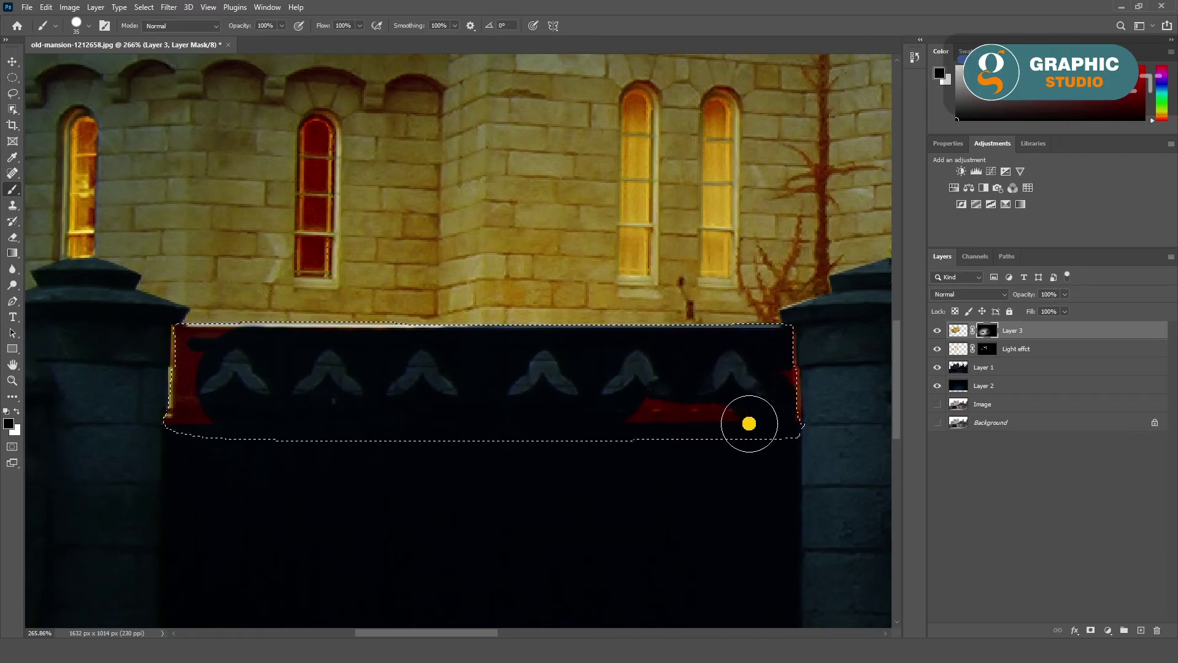
left_click_drag(768, 347, 684, 407)
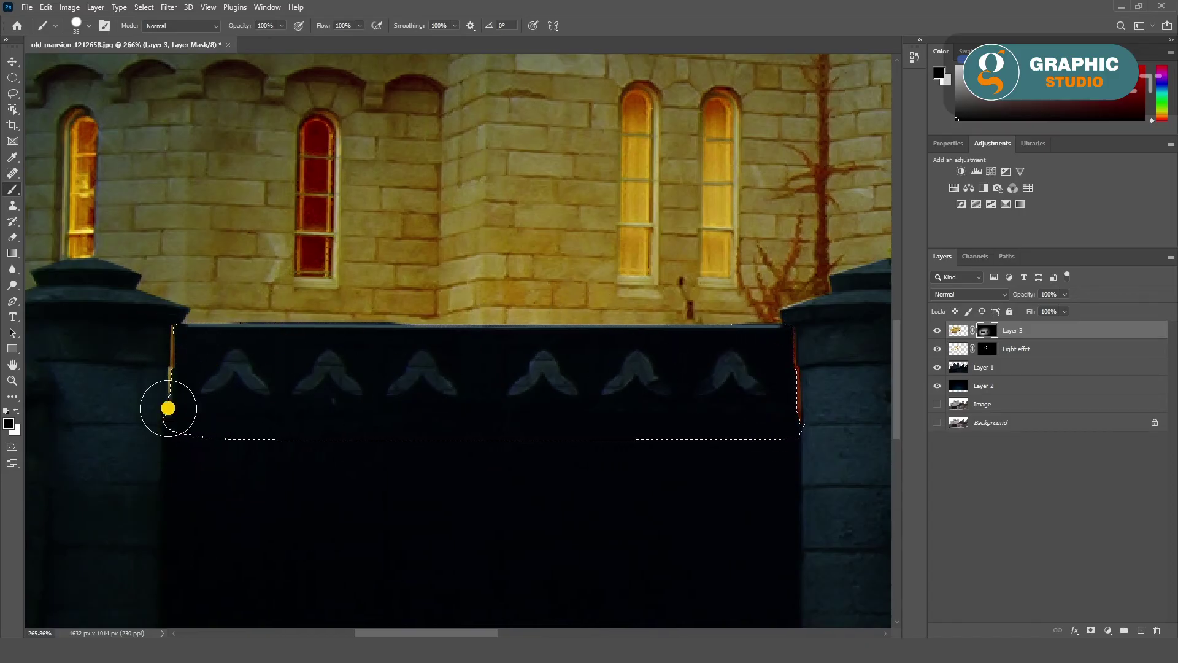
left_click(12, 60)
Step: Lasso the left gate ornament, undoing an accidental move of the selection
scroll(177, 385, "up", 2)
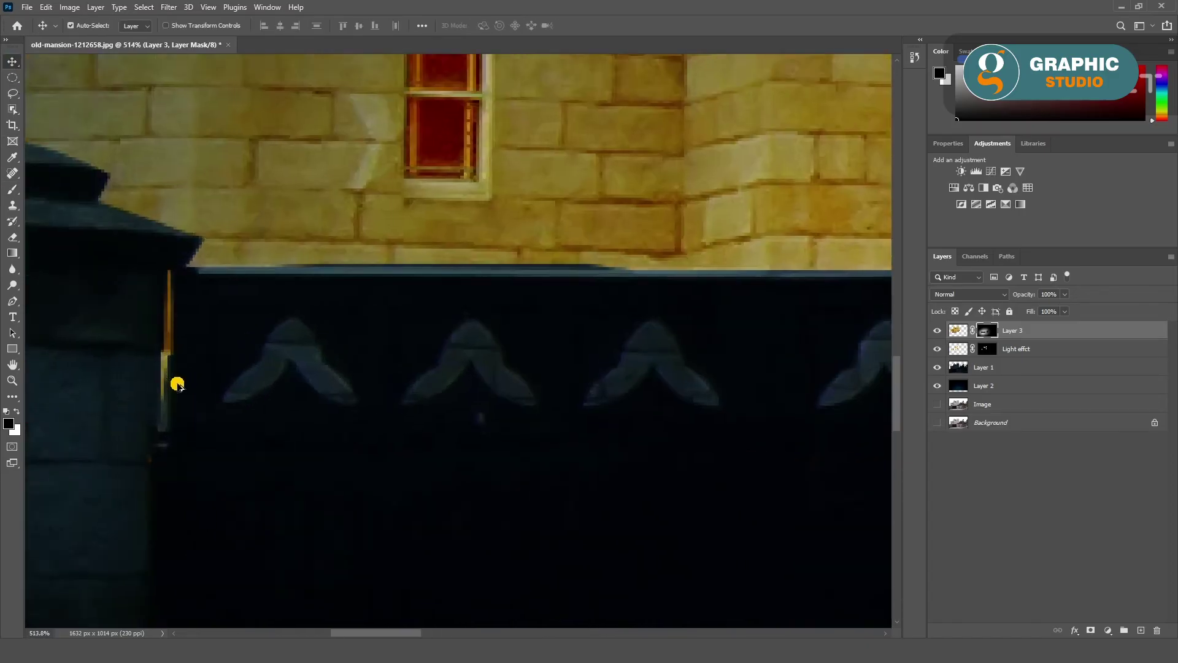
scroll(229, 399, "up", 2)
scroll(290, 375, "up", 1)
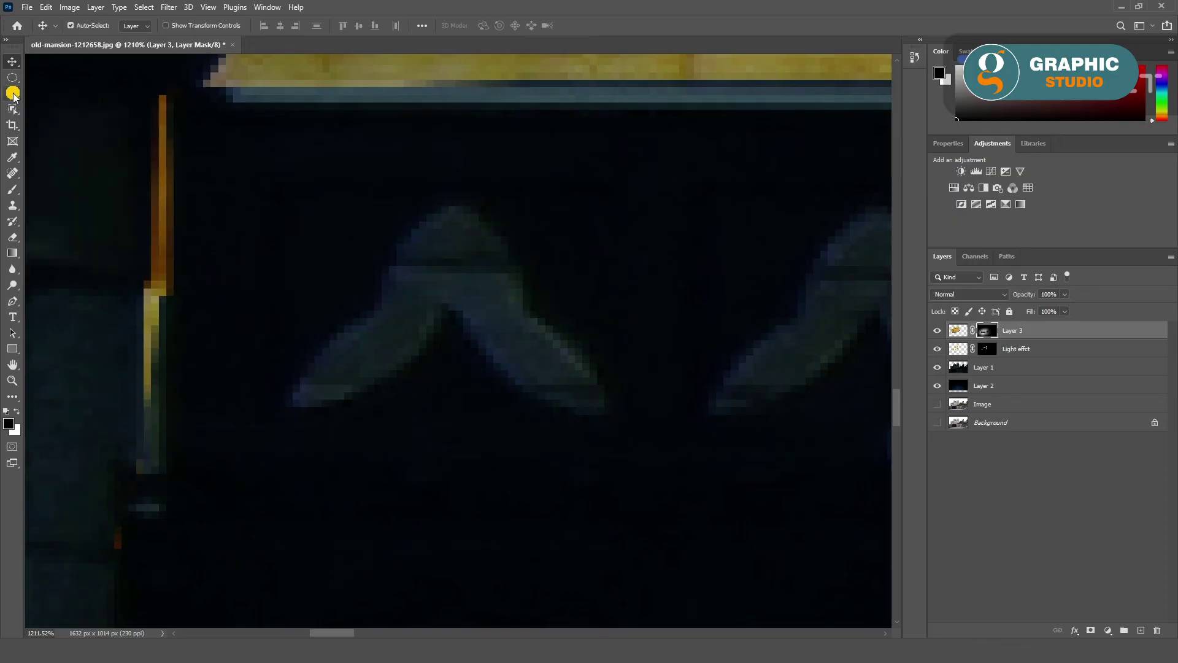
left_click(12, 94)
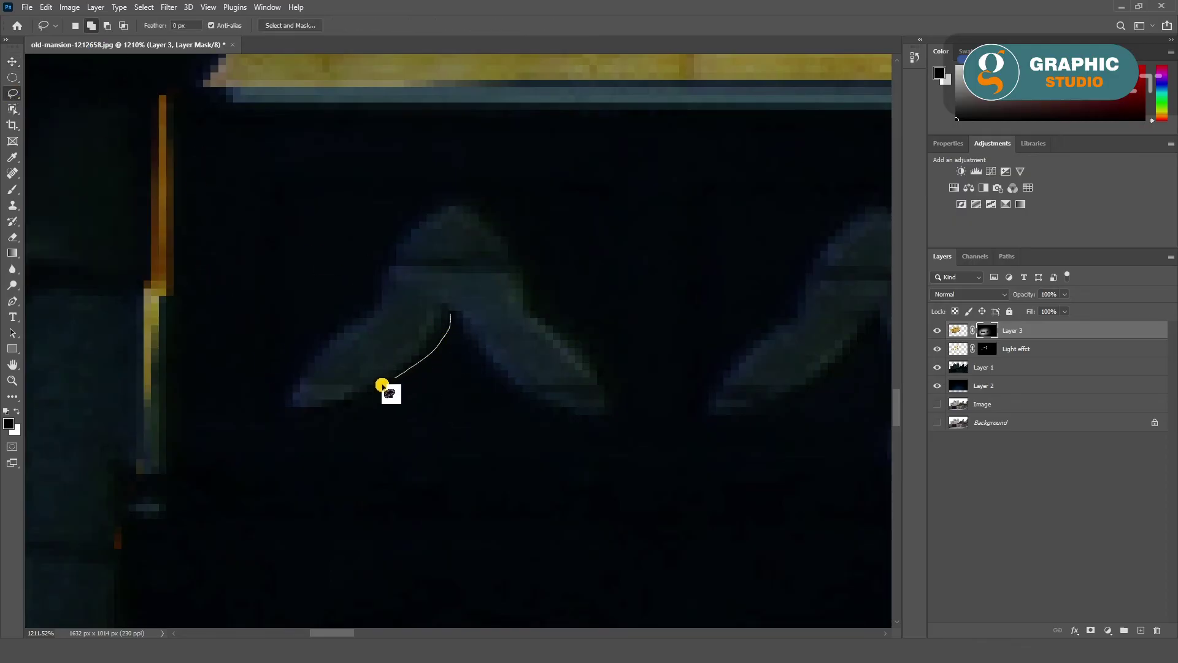
mouse_move(381, 385)
left_mouse_down()
mouse_move(284, 411)
mouse_move(376, 311)
mouse_move(434, 208)
mouse_move(525, 279)
left_mouse_up()
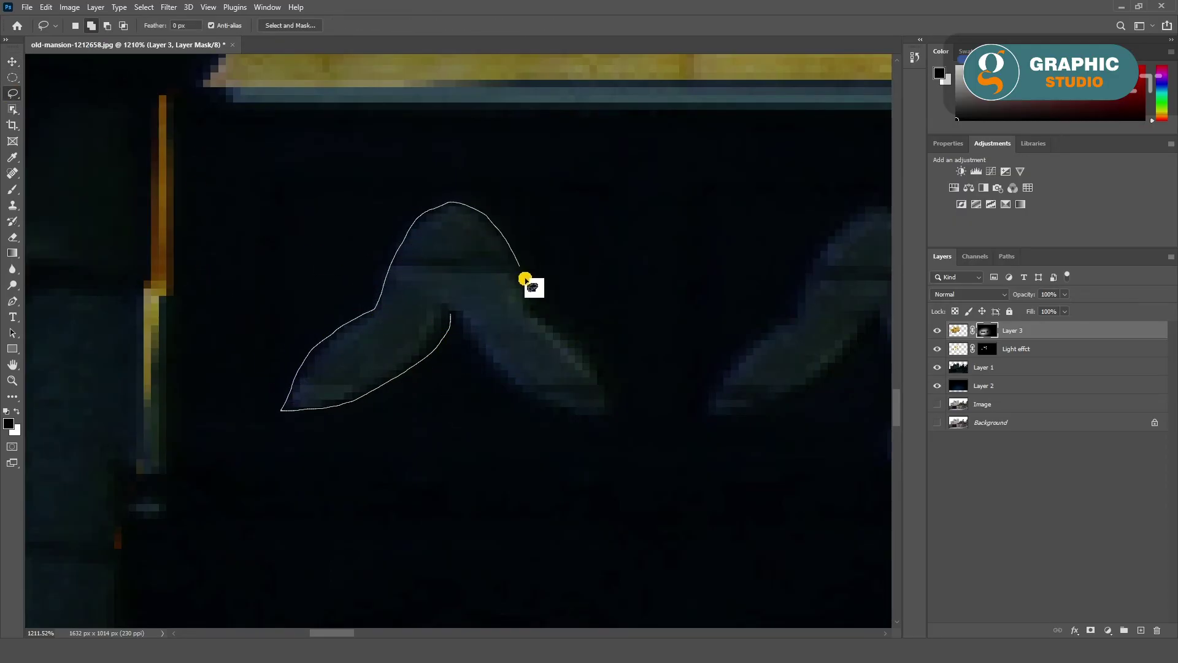
mouse_move(607, 422)
left_mouse_down()
mouse_move(466, 350)
mouse_move(452, 316)
left_mouse_up()
scroll(458, 358, "down", 3)
left_click(13, 60)
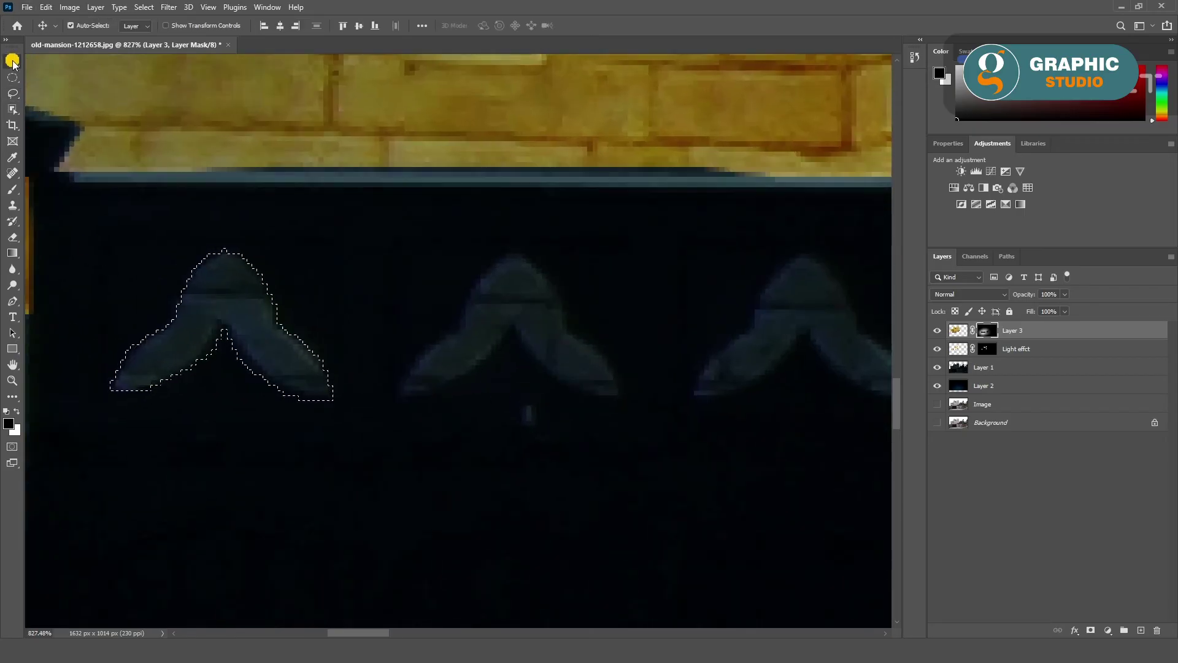
left_click_drag(231, 336, 516, 336)
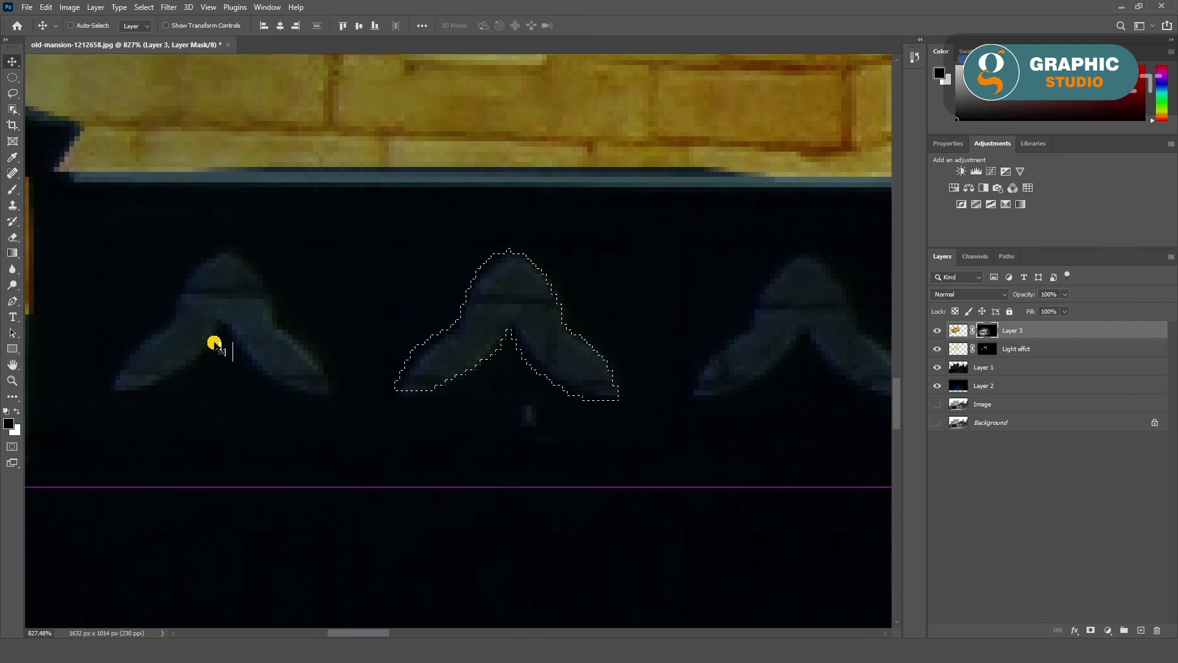
key("ctrl+z")
Step: Select the middle ornament and fill Layer 3's mask to reveal its gold light
left_click(12, 77)
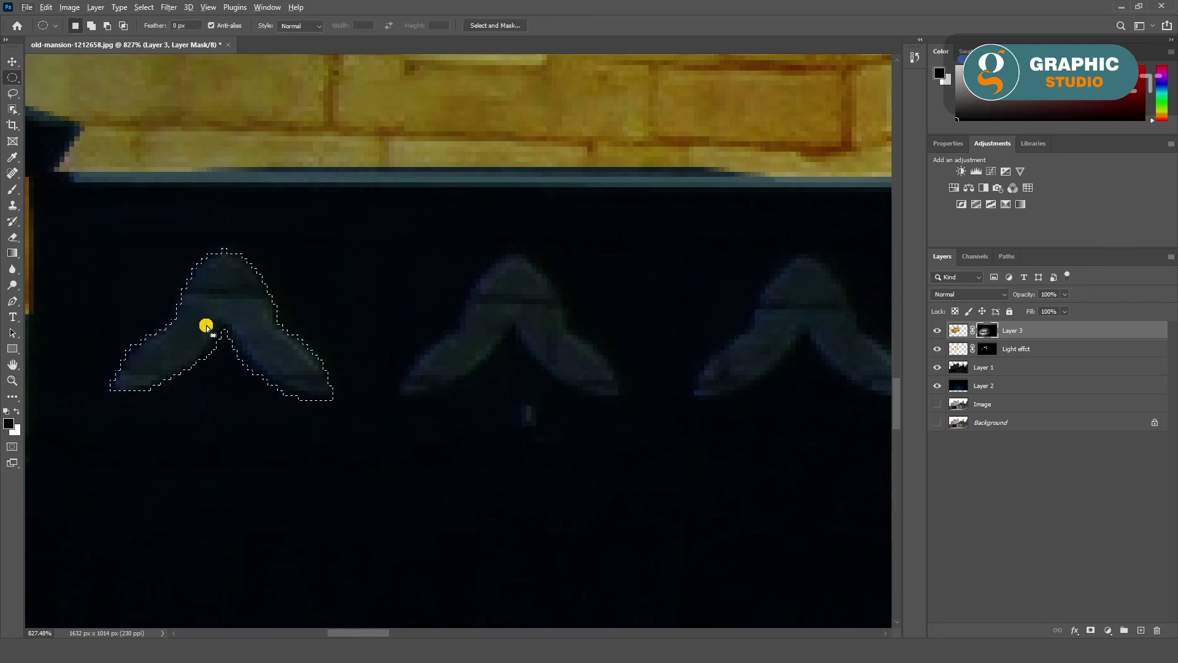
left_click(13, 93)
left_click_drag(242, 316, 534, 316)
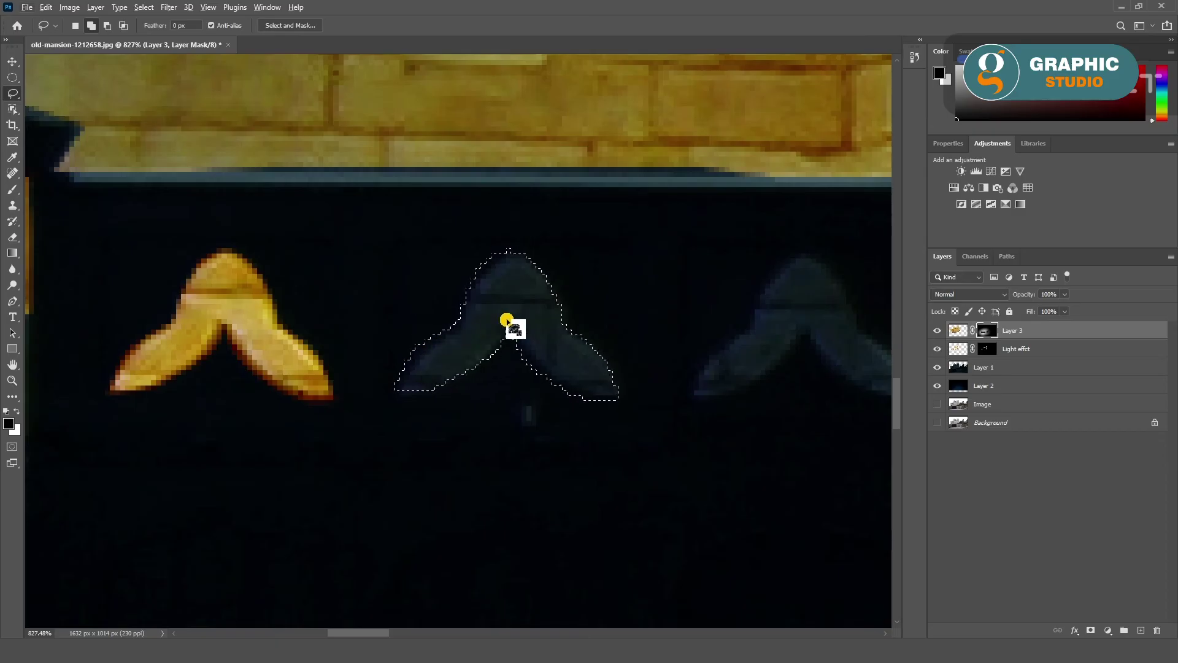
scroll(87, 329, "right", 5)
mouse_move(295, 310)
left_mouse_down()
mouse_move(586, 322)
mouse_move(435, 305)
left_mouse_up()
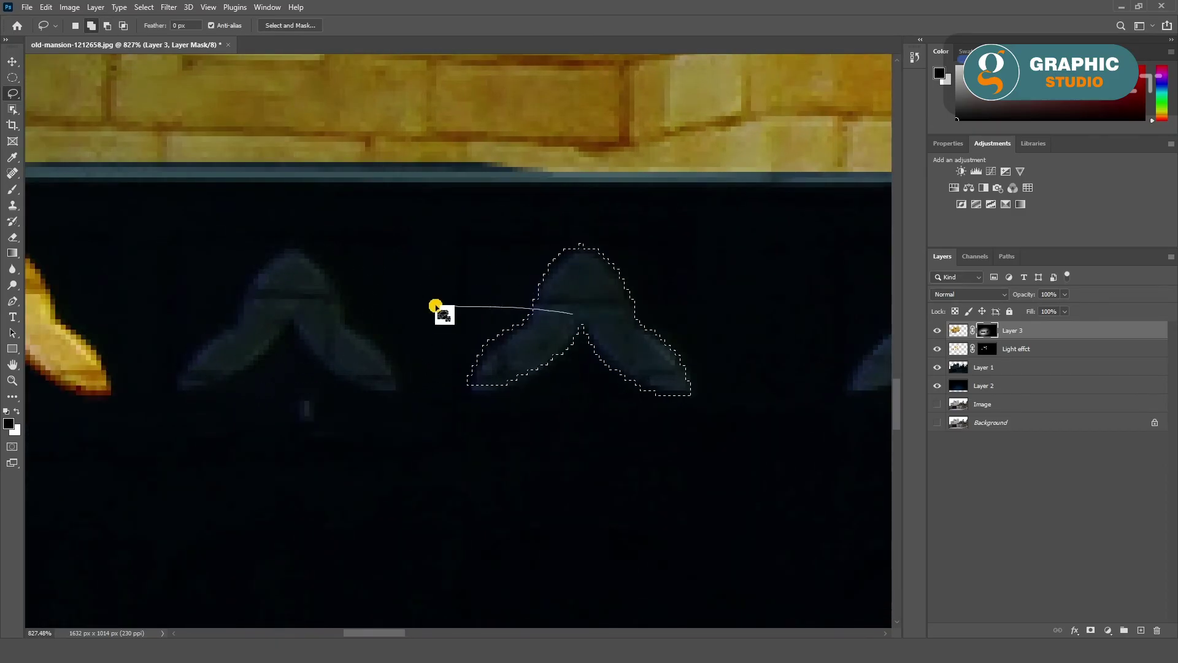
key("ctrl+BackSpace")
mouse_move(539, 308)
left_mouse_down()
mouse_move(233, 316)
mouse_move(736, 342)
mouse_move(243, 328)
mouse_move(266, 358)
mouse_move(202, 352)
mouse_move(220, 295)
mouse_move(705, 329)
left_mouse_up()
scroll(245, 318, "down", 2)
Step: Set up a white brush on Layer 3's mask, undoing a stray move of the gold ornament
key("b")
key("x")
key("v")
left_click(236, 319)
key("ctrl+z")
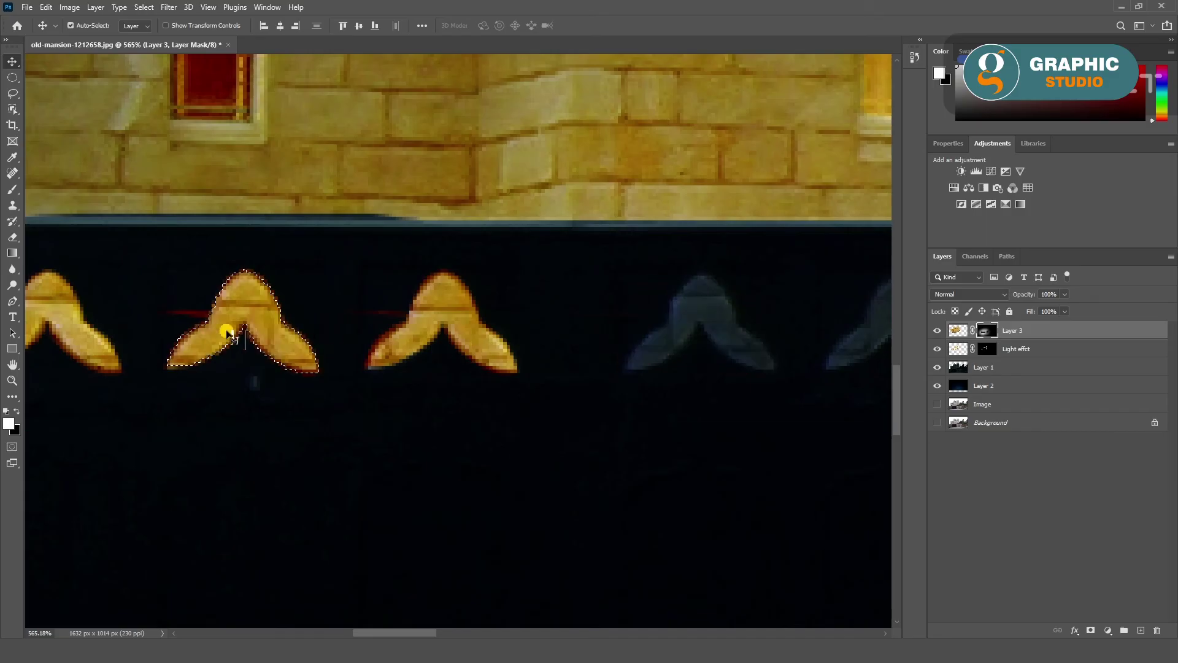
scroll(614, 347, "up", 3)
scroll(587, 359, "up", 3)
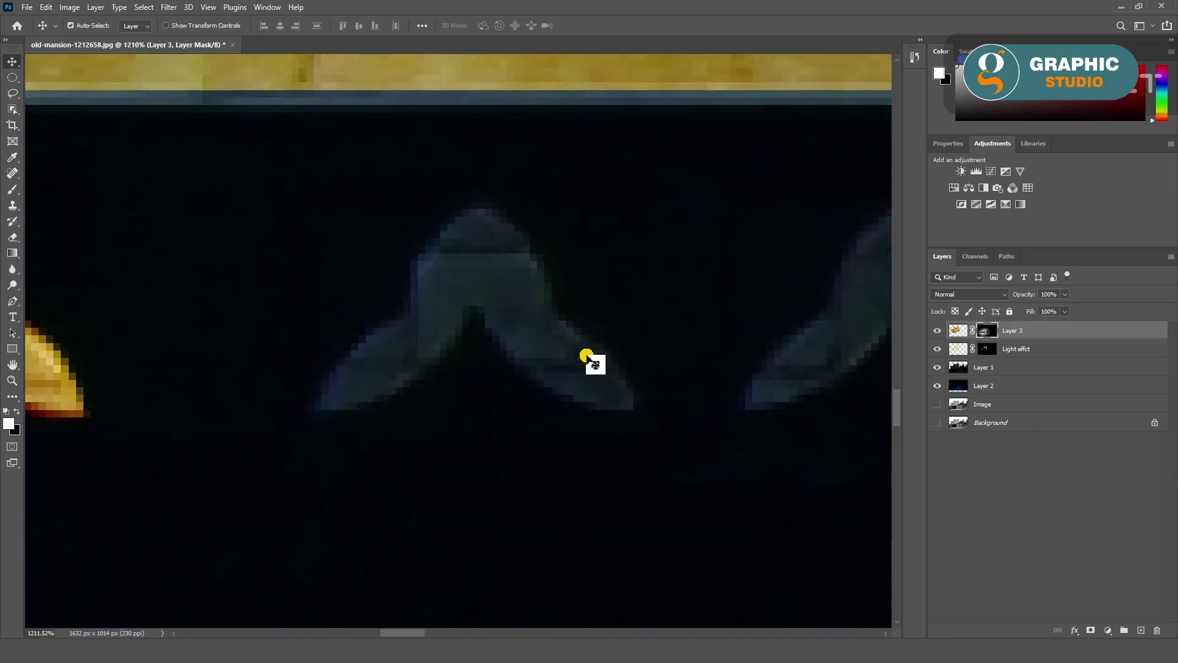
Step: Lasso the next dark ornaments and paint them gold through Layer 3's mask
key("l")
mouse_move(473, 316)
left_mouse_down()
mouse_move(371, 409)
mouse_move(320, 388)
mouse_move(402, 318)
mouse_move(478, 200)
mouse_move(634, 385)
mouse_move(552, 399)
mouse_move(473, 316)
left_mouse_up()
key("b")
left_click(476, 312)
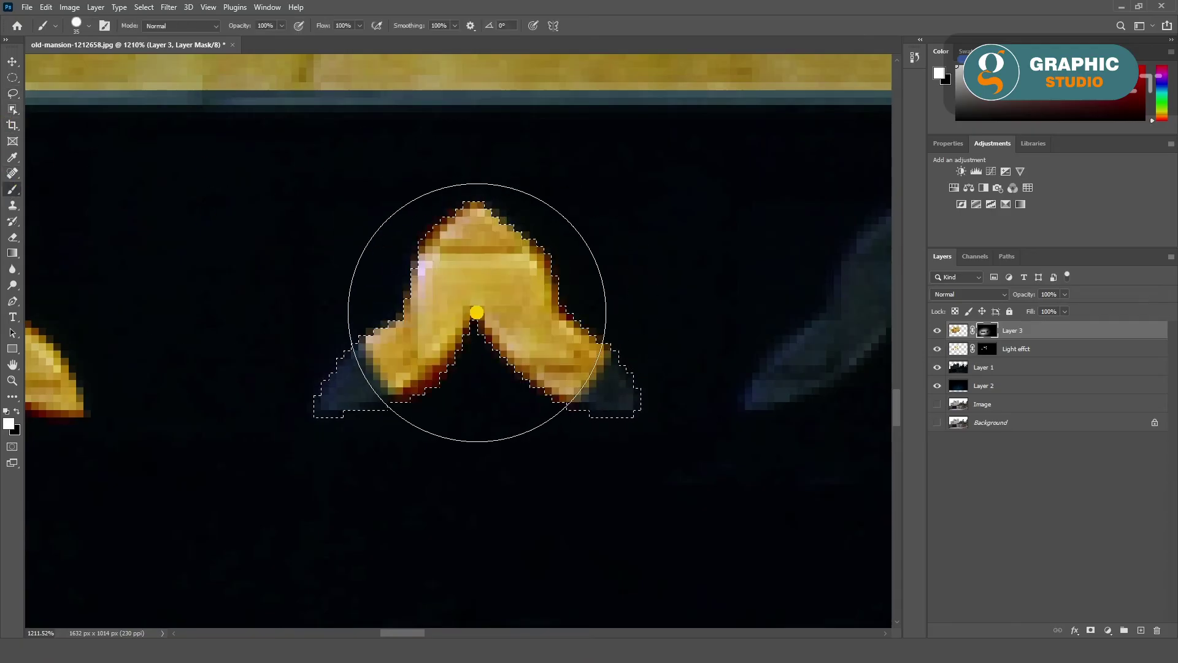
scroll(687, 341, "right", 5)
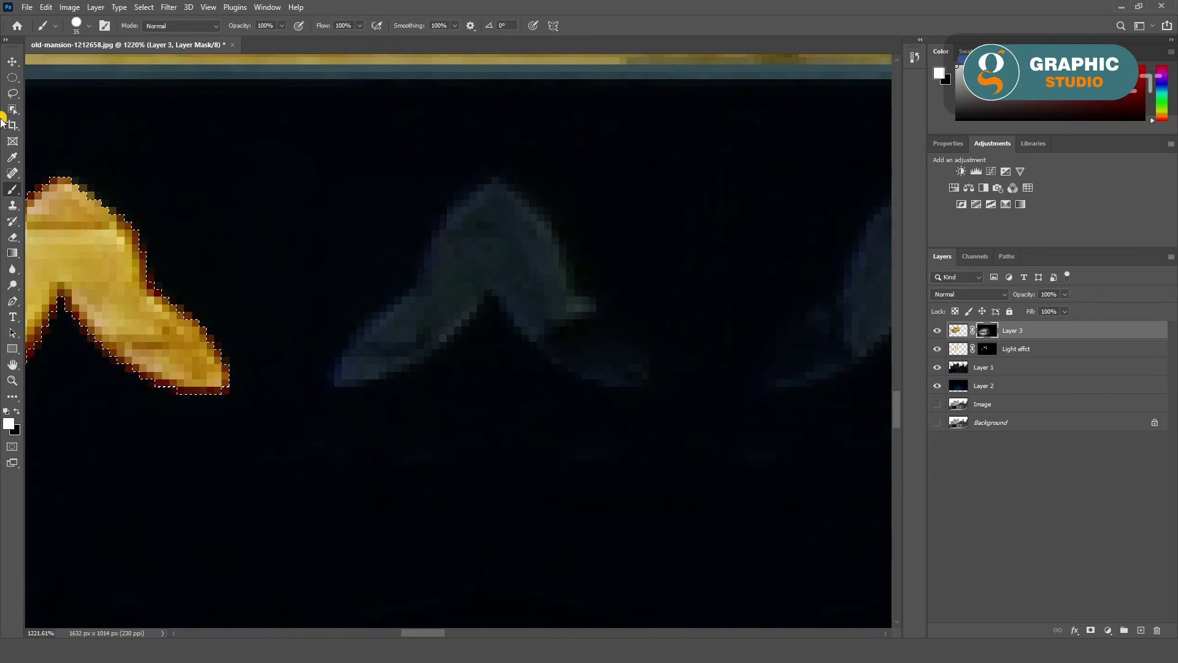
left_click(12, 93)
mouse_move(491, 297)
left_mouse_down()
mouse_move(376, 380)
mouse_move(341, 343)
mouse_move(489, 179)
mouse_move(574, 289)
mouse_move(664, 373)
mouse_move(578, 381)
mouse_move(491, 303)
left_mouse_up()
left_click(13, 189)
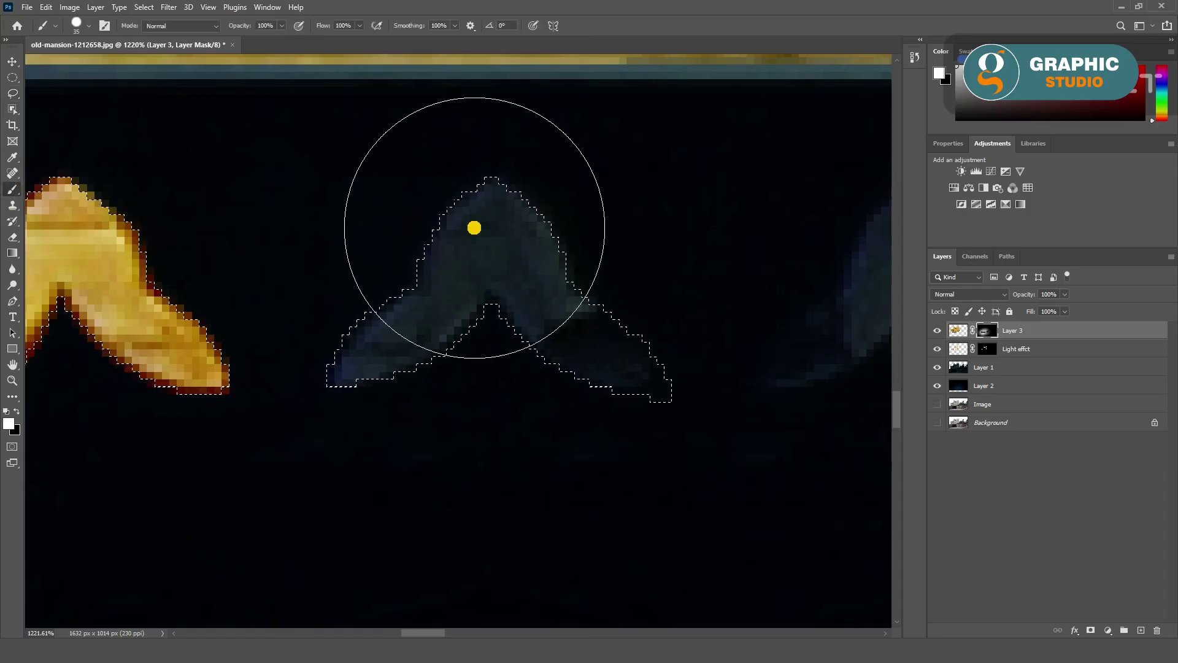
mouse_move(475, 228)
left_mouse_down()
mouse_move(570, 393)
mouse_move(645, 366)
left_mouse_up()
key("v")
Step: Paint the last ornament gold, deselect, fit the image and select Layer 1
scroll(590, 273, "down", 2)
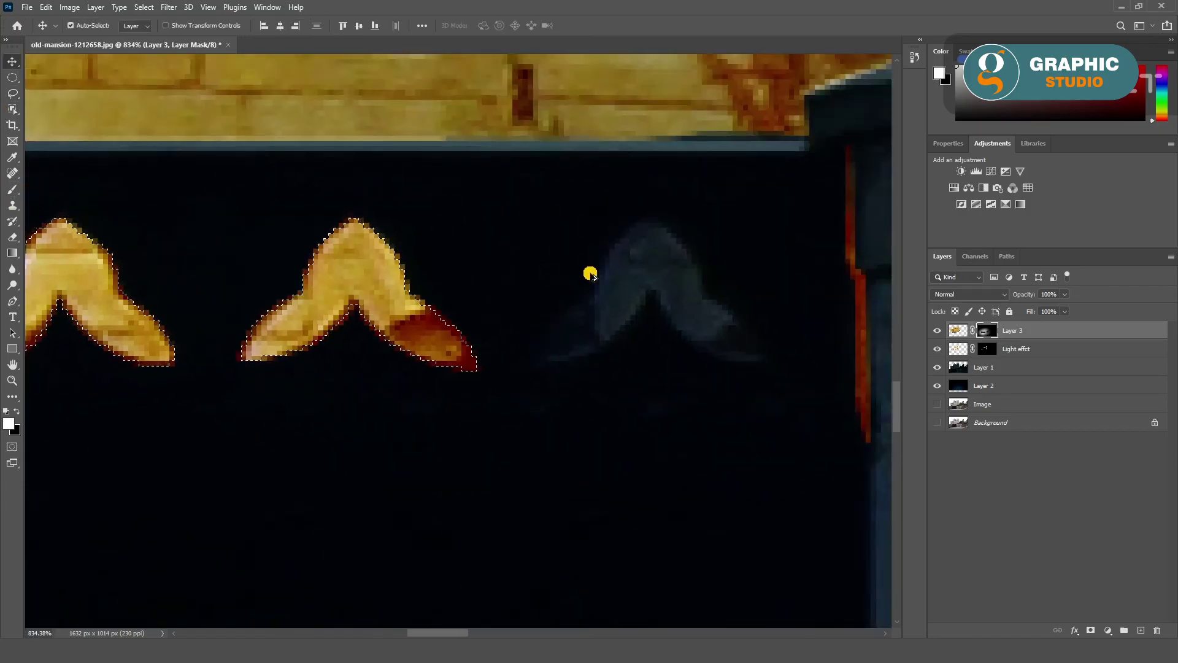
scroll(587, 358, "up", 2)
scroll(416, 384, "up", 2)
left_click(12, 93)
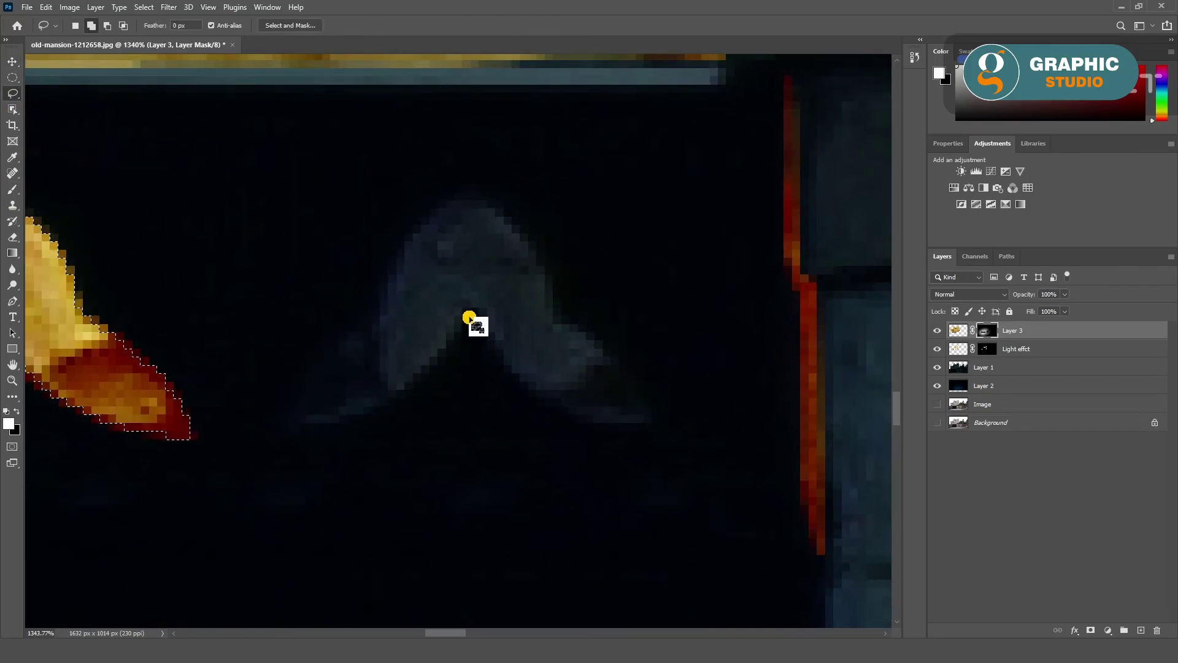
mouse_move(469, 316)
left_mouse_down()
mouse_move(381, 399)
mouse_move(281, 421)
mouse_move(333, 329)
mouse_move(369, 319)
mouse_move(468, 197)
mouse_move(657, 415)
mouse_move(528, 407)
mouse_move(469, 320)
left_mouse_up()
left_click(12, 189)
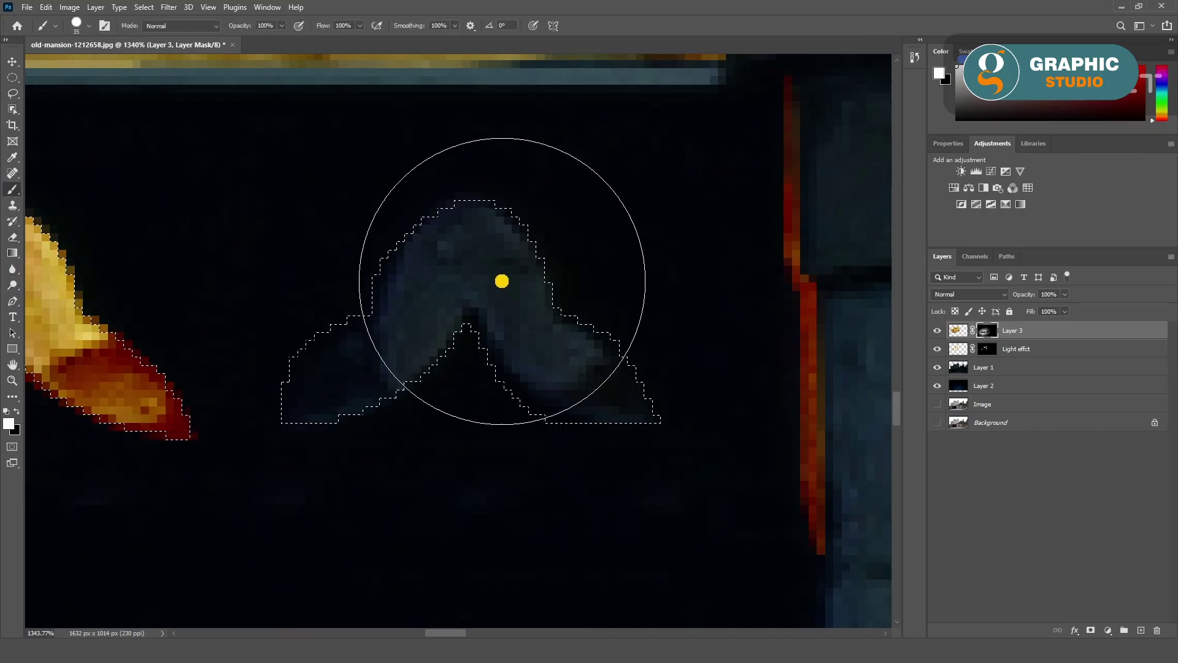
left_click_drag(502, 281, 494, 321)
key("ctrl+d")
key("v")
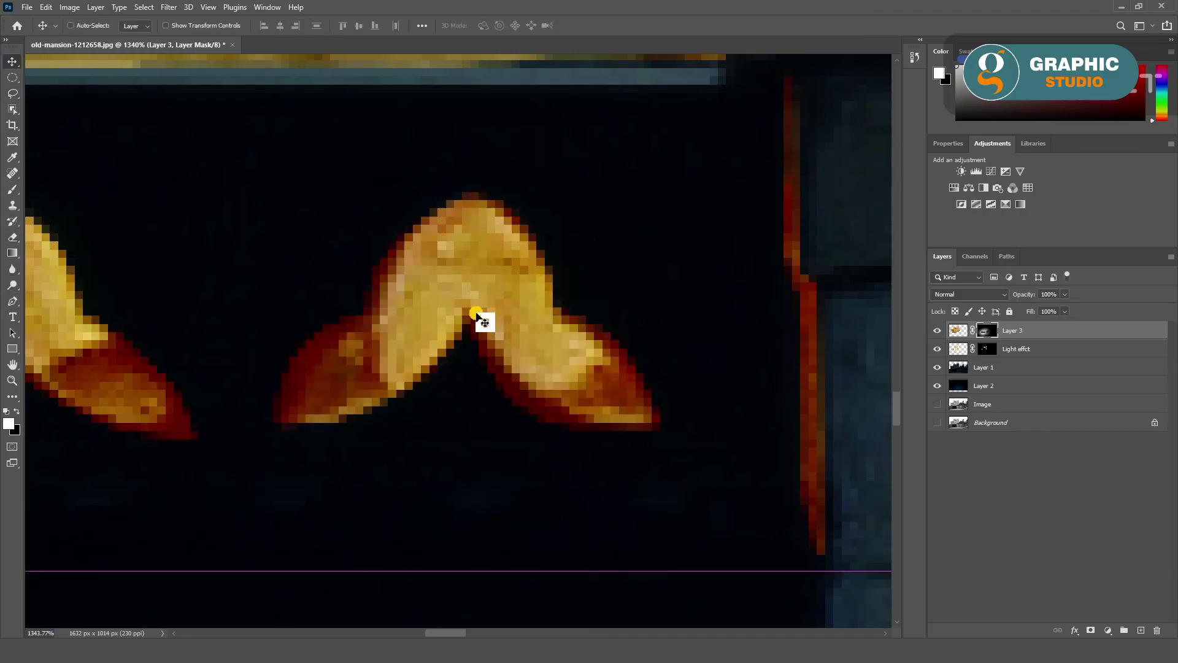
key("ctrl+0")
left_click(237, 439, "ctrl")
scroll(239, 445, "up", 3)
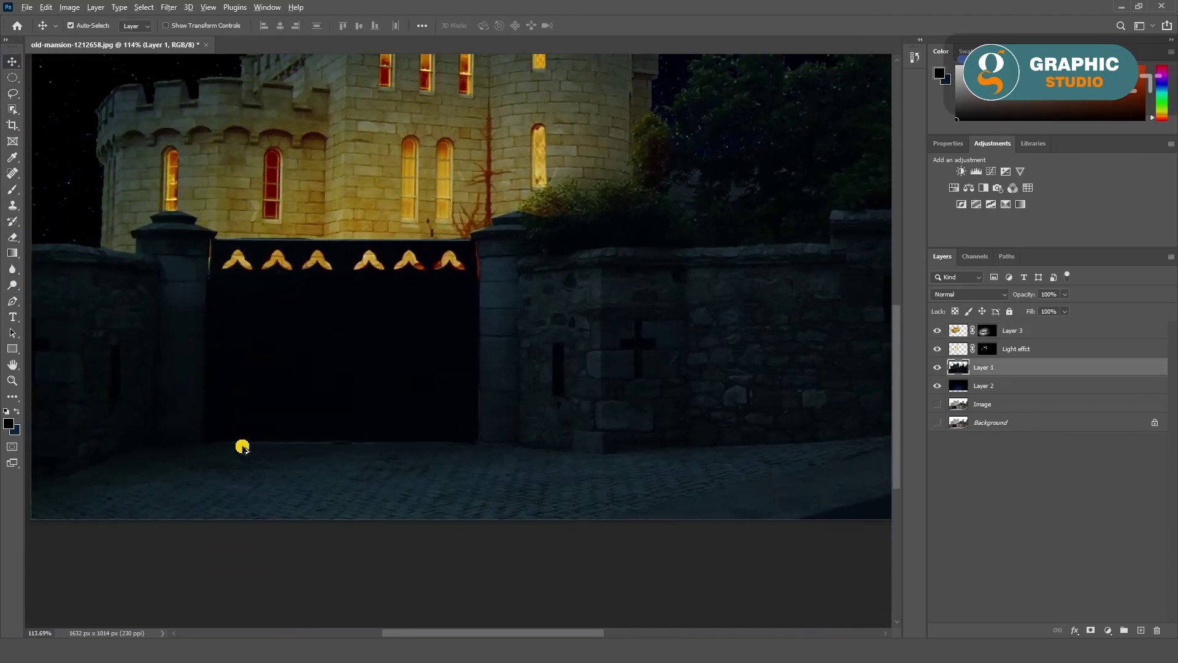
Step: Hide the effect layers so only the original Image layer photo shows
scroll(242, 446, "up", 2)
key("ctrl+0")
left_click(994, 404)
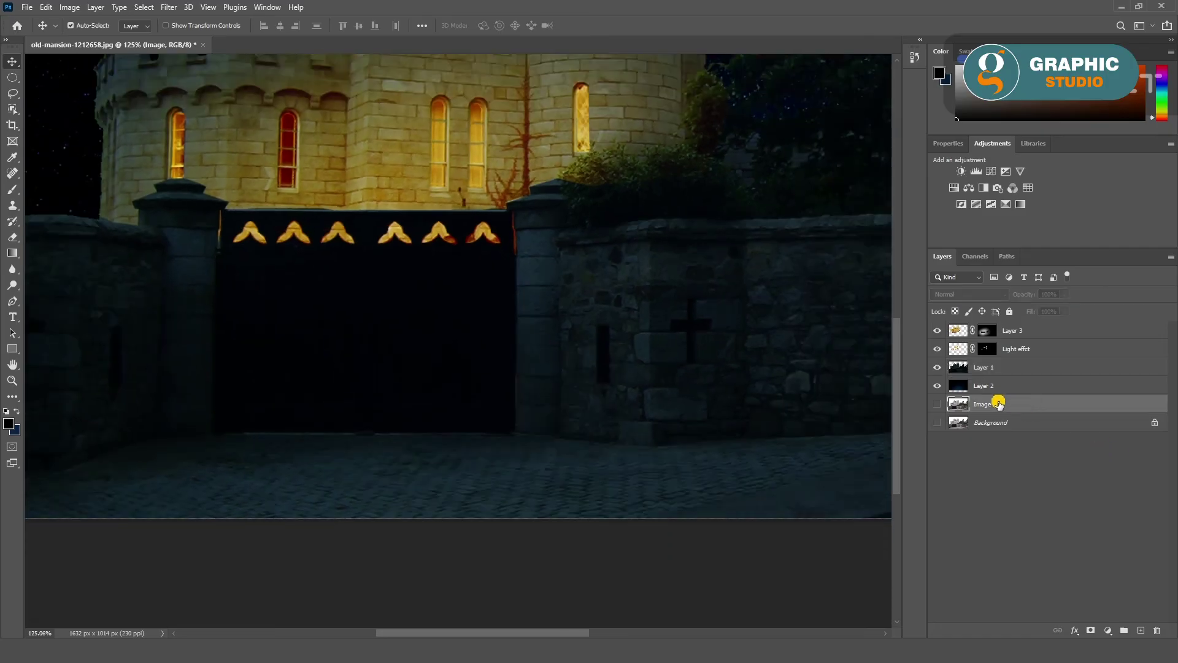
left_click_drag(937, 385, 937, 331)
left_click(937, 404)
scroll(307, 429, "down", 2)
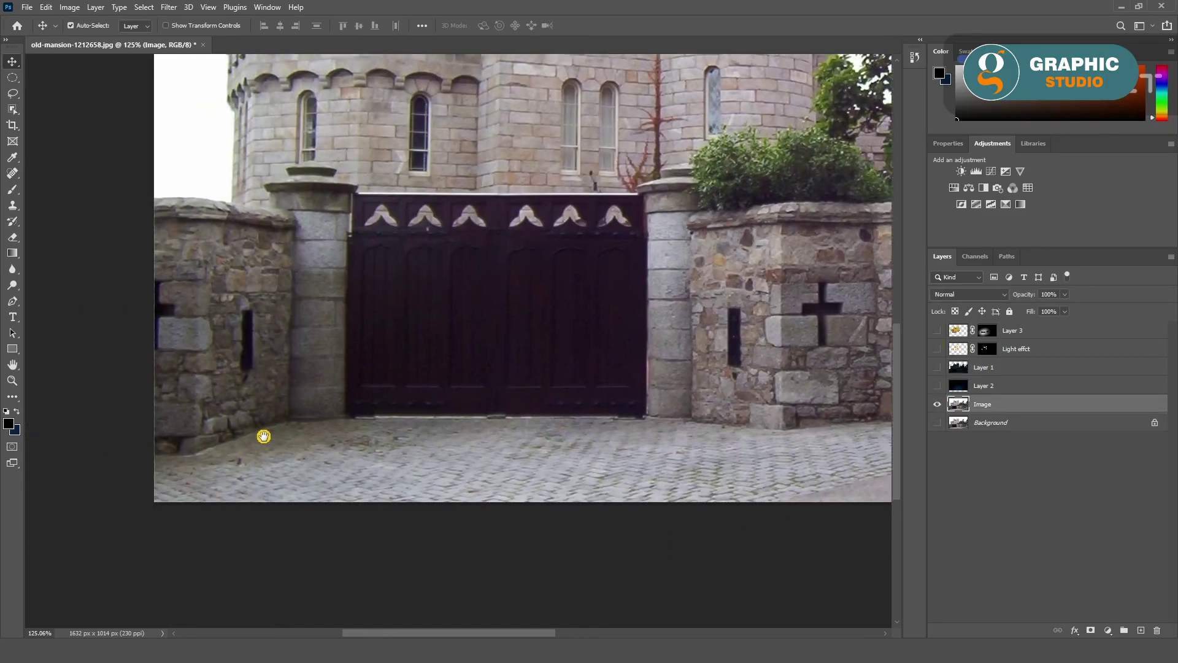
scroll(221, 448, "up", 1)
left_click_drag(336, 431, 300, 453)
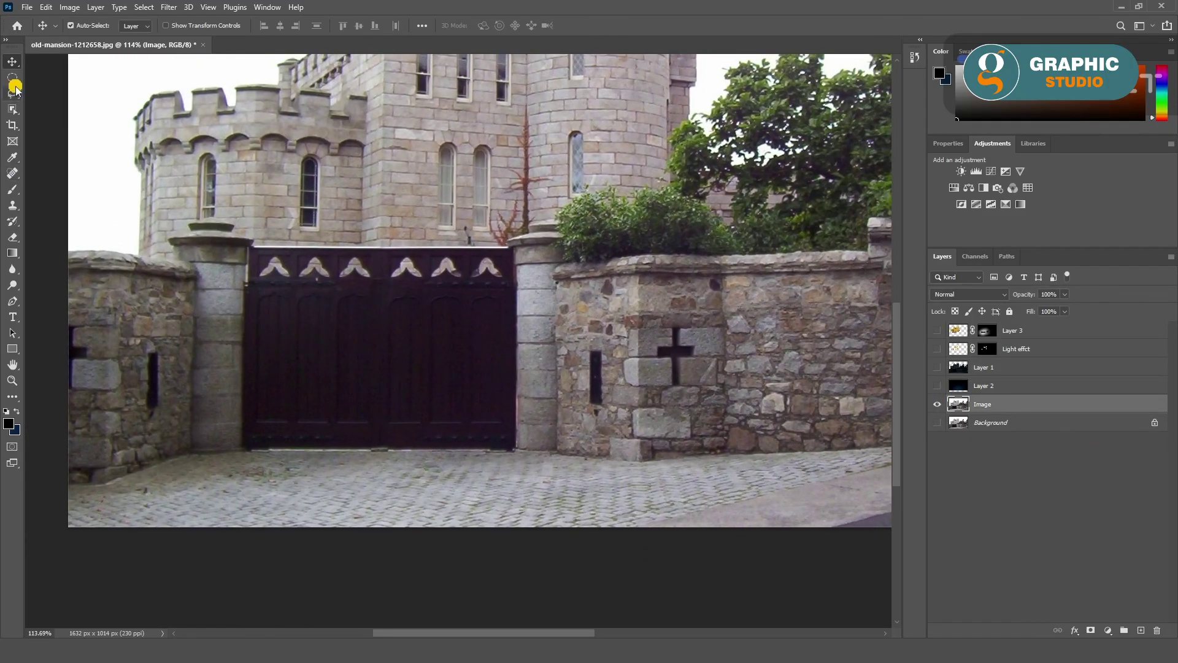
Step: Continue the pen path along the wall base and the gate's bottom edge
key("p")
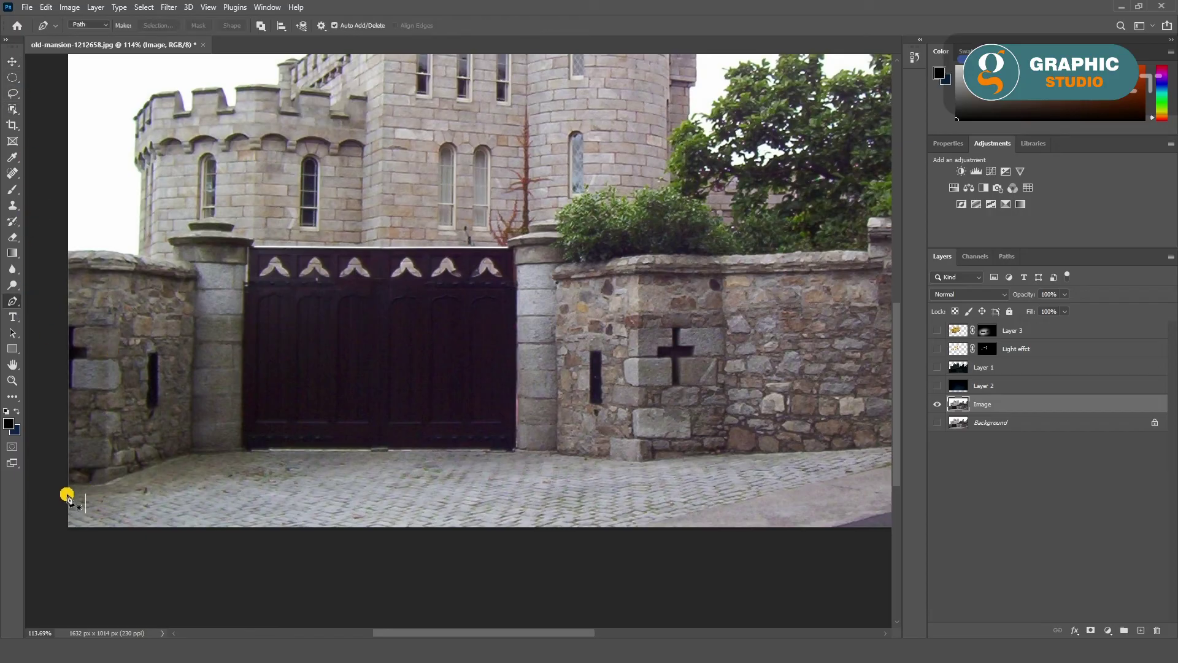
scroll(110, 486, "up", 3)
scroll(82, 497, "up", 3)
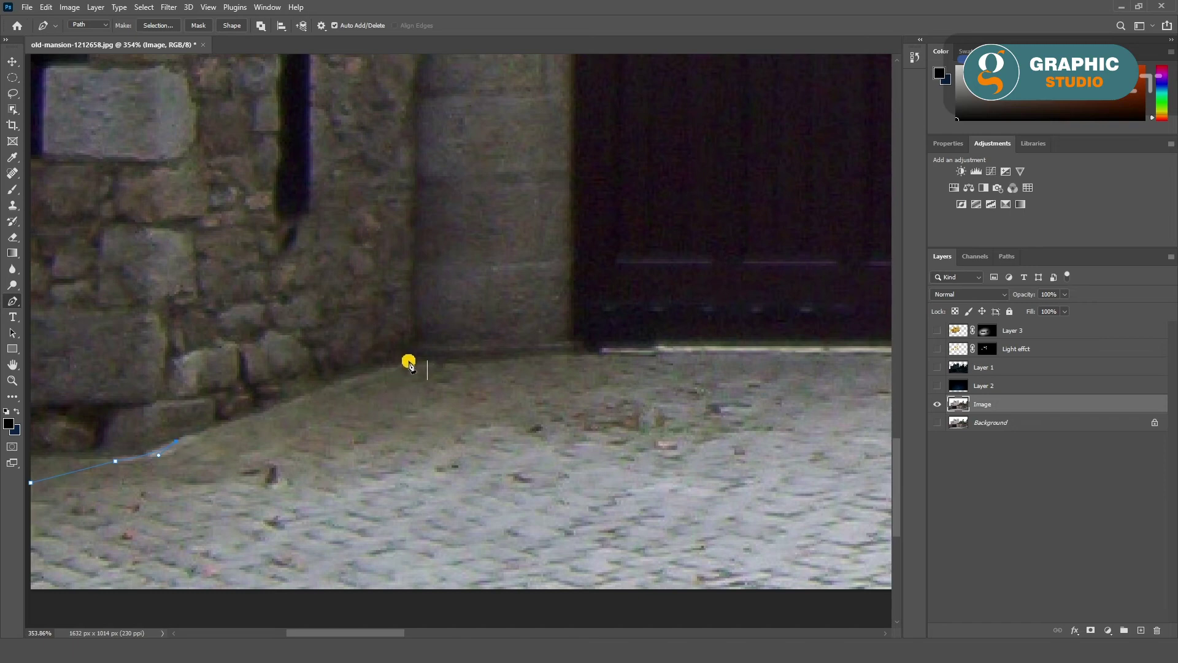
left_click_drag(408, 356, 445, 349)
left_click_drag(574, 347, 599, 341)
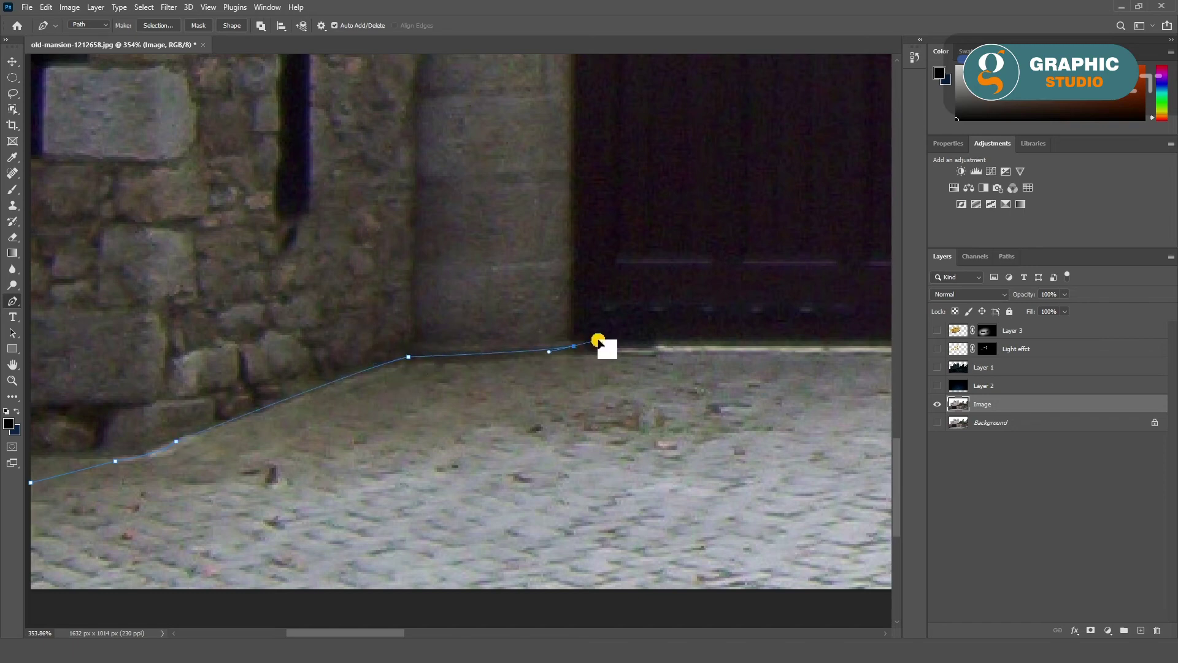
left_click_drag(562, 402, 3, 480)
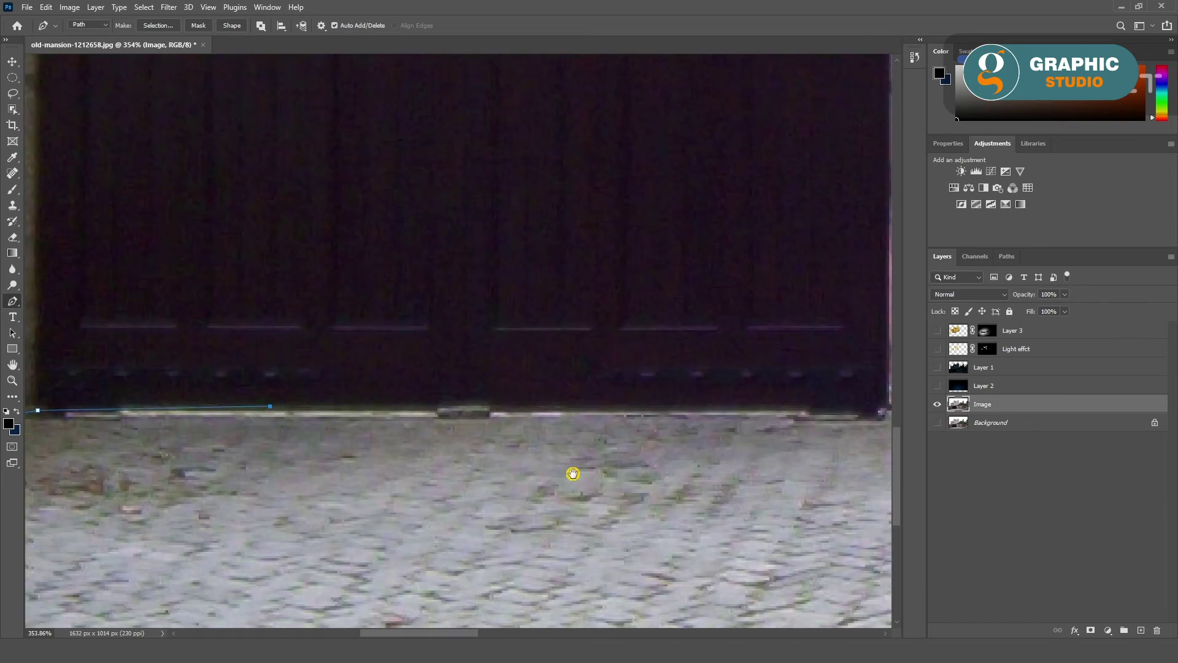
left_click_drag(859, 415, 421, 429)
left_click(452, 425)
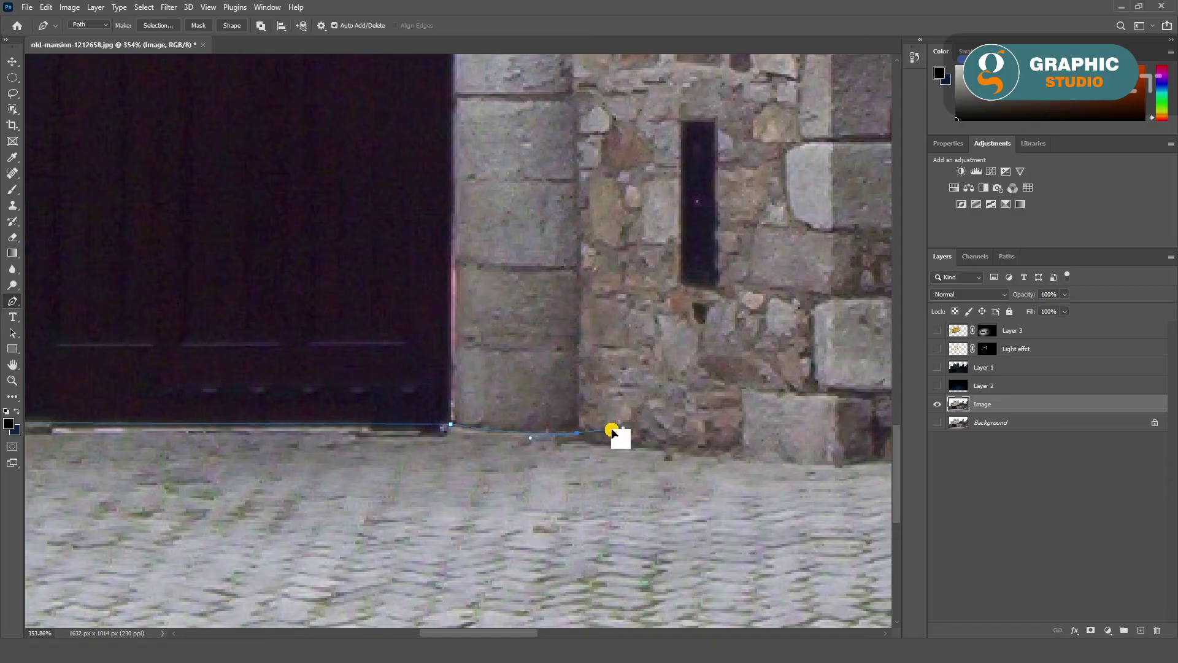
Step: Add the last anchors on the pavement edge and load the path as a selection
left_click_drag(635, 459, 273, 438)
left_click_drag(478, 443, 242, 413)
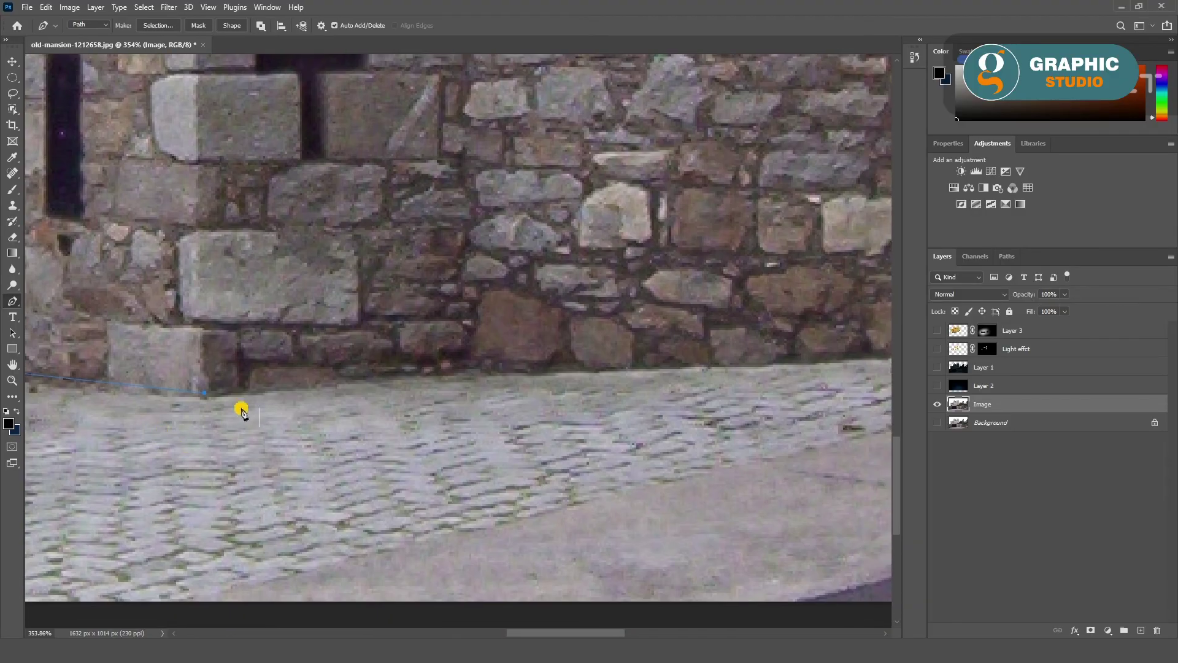
left_click(283, 392)
scroll(467, 451, "down", 5)
scroll(659, 511, "down", 2)
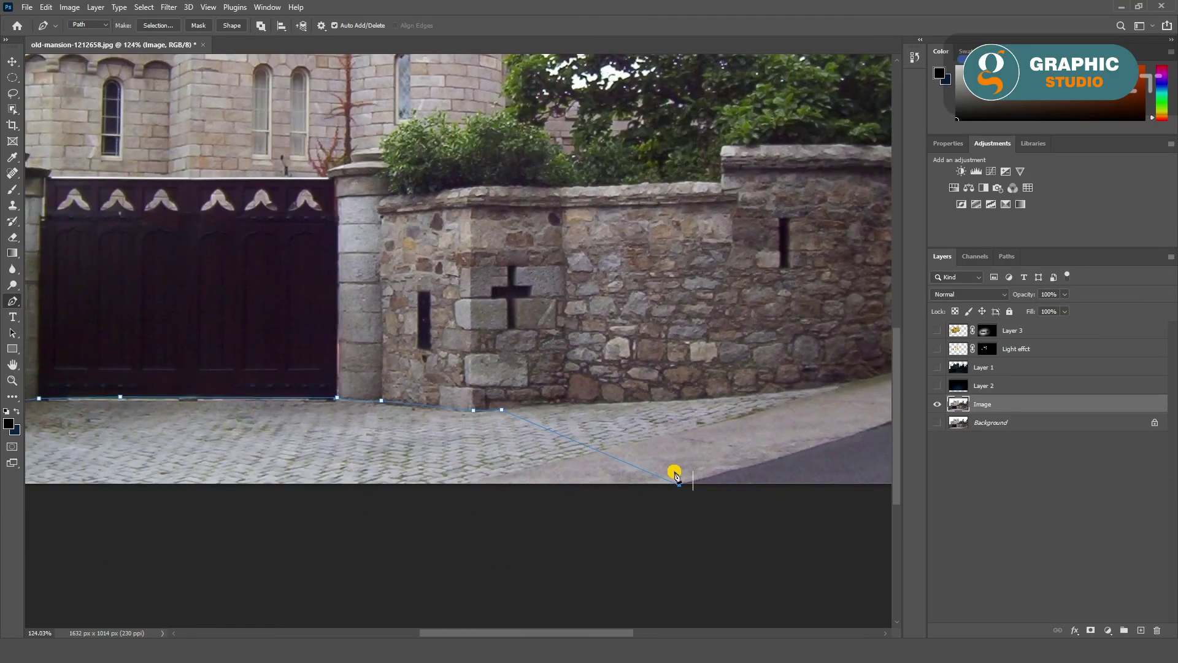
scroll(675, 473, "down", 2)
scroll(402, 523, "up", 3)
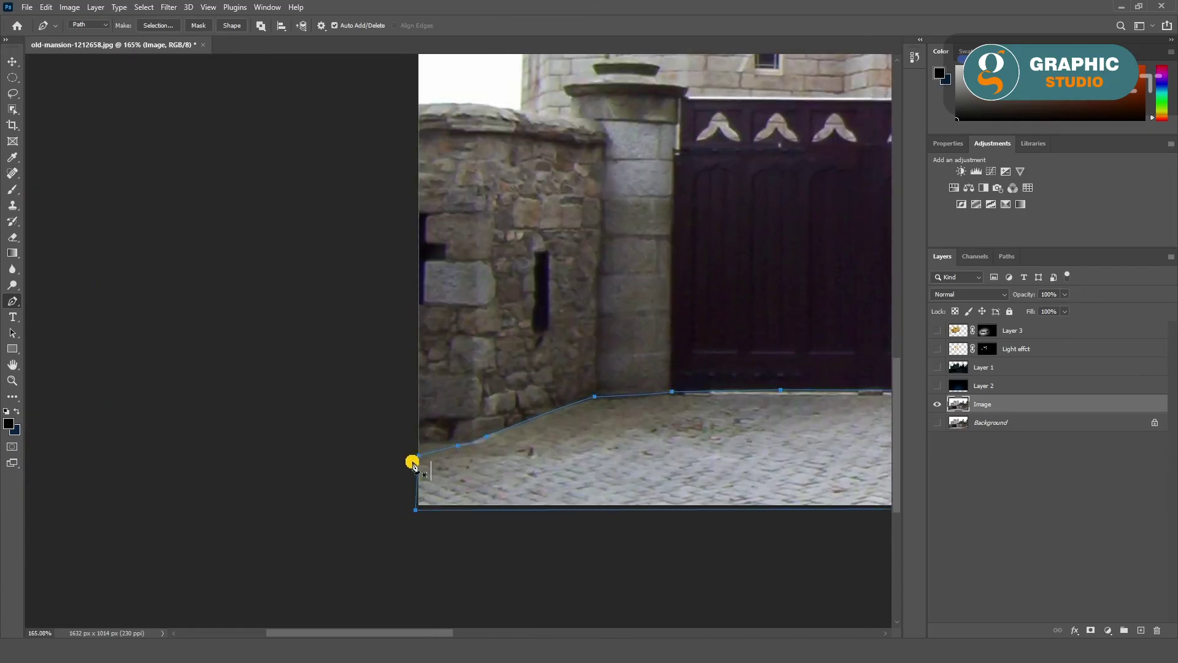
scroll(412, 465, "down", 3)
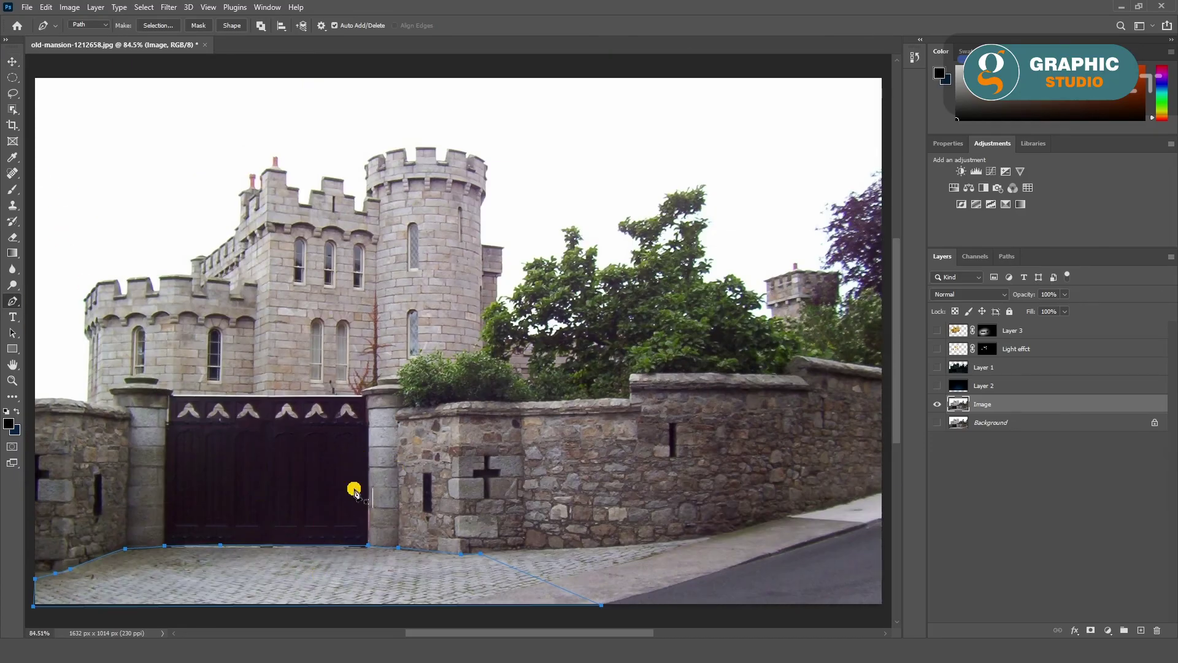
key("ctrl+Return")
Step: Copy the pavement selection to new Layer 4 and move it to the top
left_click(13, 61)
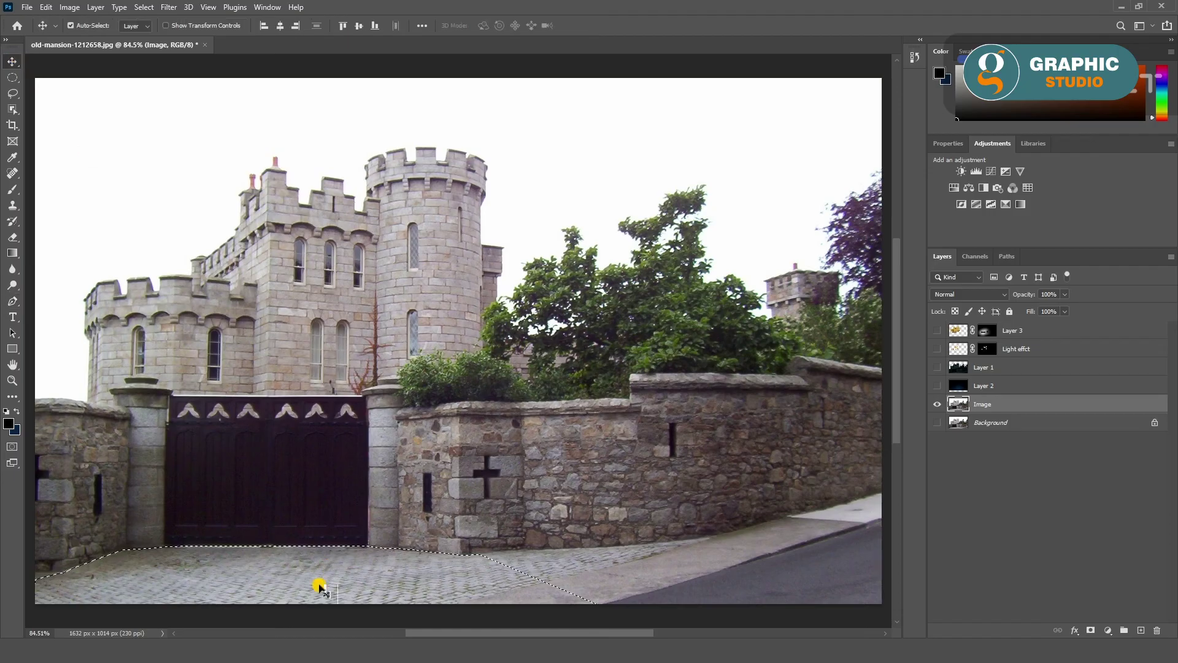
key("ctrl+j")
key("ctrl+shift+bracketright")
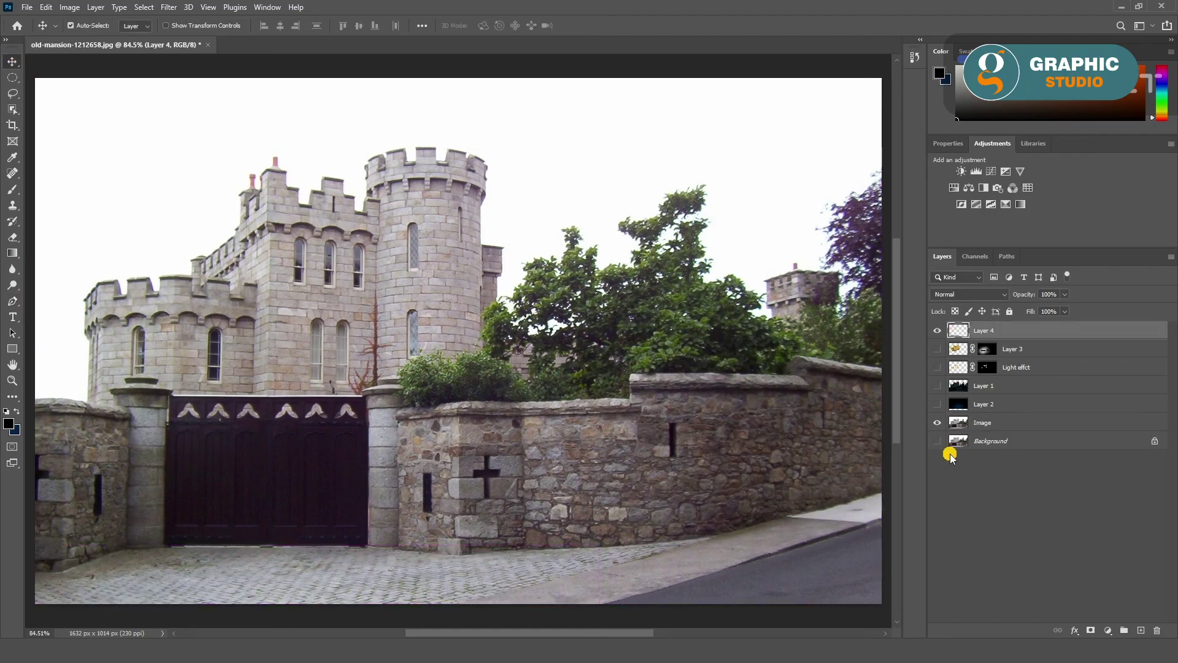
Step: Tint Layer 4 with Color Balance: Yellow -100, Red +48
left_click(78, 11)
left_click(281, 113)
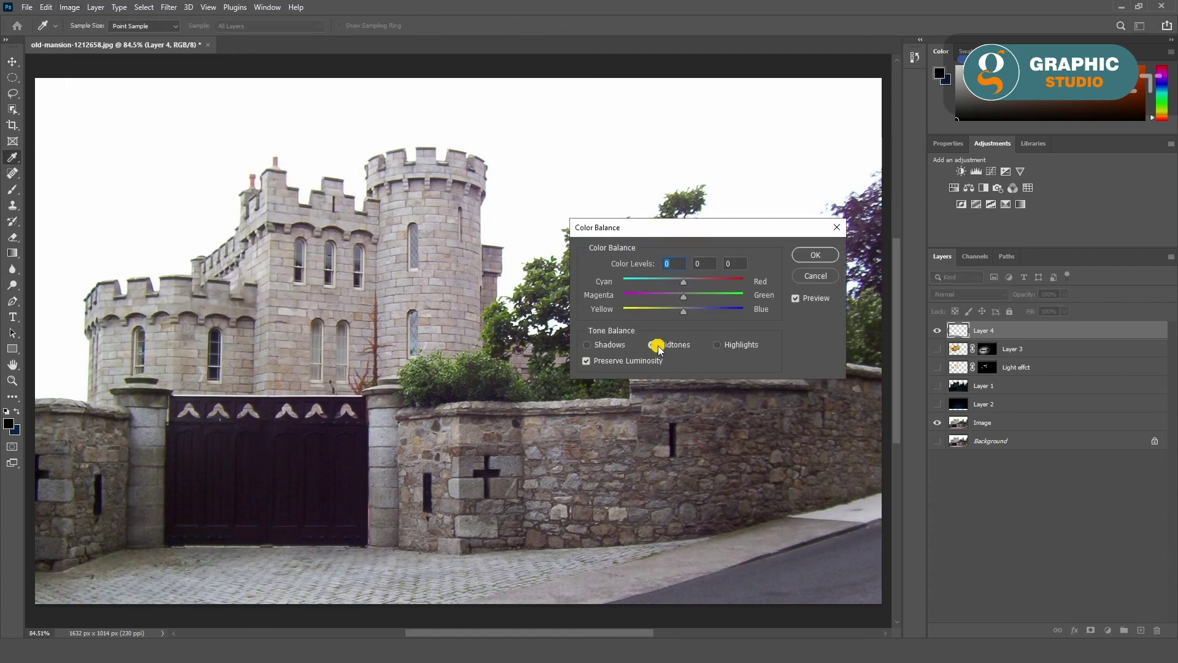
left_click_drag(683, 311, 613, 315)
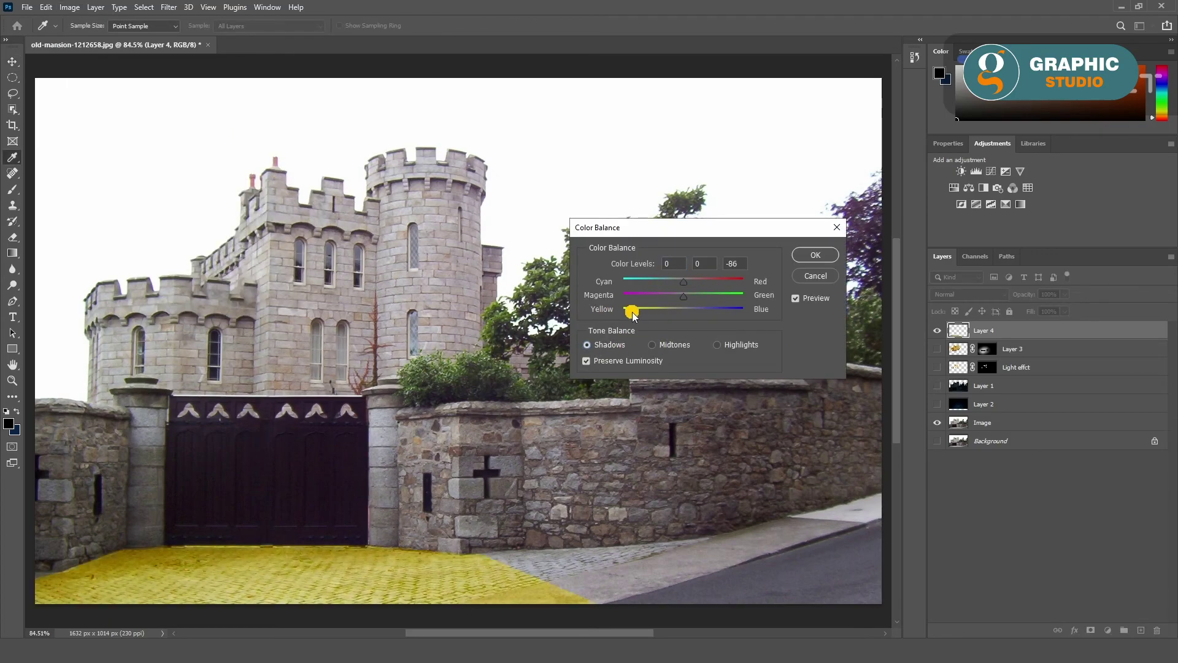
left_click_drag(701, 287, 715, 287)
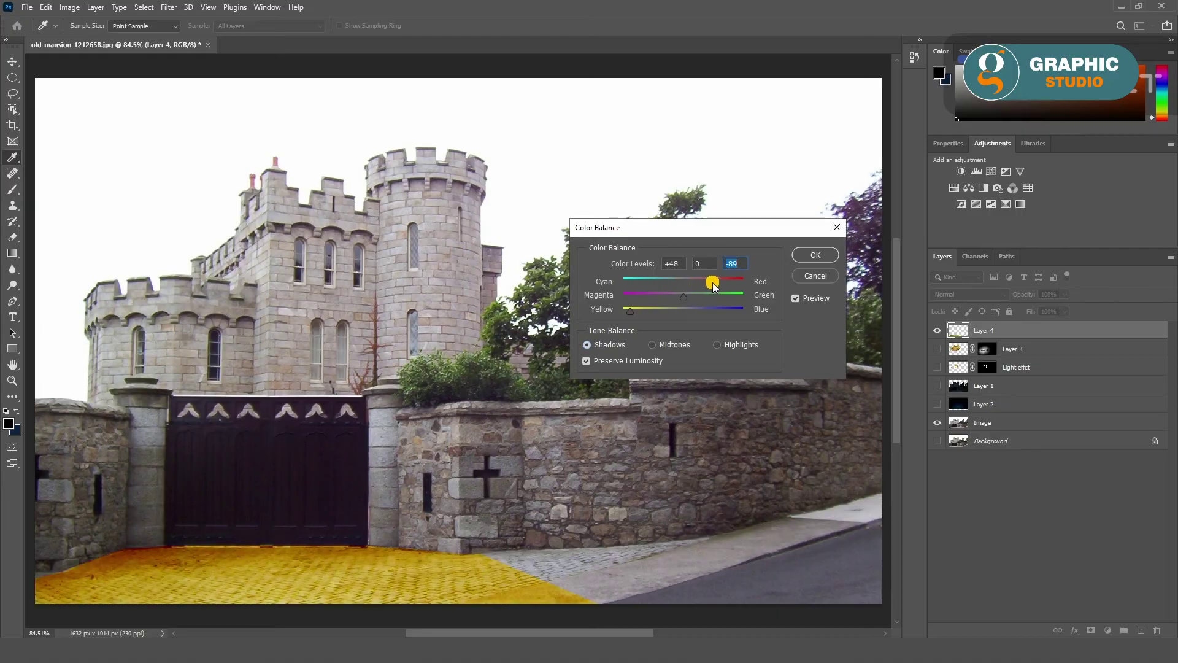
left_click(806, 261)
Step: Hide the Image layer and show Layers 1–3 and Light effct
left_click(937, 422)
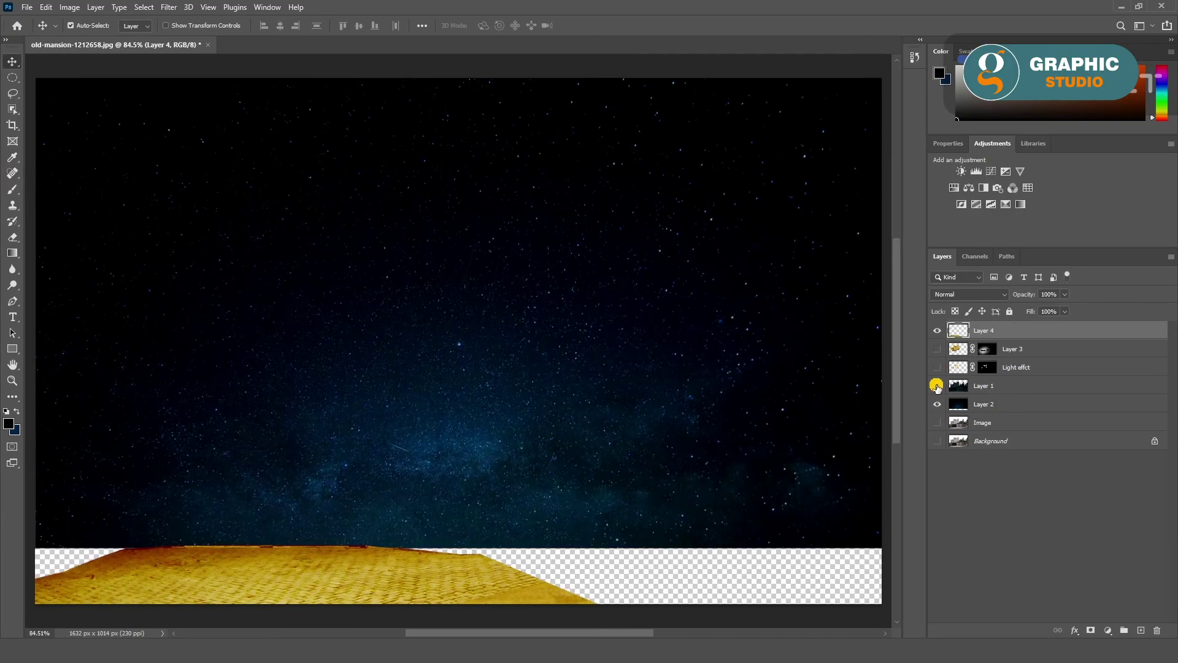
left_click_drag(937, 404, 937, 348)
key("v")
scroll(476, 428, "up", 1)
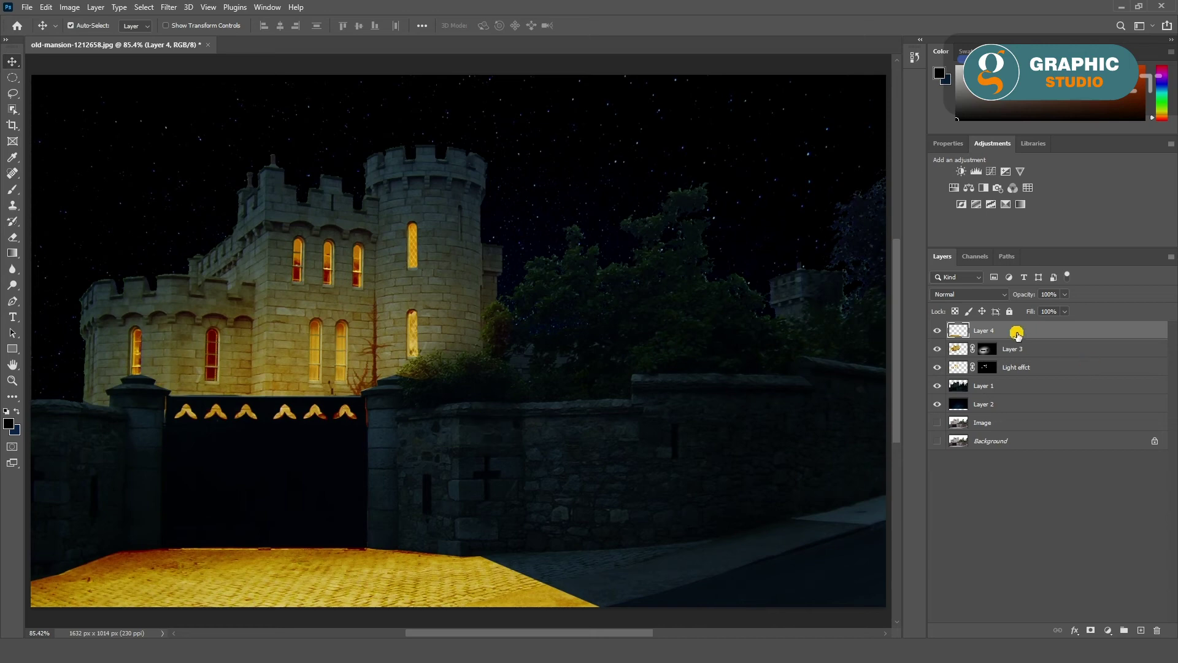
Step: Add a black mask to Layer 4 and brush a thin golden strip along the gate's bottom
left_click(1091, 630, "alt")
scroll(452, 350, "up", 1)
scroll(307, 491, "up", 1)
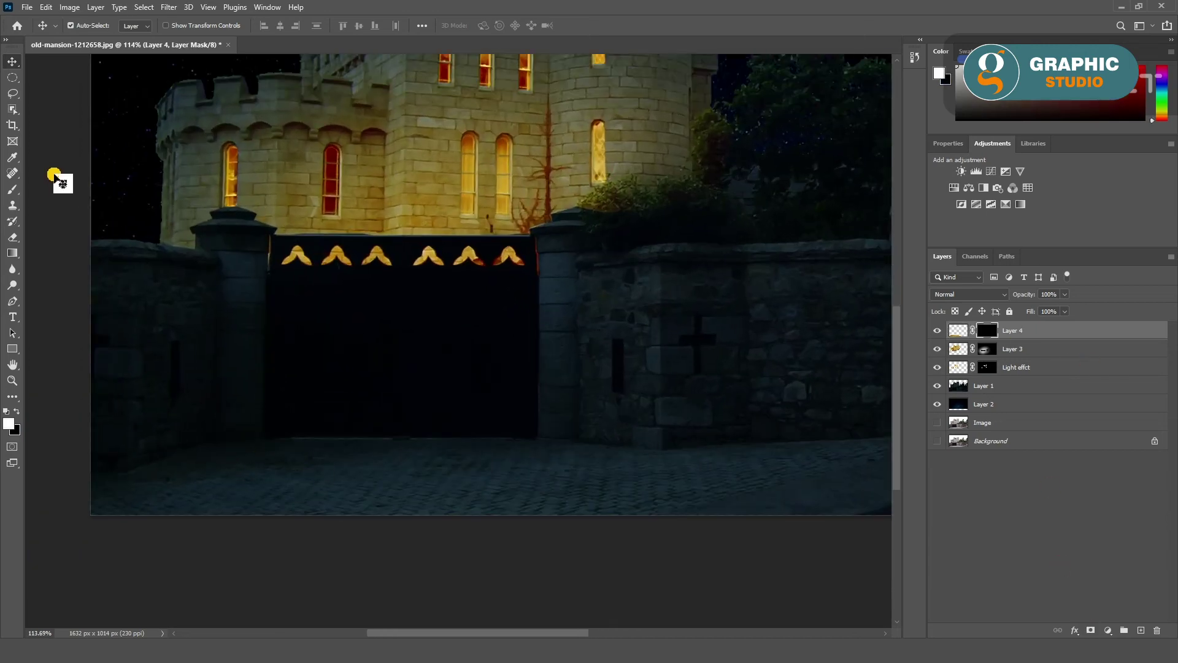
left_click(13, 188)
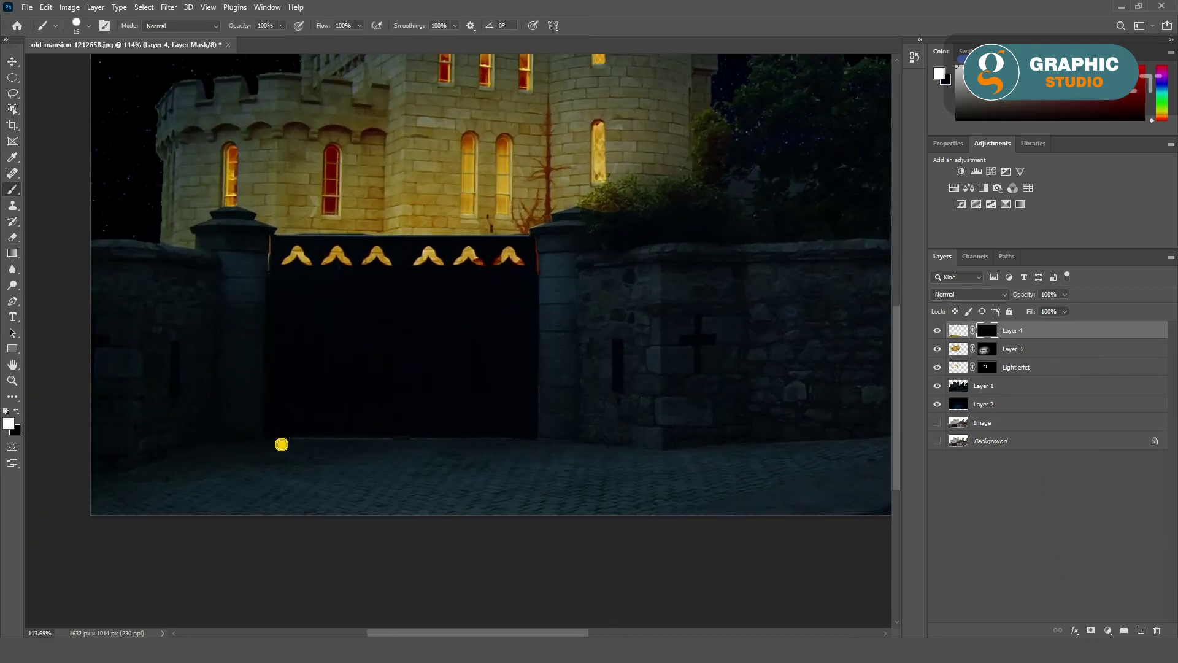
scroll(264, 457, "up", 2)
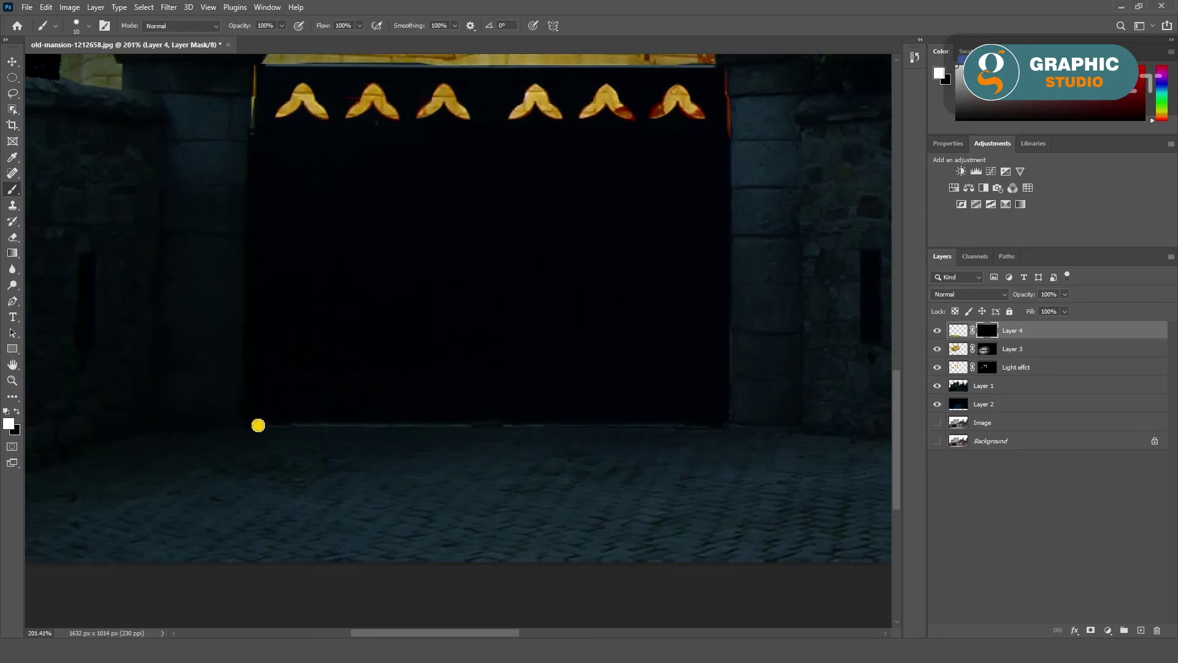
left_click(725, 425, "shift")
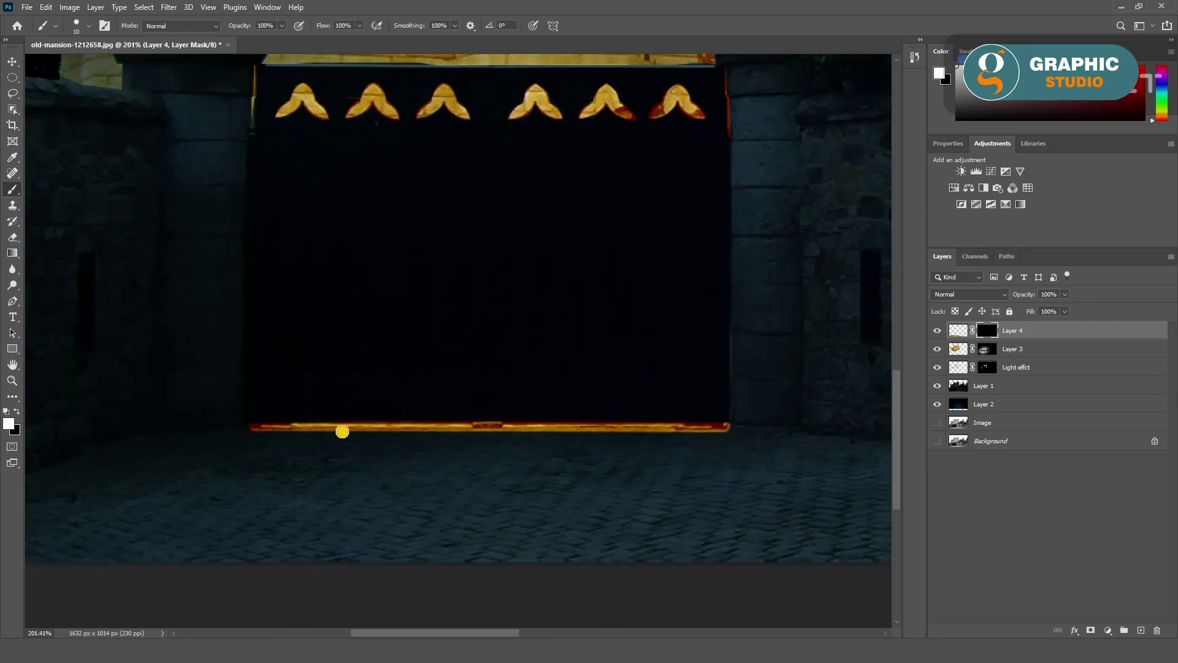
scroll(489, 510, "down", 1)
scroll(495, 474, "up", 2)
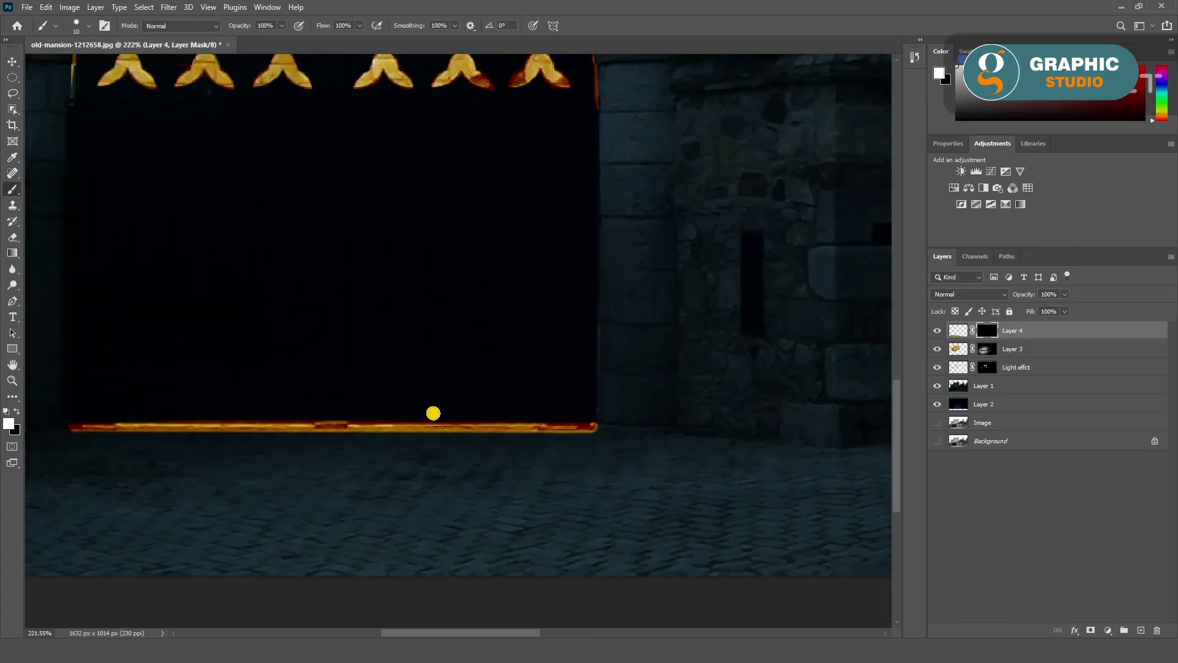
key("ctrl+z")
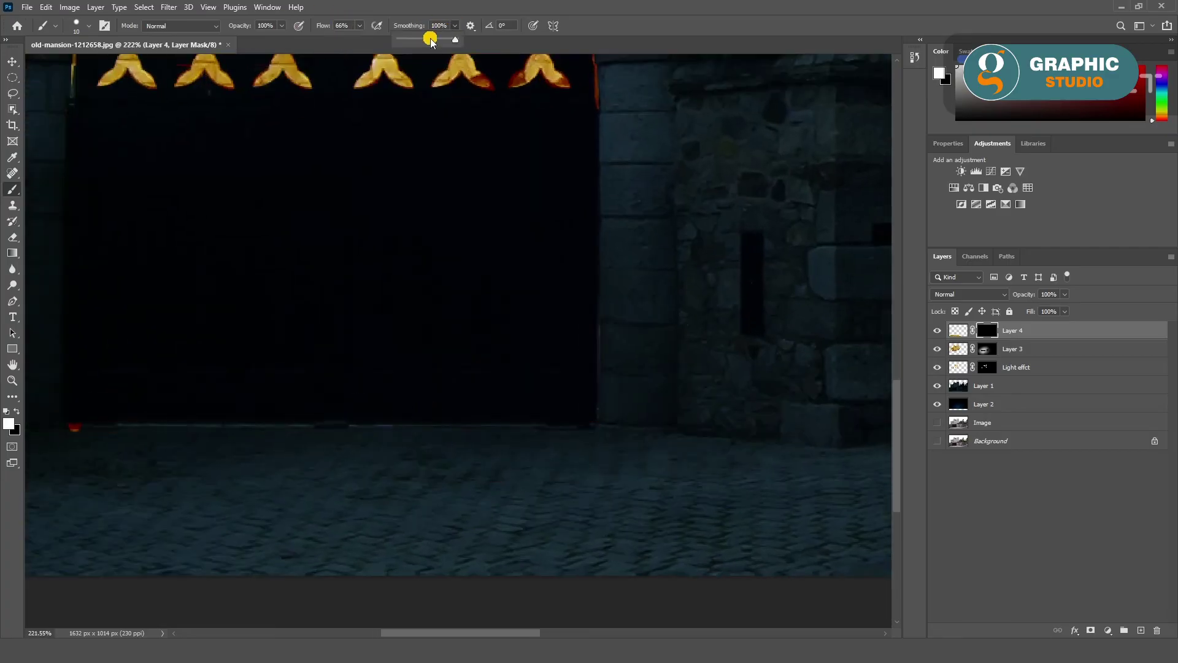
key("bracketleft")
left_click(595, 426, "shift")
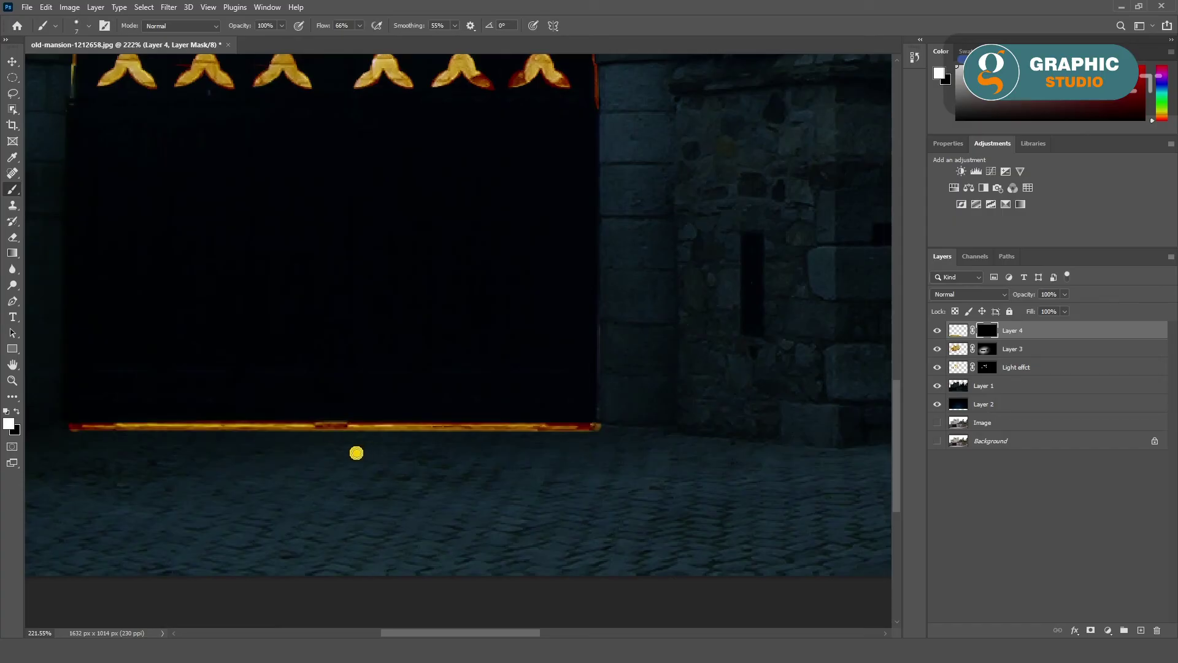
scroll(357, 452, "down", 2)
Step: Set up a larger, fully soft brush with smoothing lowered to 8%
key("bracketright")
key("bracketright")
key("bracketright")
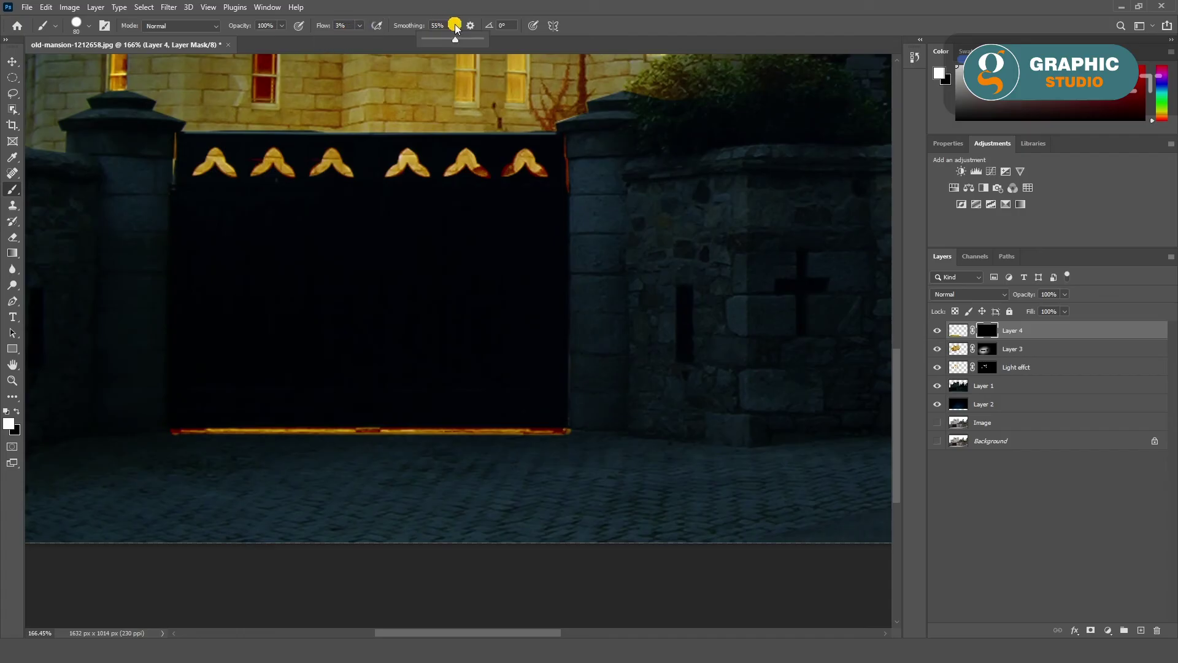
left_click(345, 23)
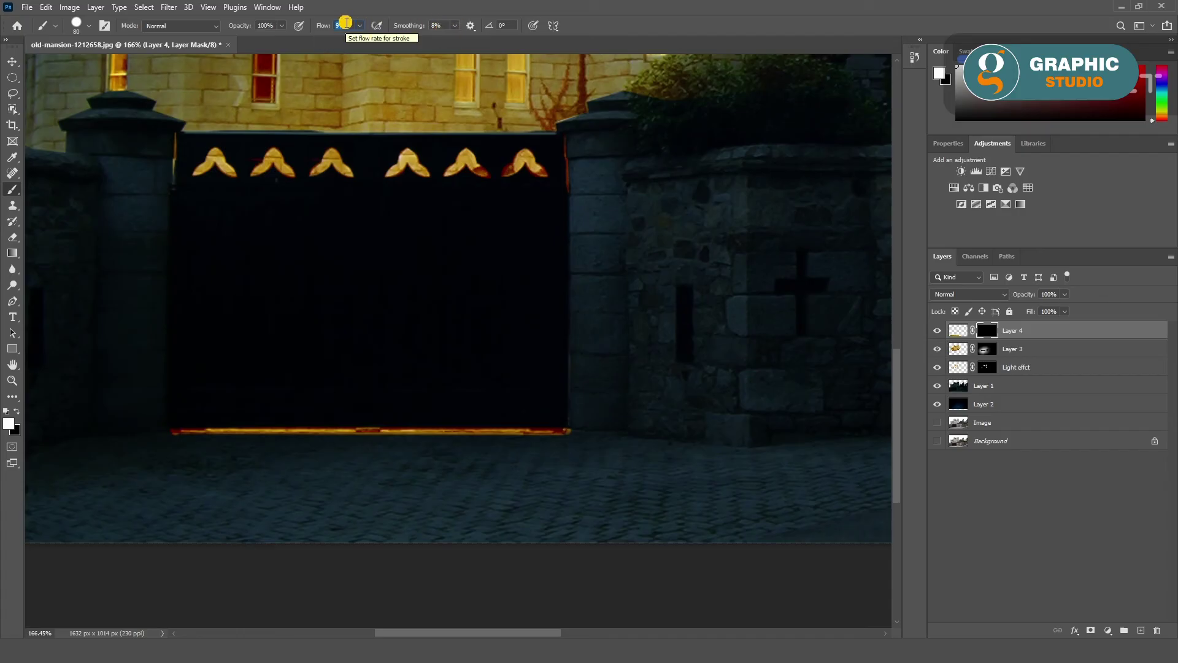
left_click(89, 26)
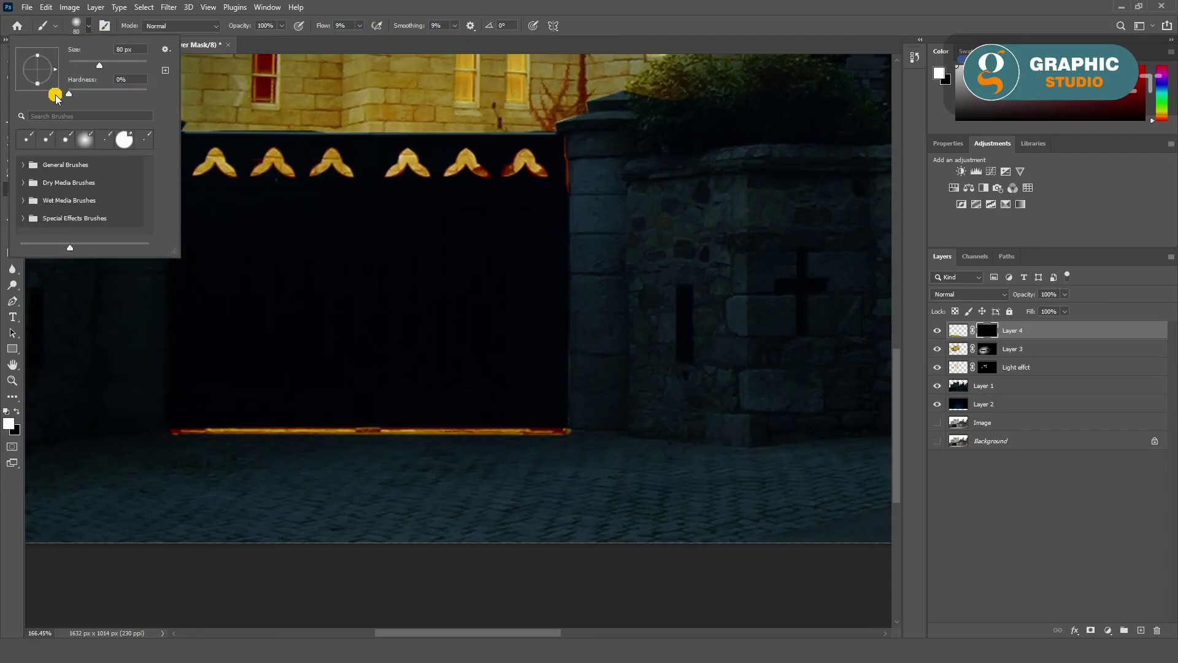
left_click_drag(203, 473, 460, 473)
scroll(553, 473, "down", 2)
scroll(274, 463, "down", 1)
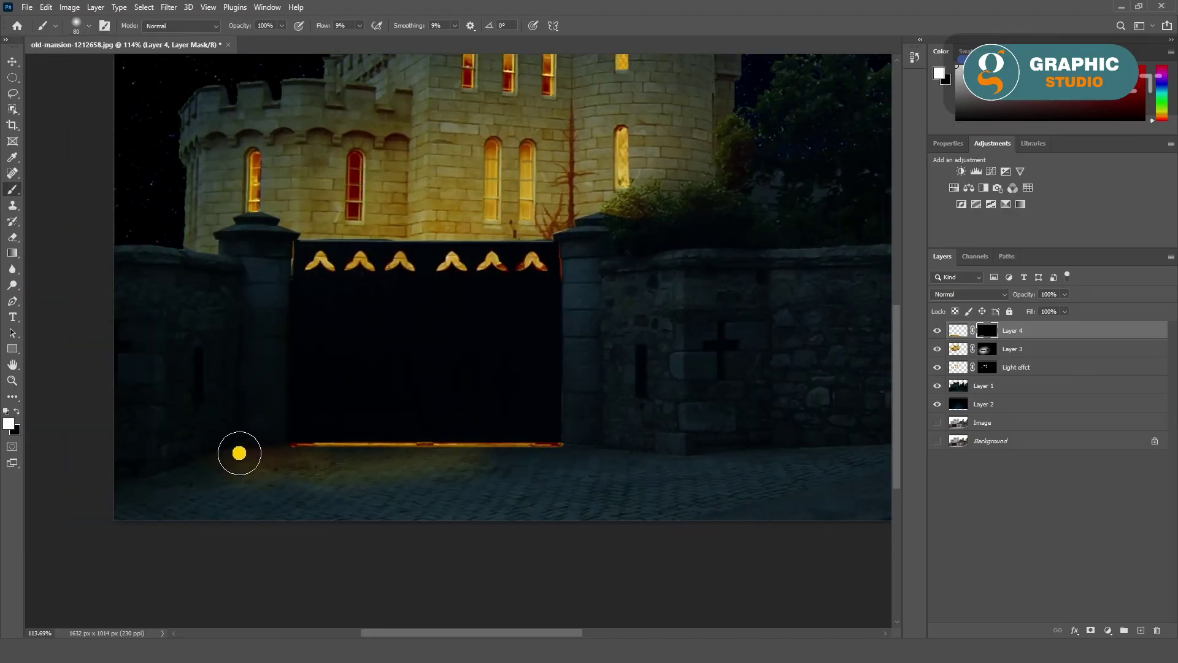
Step: Paint a soft yellow glow over the cobbles under and beside the gate
left_click_drag(258, 447, 476, 446)
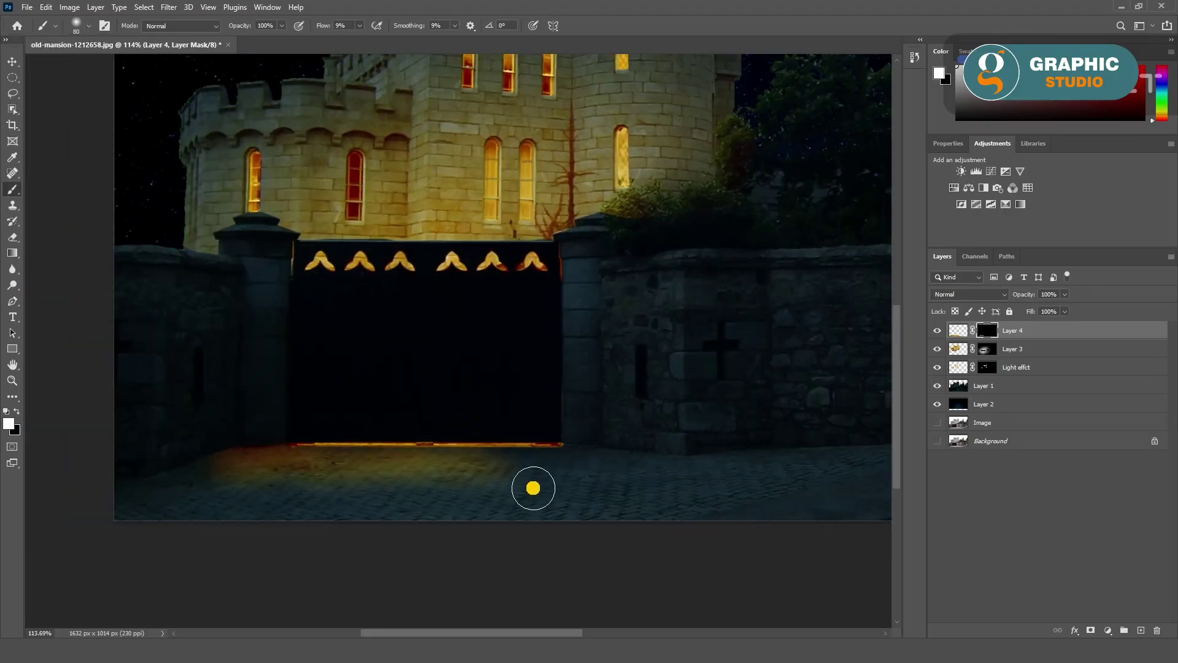
type("61")
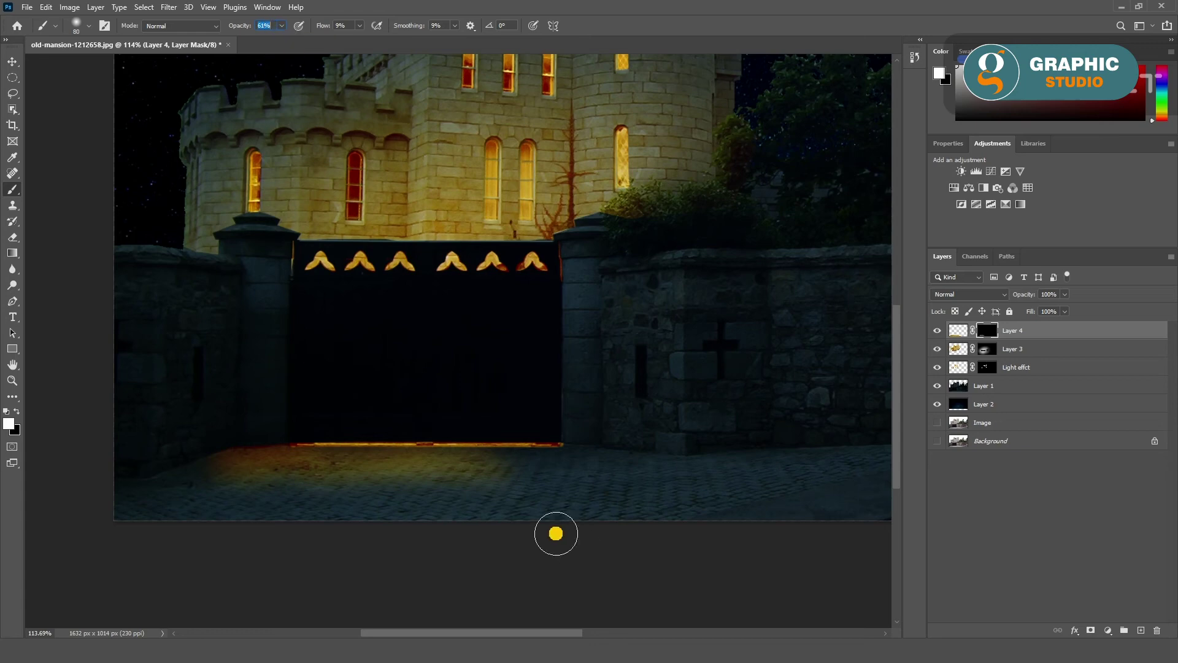
mouse_move(599, 452)
left_mouse_down()
mouse_move(836, 531)
mouse_move(599, 437)
left_mouse_up()
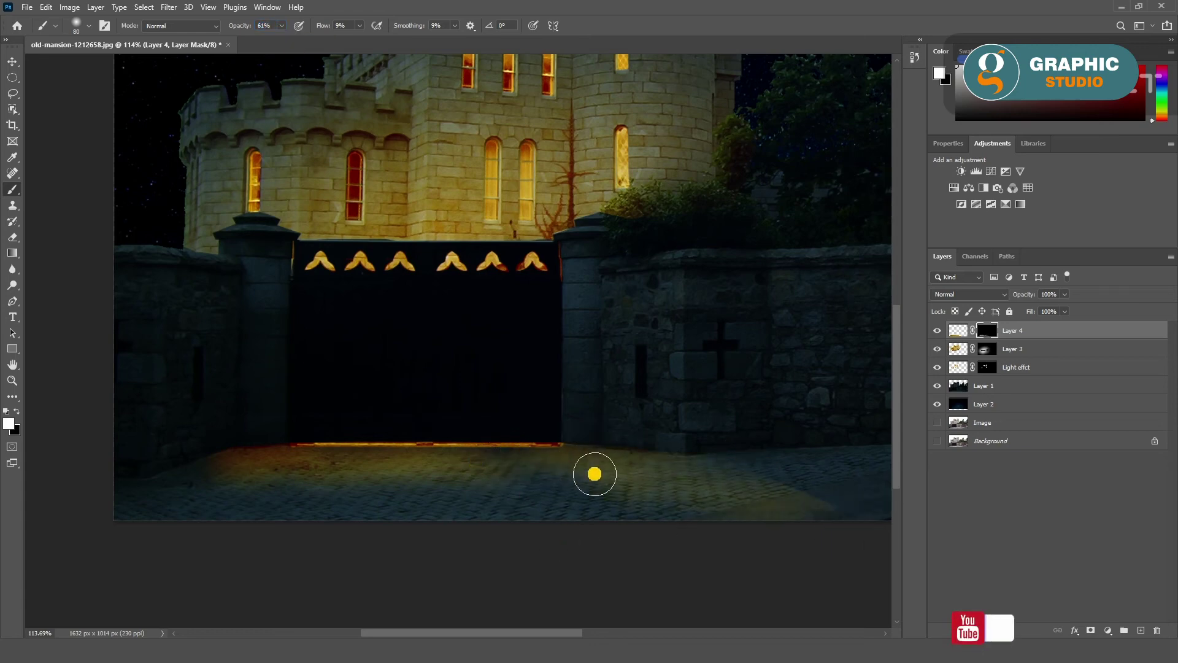
key("bracketright")
key("bracketright")
key("bracketright")
key("bracketright")
key("bracketright")
key("bracketright")
mouse_move(284, 474)
left_mouse_down()
mouse_move(239, 524)
mouse_move(215, 453)
mouse_move(536, 473)
mouse_move(502, 440)
left_mouse_up()
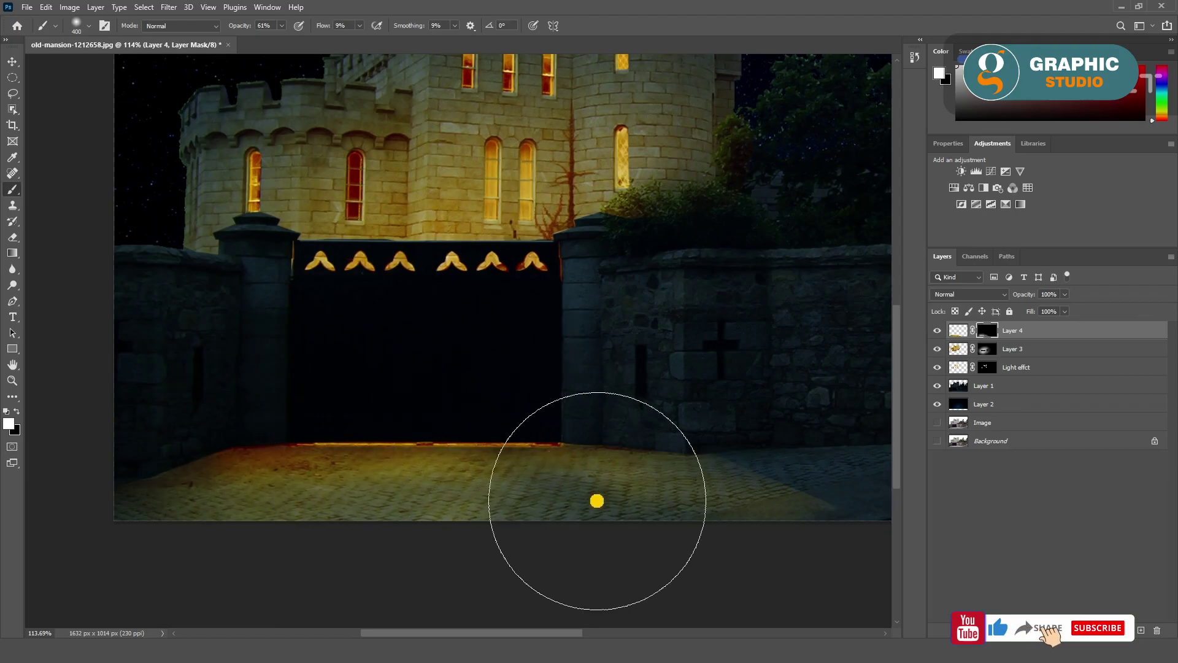
Step: Switch the brush to black, resize it and set its opacity to 45%
key("bracketleft")
key("bracketleft")
key("bracketleft")
key("x")
key("bracketright")
key("bracketright")
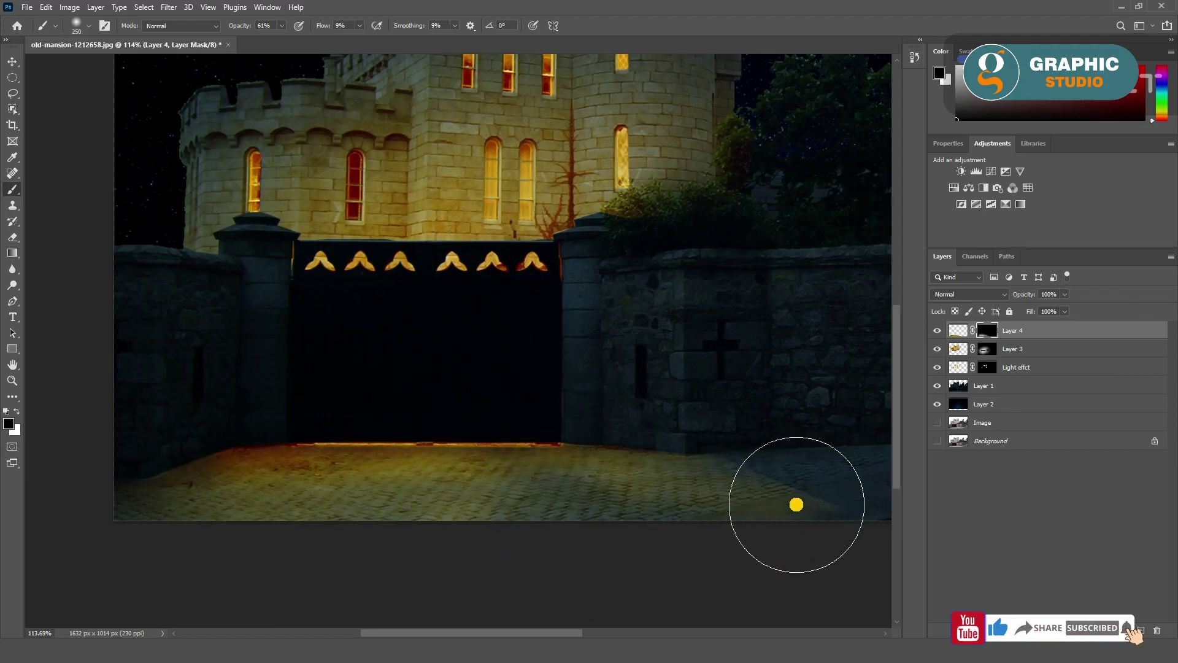
key("bracketright")
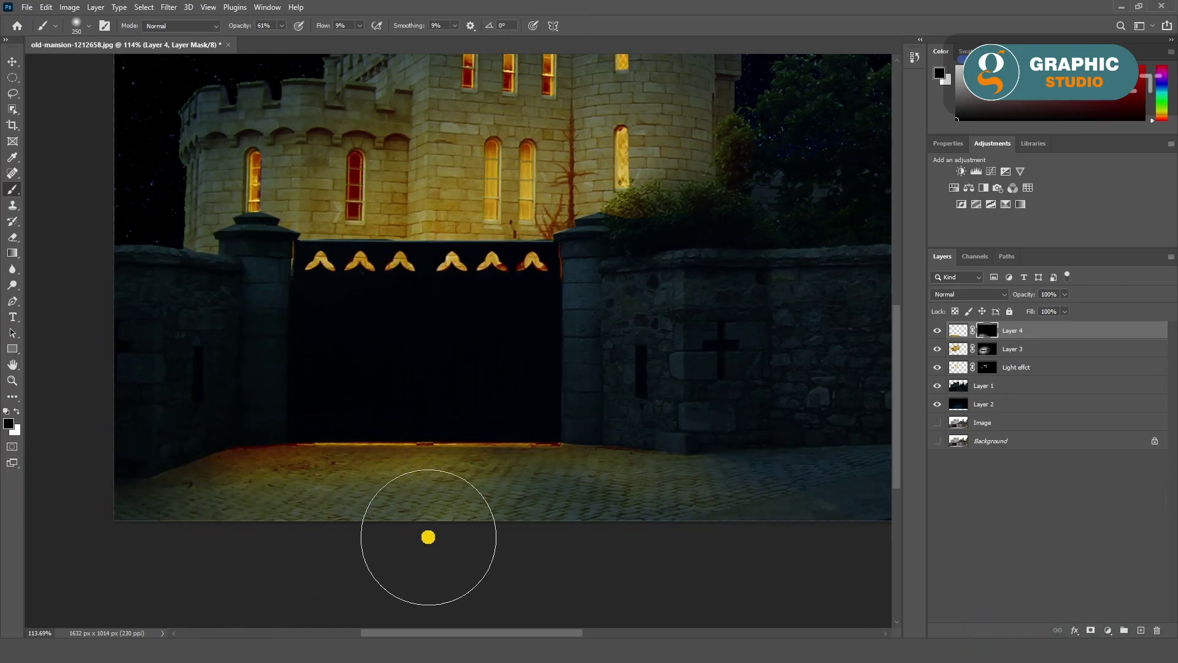
key("bracketright")
key("bracketright")
key("bracketright")
key("bracketleft")
key("bracketleft")
key("bracketleft")
key("bracketleft")
key("bracketleft")
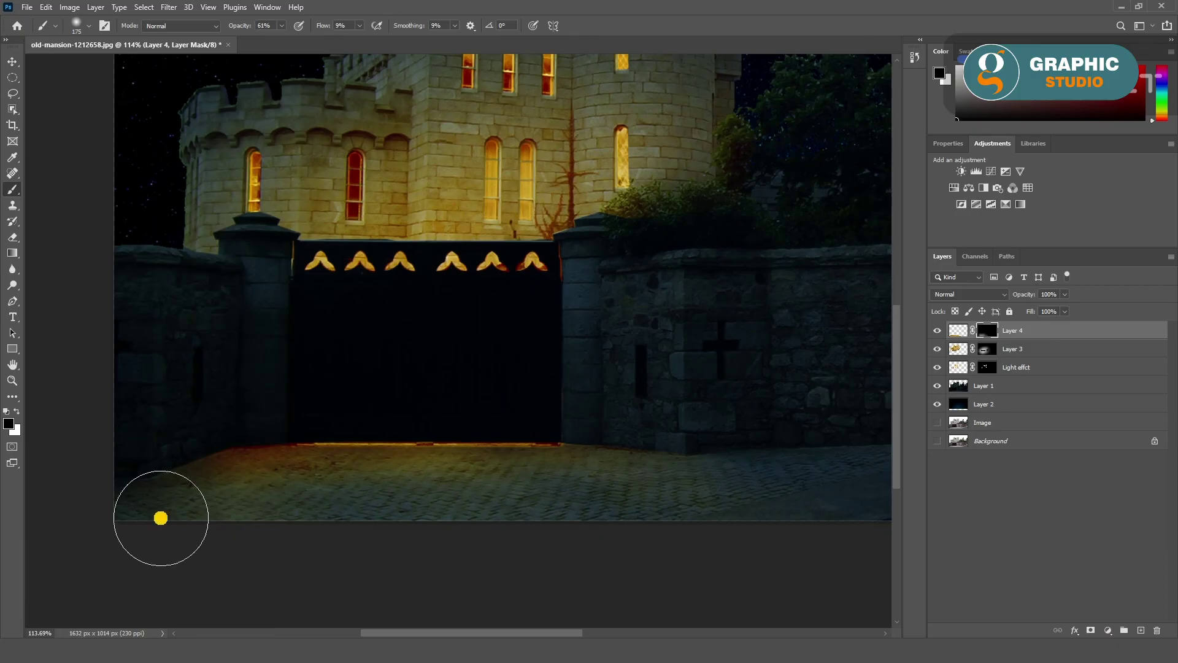
key("bracketleft")
key("bracketleft")
key("bracketleft")
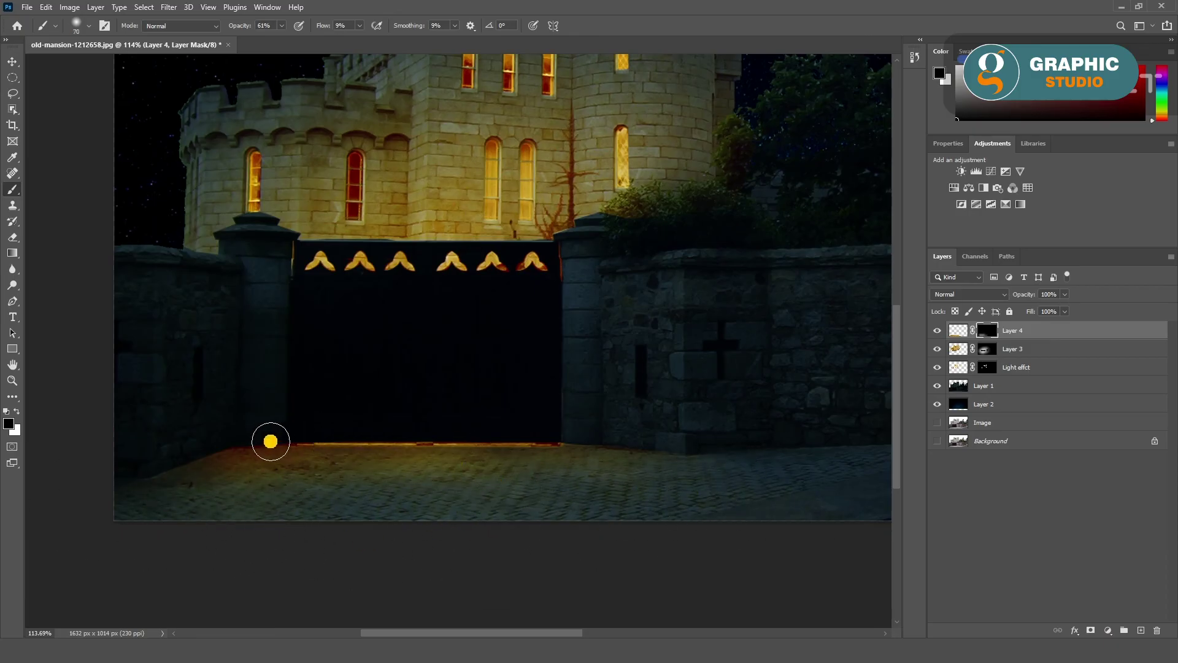
type("45")
key("Return")
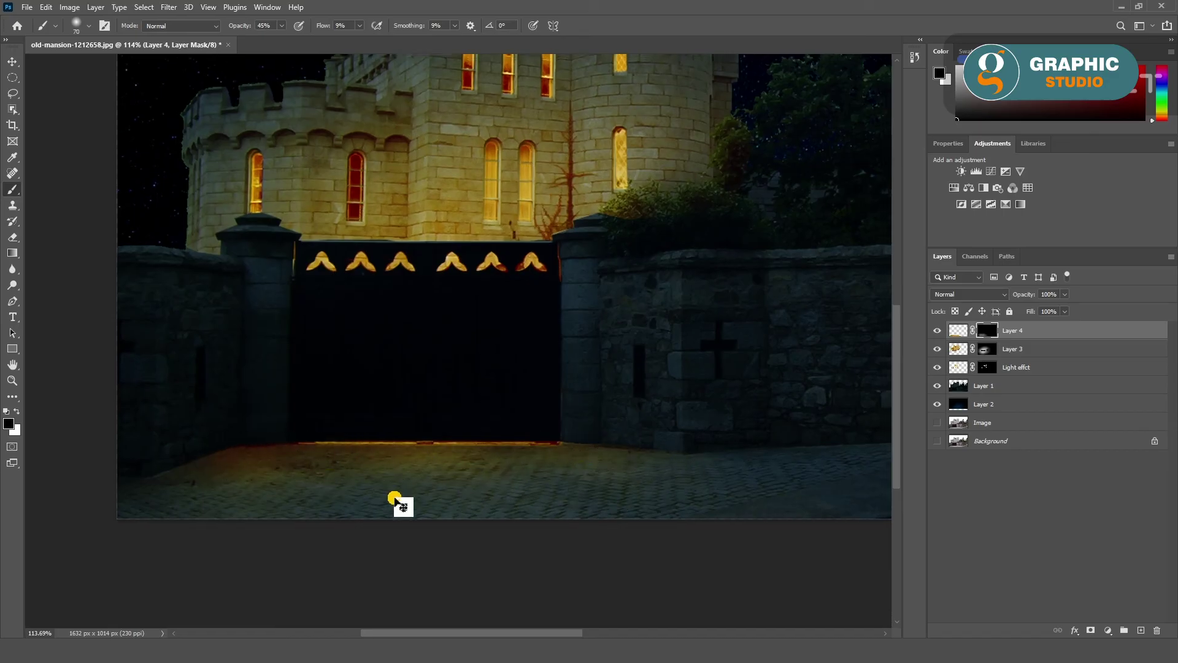
scroll(394, 498, "down", 3)
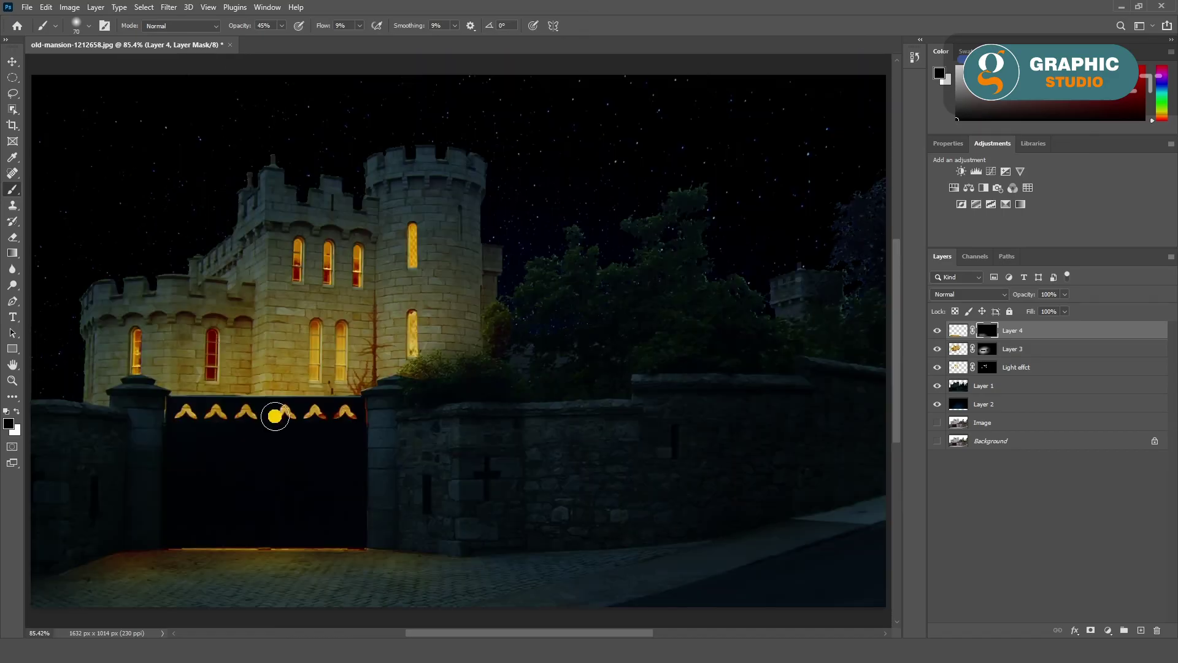
left_click(11, 62)
left_click(295, 215)
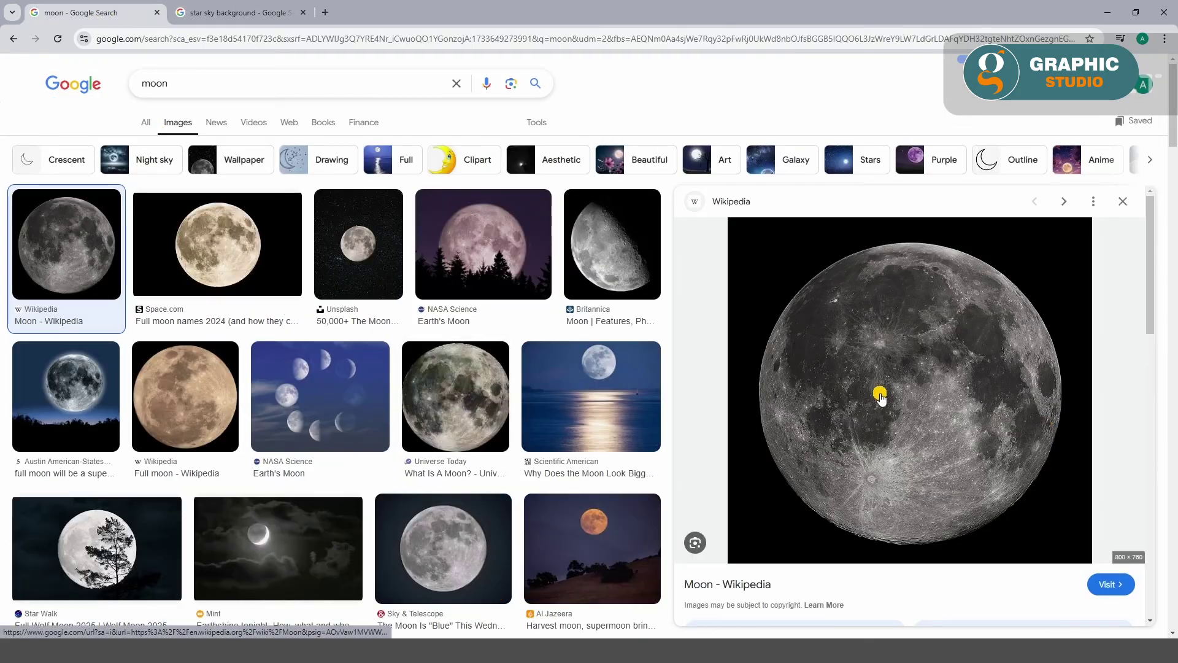
Step: Paste the moon photo, shrink it to about a fifth, and place it beside the castle tower
key("ctrl+v")
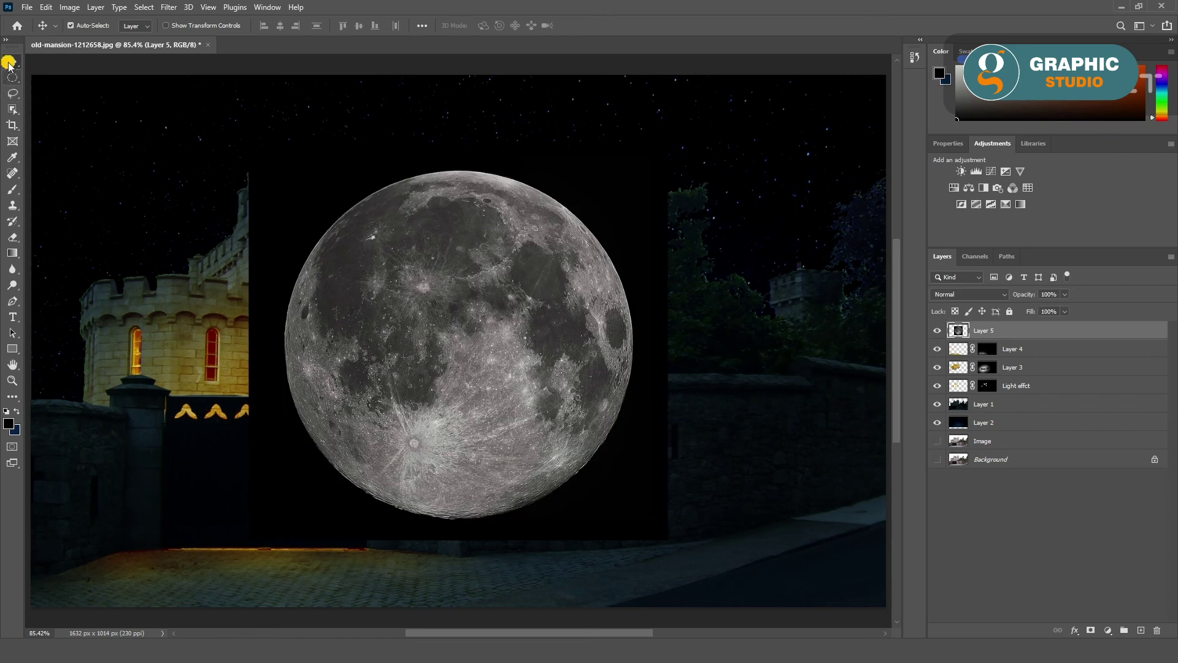
left_click_drag(522, 295, 443, 259)
key("ctrl+t")
mouse_move(594, 113)
left_mouse_down()
mouse_move(421, 286)
mouse_move(558, 176)
left_mouse_up()
left_click_drag(631, 93, 571, 127)
left_click_drag(550, 177, 518, 168)
left_click_drag(542, 116, 560, 111)
left_click_drag(518, 168, 509, 158)
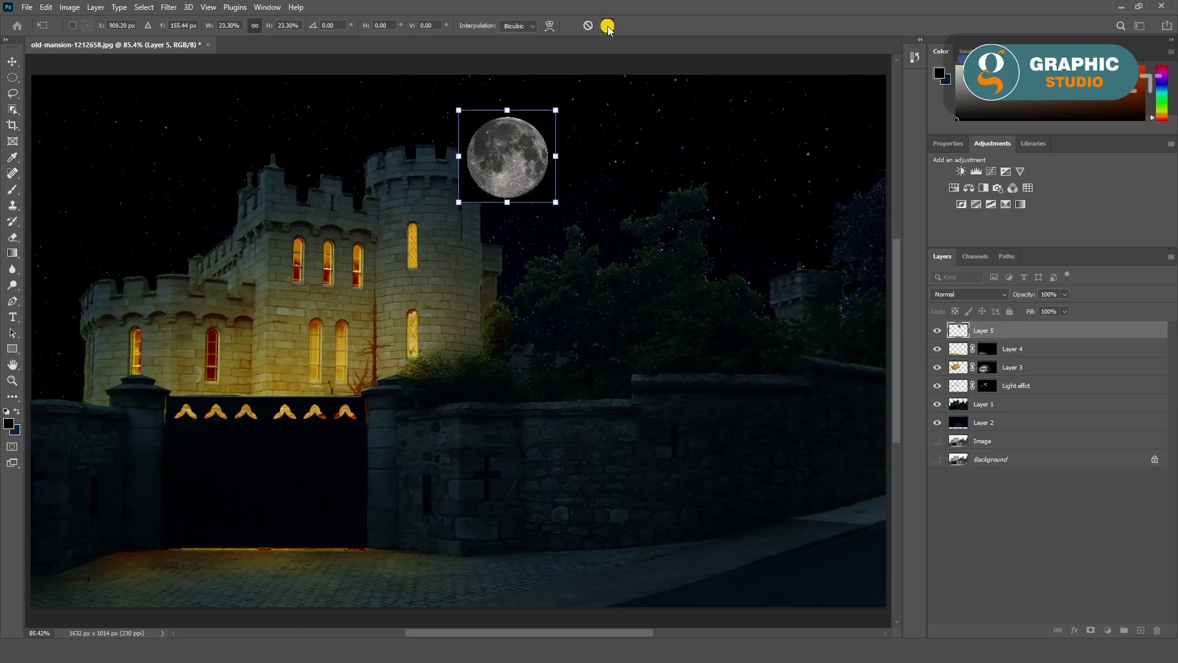
left_click(607, 26)
Step: Copy the round moon disc onto its own layer and delete the old black-square moon layer
scroll(529, 113, "up", 5)
left_click_drag(405, 176, 576, 442)
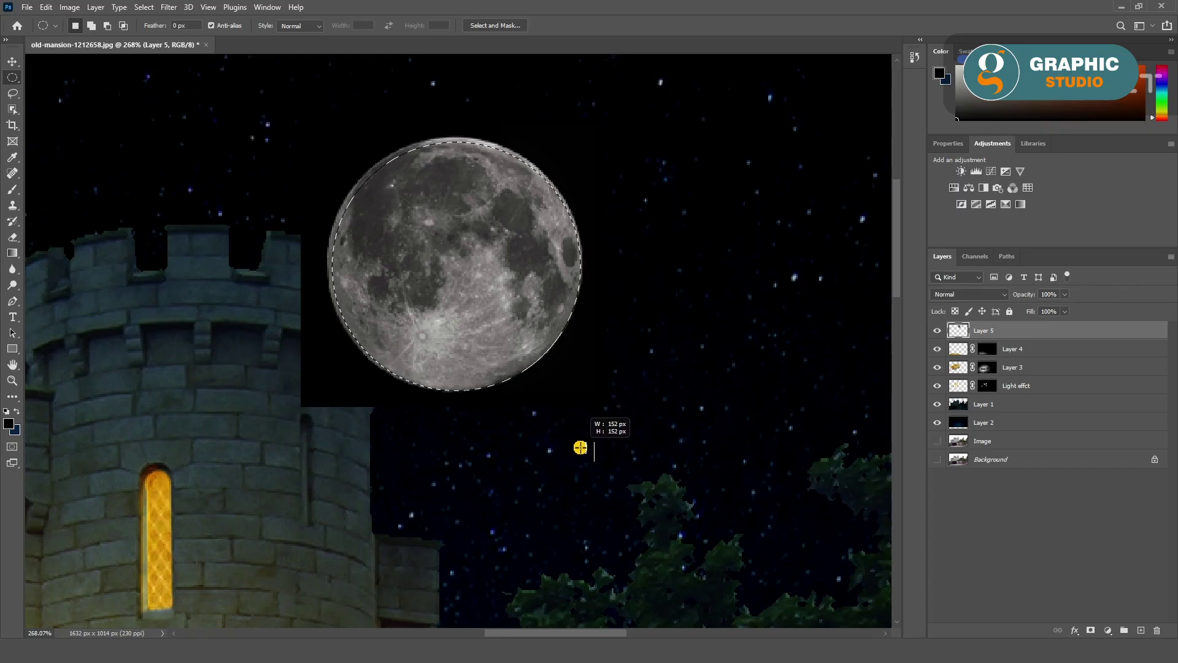
left_click_drag(577, 441, 577, 445)
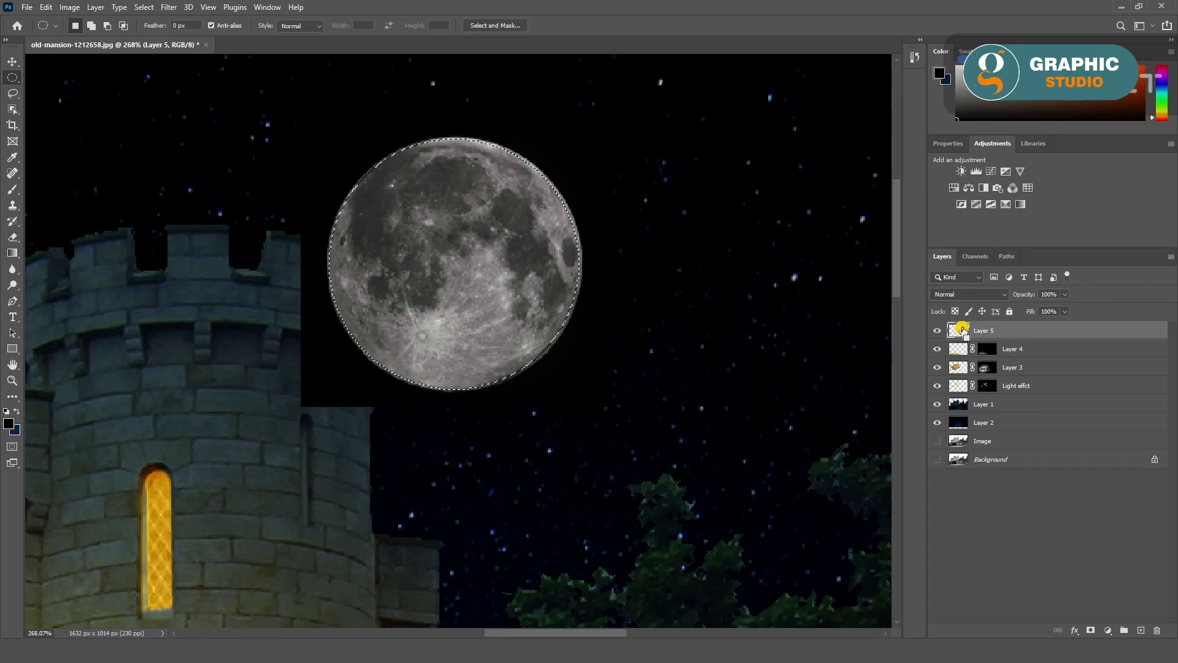
key("ctrl+j")
left_click(1014, 347)
key("Delete")
Step: Slightly resize the cut-out moon and fit the whole image in the window
key("v")
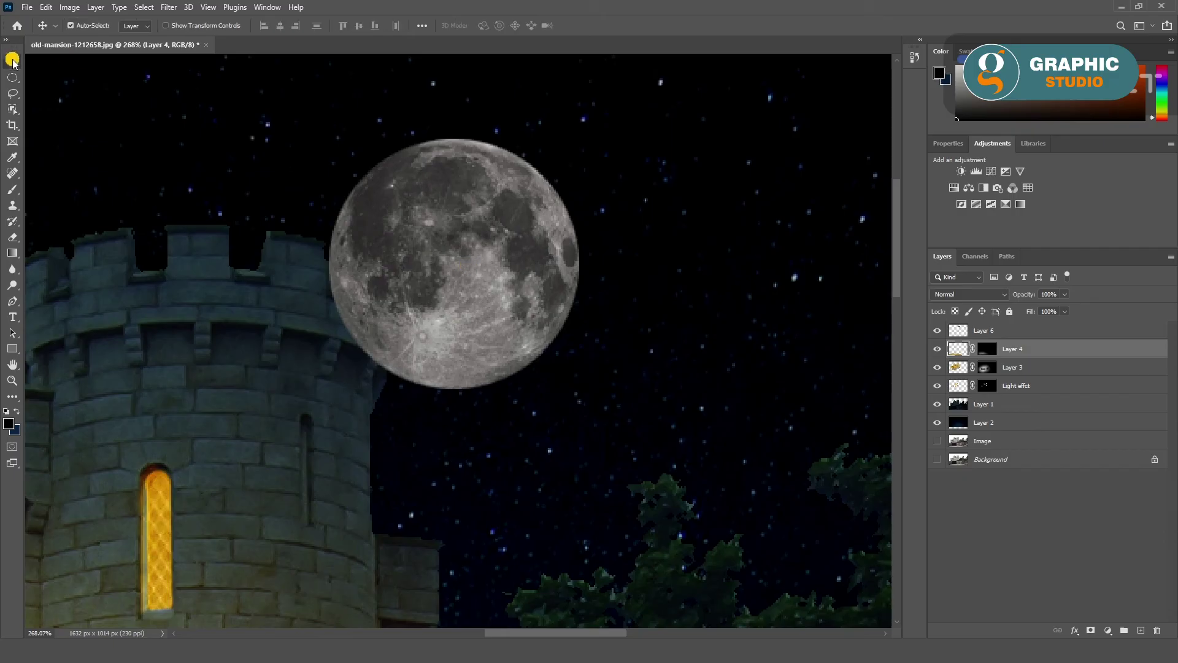
scroll(349, 331, "down", 2)
left_click(349, 332, "ctrl")
key("ctrl+t")
left_click_drag(473, 387, 475, 386)
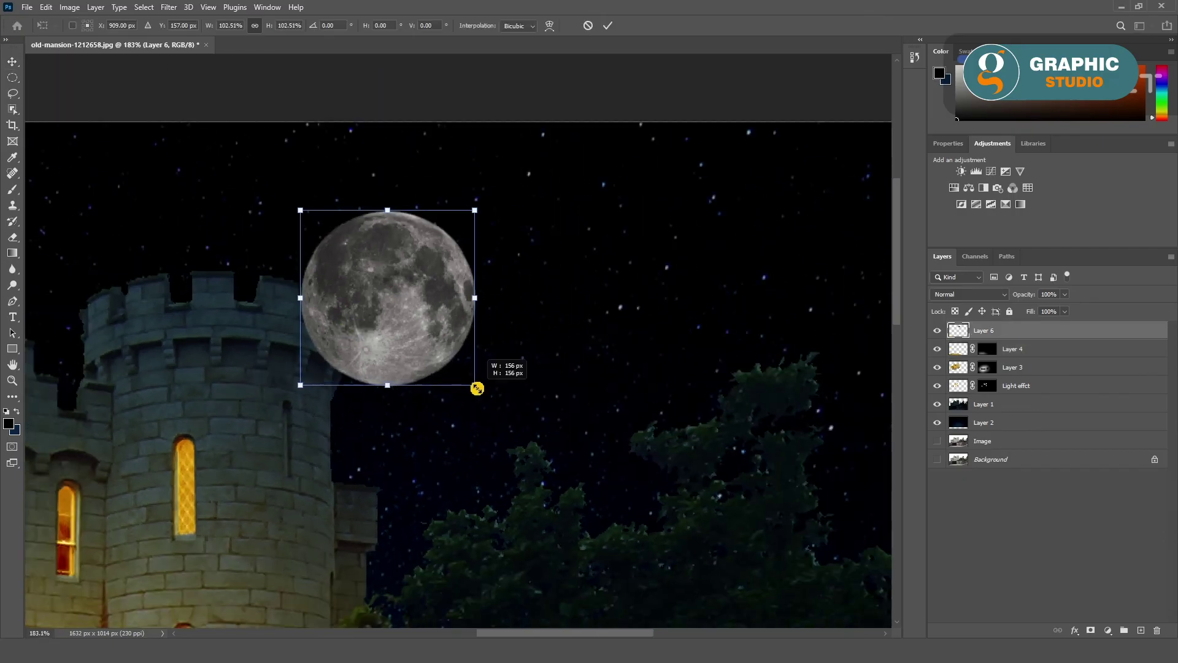
key("Return")
key("ctrl+0")
left_click(494, 147)
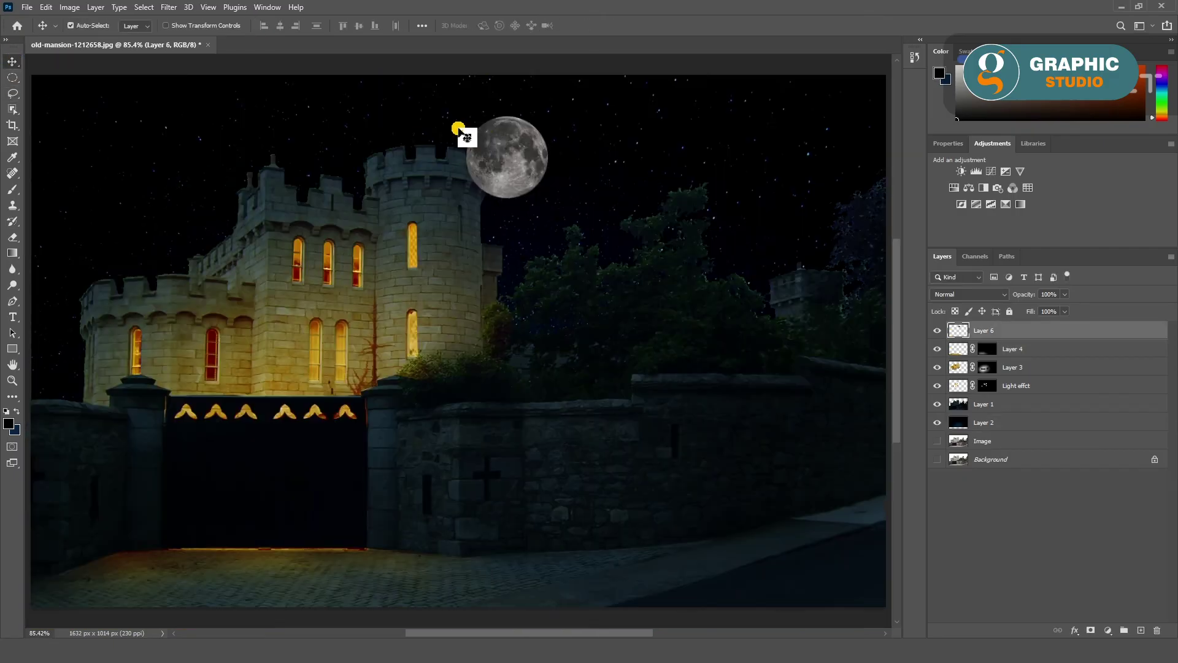
Step: Open the Levels adjustment for the moon layer, after trying and cancelling Curves
left_click(69, 8)
left_click(230, 61)
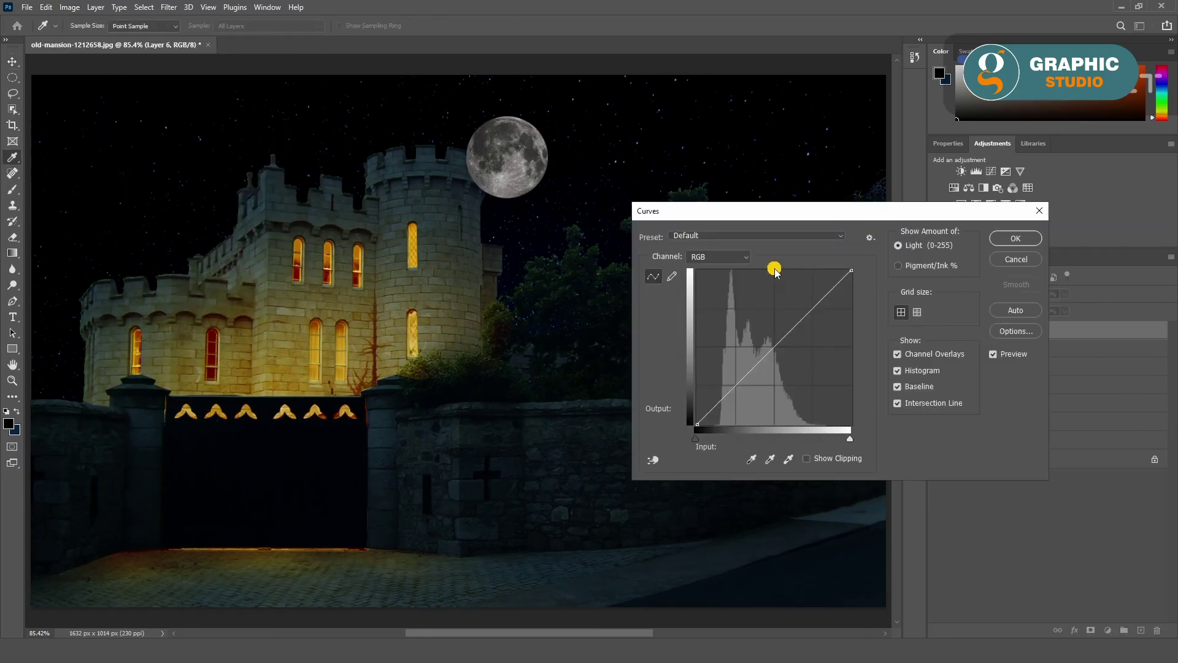
left_click(1016, 259)
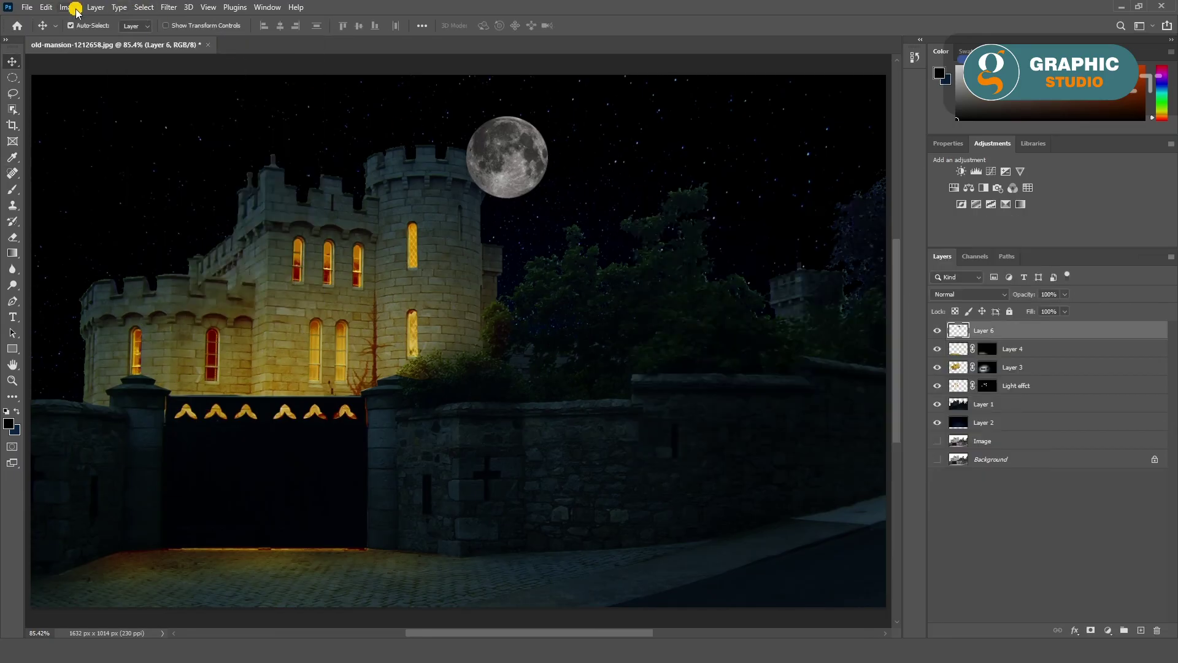
left_click(70, 7)
left_click(230, 50)
Step: Brighten the moon in Levels by raising the output black point and lowering the input white point
left_click_drag(635, 467, 653, 471)
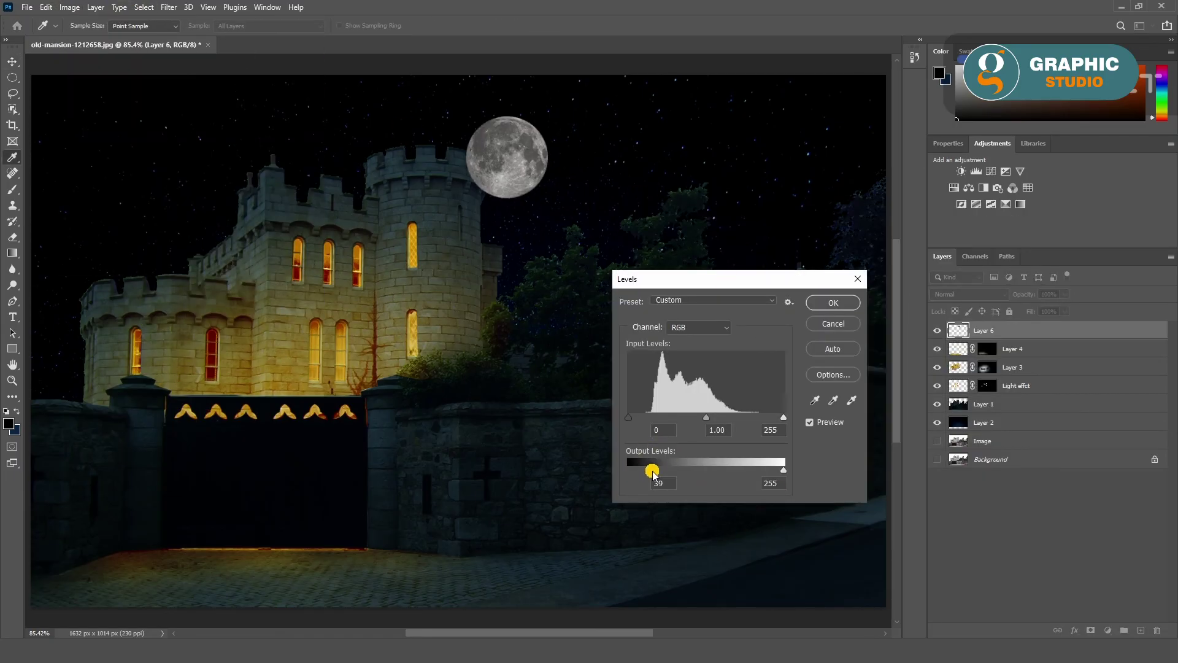
left_click_drag(783, 417, 762, 417)
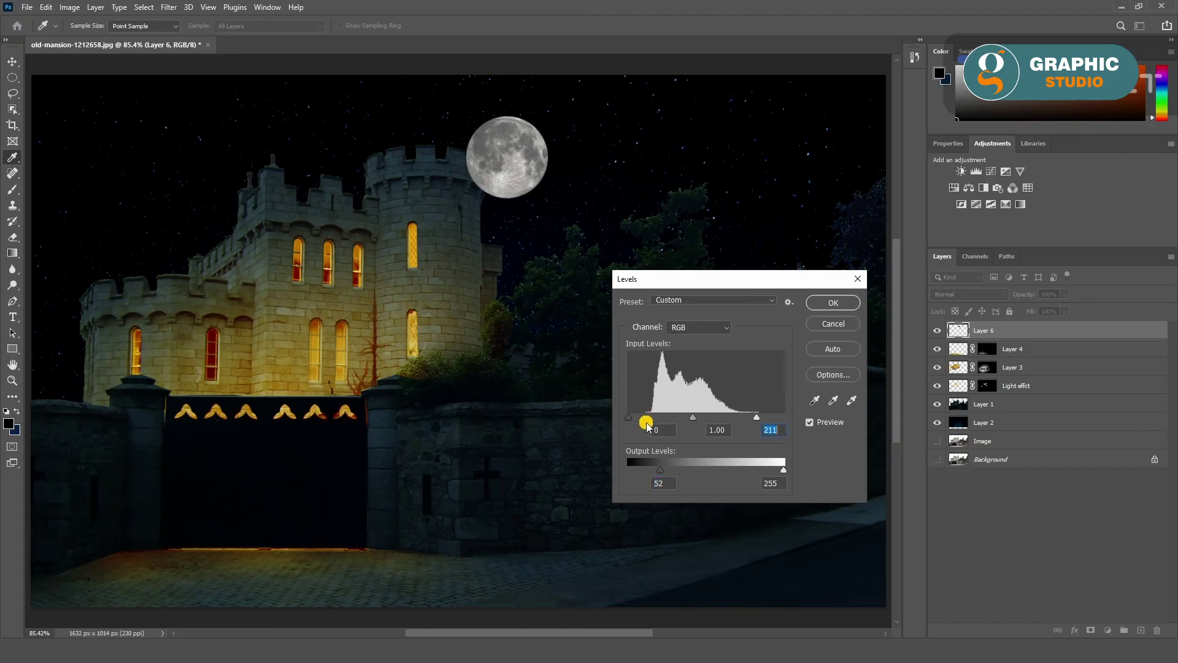
left_click_drag(674, 480, 671, 472)
left_click_drag(635, 420, 627, 422)
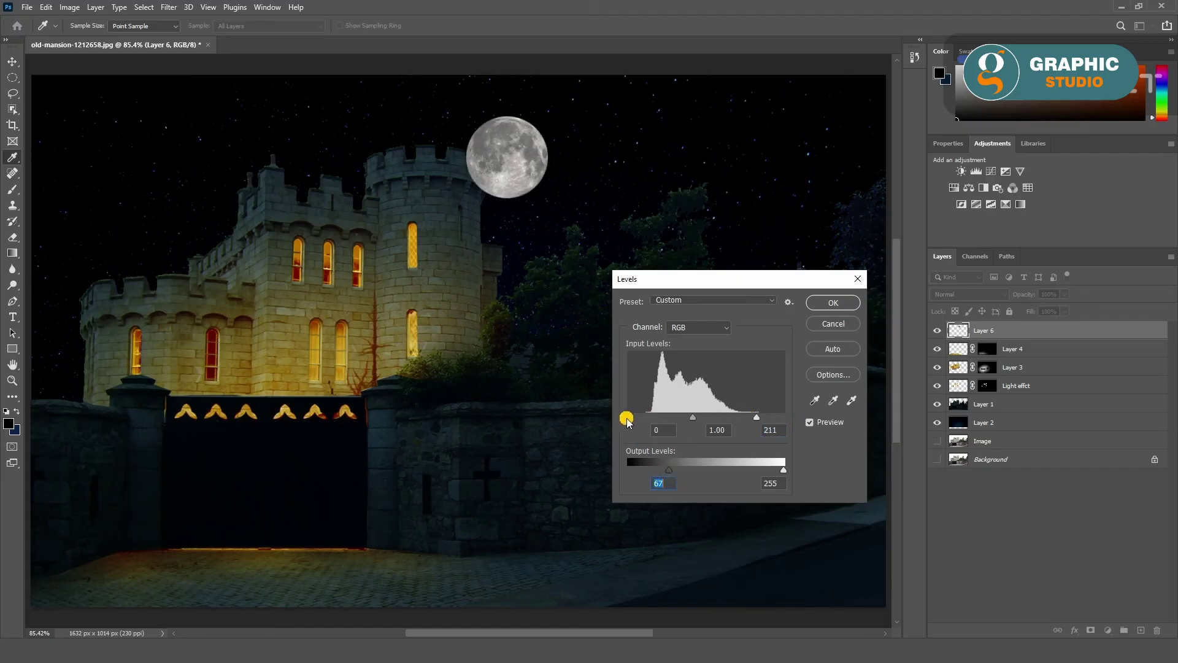
left_click_drag(754, 419, 711, 420)
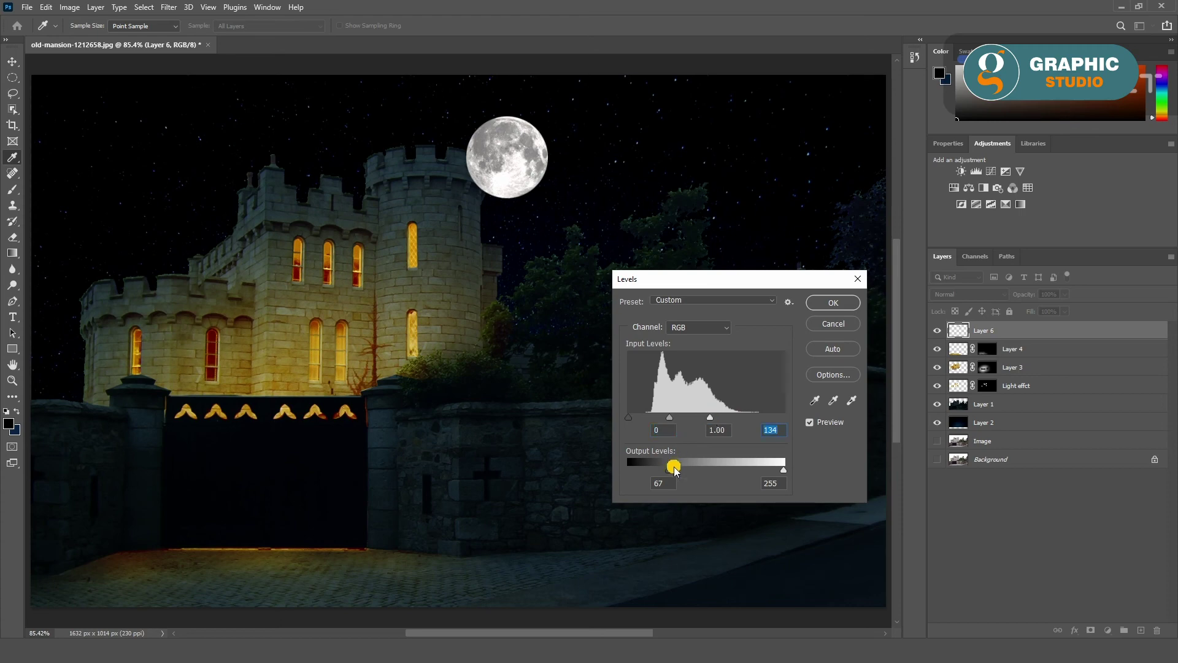
left_click_drag(674, 468, 703, 474)
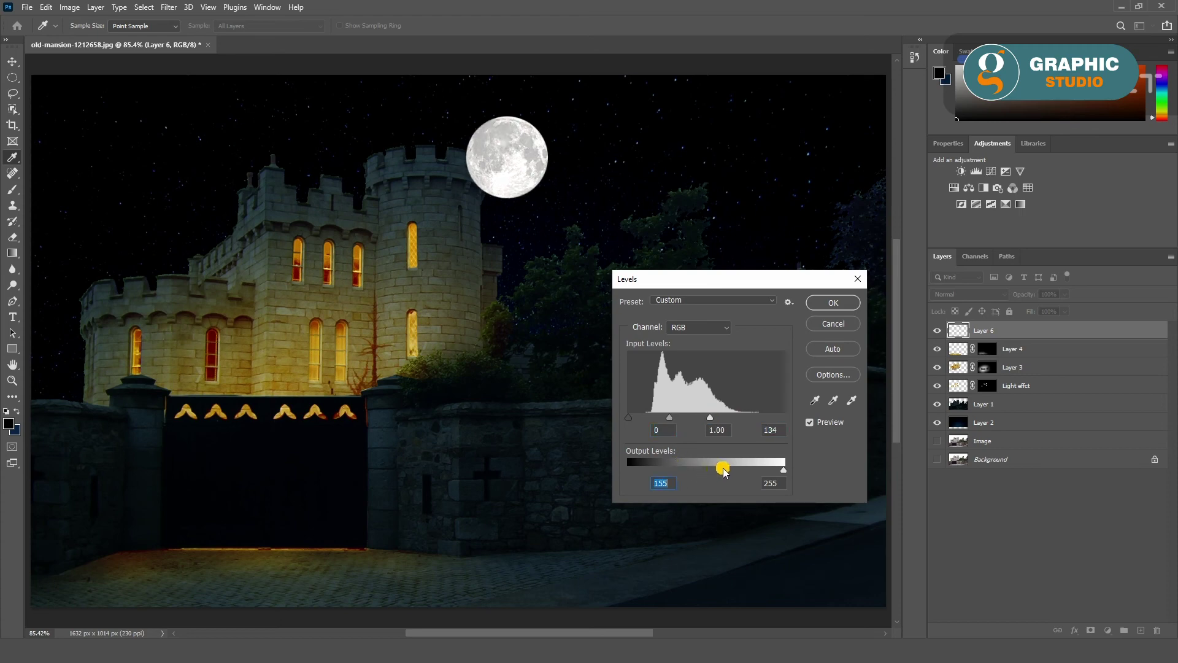
left_click(815, 303)
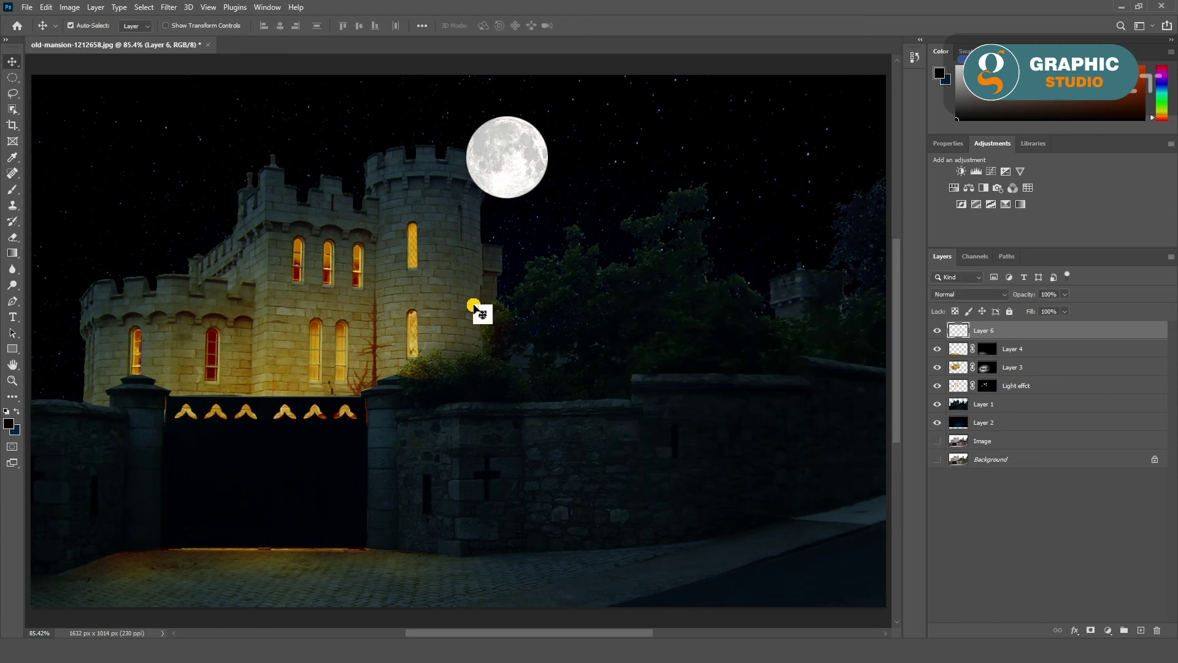
Step: Cool the moon's colour toward blue with Color Balance
left_click(69, 6)
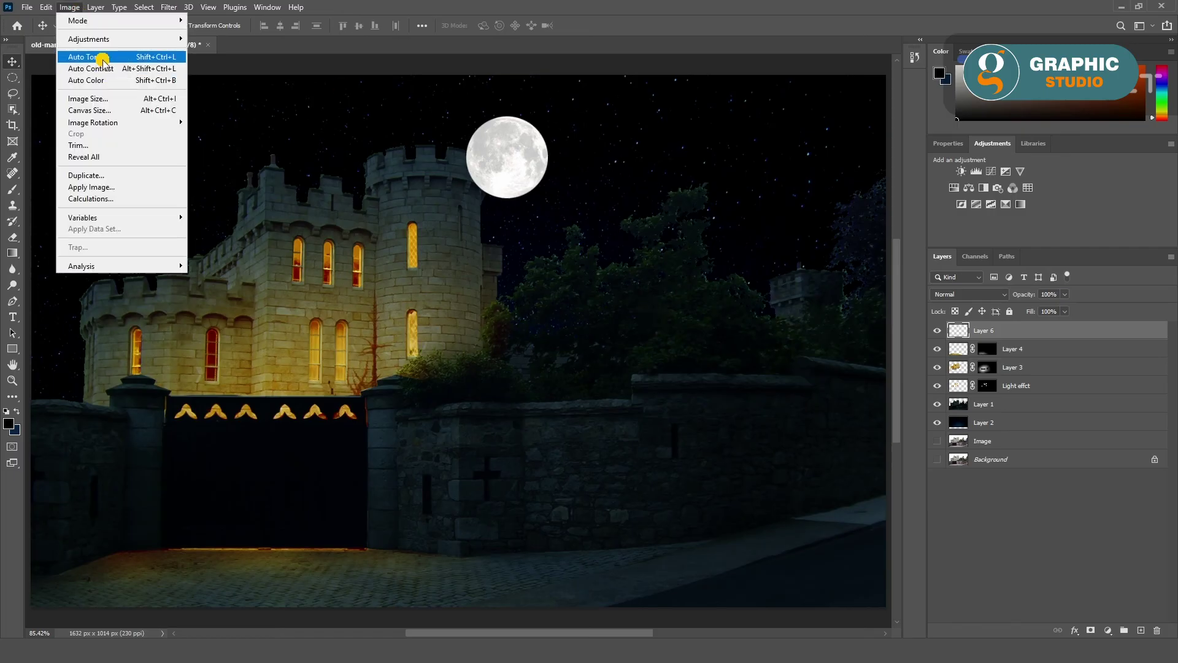
left_click(246, 116)
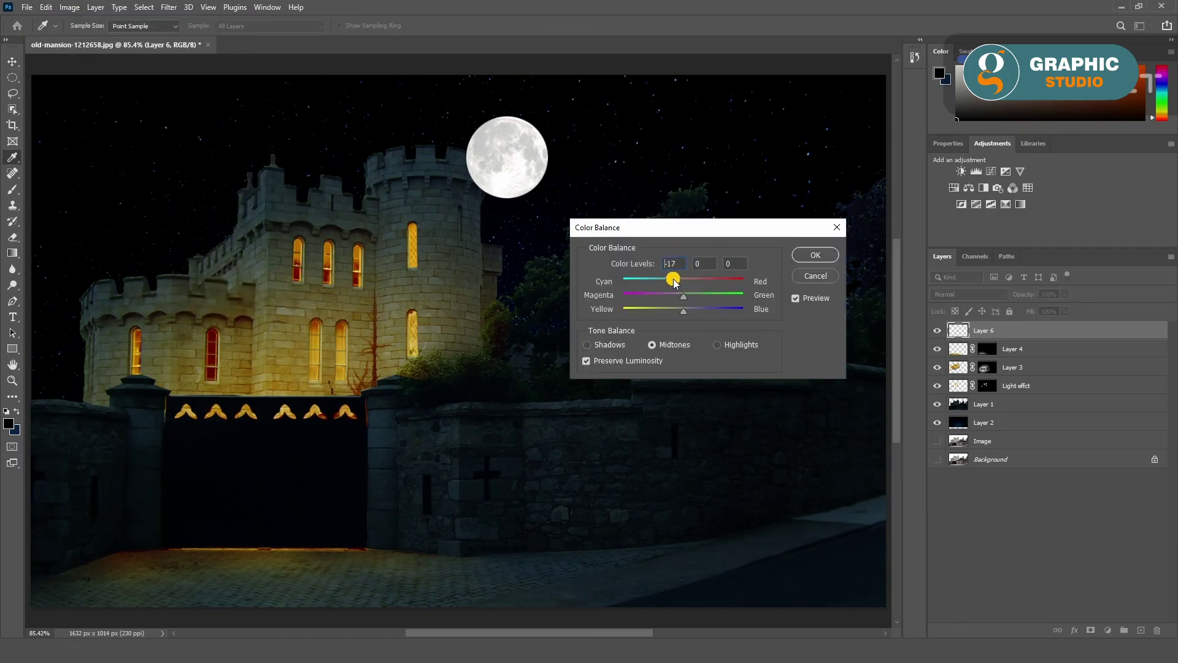
left_click_drag(700, 311, 711, 312)
left_click(815, 255)
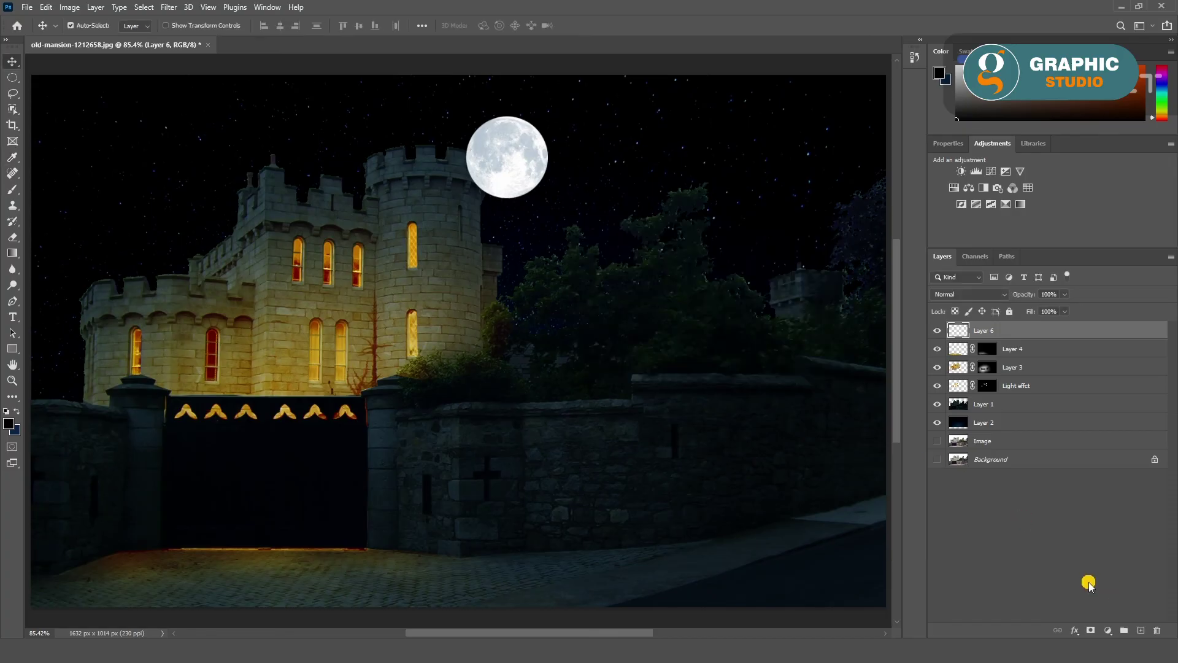
Step: Add a white revealing layer mask to the moon layer
left_click(1087, 629, "alt")
key("ctrl+z")
key("ctrl+shift+z")
key("ctrl+i")
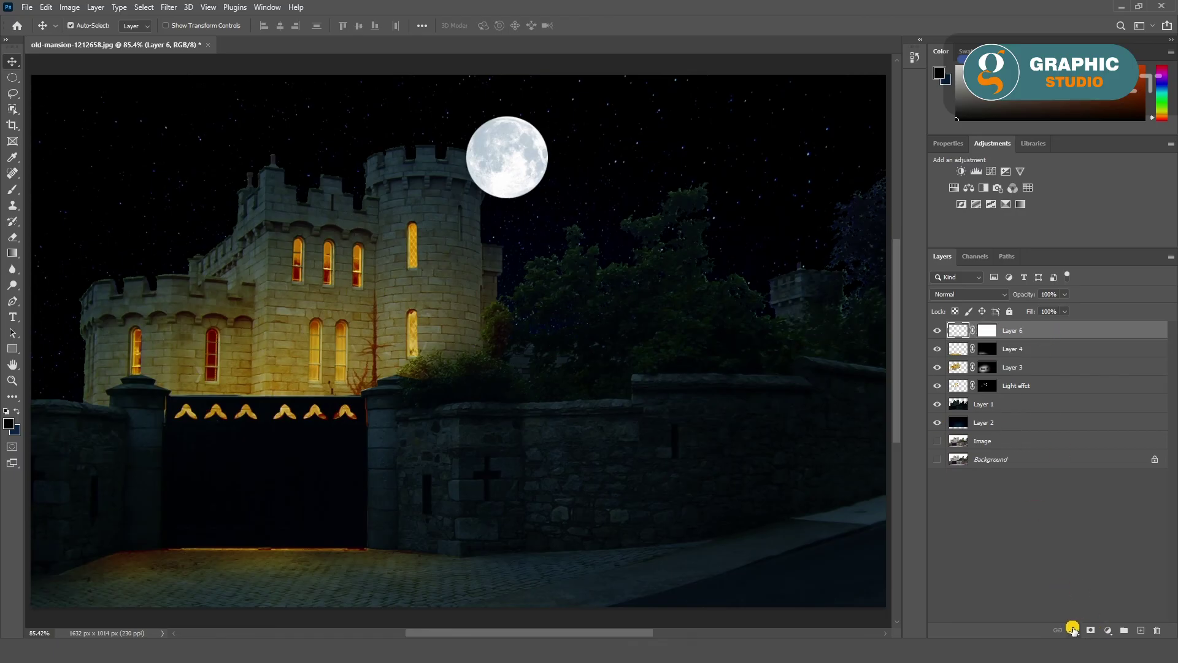
Step: Give the moon a pale-blue Outer Glow: Screen, about 78% opacity, 250 px size, 28% range
left_click(1073, 629)
left_click(983, 332)
left_click(1073, 630)
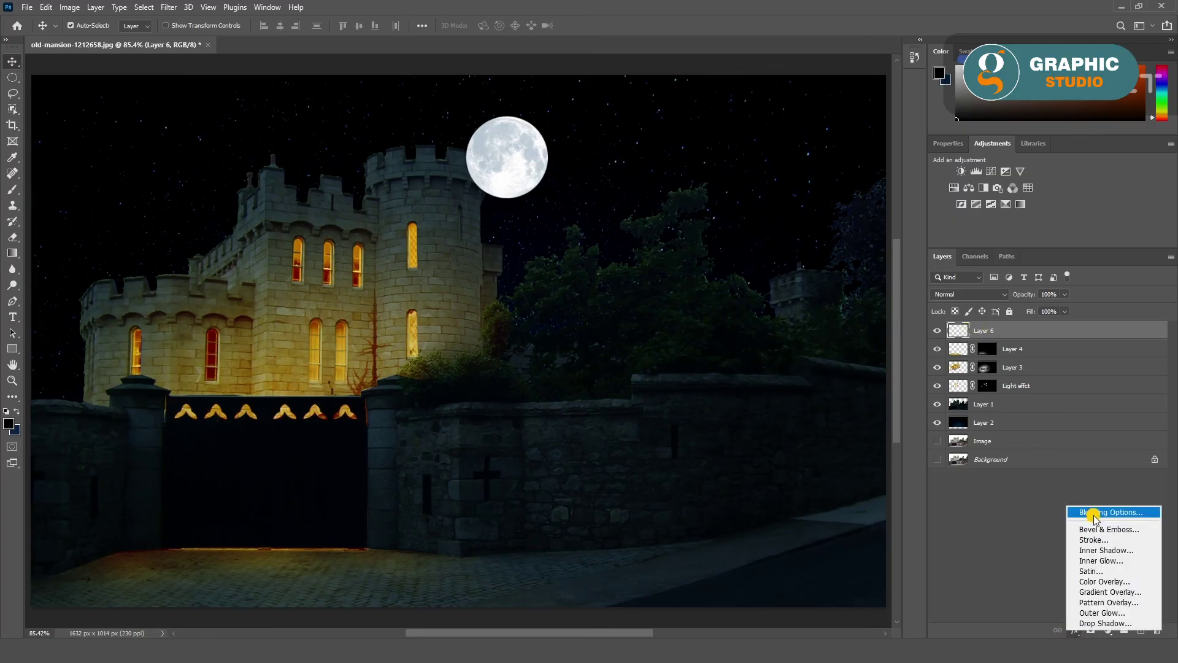
left_click(1105, 513)
left_click_drag(603, 266, 403, 403)
left_click(679, 314)
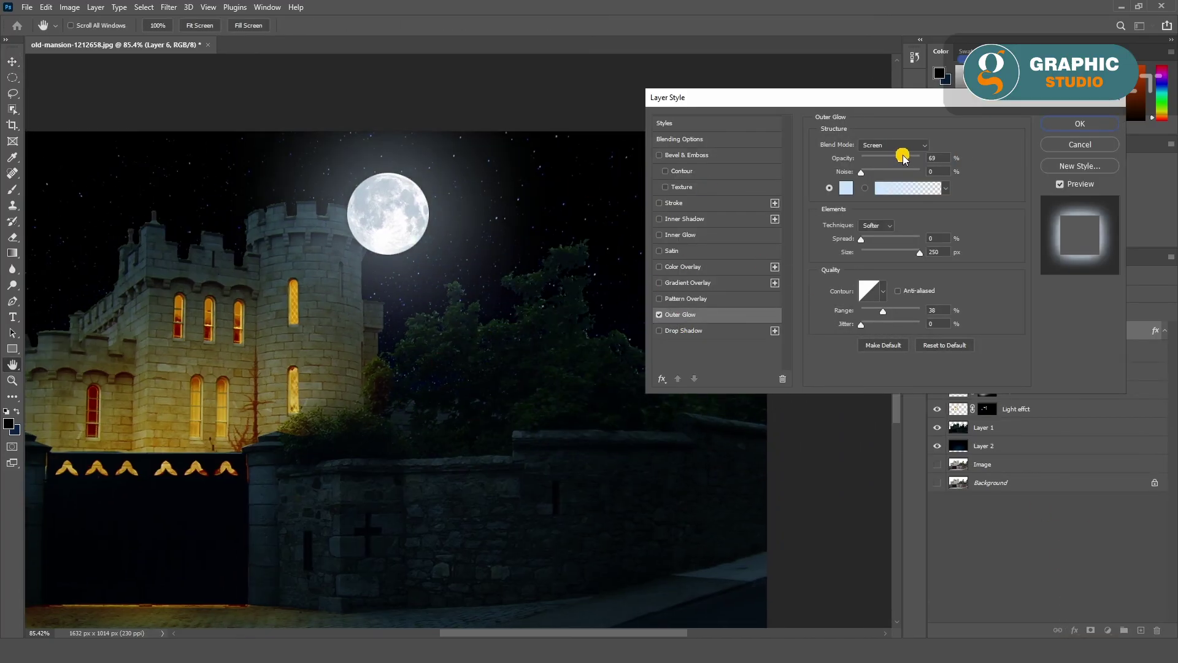
left_click_drag(898, 159, 904, 158)
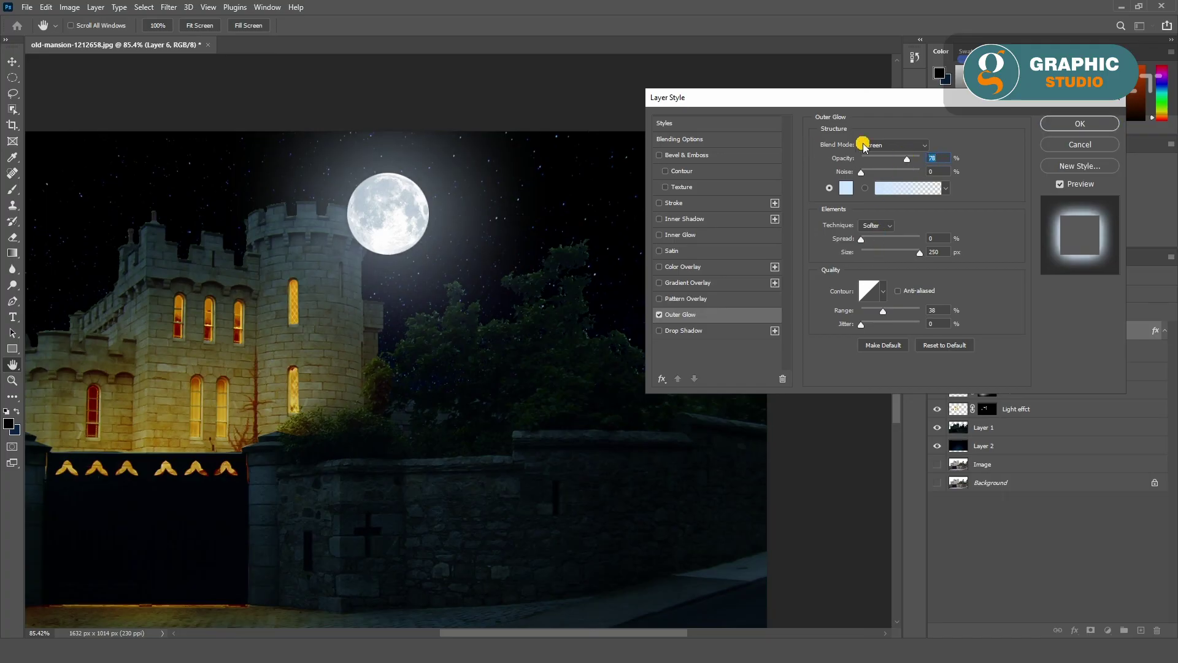
left_click_drag(884, 314, 879, 315)
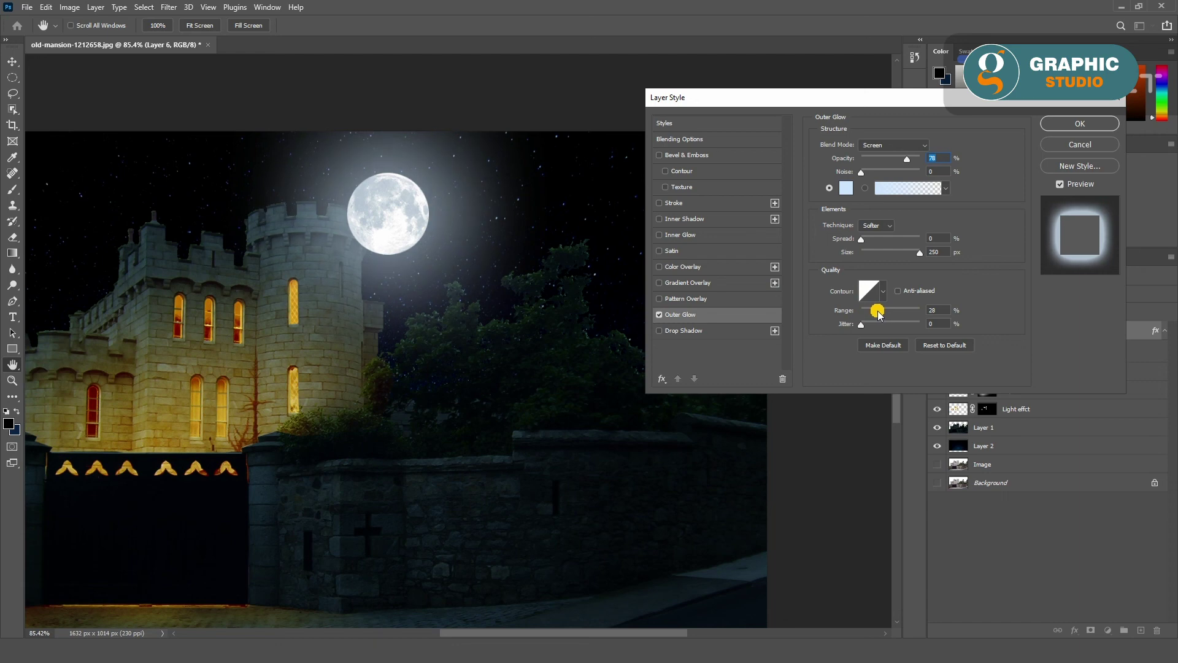
left_click(1074, 122)
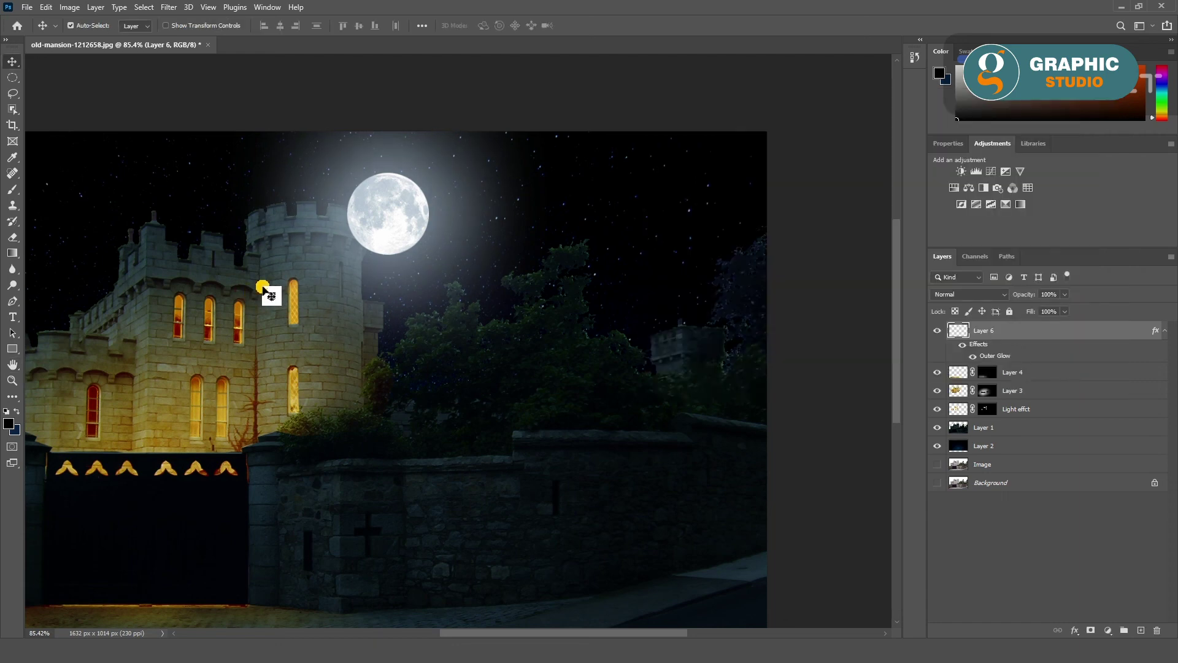
left_click(963, 429)
left_click(1031, 332)
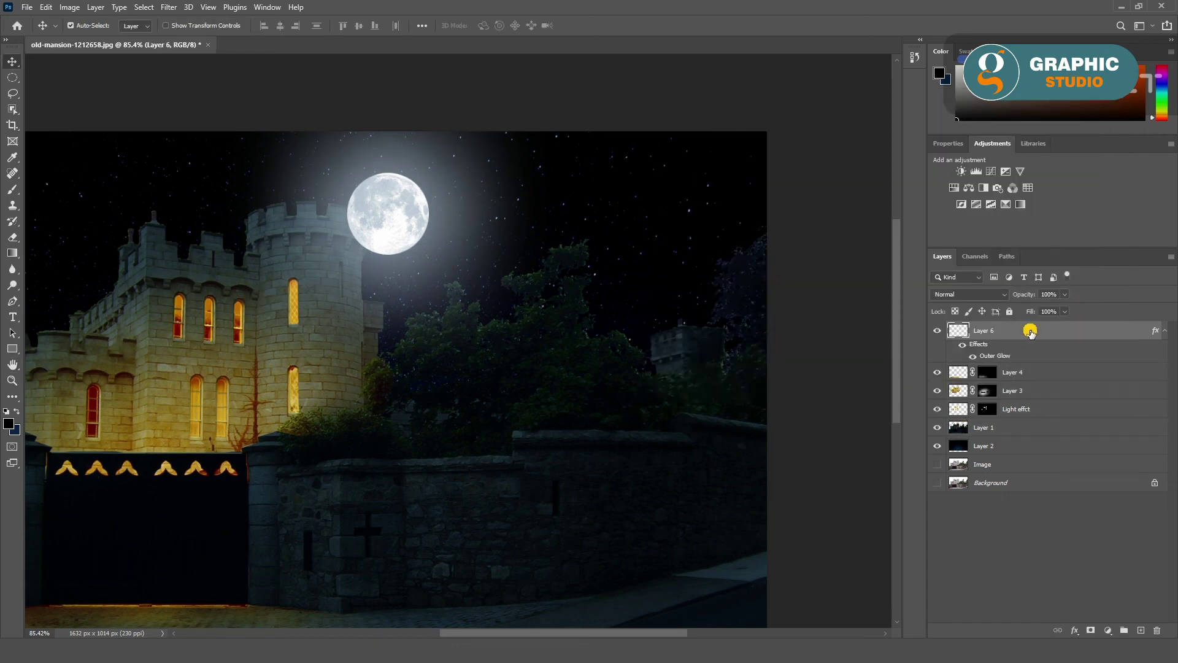
Step: Duplicate the castle and trees layer and move the copy to the top of the stack
left_click(963, 429, "ctrl")
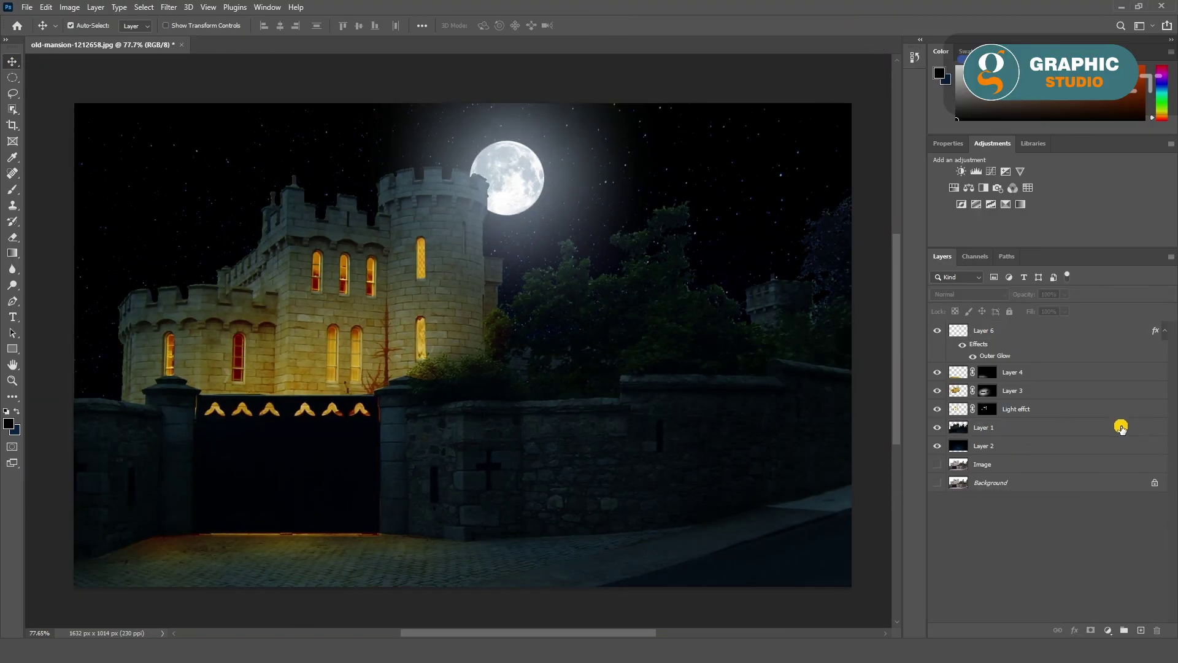
left_click(1122, 428)
key("ctrl+j")
mouse_move(1043, 428)
left_mouse_down()
mouse_move(1029, 328)
mouse_move(994, 330)
left_mouse_up()
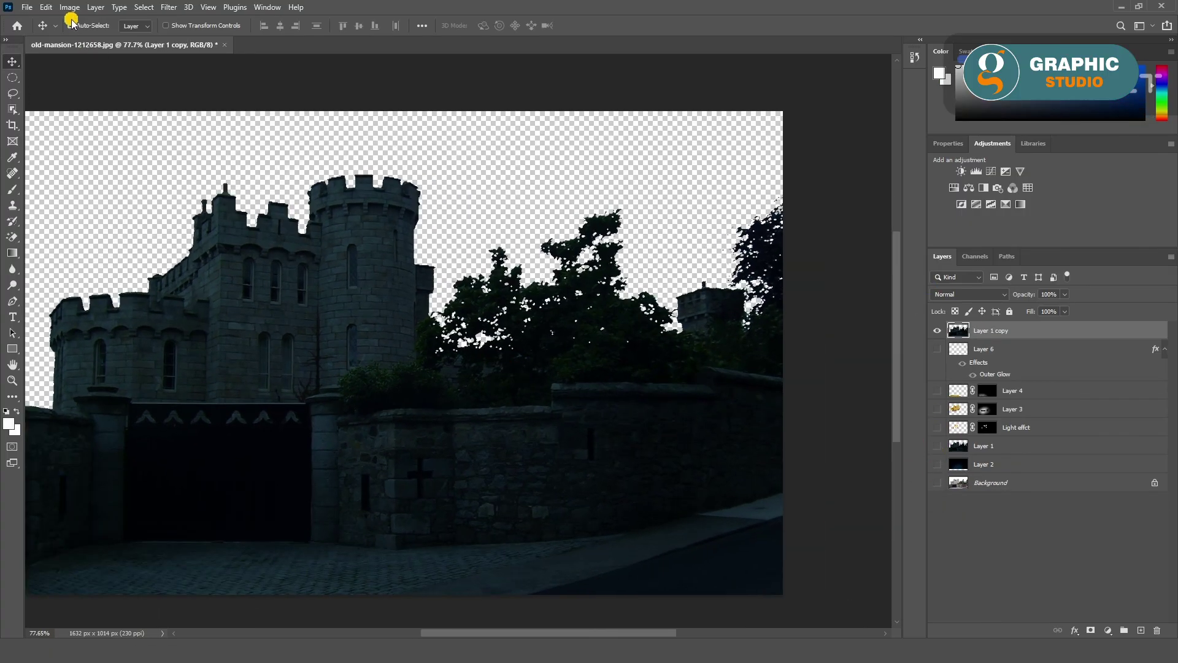
Step: Tint the castle copy toward cyan and blue with Color Balance, after discarding a Curves attempt
left_click(69, 7)
left_click(224, 62)
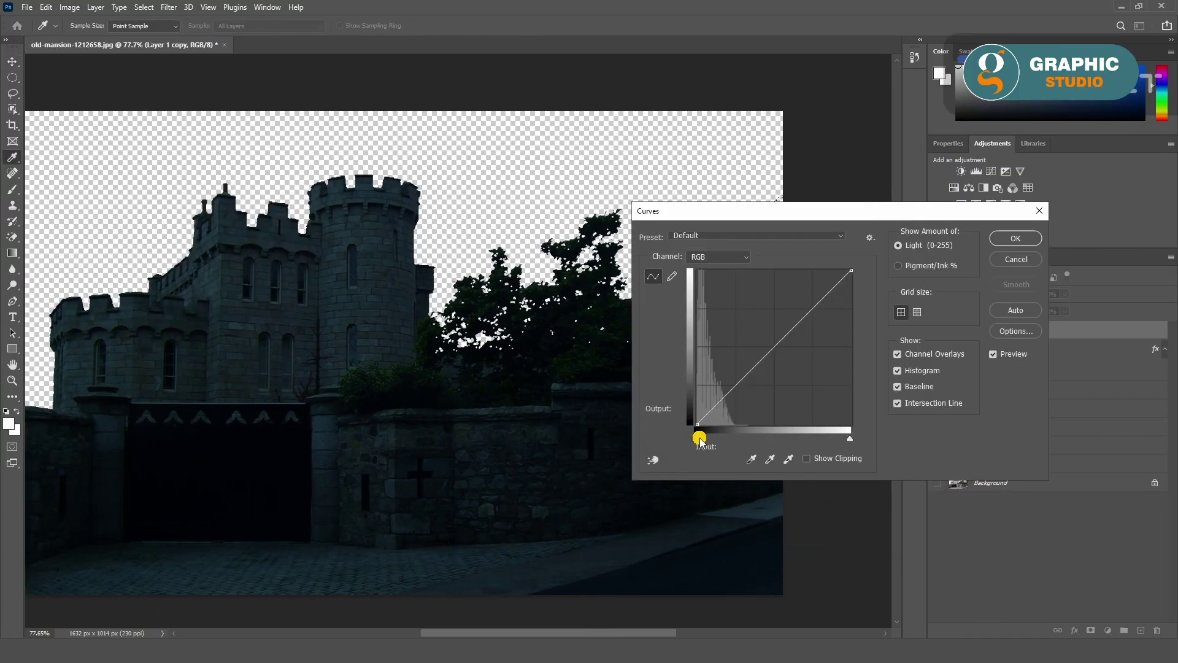
left_click_drag(700, 438, 705, 443)
left_click_drag(849, 439, 836, 440)
left_click(1016, 259)
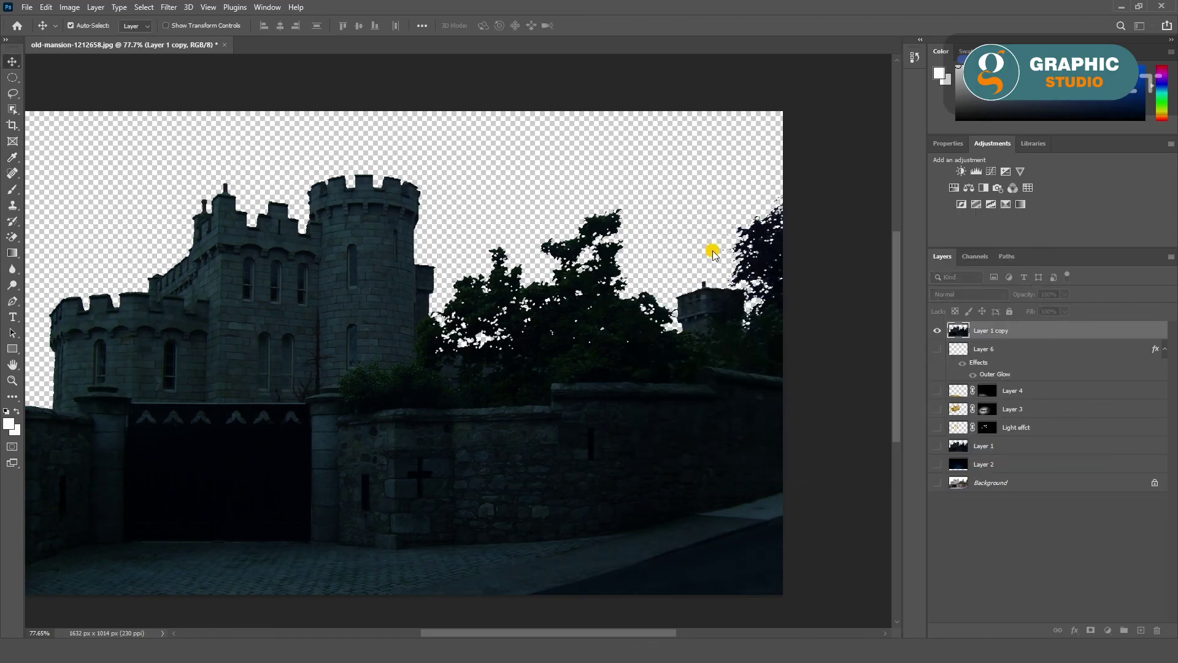
left_click(69, 6)
left_click(233, 121)
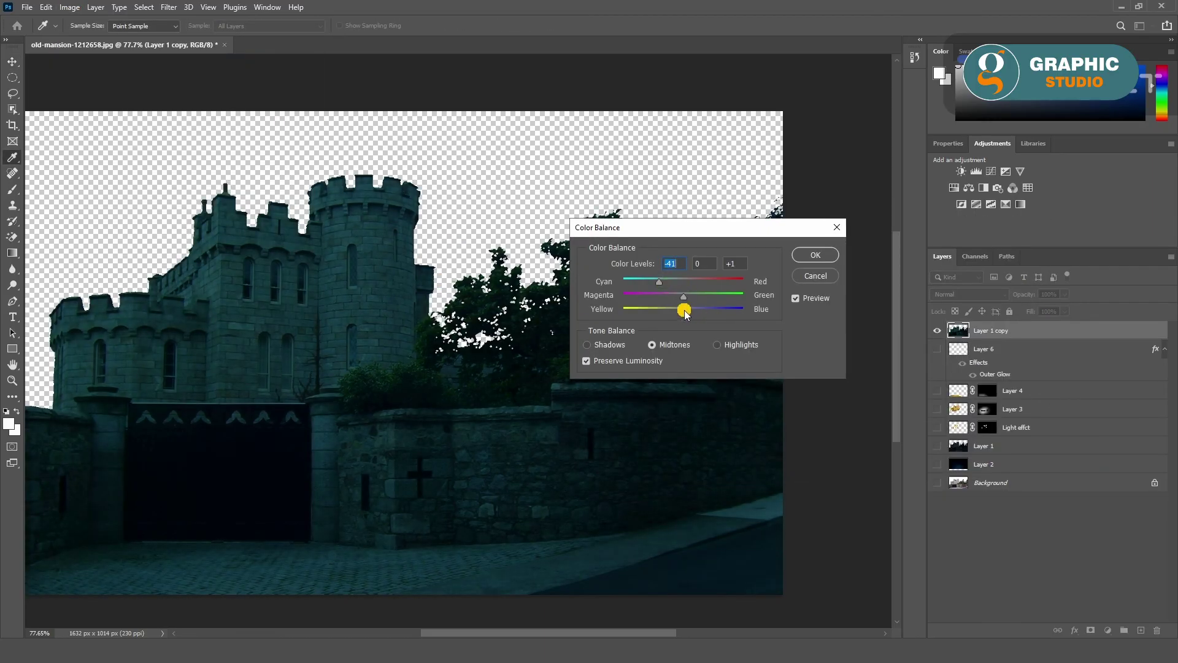
left_click_drag(686, 312, 694, 311)
left_click(601, 345)
left_click(815, 254)
Step: Brighten the castle copy with Levels (white input 197), then hide it behind a black mask
left_click(69, 7)
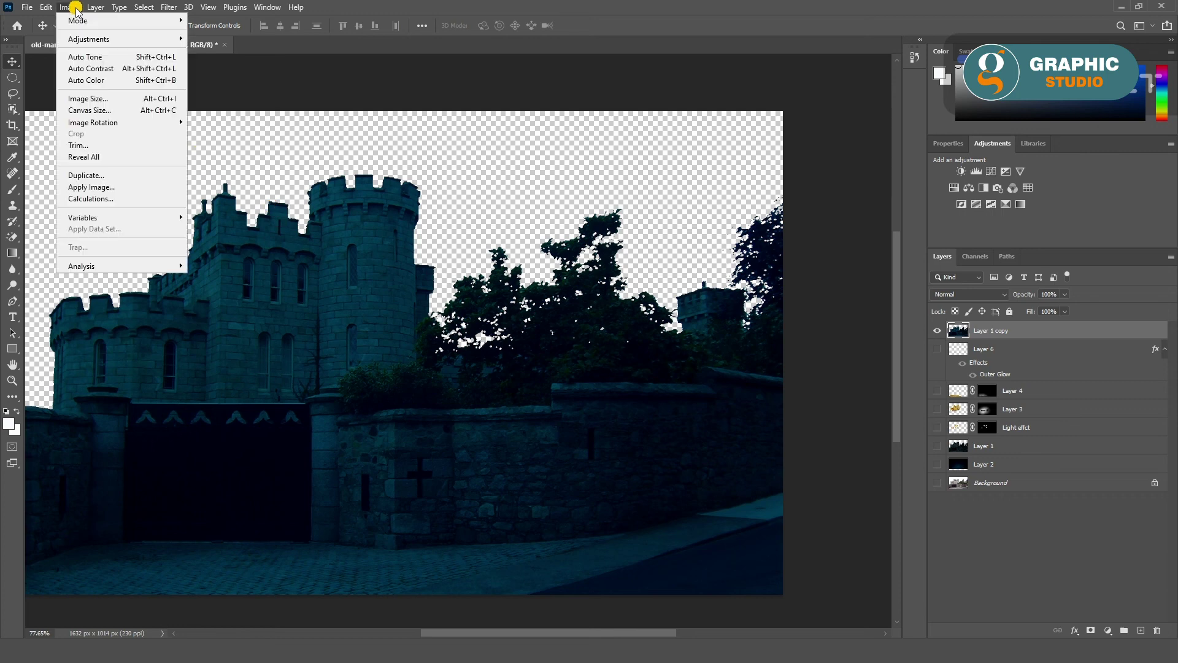
left_click(227, 49)
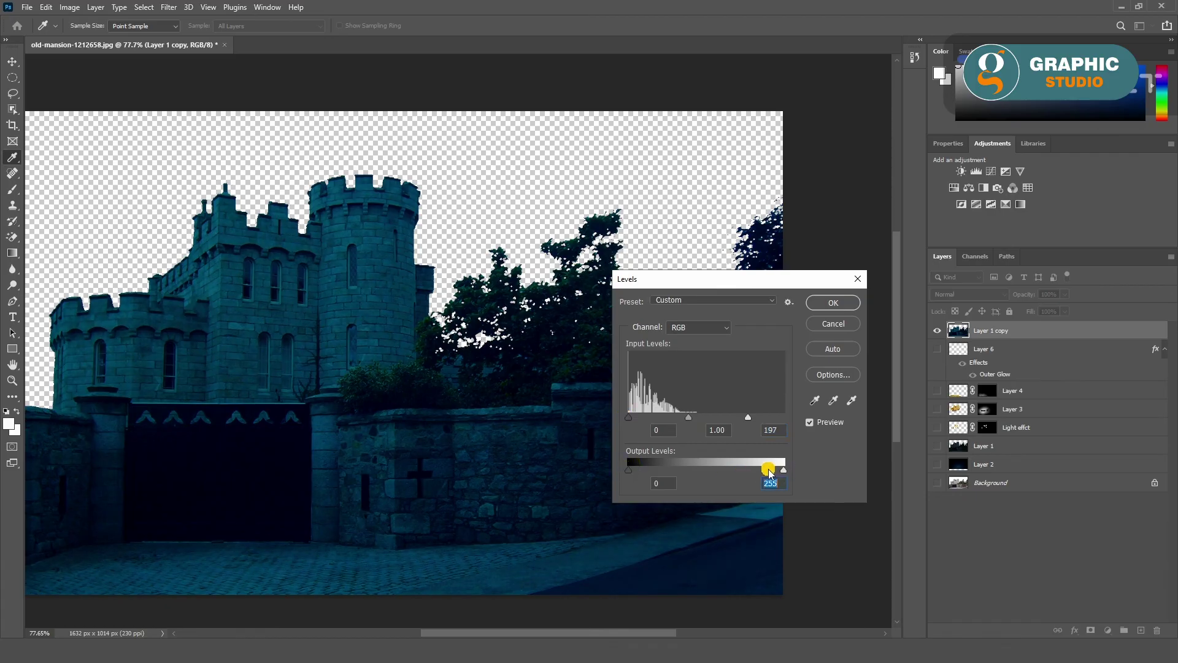
left_click(829, 303)
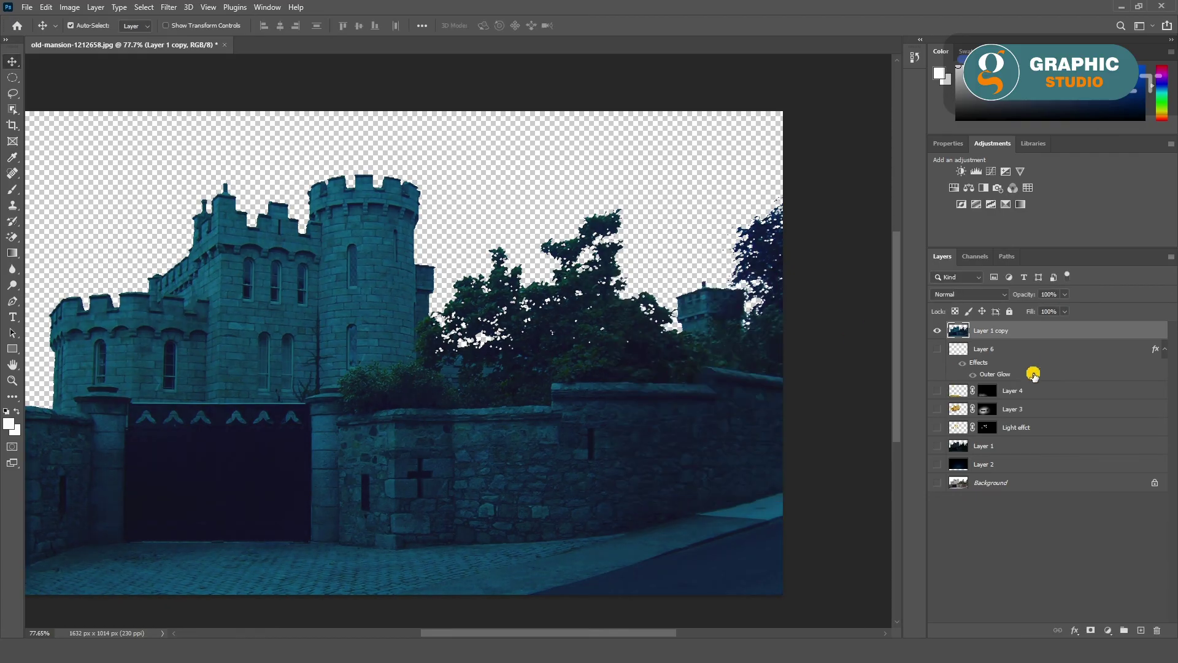
left_click(1091, 630, "alt")
left_click_drag(937, 349, 937, 464)
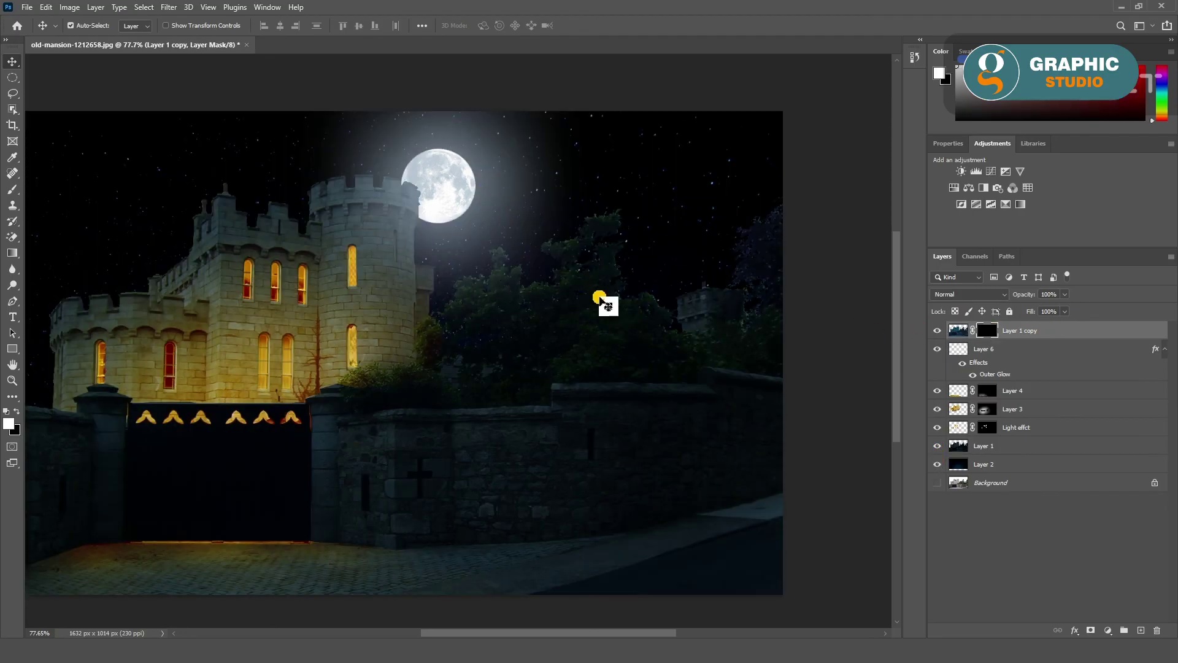
Step: Paint moonlight onto the treetops below the moon with a soft round brush at 45% opacity
left_click(10, 199)
scroll(724, 271, "up", 2, "alt")
left_click_drag(489, 221, 532, 247)
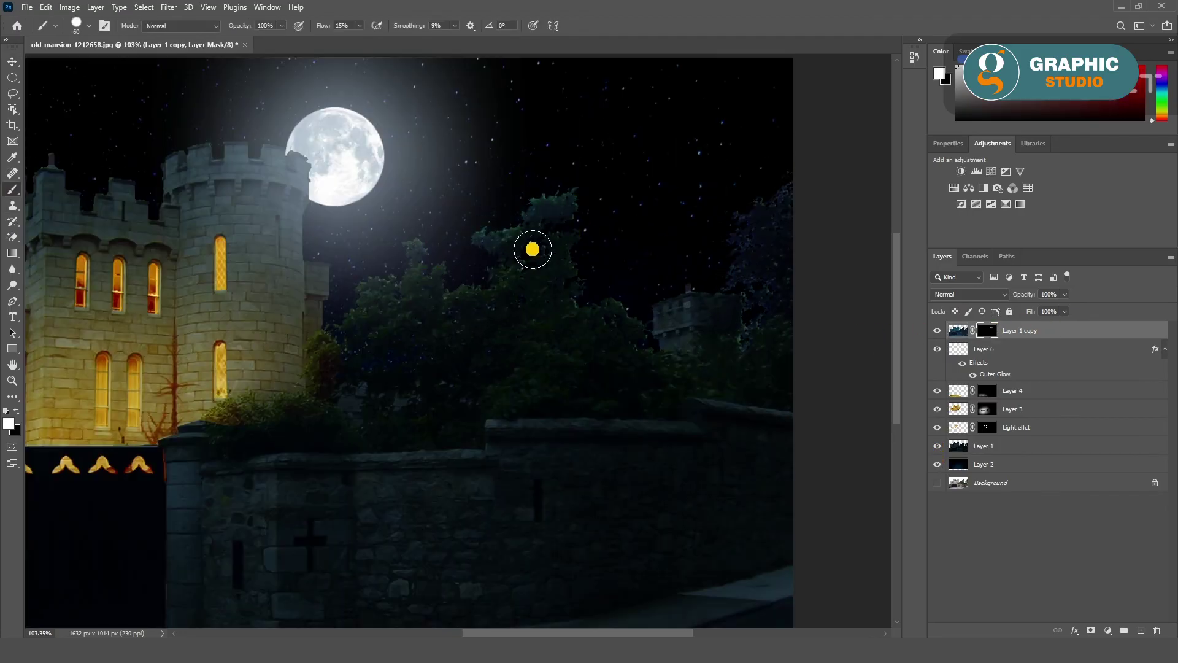
key("bracketright")
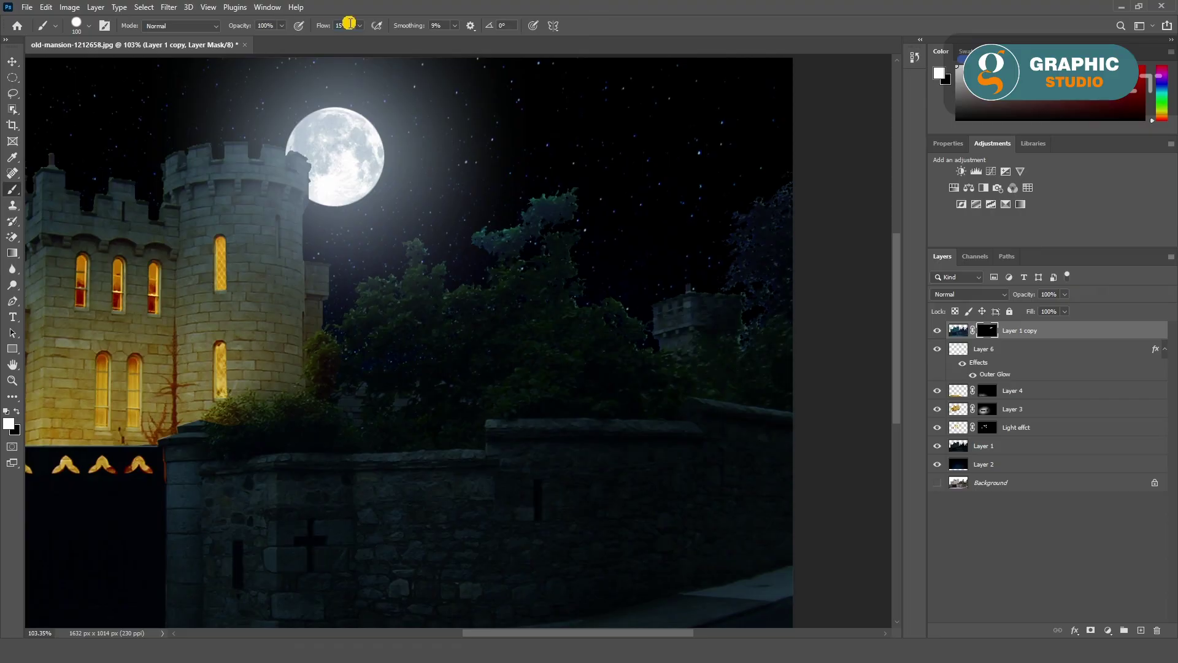
type("15")
left_click(89, 26)
left_click(46, 136)
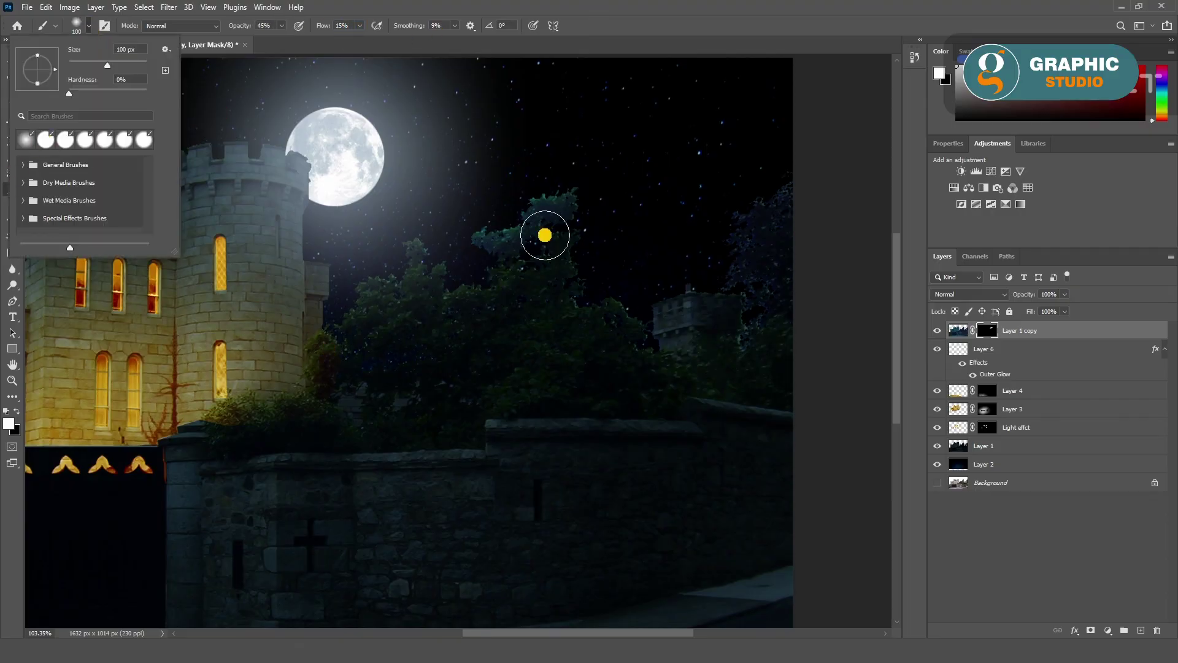
key("Return")
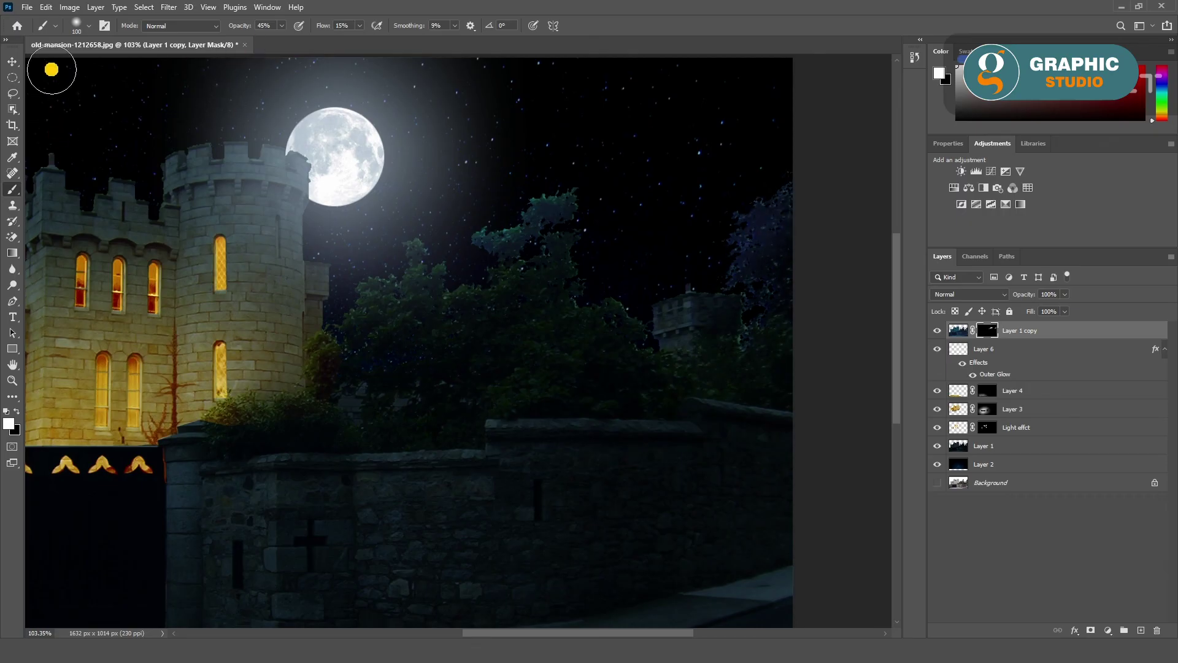
right_click(60, 100)
key("Return")
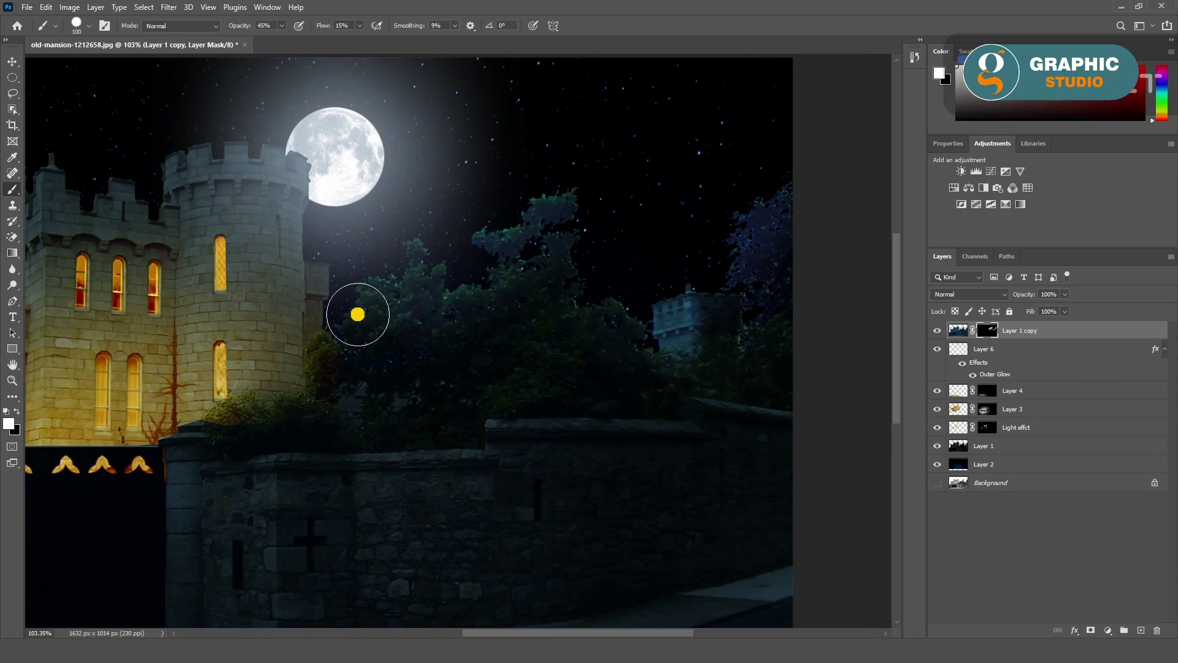
Step: Shrink the mask brush to 10 px at 100% opacity for fine edge work
scroll(772, 329, "up", 5)
scroll(721, 402, "down", 5)
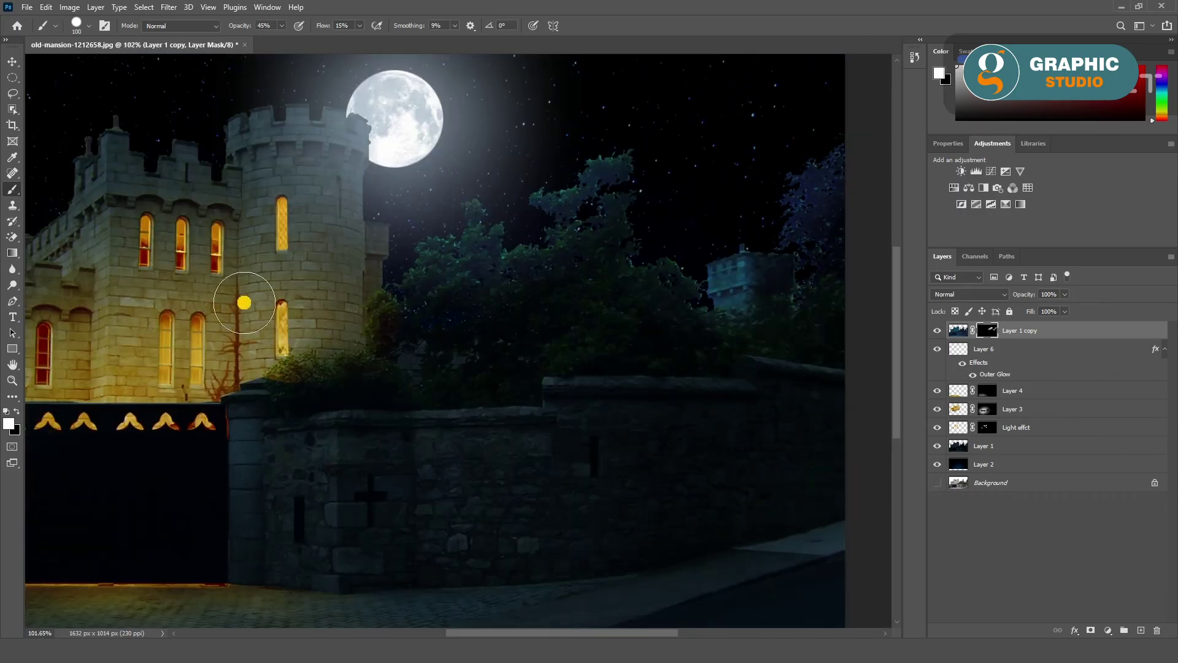
scroll(280, 293, "up", 3)
scroll(280, 293, "down", 3)
scroll(626, 305, "up", 1)
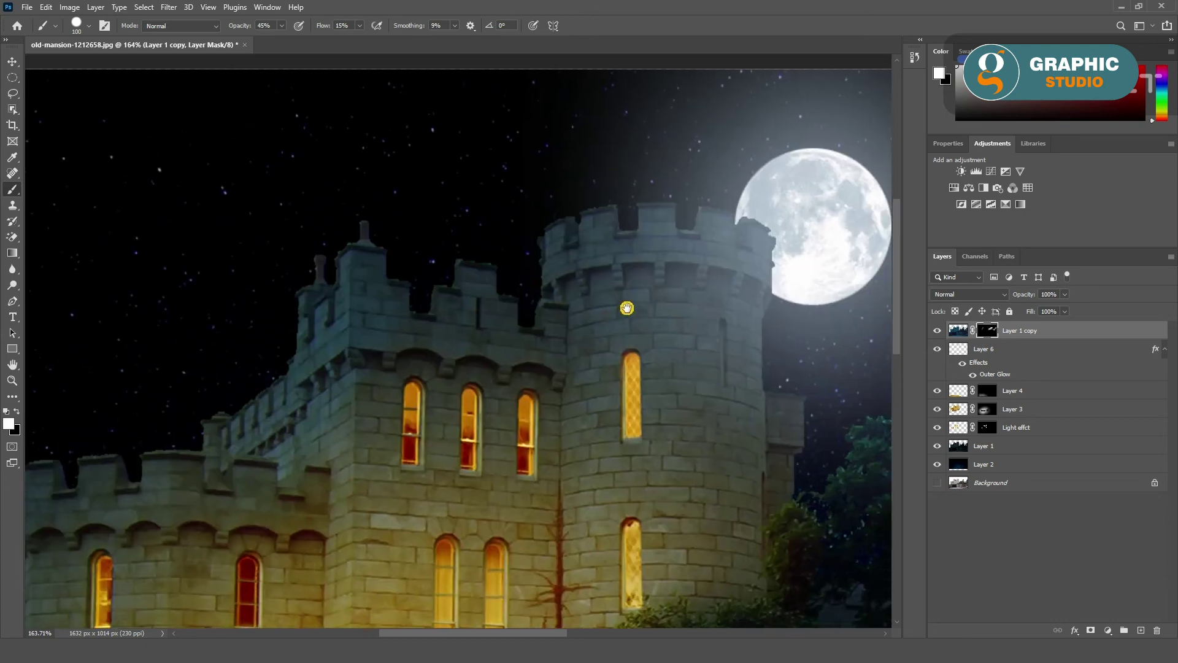
scroll(667, 230, "up", 4)
key("bracketleft")
key("bracketleft")
key("bracketleft")
key("bracketleft")
key("bracketleft")
key("bracketleft")
key("bracketleft")
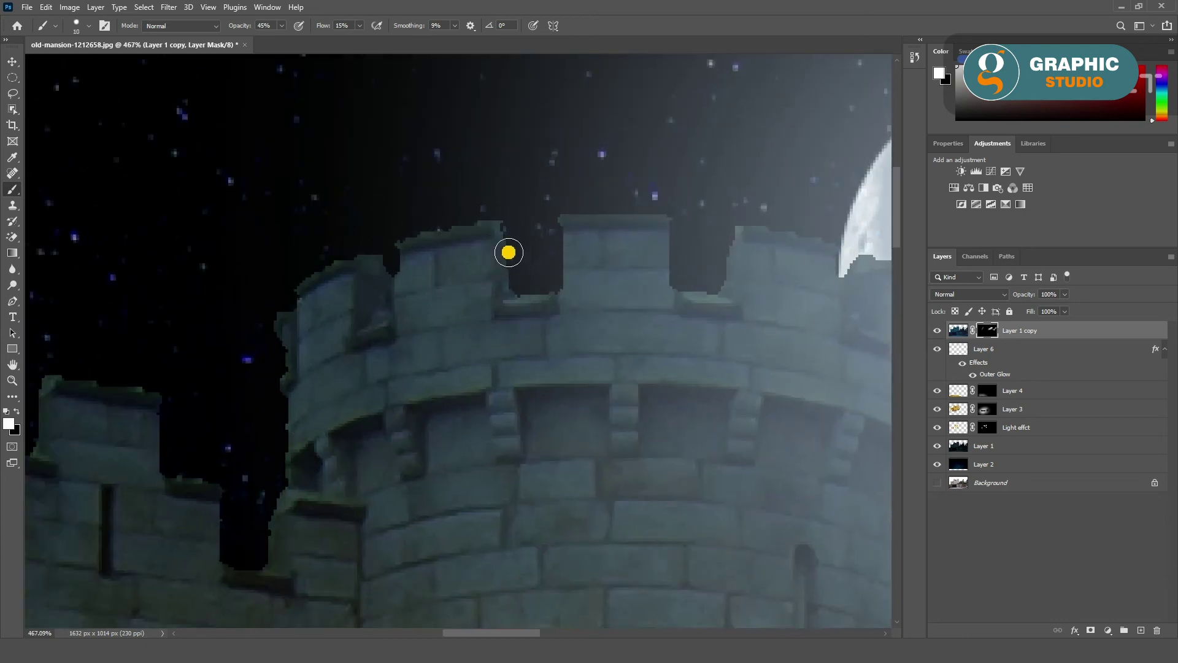
key("bracketleft")
left_click(88, 26)
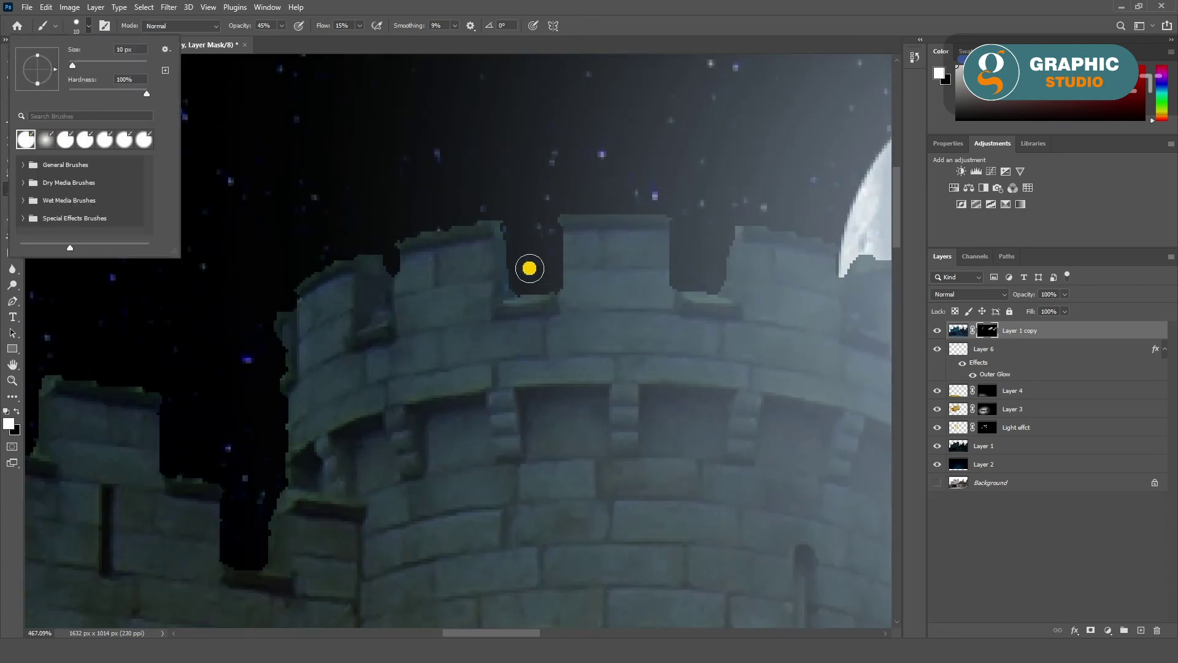
key("Escape")
left_click_drag(286, 29, 350, 37)
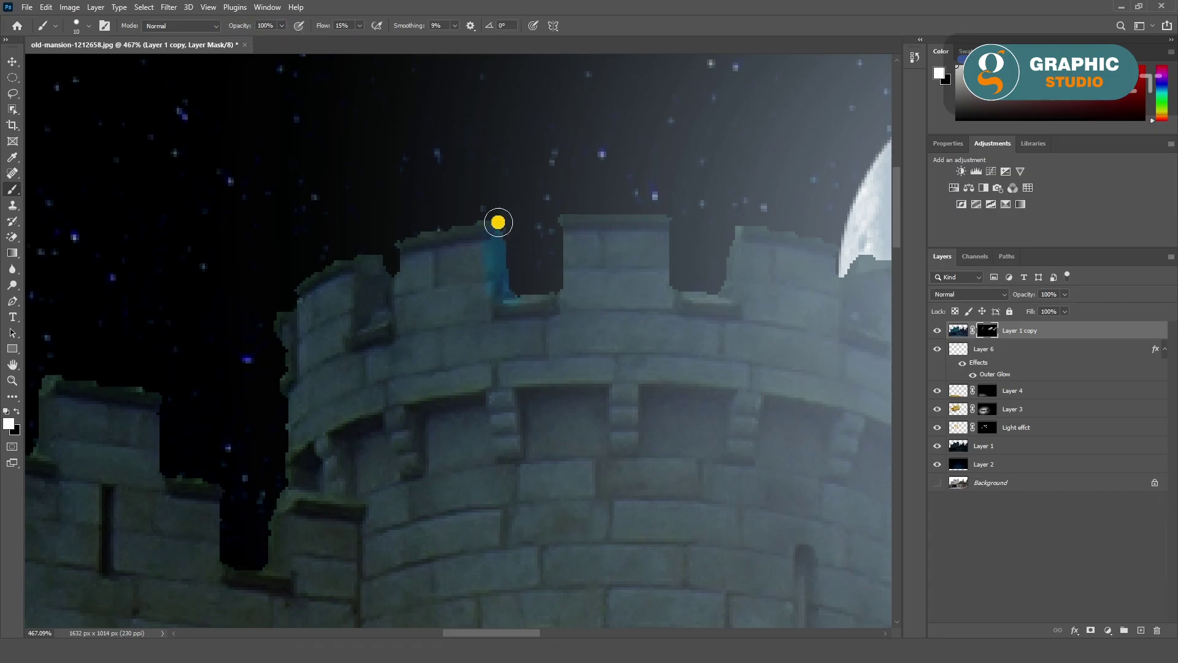
Step: Reveal blue moonlight along the left battlement, around the spire and on the small left spire
mouse_move(366, 255)
left_mouse_down()
mouse_move(386, 321)
mouse_move(372, 282)
mouse_move(545, 361)
left_mouse_up()
key("h")
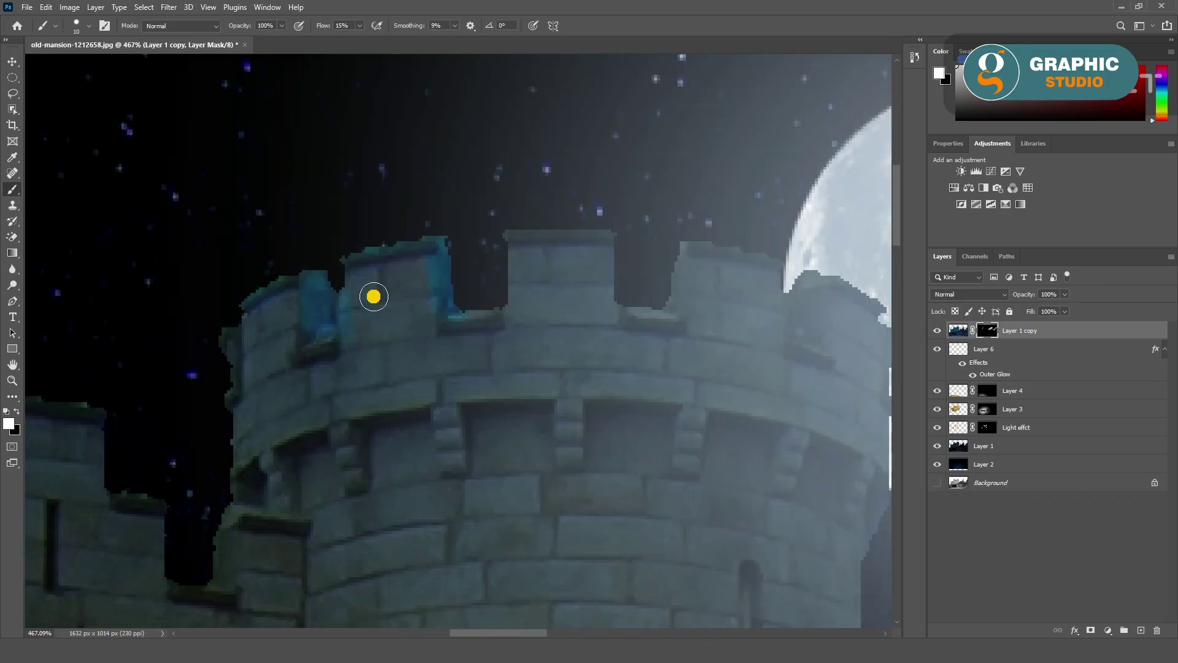
left_click_drag(449, 398, 336, 363)
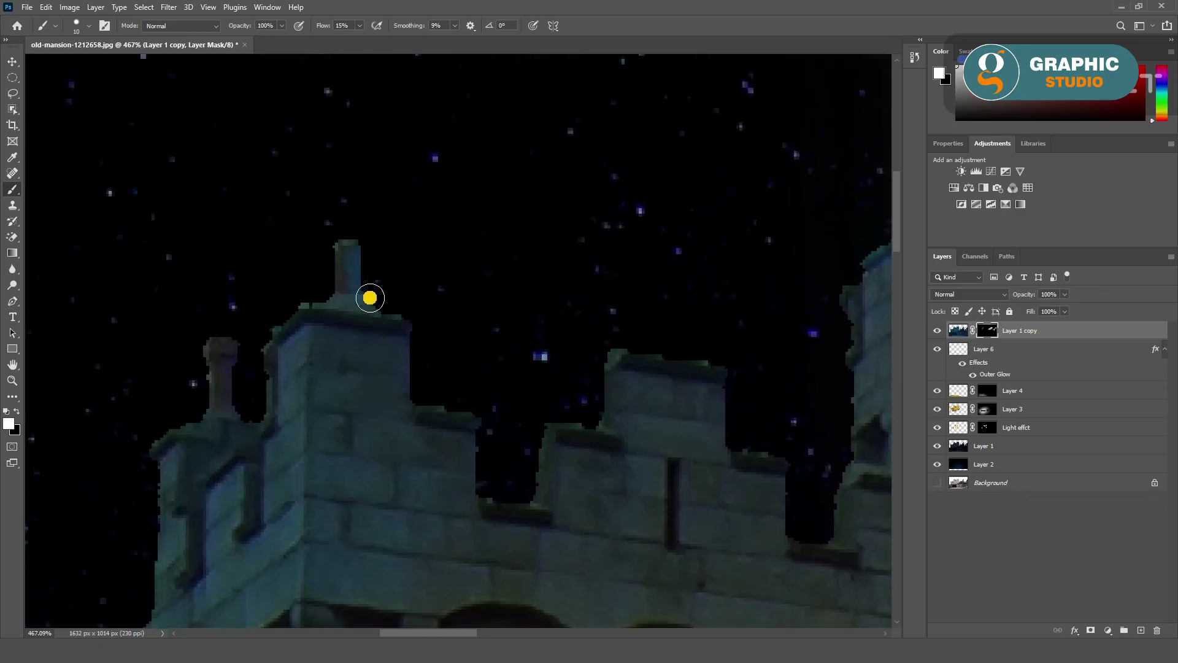
mouse_move(370, 298)
left_mouse_down()
mouse_move(355, 255)
mouse_move(326, 242)
mouse_move(405, 334)
left_mouse_up()
mouse_move(216, 346)
left_mouse_down()
mouse_move(241, 350)
mouse_move(234, 429)
mouse_move(268, 462)
mouse_move(230, 402)
left_mouse_up()
left_click_drag(604, 517, 618, 334)
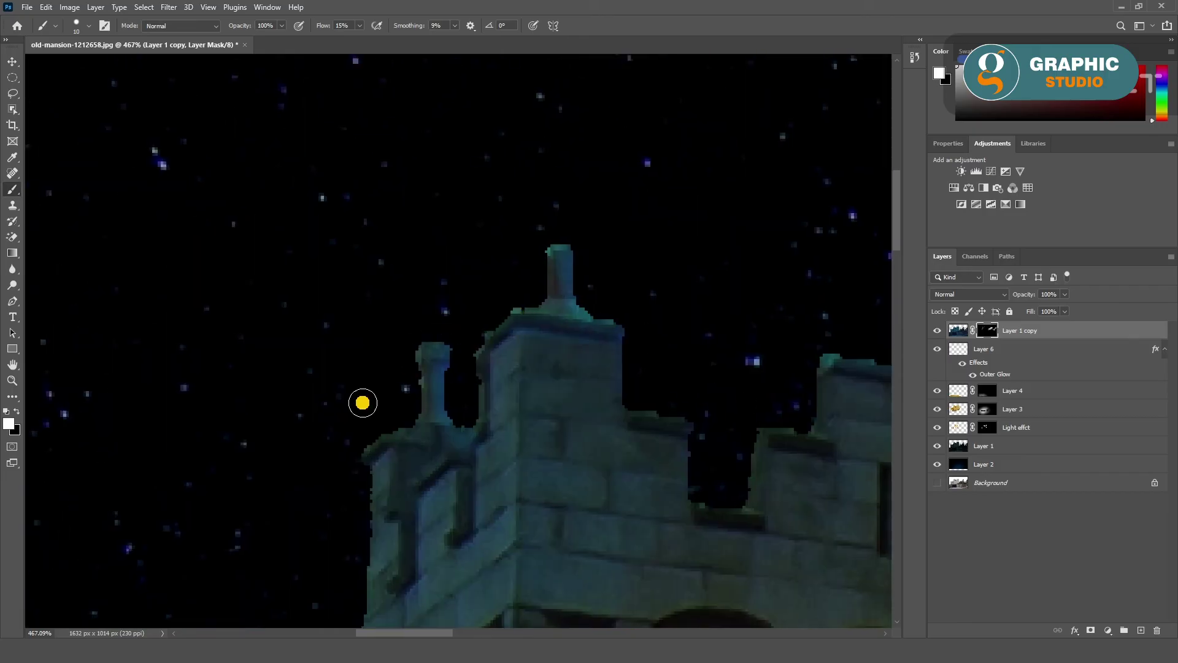
Step: Pan over to the trees beside the castle and return to the Move tool
scroll(303, 313, "down", 1, "alt")
scroll(294, 358, "down", 5)
scroll(295, 358, "down", 6, "alt")
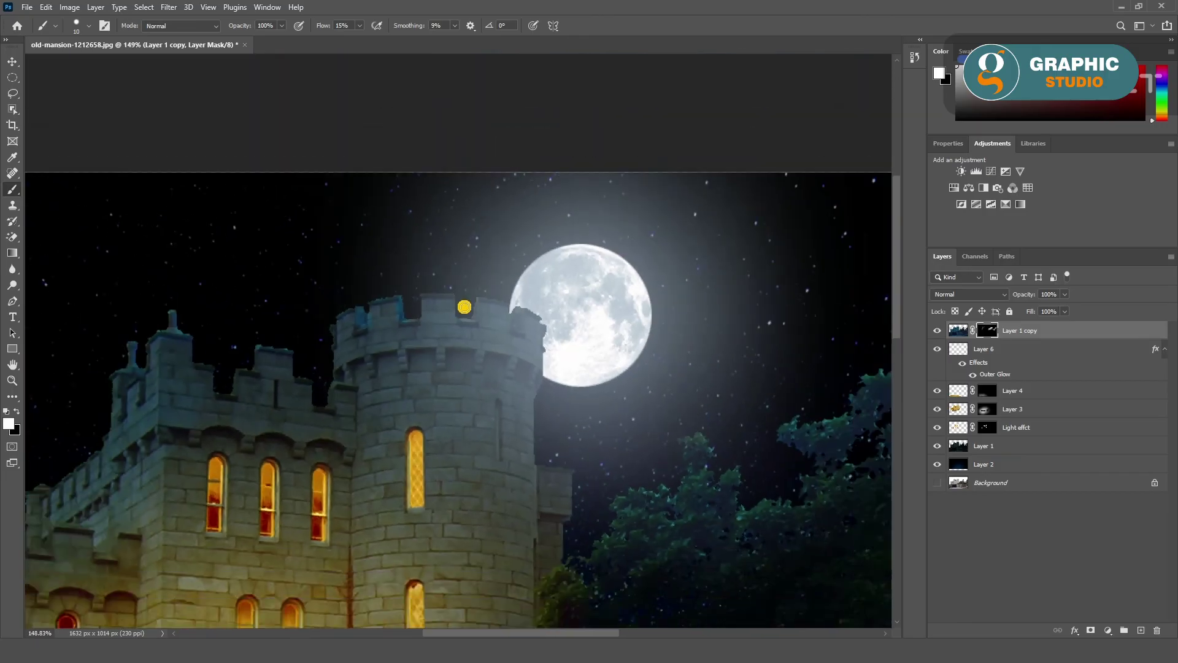
left_click_drag(463, 305, 749, 399)
scroll(750, 399, "down", 3)
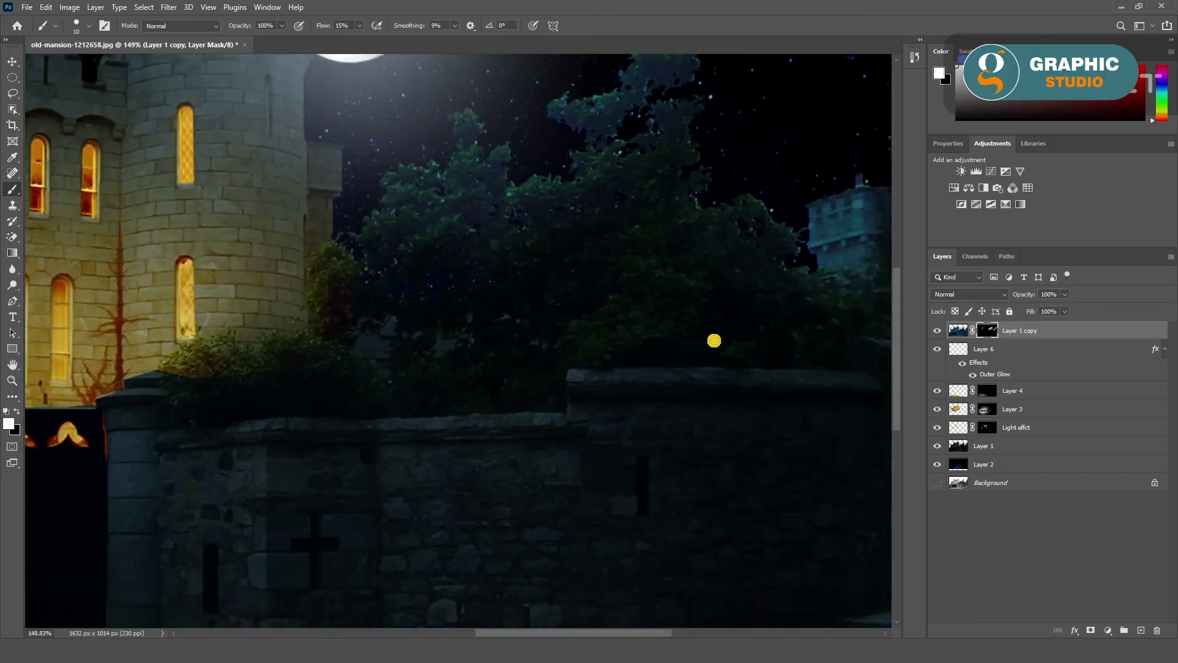
scroll(710, 340, "down", 3, "alt")
scroll(283, 363, "down", 1, "alt")
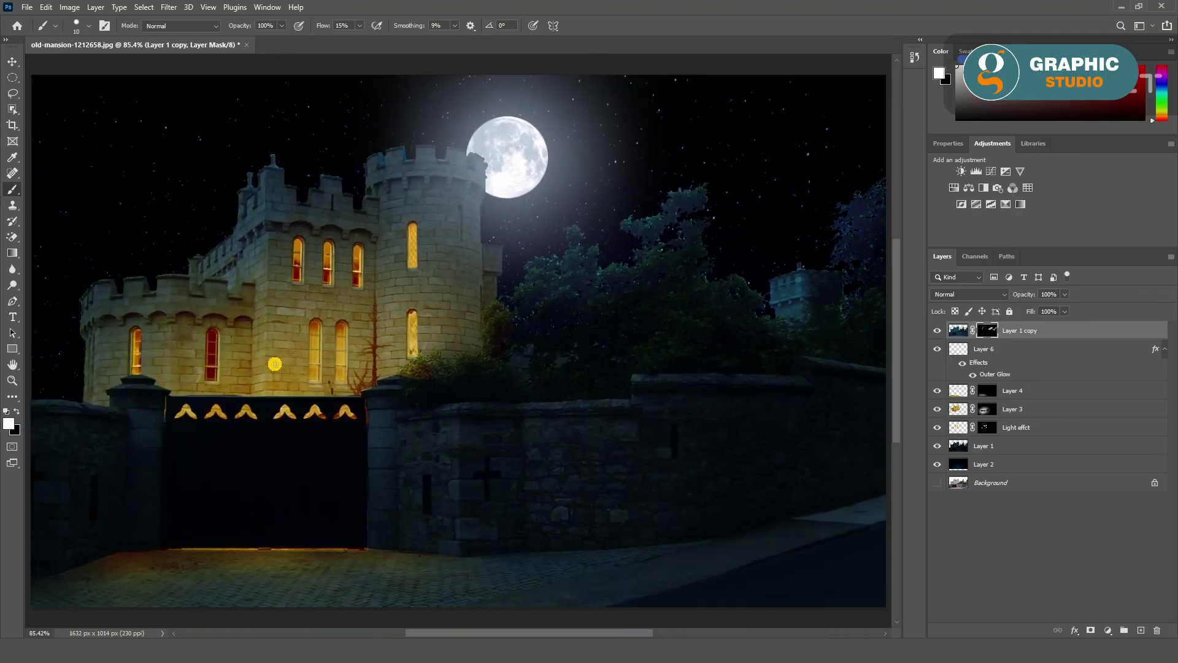
key("v")
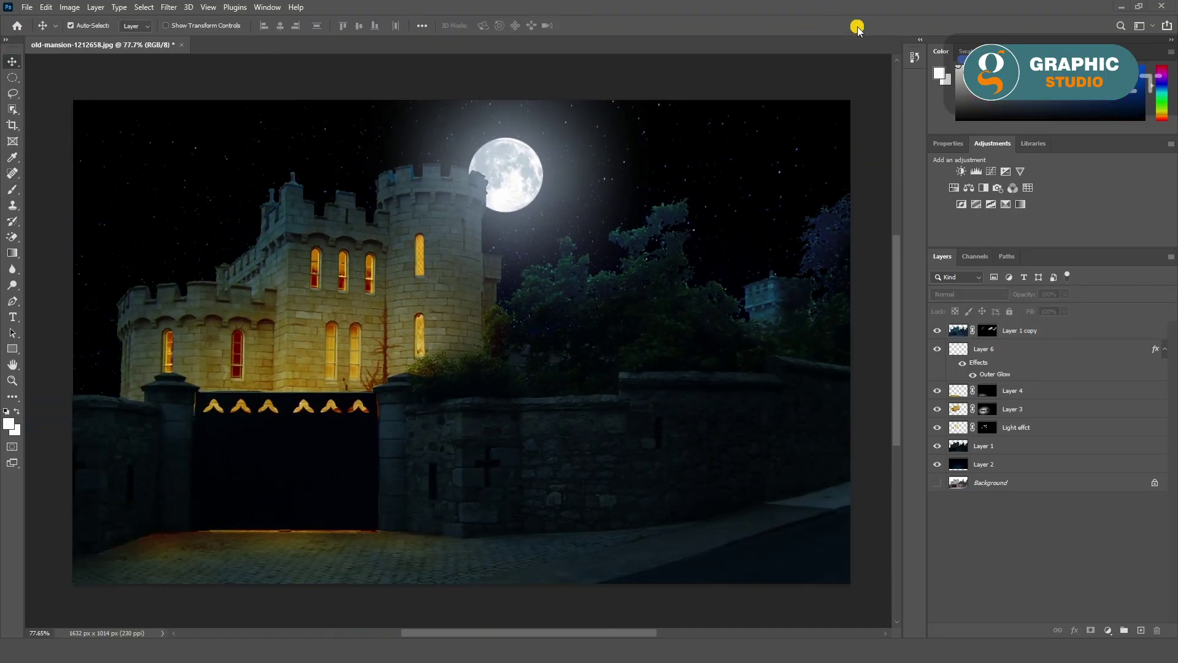